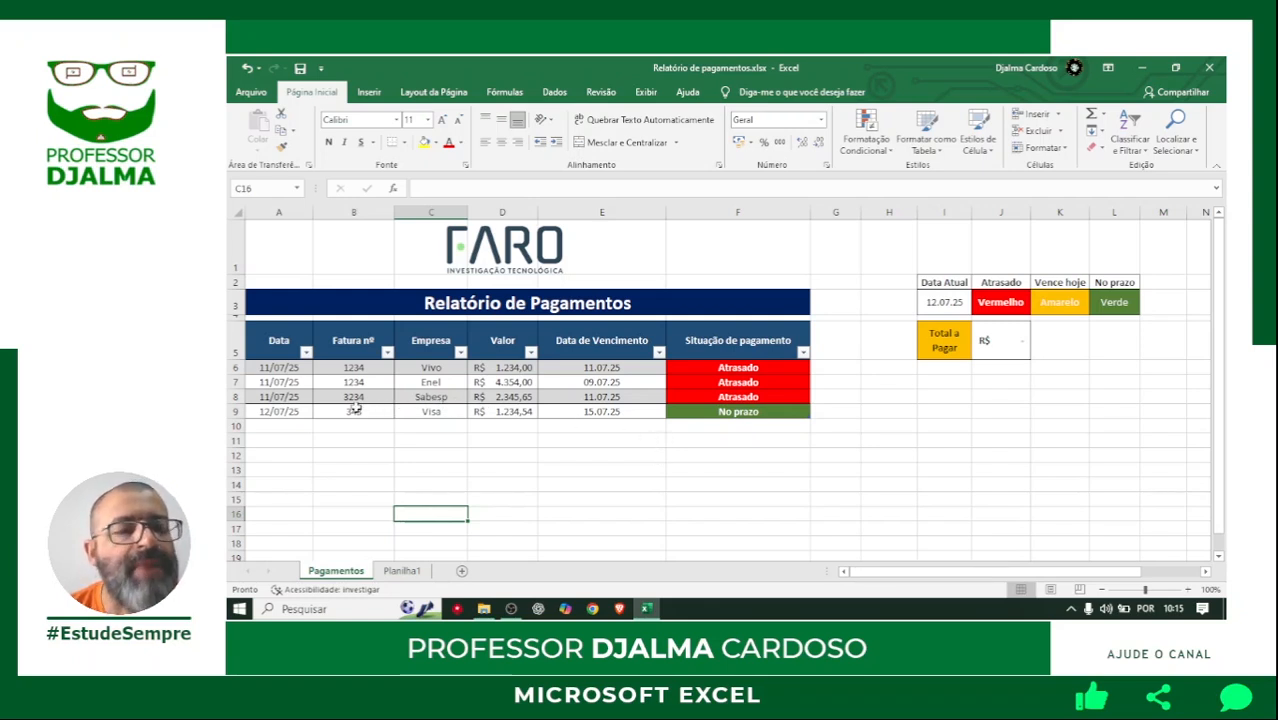
Examine the first invoice row's date, number, company, amount and due date, along with the due dates of the rows below.
{"action": "left_click", "coordinate": [280, 369]}
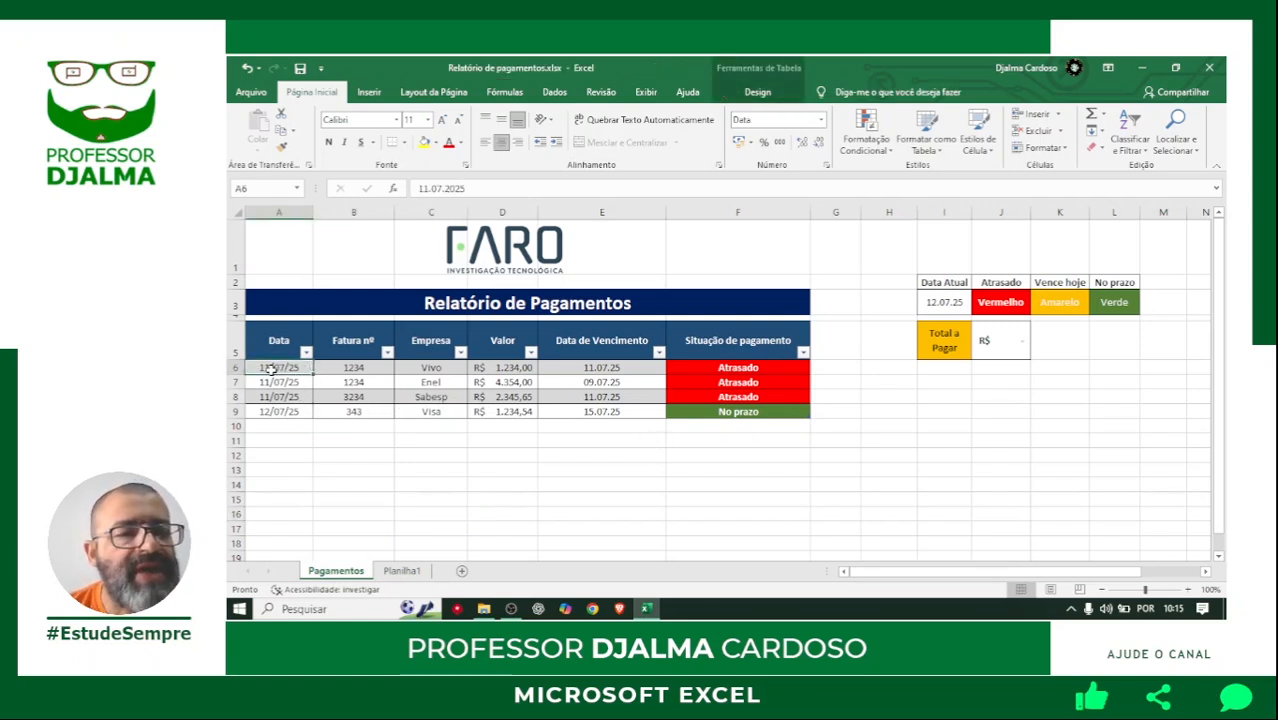
{"action": "left_click", "coordinate": [347, 368]}
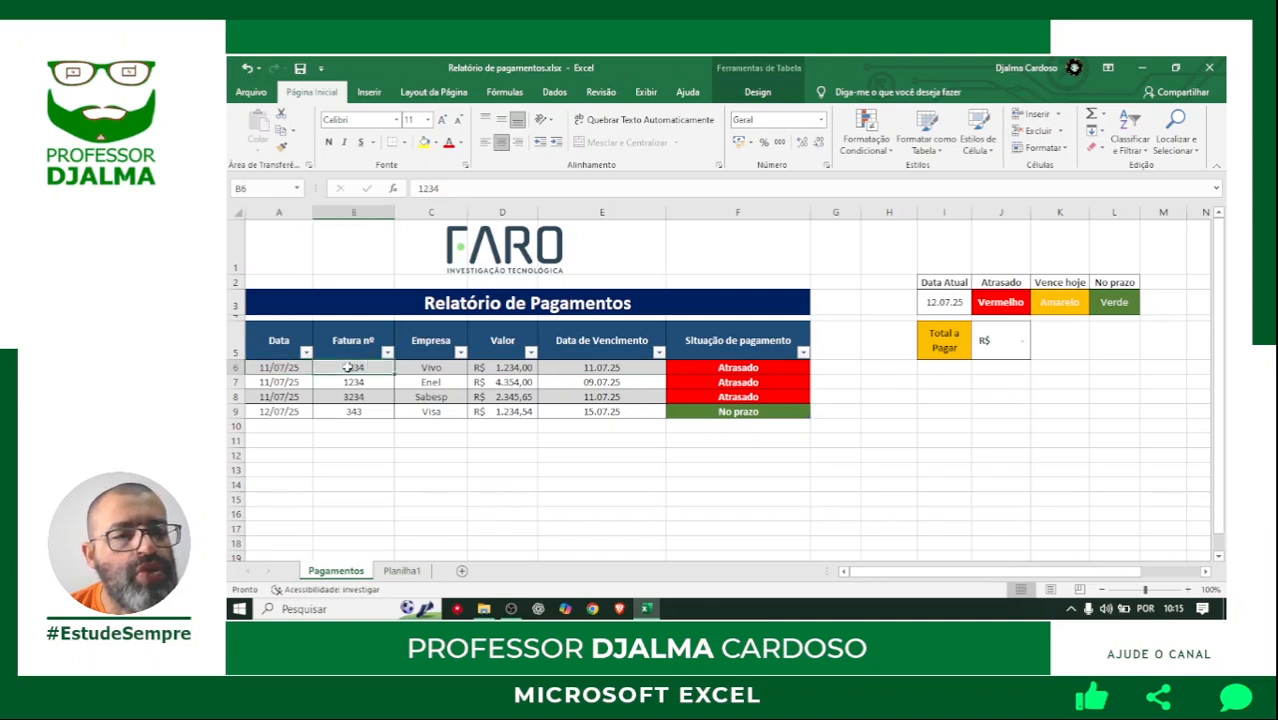
{"action": "left_click", "coordinate": [429, 369]}
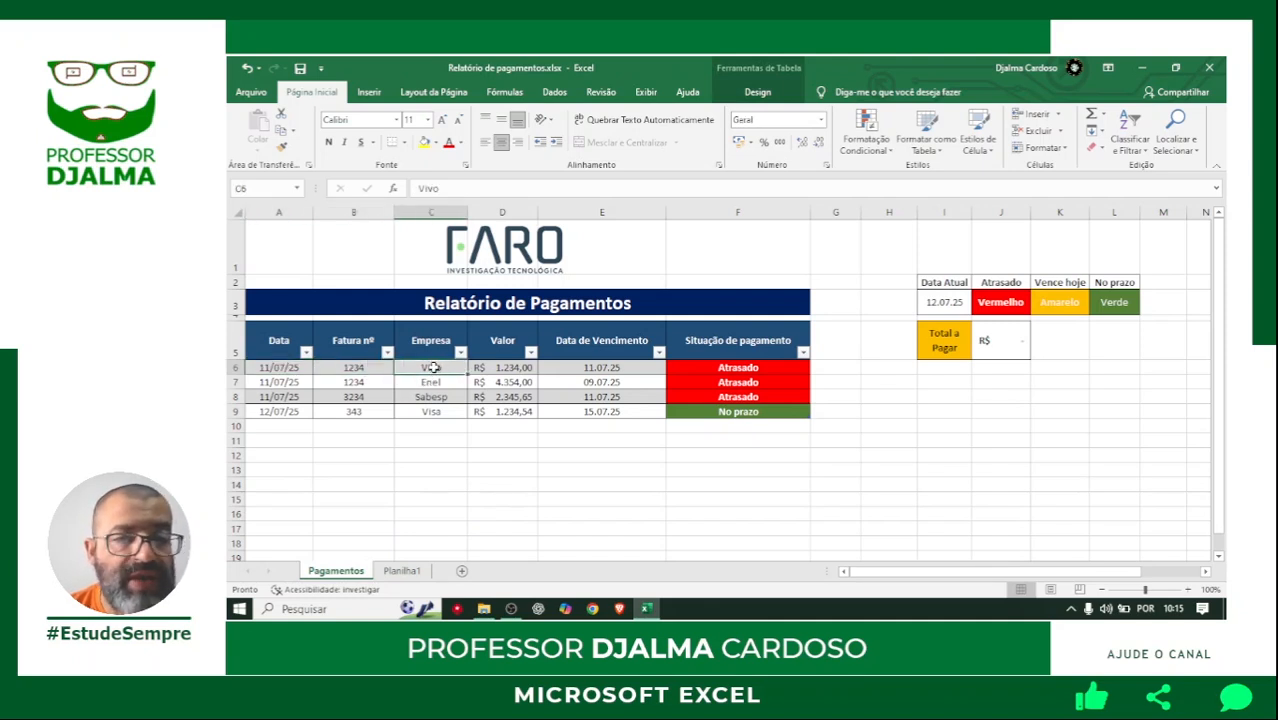
{"action": "left_click", "coordinate": [507, 367]}
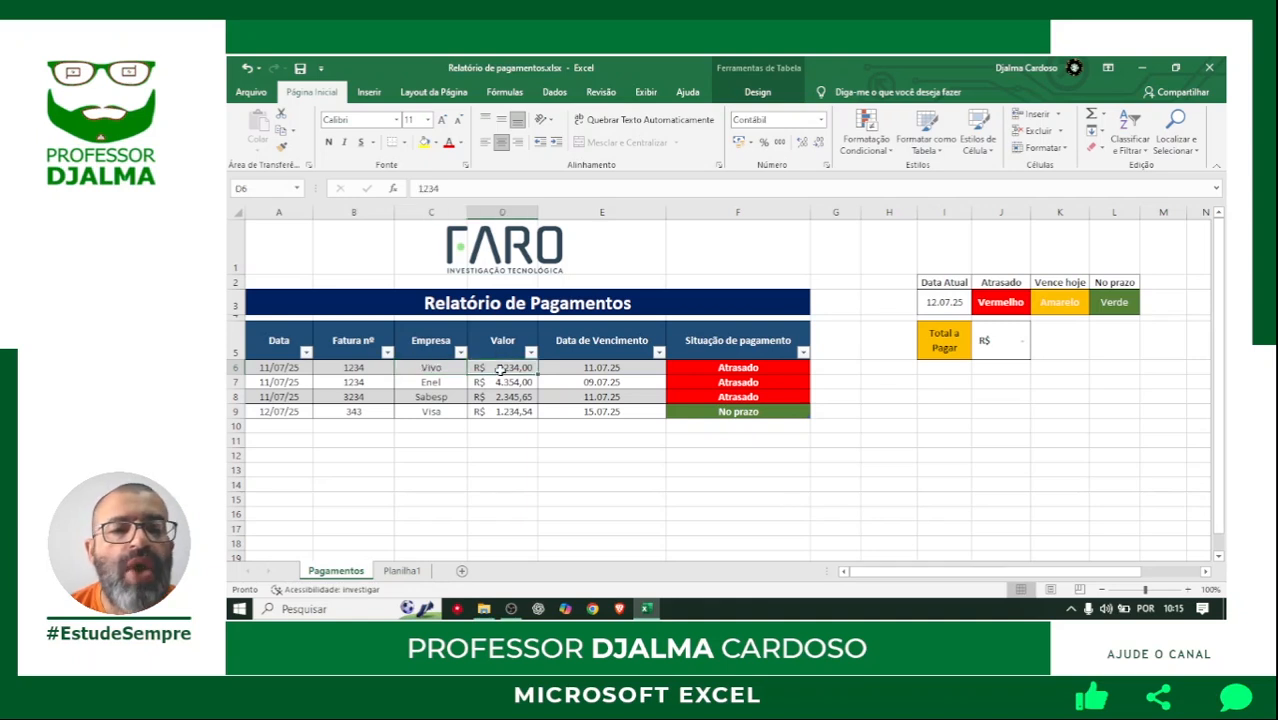
{"action": "left_click", "coordinate": [590, 368]}
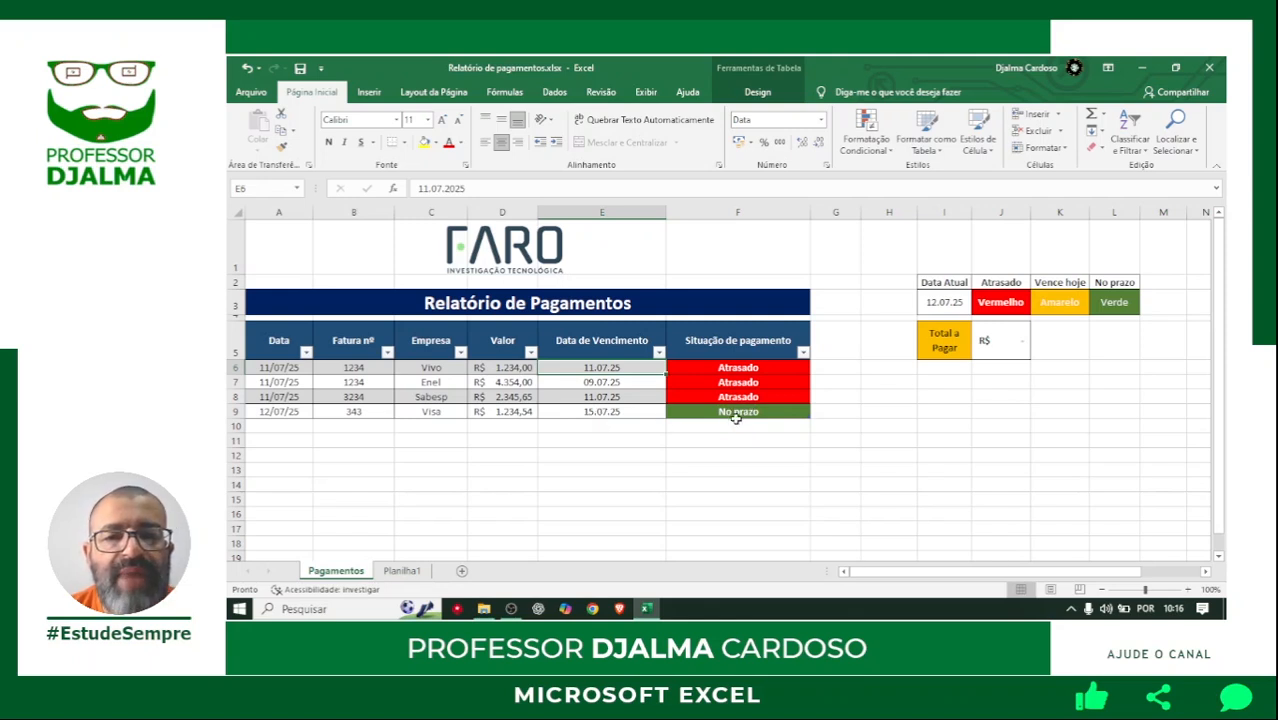
{"action": "mouse_move", "coordinate": [602, 366]}
{"action": "left_mouse_down"}
{"action": "mouse_move", "coordinate": [605, 393]}
{"action": "mouse_move", "coordinate": [607, 368]}
{"action": "left_mouse_up"}
{"action": "left_click", "coordinate": [607, 381]}
{"action": "left_click", "coordinate": [610, 395]}
Set the due date of the Vivo invoice in row 6 to 12/07/25.
{"action": "left_click", "coordinate": [610, 368]}
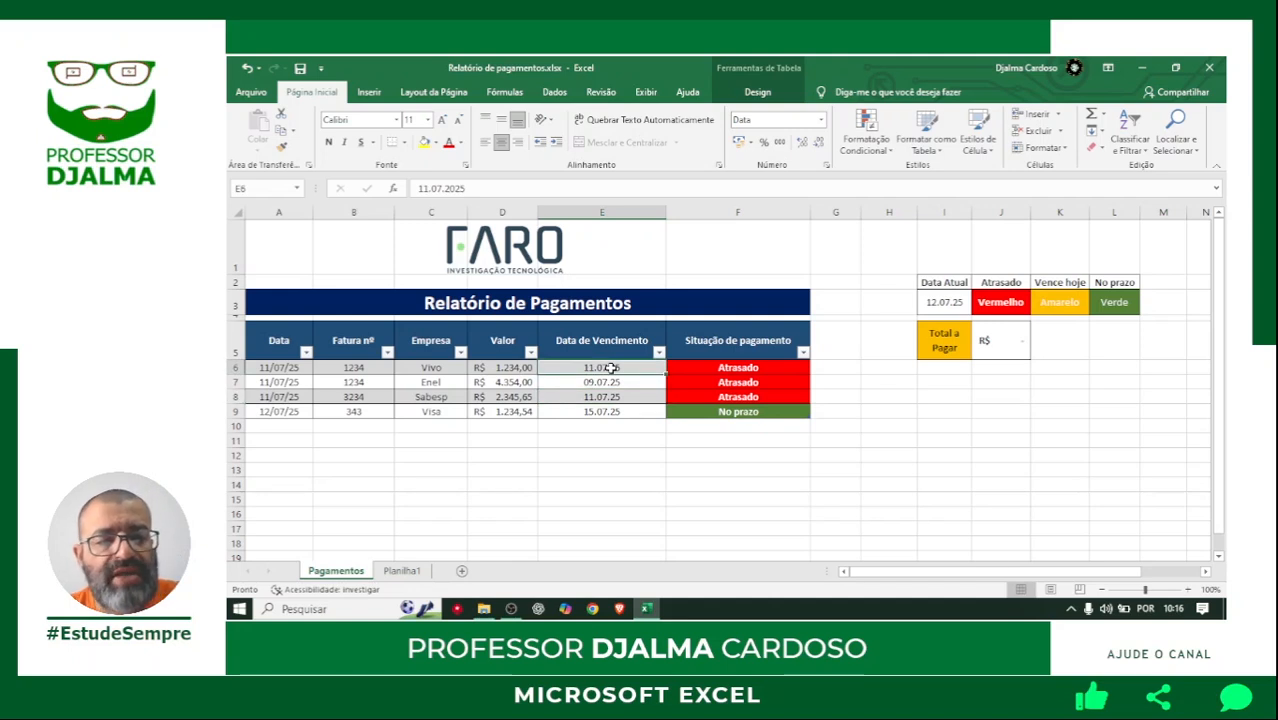
{"action": "type", "text": "12/0"}
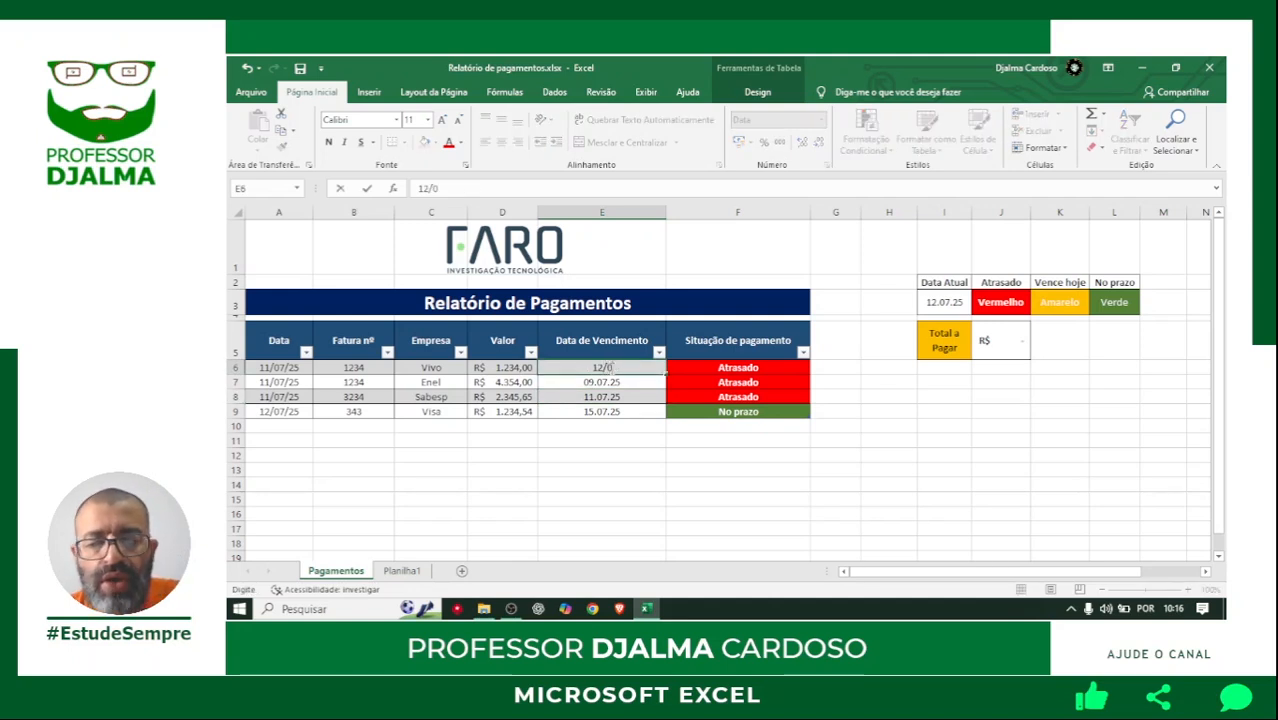
{"action": "type", "text": "7/25"}
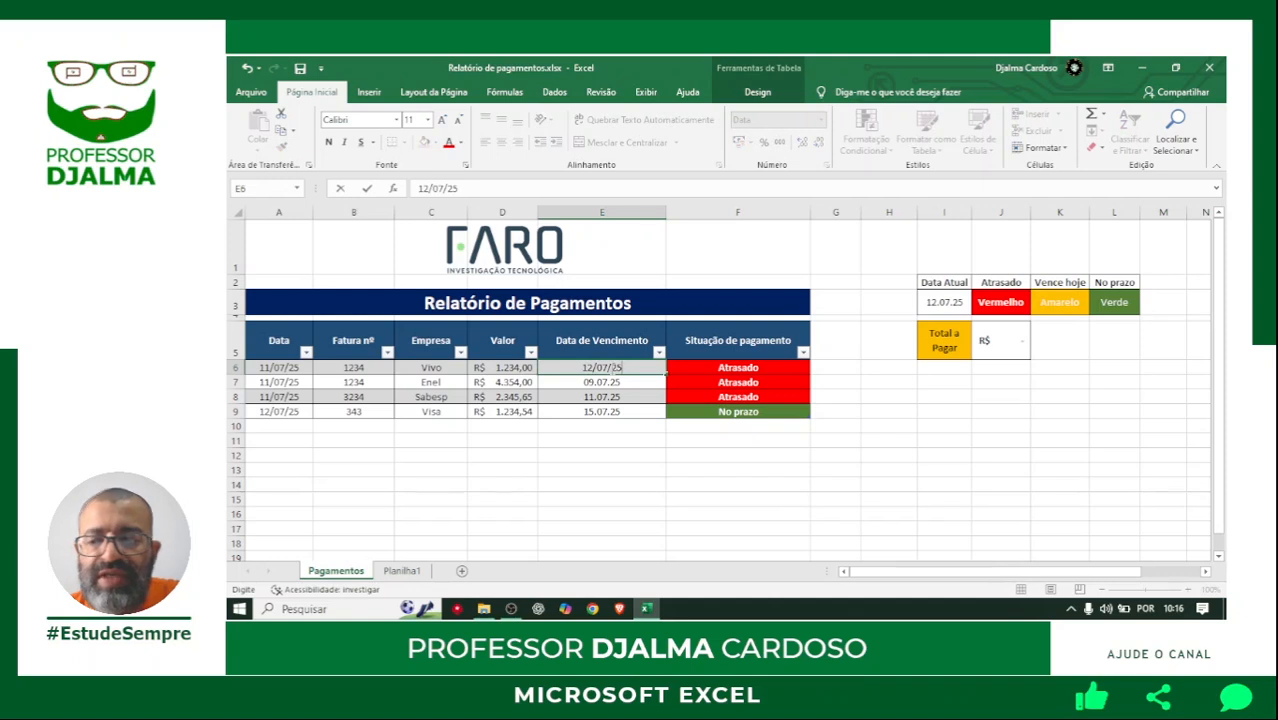
{"action": "key", "text": "Return"}
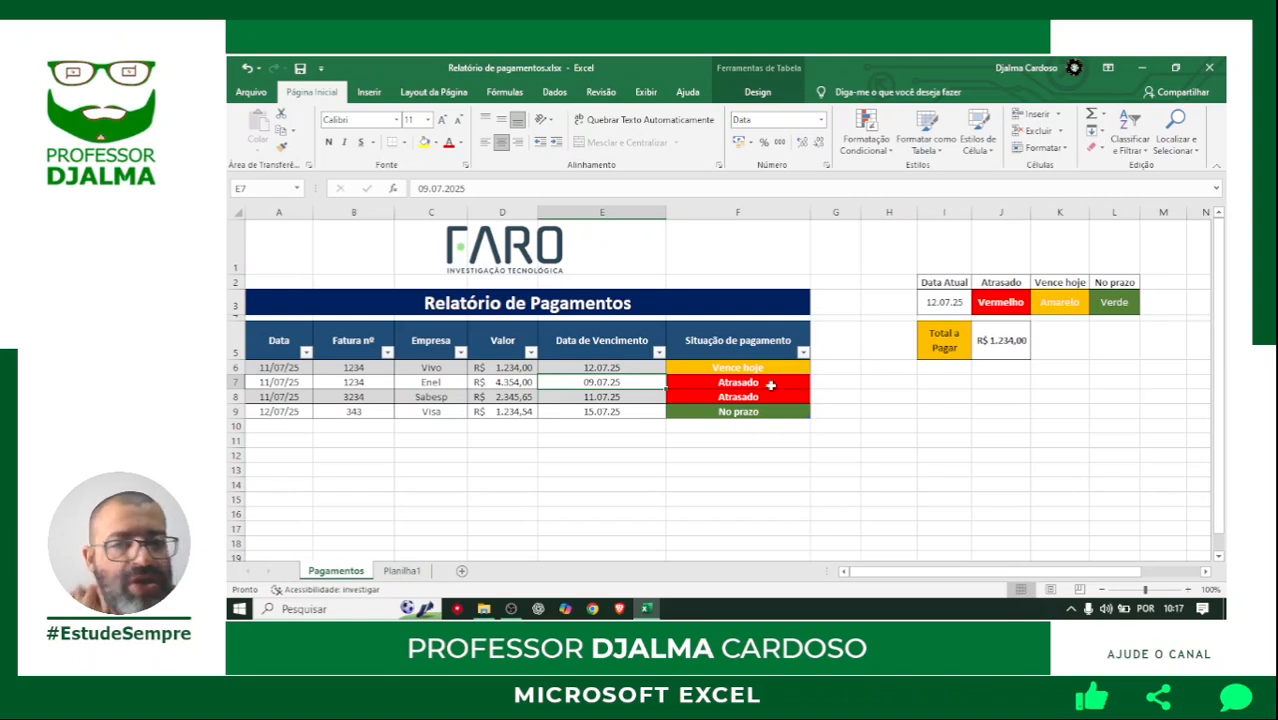
Set the due date of the Vivo invoice in row 6 to 20/07/25.
{"action": "left_click", "coordinate": [597, 366]}
{"action": "type", "text": "2"}
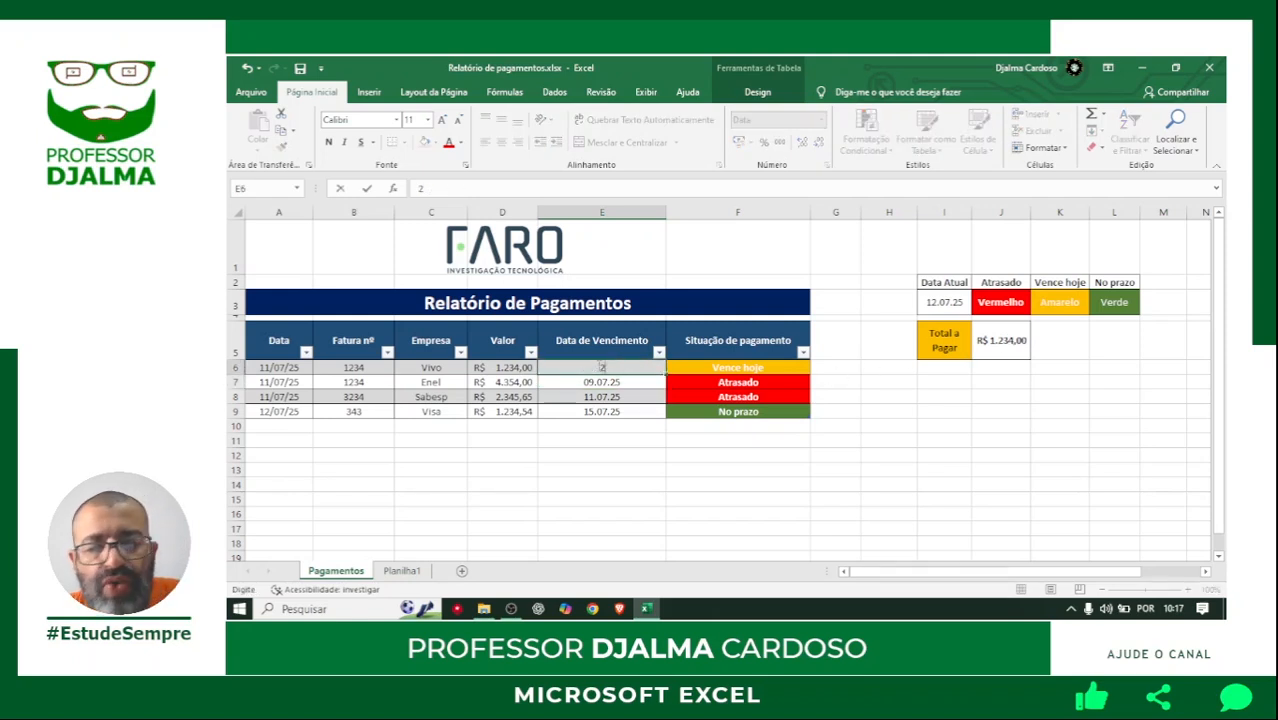
{"action": "type", "text": "0/0"}
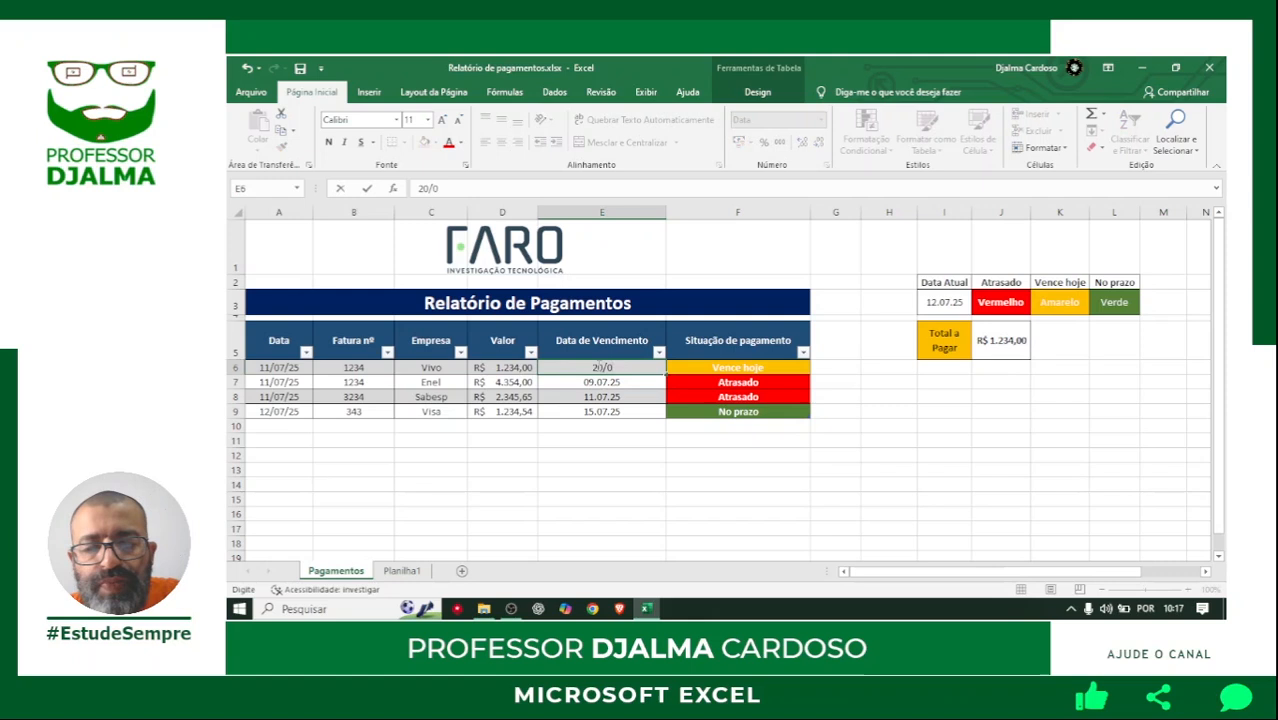
{"action": "type", "text": "7/25"}
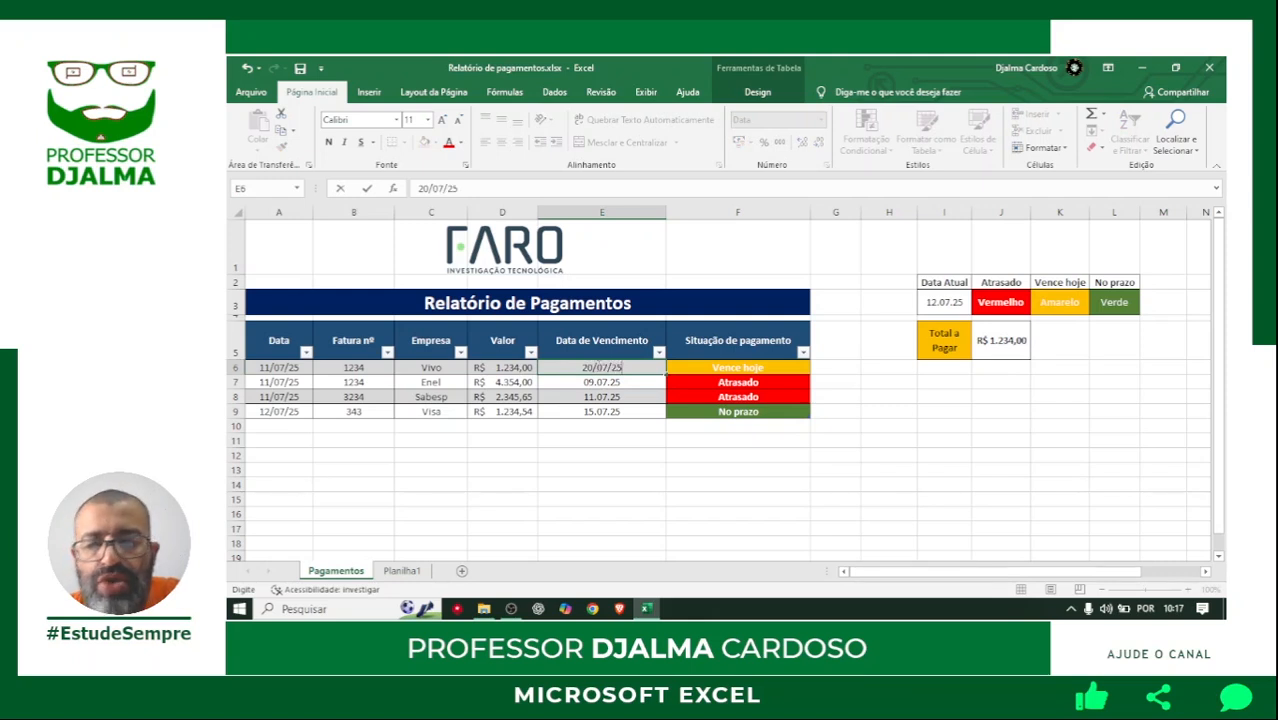
{"action": "key", "text": "Return"}
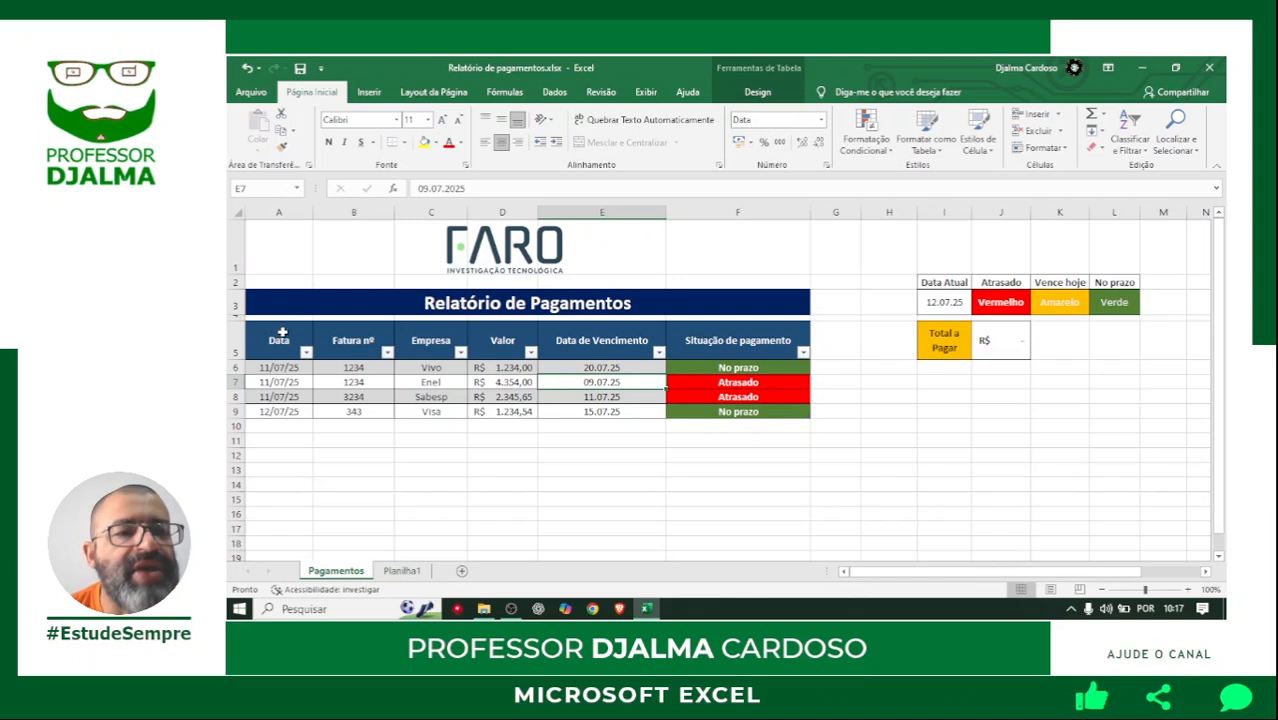
{"action": "left_click_drag", "start_coordinate": [276, 340], "coordinate": [796, 418]}
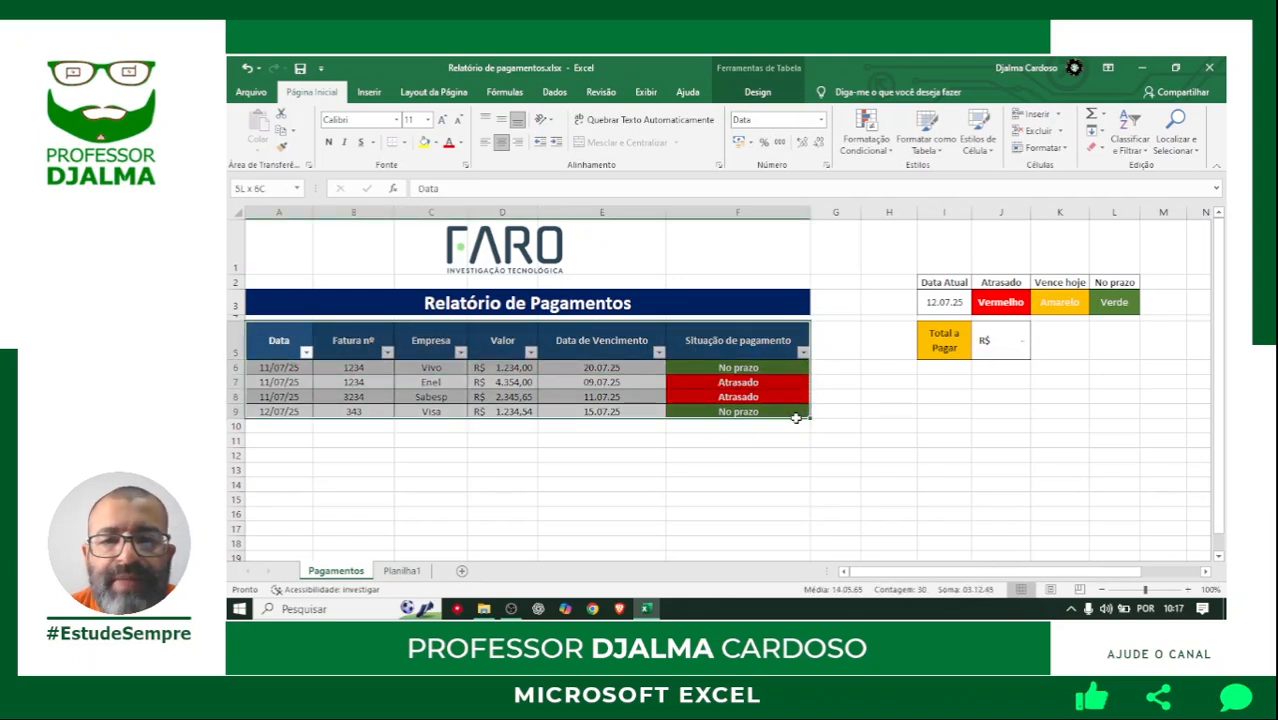
{"action": "left_click", "coordinate": [788, 341]}
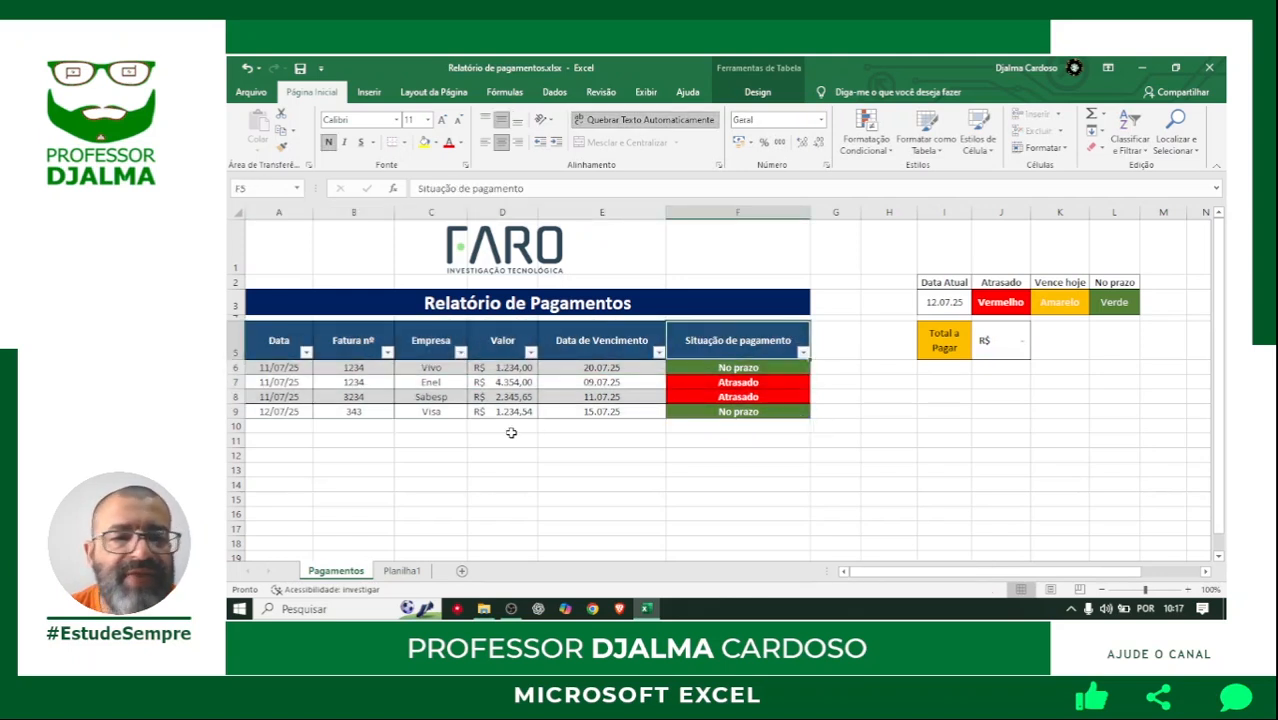
Start a new payment record in row 10 with the date 12/07/2025 and invoice number 12345.
{"action": "left_click", "coordinate": [280, 425]}
{"action": "type", "text": "12/"}
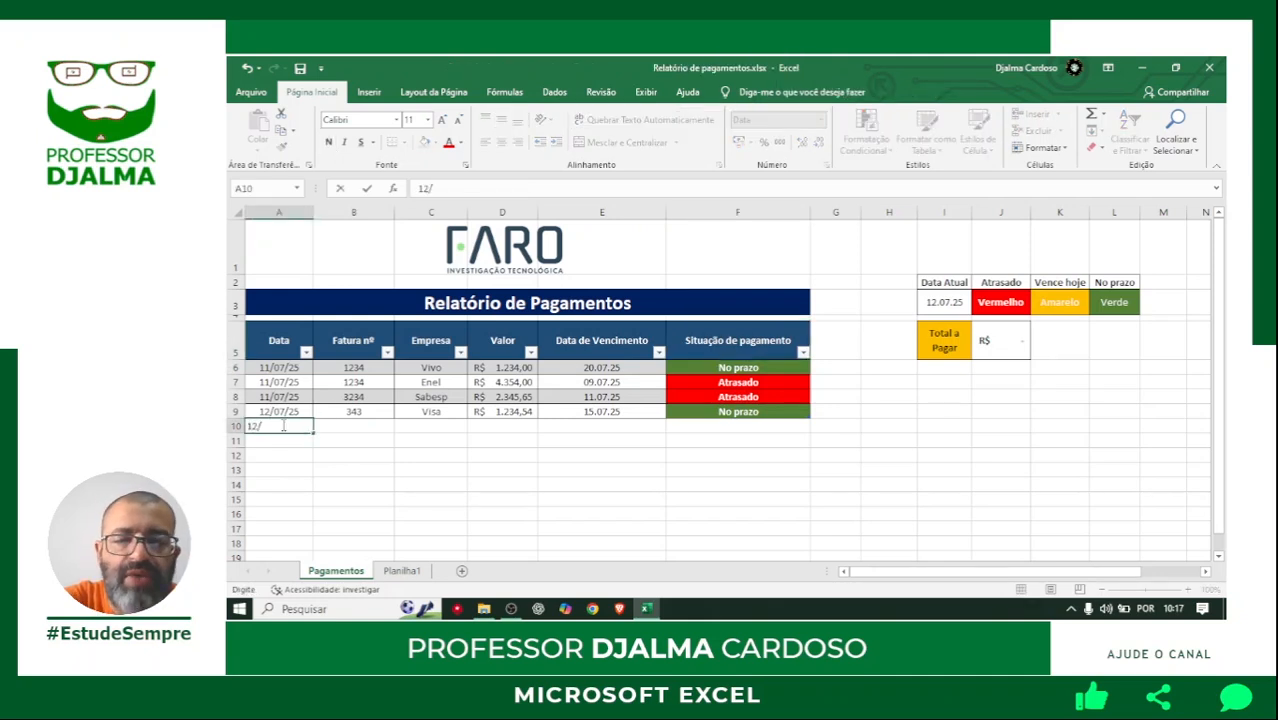
{"action": "type", "text": "07/2025"}
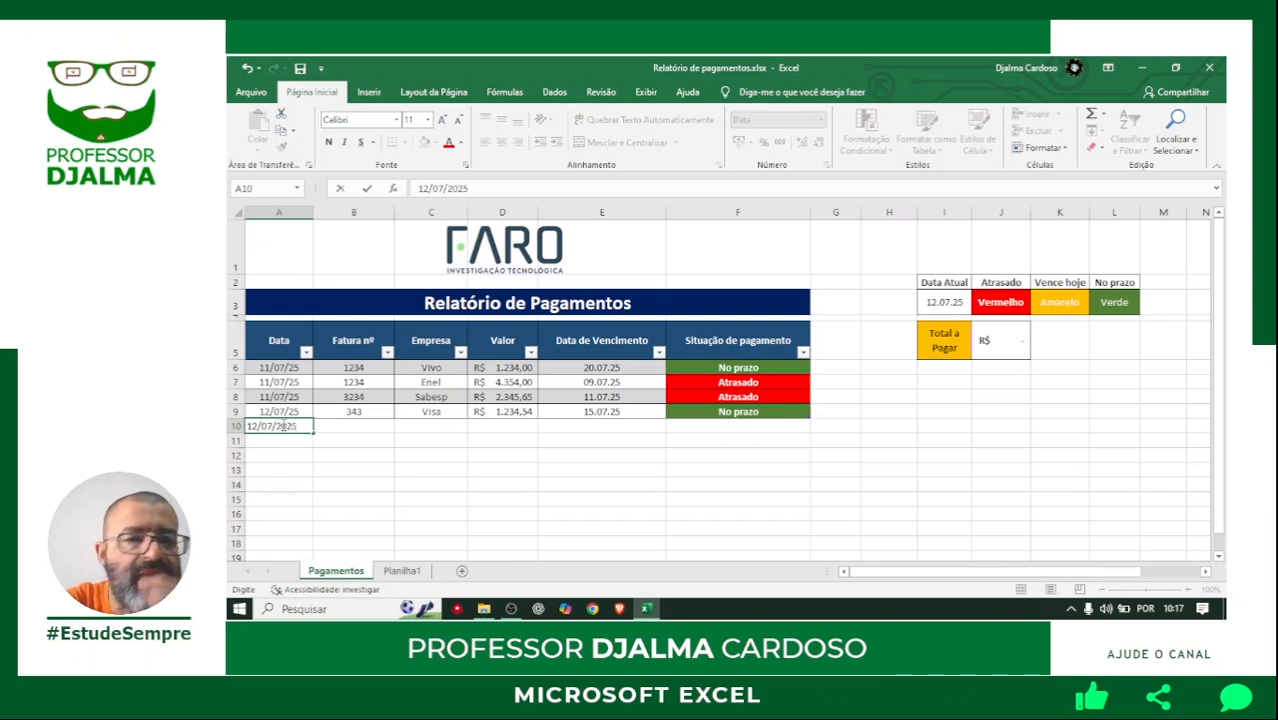
{"action": "key", "text": "Tab"}
{"action": "type", "text": "12345"}
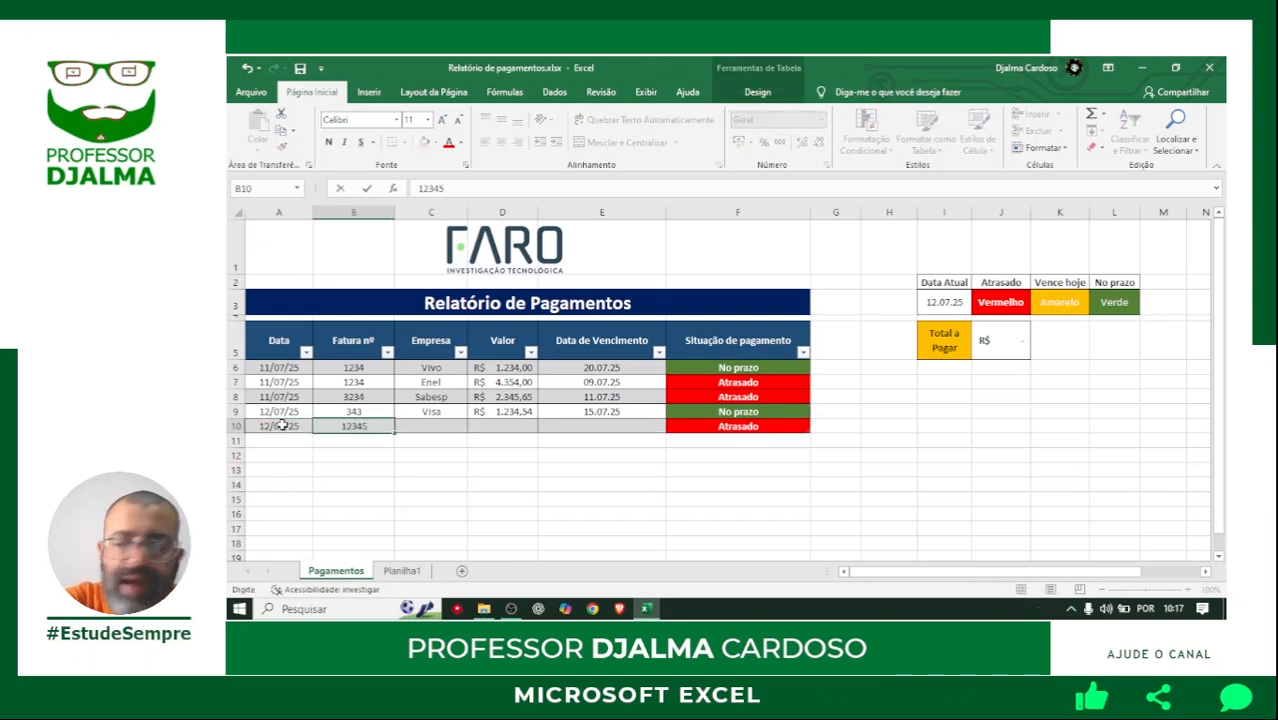
{"action": "key", "text": "Tab"}
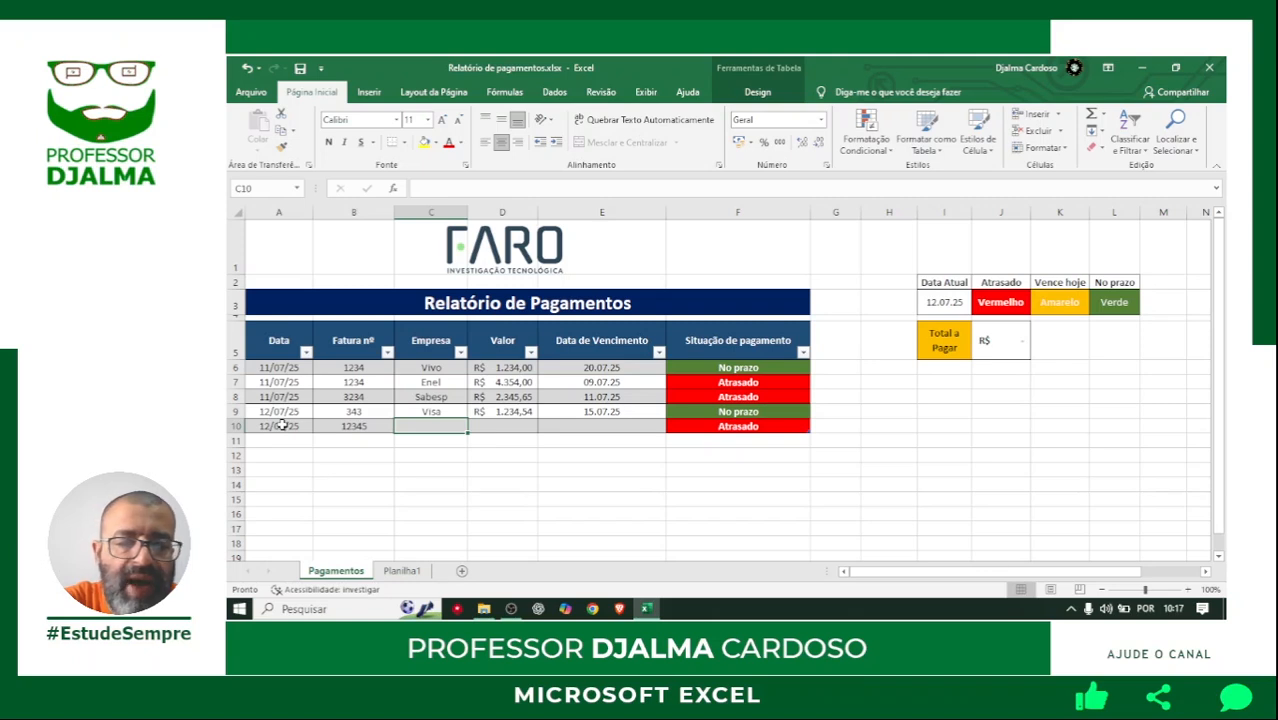
Enter Fornecedor as the company and 234 as the amount for the new record in row 10.
{"action": "type", "text": "Forneceodr"}
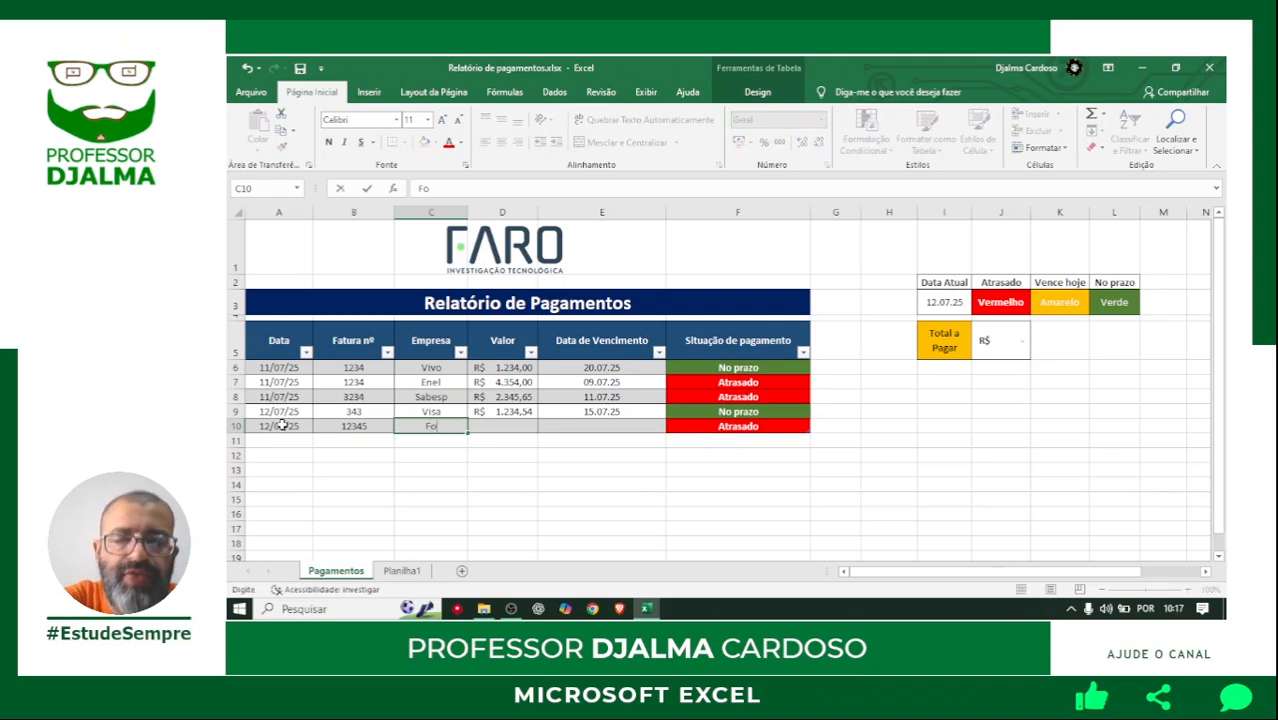
{"action": "key", "text": "BackSpace"}
{"action": "key", "text": "BackSpace"}
{"action": "key", "text": "BackSpace"}
{"action": "type", "text": "dor"}
{"action": "key", "text": "Tab"}
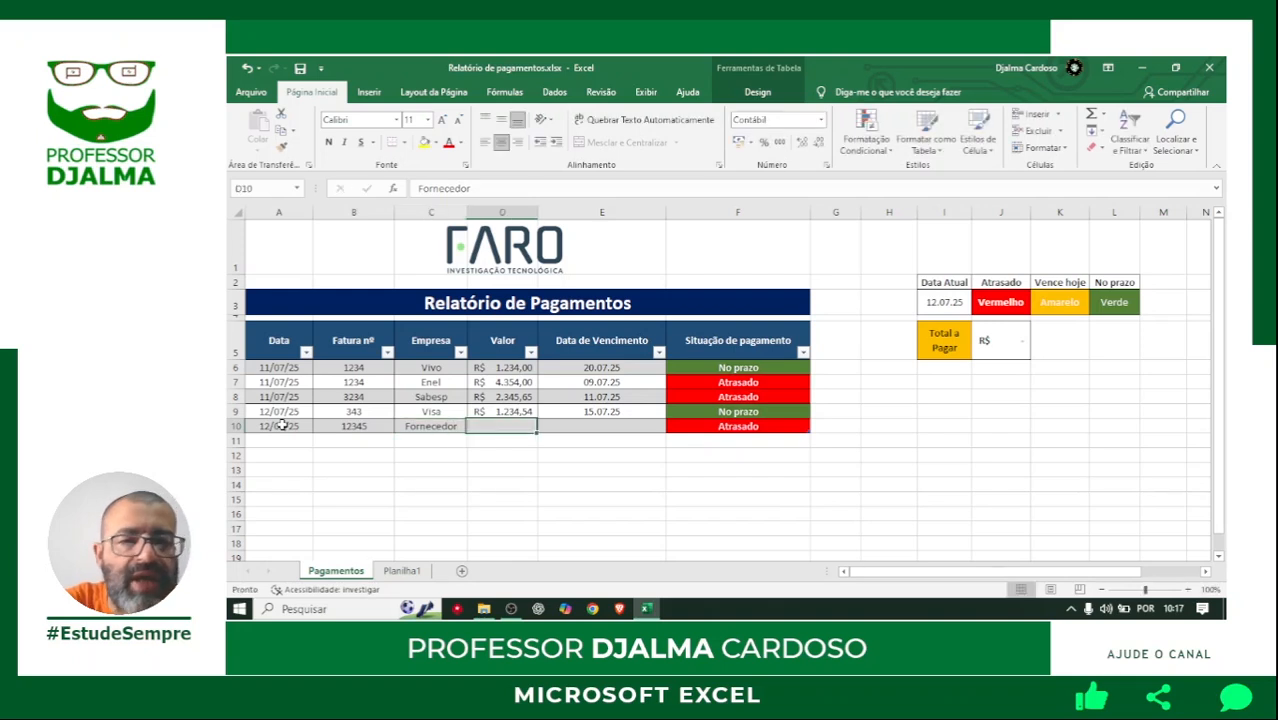
{"action": "type", "text": "234"}
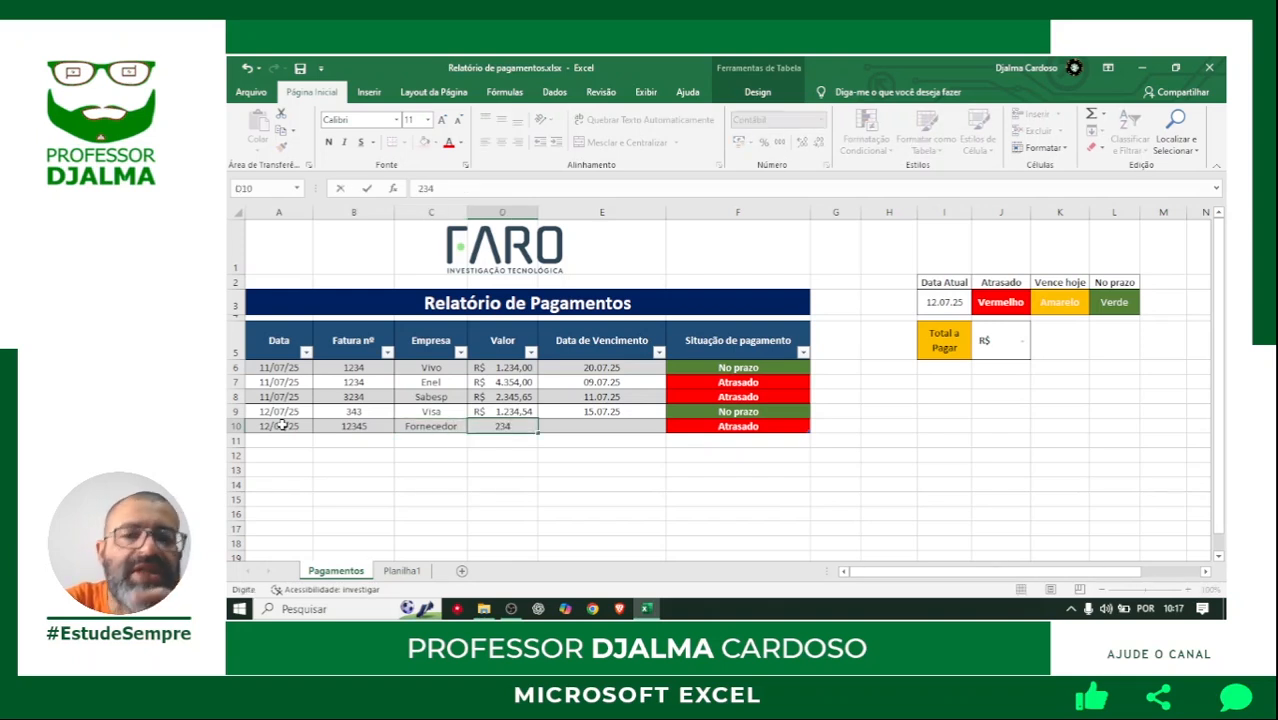
{"action": "key", "text": "Tab"}
Enter 20/07/25 as the due date of the Fornecedor record in row 10.
{"action": "type", "text": "2007/2025"}
{"action": "key", "text": "BackSpace"}
{"action": "key", "text": "BackSpace"}
{"action": "key", "text": "BackSpace"}
{"action": "key", "text": "BackSpace"}
{"action": "type", "text": "25"}
{"action": "key", "text": "Return"}
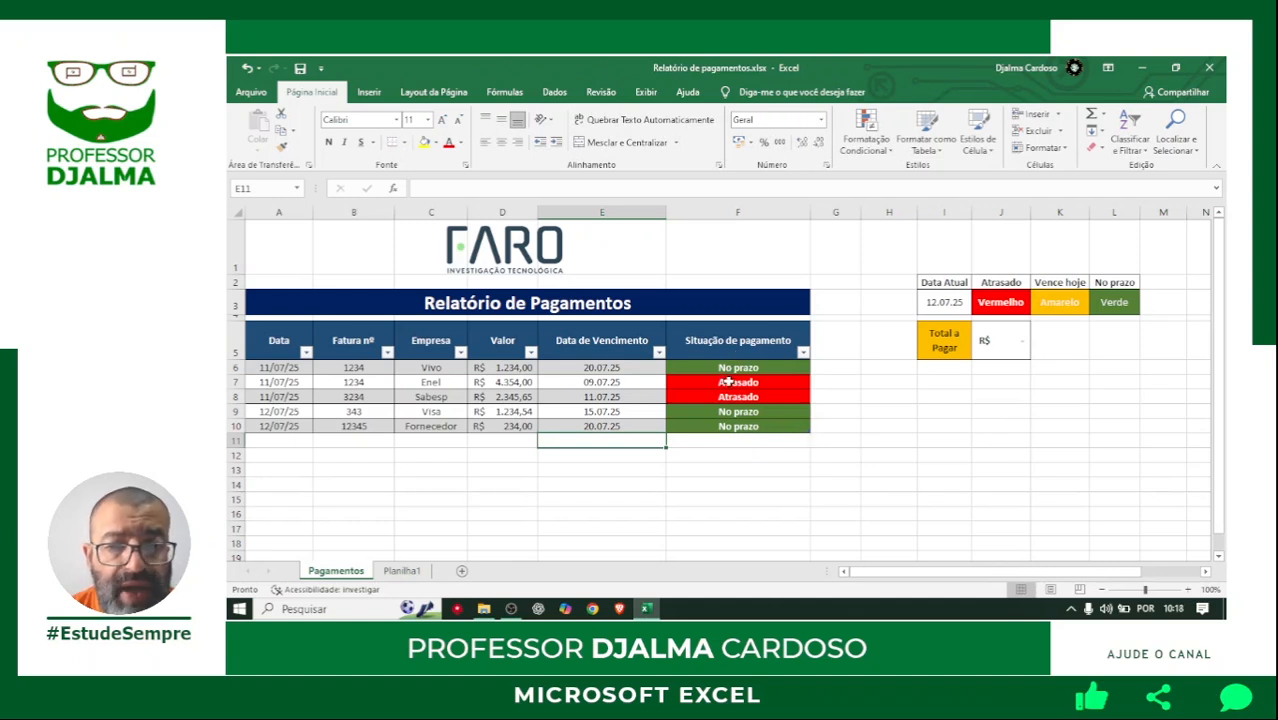
Set the due date of the Fornecedor record in row 10 to 07/07/25.
{"action": "left_click", "coordinate": [637, 426]}
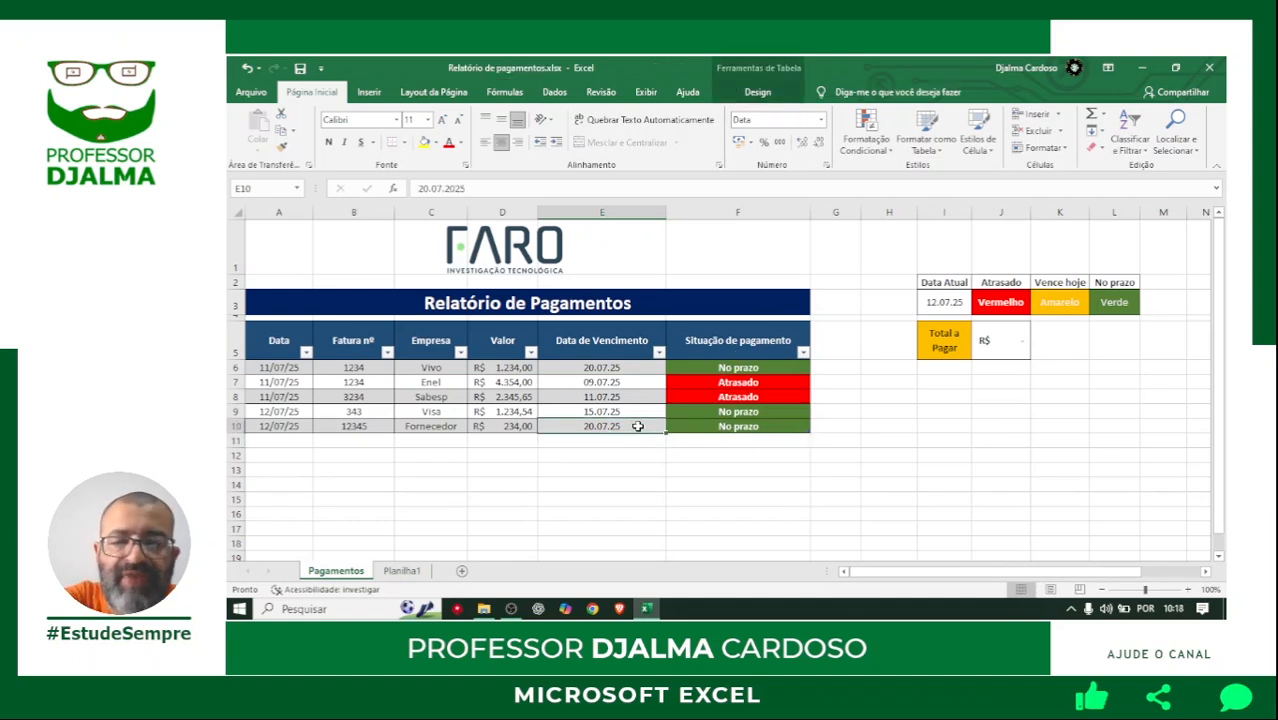
{"action": "type", "text": "07/07/25"}
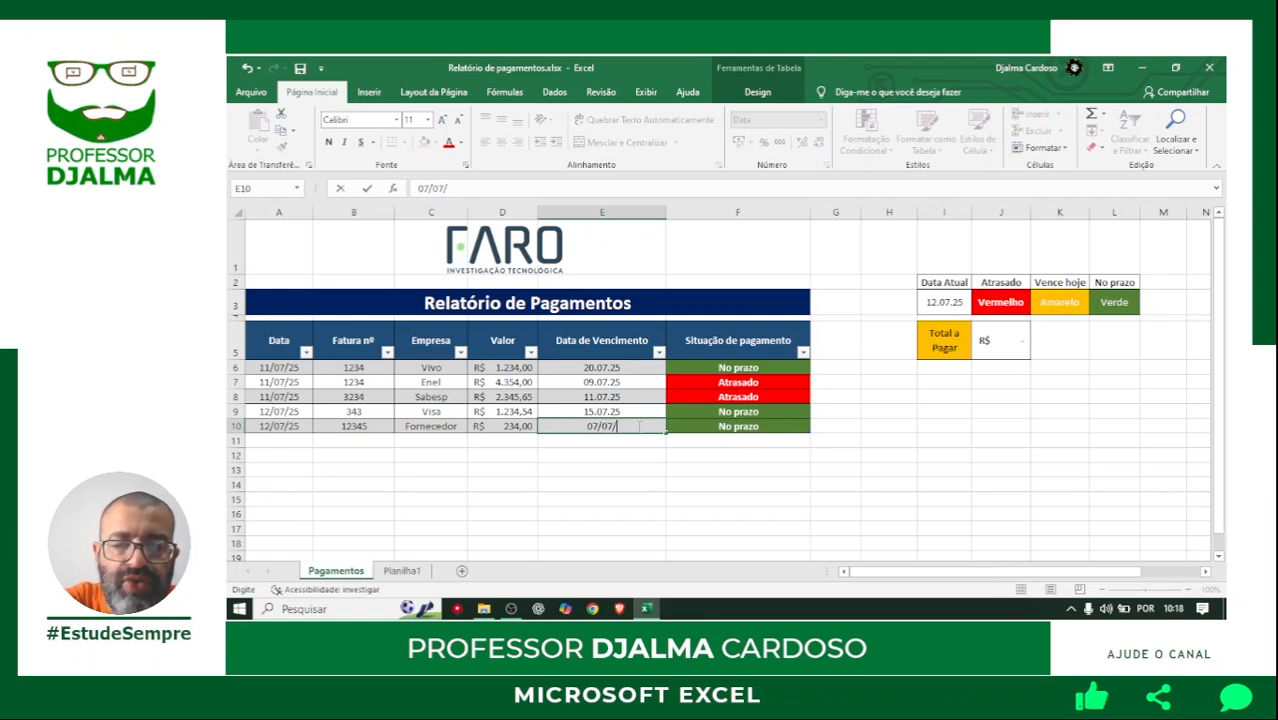
{"action": "key", "text": "Return"}
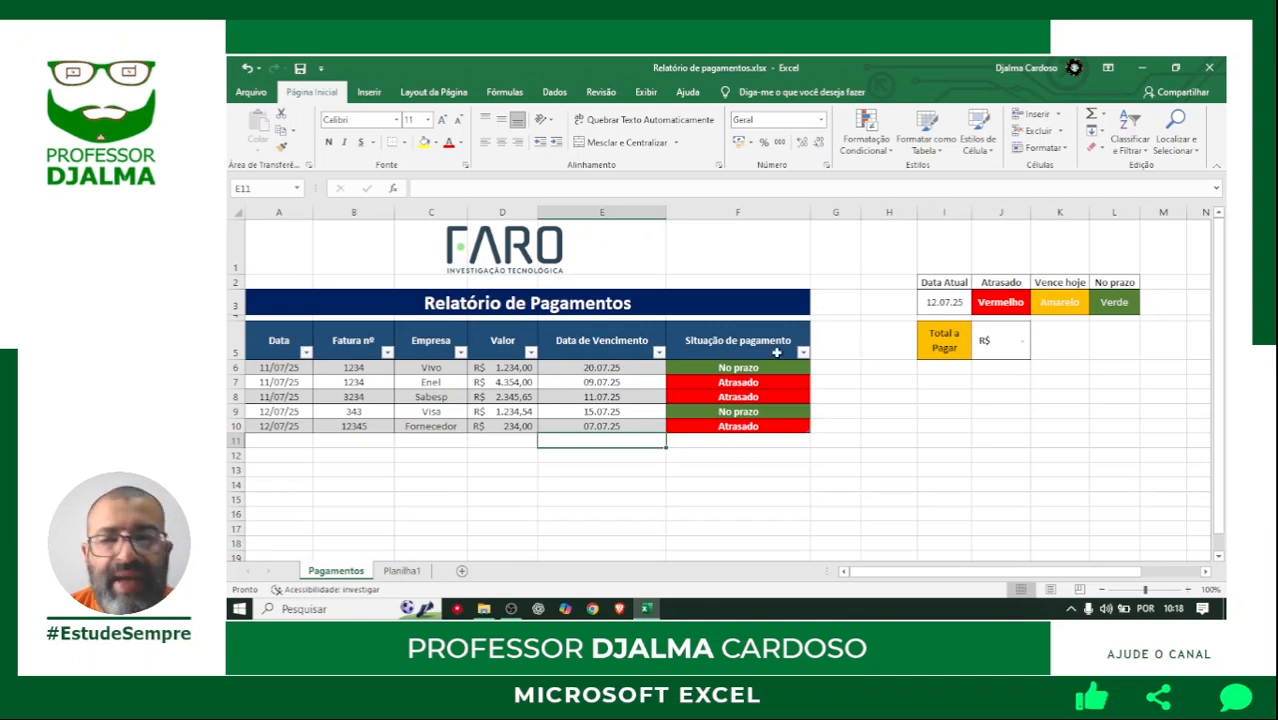
Filter the Situação de pagamento column to show only the Atrasado records.
{"action": "left_click", "coordinate": [804, 355]}
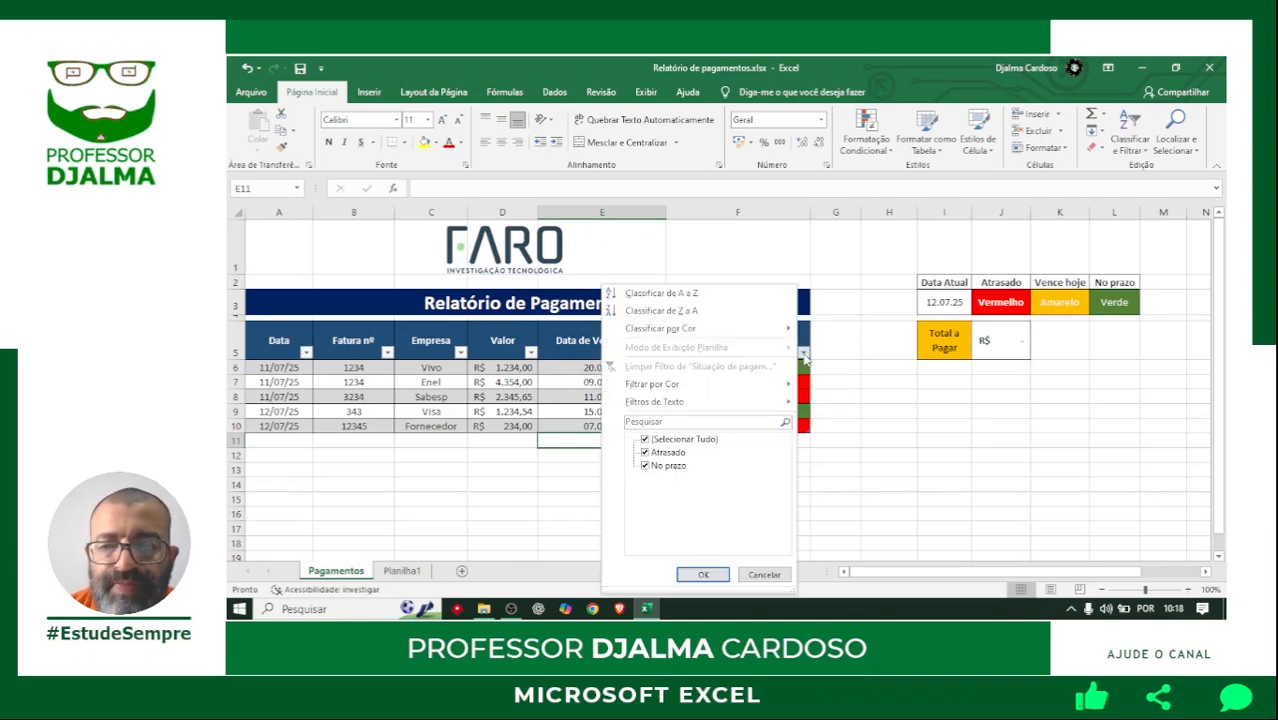
{"action": "left_click", "coordinate": [645, 440]}
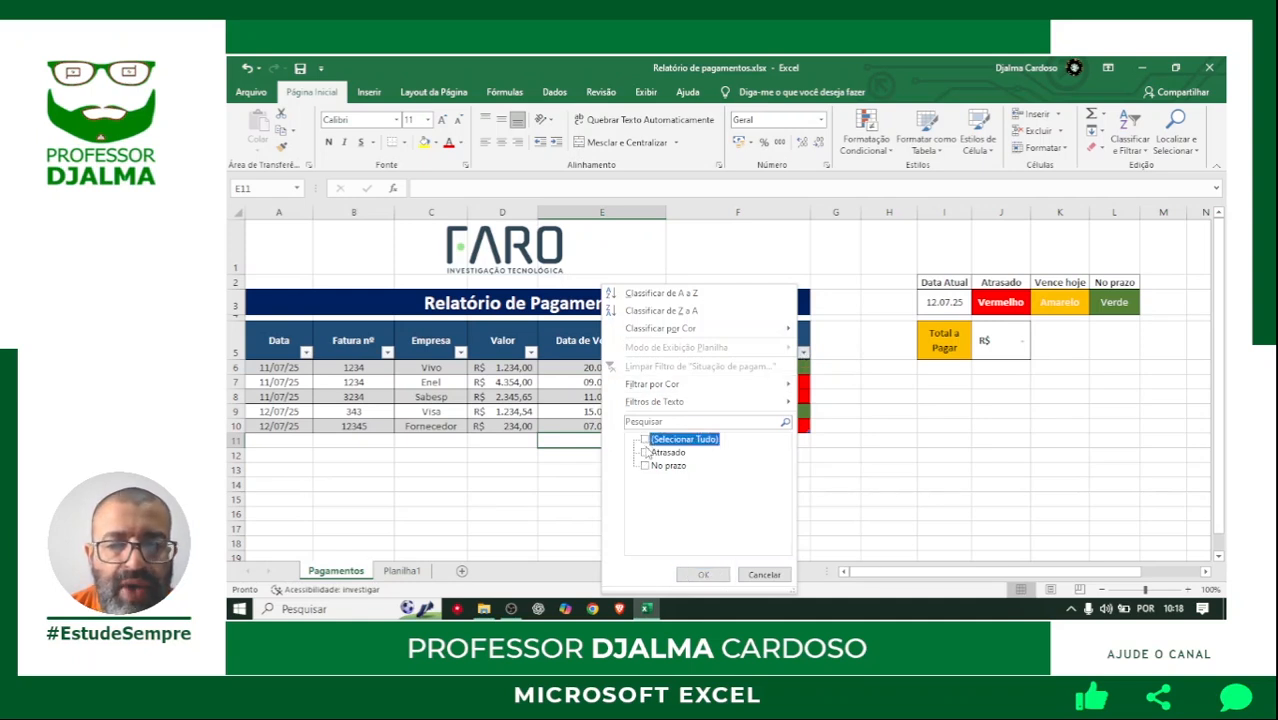
{"action": "left_click", "coordinate": [645, 453]}
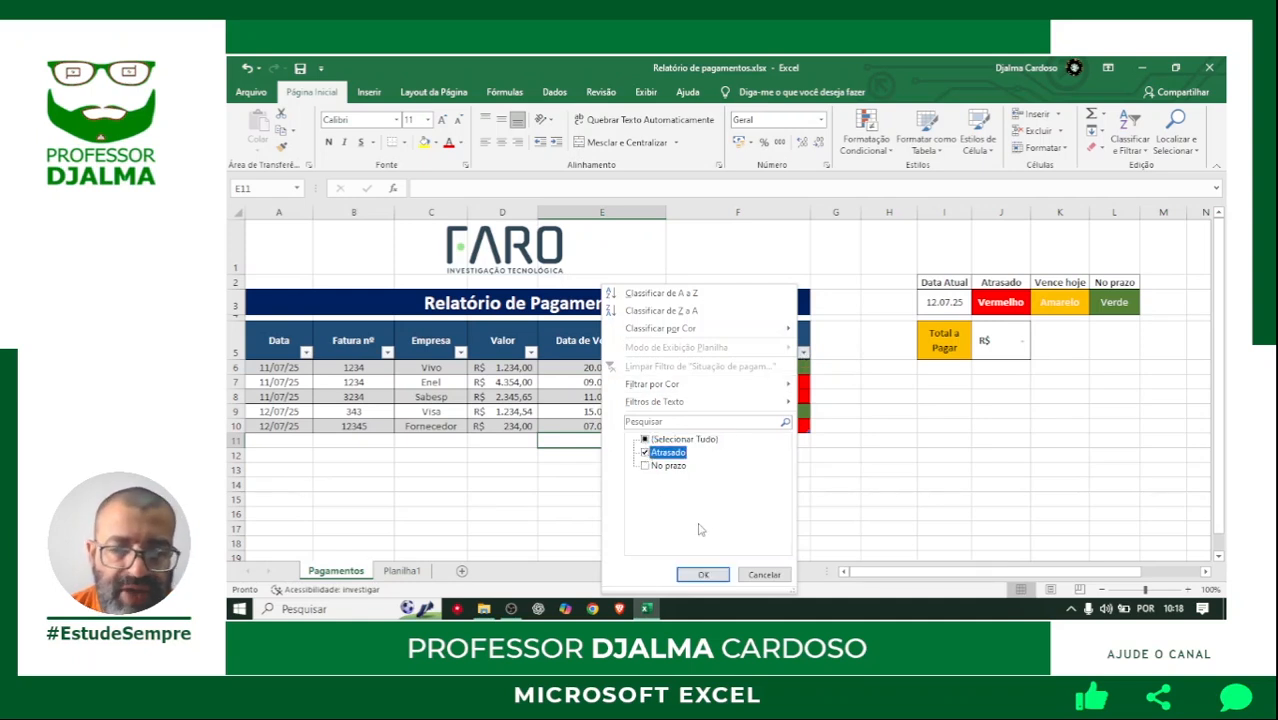
{"action": "left_click", "coordinate": [706, 578]}
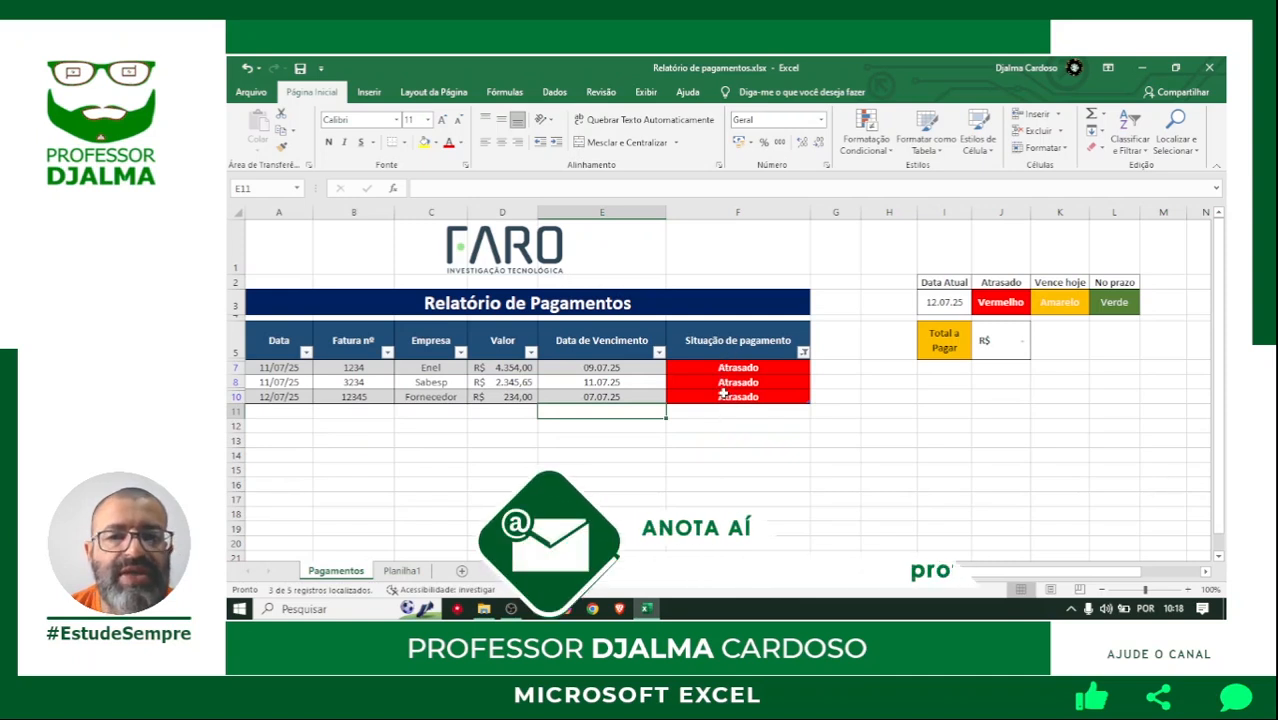
Switch the Situação de pagamento filter to show only the No prazo records.
{"action": "left_click", "coordinate": [803, 353]}
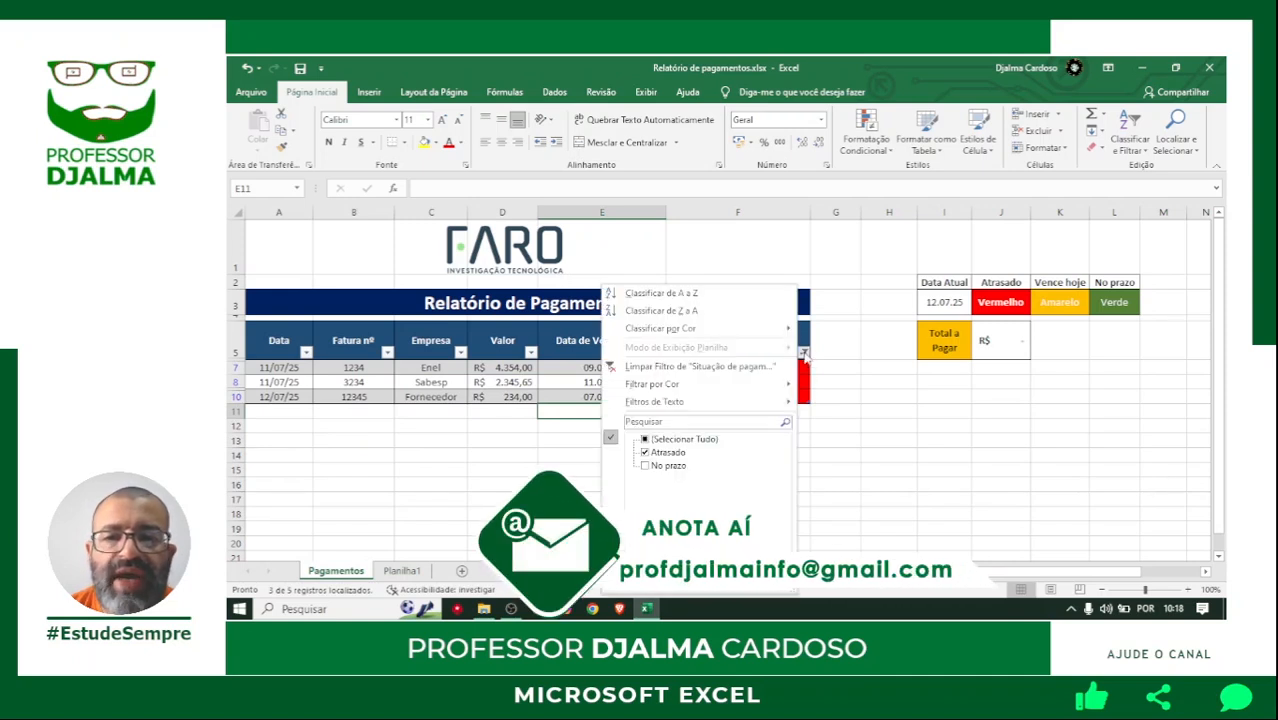
{"action": "left_click", "coordinate": [668, 452]}
{"action": "left_click", "coordinate": [645, 466]}
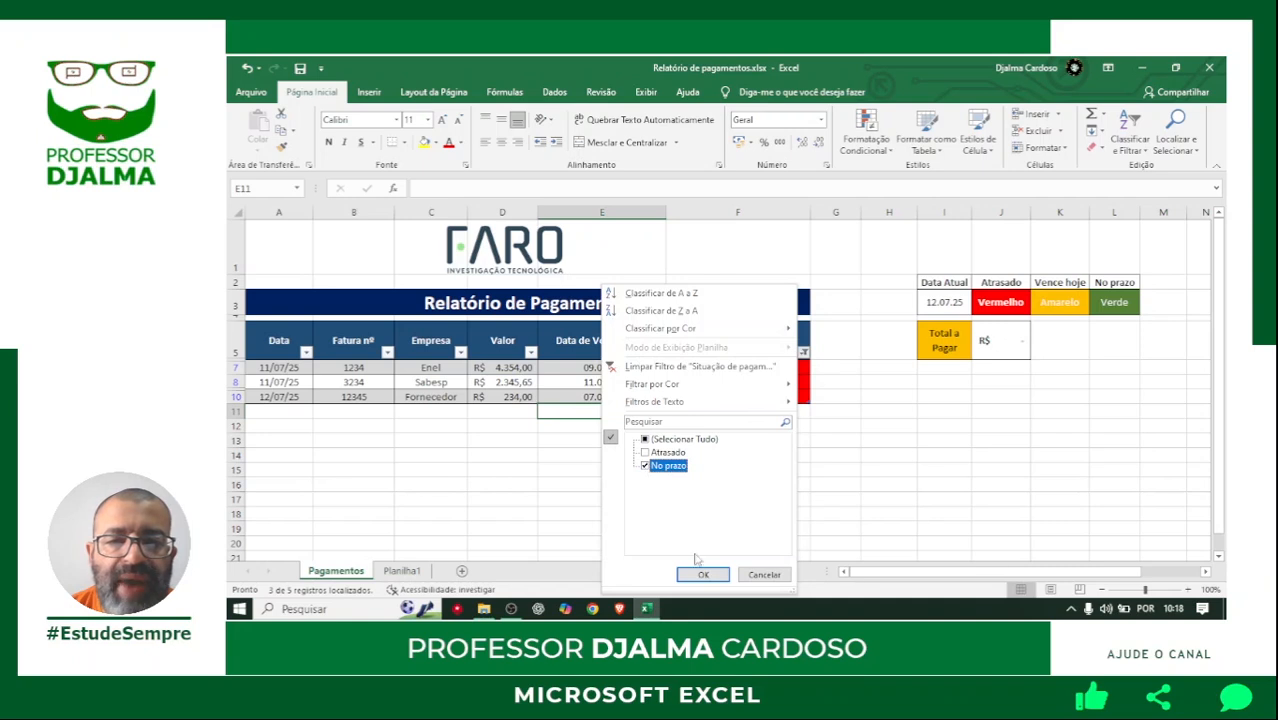
{"action": "left_click", "coordinate": [701, 575]}
{"action": "left_click", "coordinate": [741, 446]}
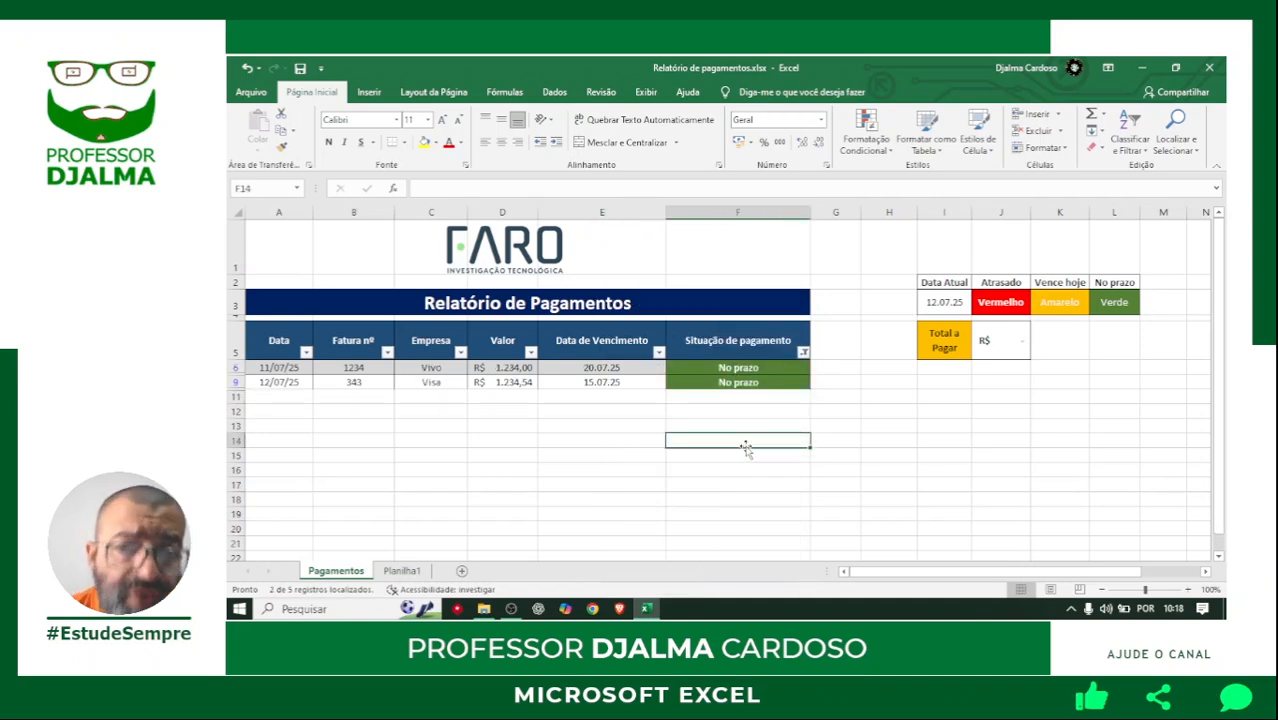
Reselect all statuses in the Situação de pagamento filter to show every record.
{"action": "left_click", "coordinate": [803, 352]}
{"action": "left_click", "coordinate": [645, 440]}
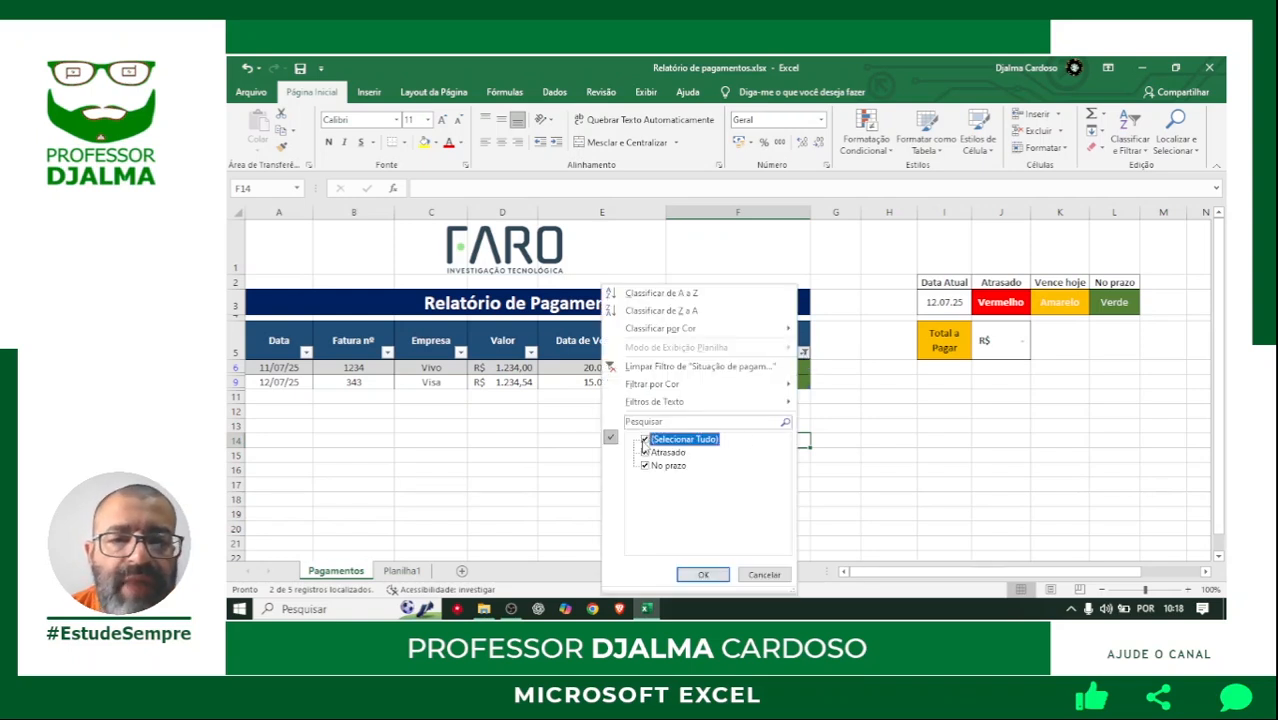
{"action": "left_click", "coordinate": [700, 577]}
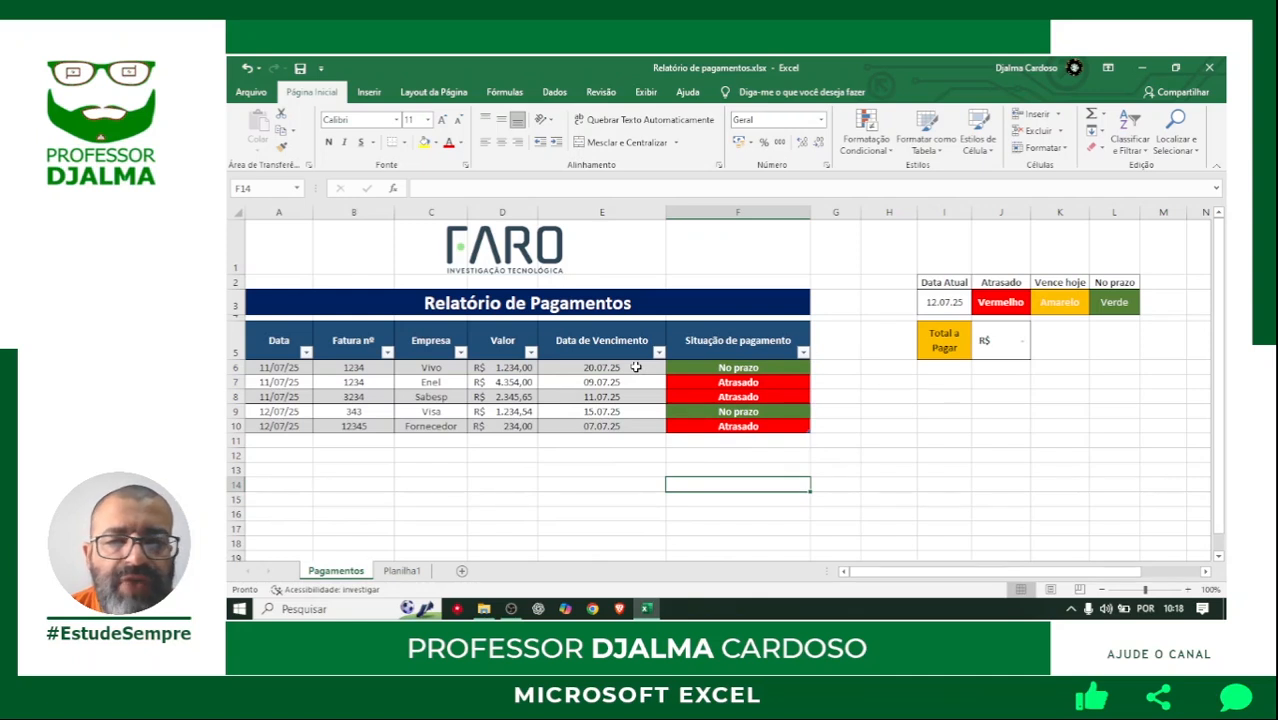
Set the due date of the Enel record in row 7 to 12/07/2025.
{"action": "left_click", "coordinate": [627, 381]}
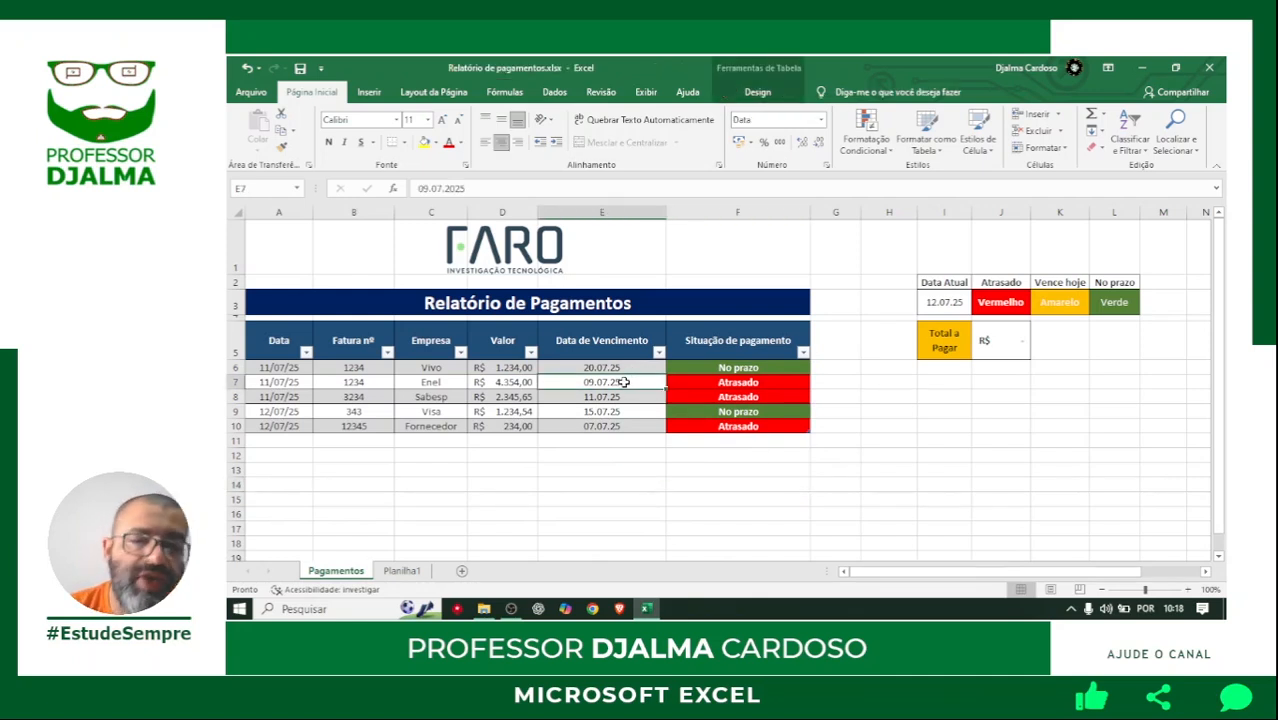
{"action": "type", "text": "12/07/2025"}
{"action": "key", "text": "Return"}
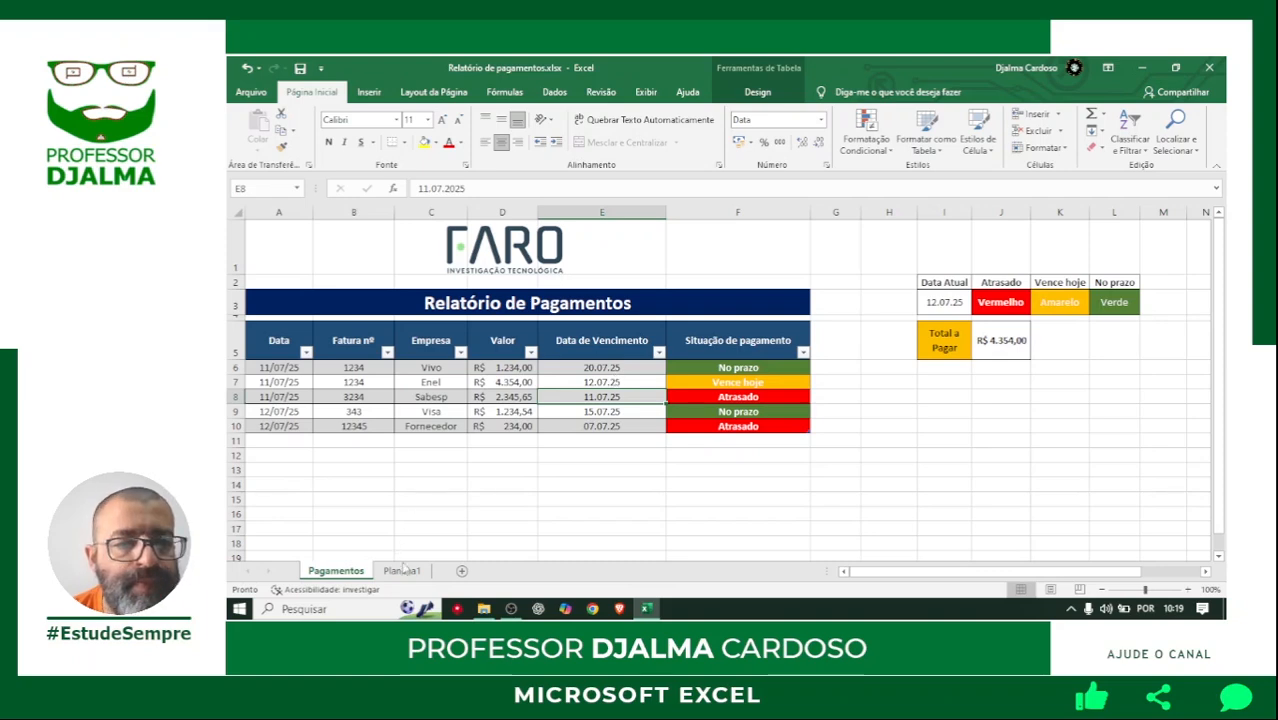
Open the Planilha1 sheet and go through the row 5 headings from Fatura nº to Situação de pagamento.
{"action": "left_click", "coordinate": [401, 570]}
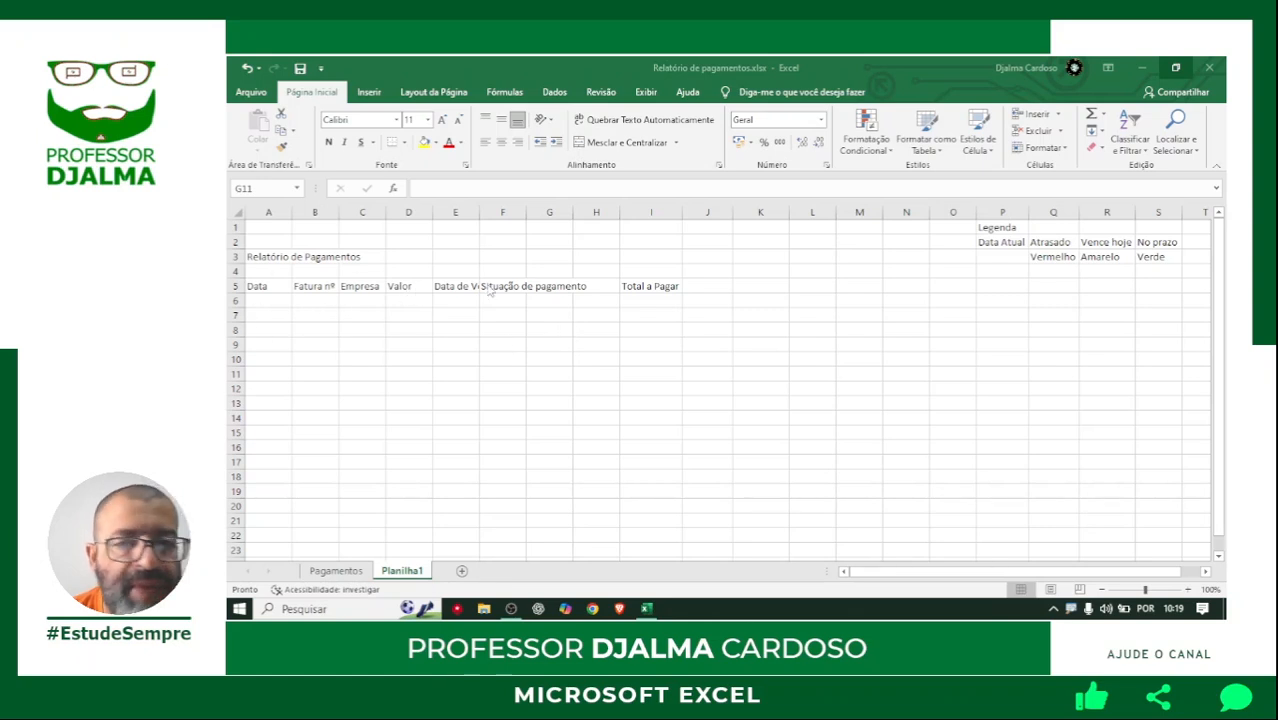
{"action": "left_click", "coordinate": [328, 286]}
{"action": "left_click", "coordinate": [365, 286]}
{"action": "left_click", "coordinate": [408, 286]}
{"action": "left_click", "coordinate": [458, 286]}
{"action": "left_click", "coordinate": [516, 286]}
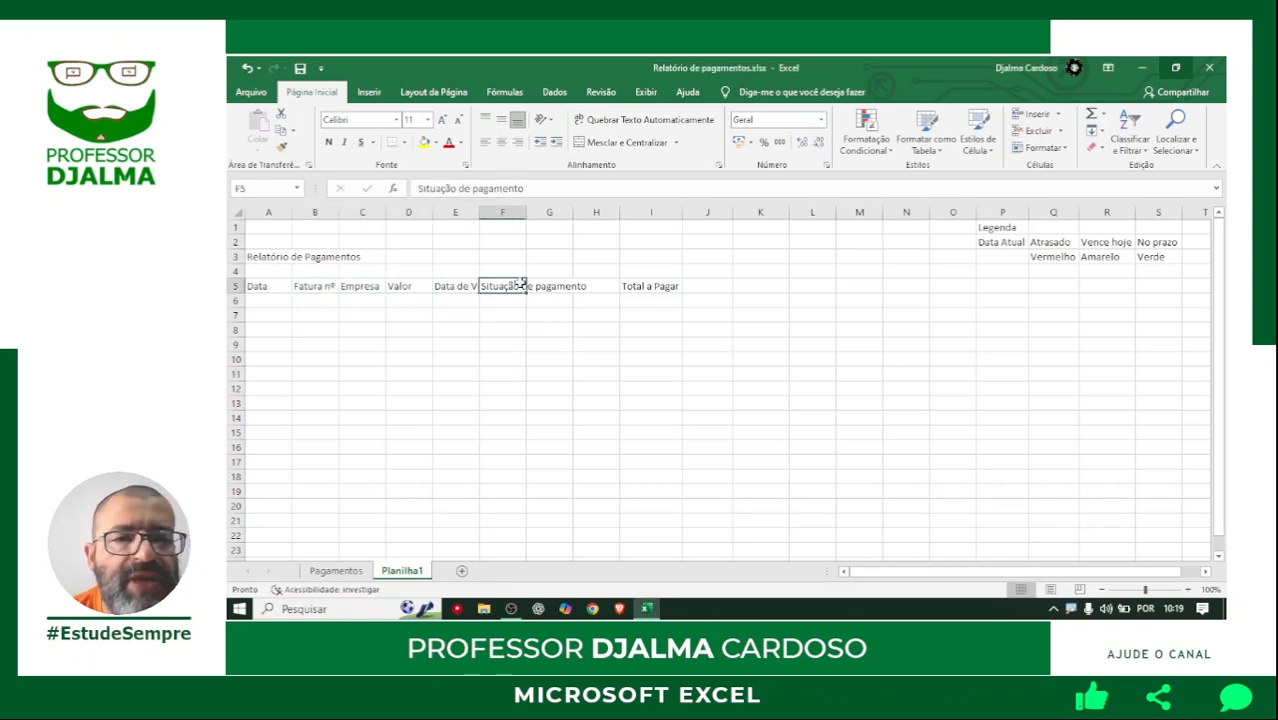
Move the Total a Pagar label from I5 to P5, below the Data Atual legend.
{"action": "left_click", "coordinate": [655, 286]}
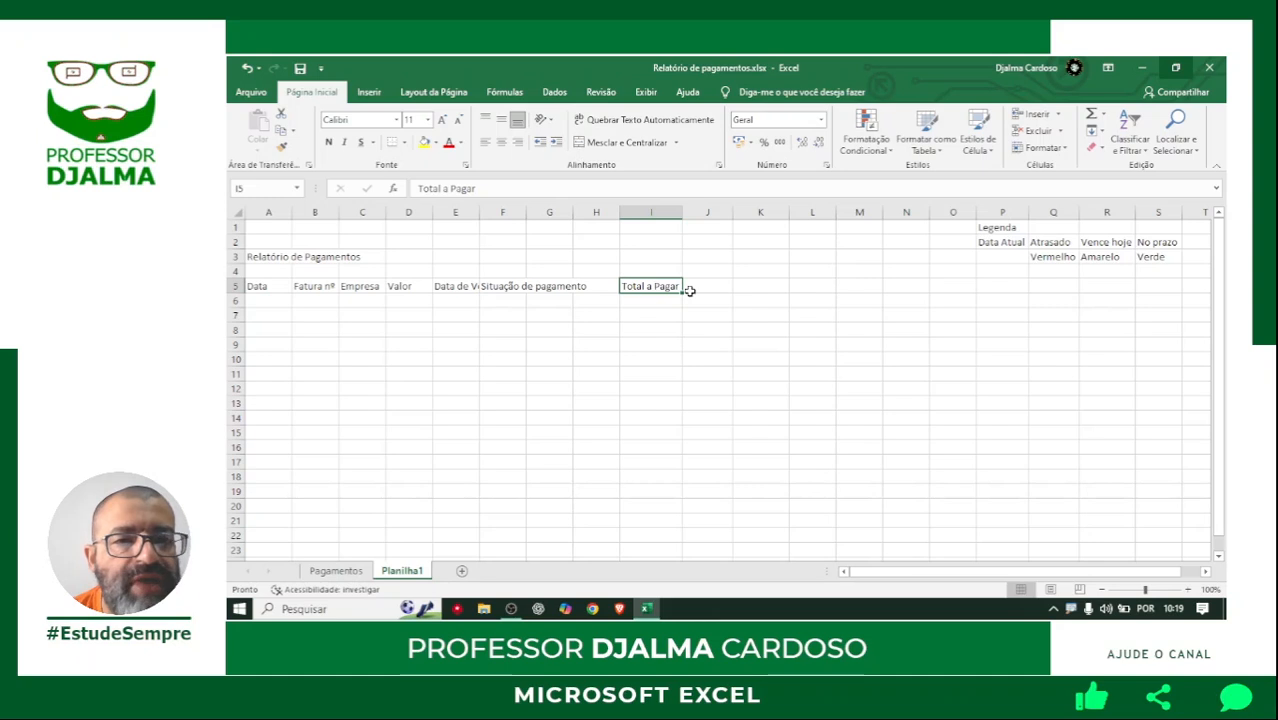
{"action": "left_click_drag", "start_coordinate": [651, 294], "coordinate": [1001, 289]}
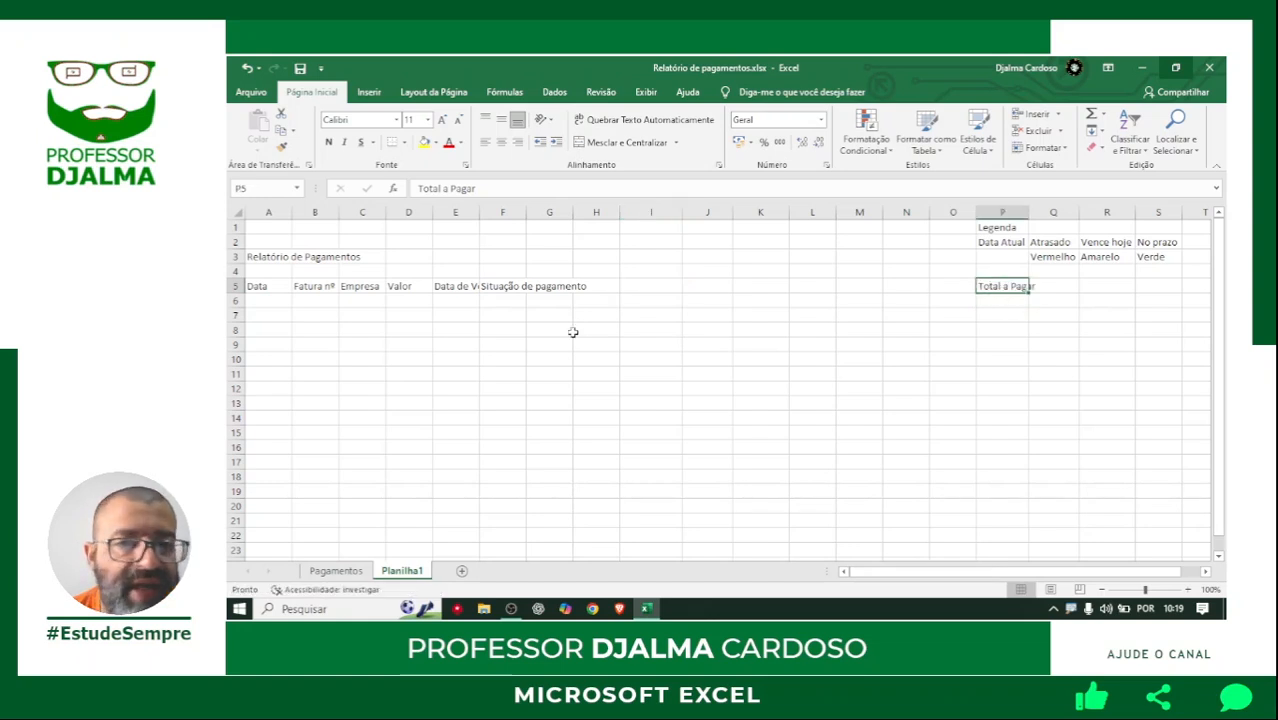
{"action": "left_click", "coordinate": [524, 348]}
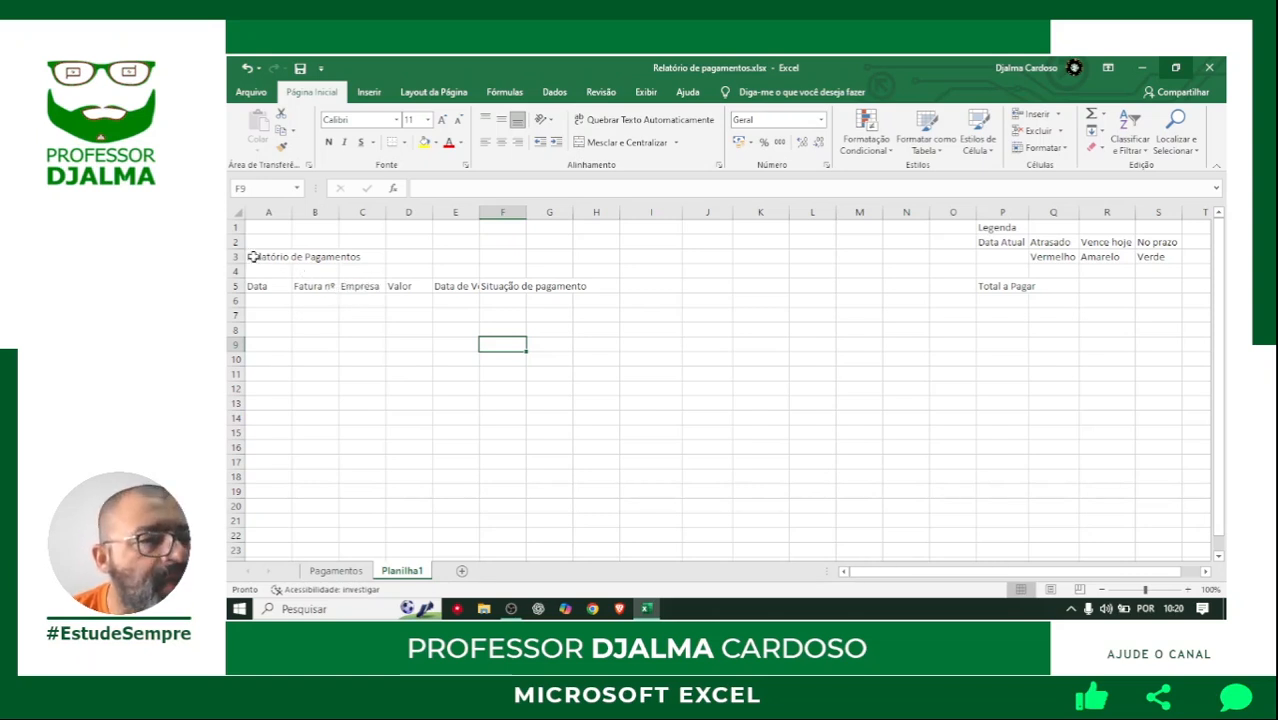
Centre the Relatório de Pagamentos title across A3:F3 with the horizontal alignment Centralizar seleção, without merging the cells.
{"action": "left_click", "coordinate": [1188, 590]}
{"action": "left_click", "coordinate": [1188, 590]}
{"action": "left_click", "coordinate": [1188, 590]}
{"action": "left_click", "coordinate": [1188, 590]}
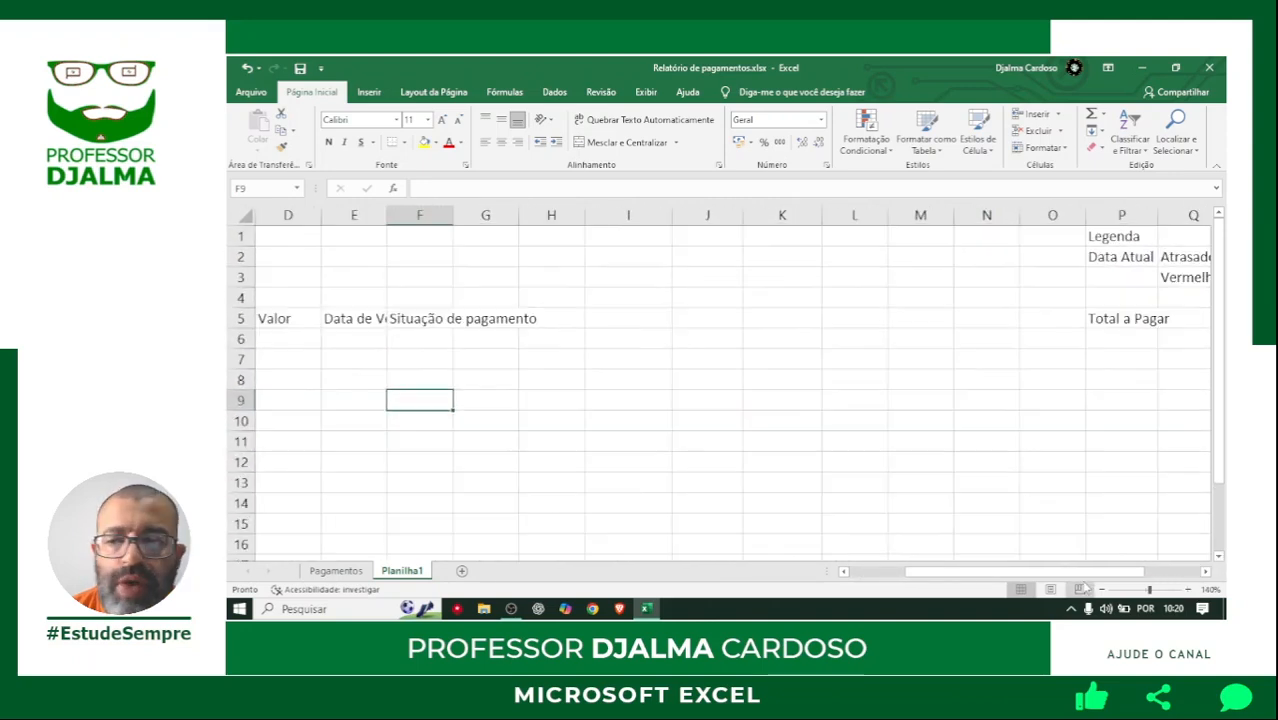
{"action": "left_click_drag", "start_coordinate": [963, 572], "coordinate": [907, 573]}
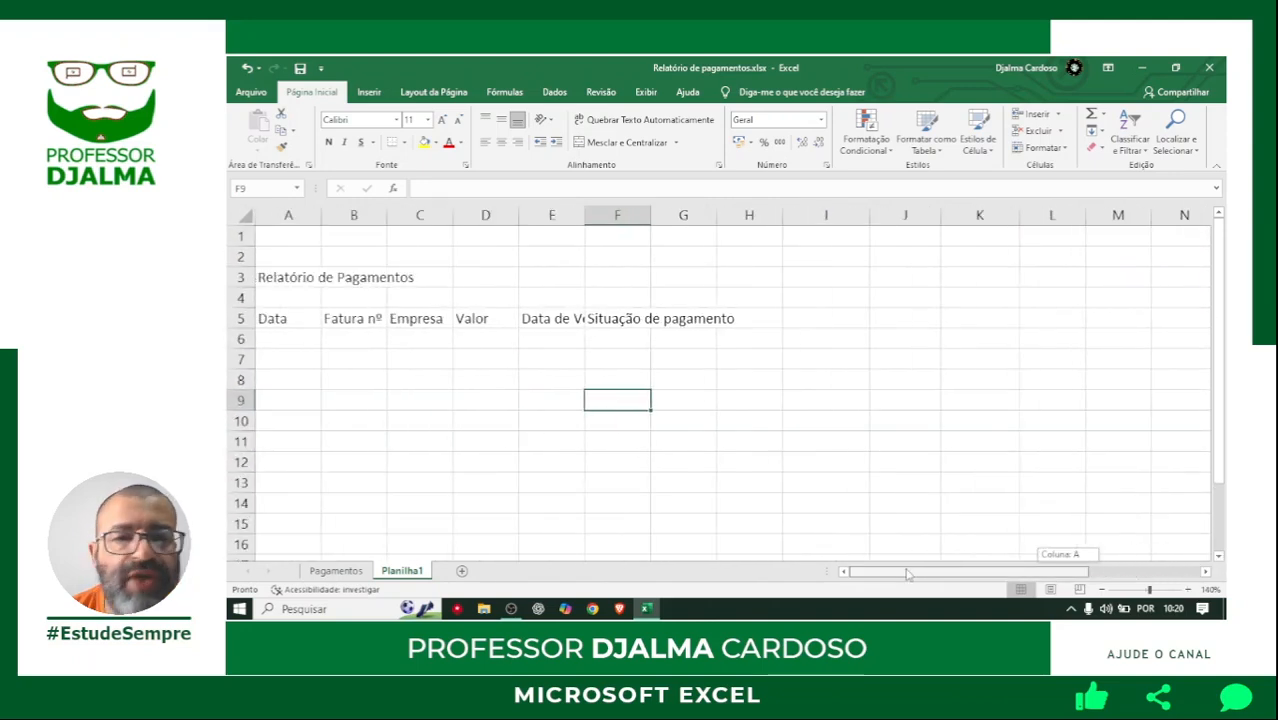
{"action": "left_click", "coordinate": [264, 278]}
{"action": "left_click_drag", "start_coordinate": [264, 278], "coordinate": [632, 276]}
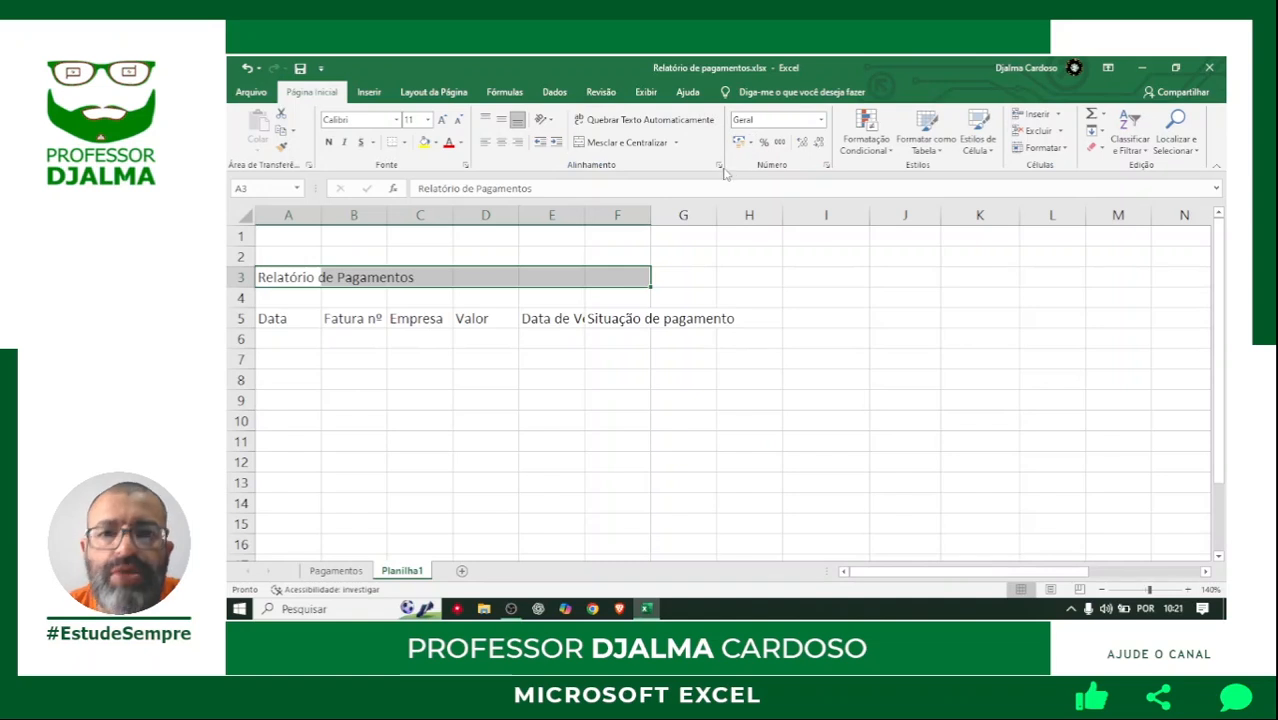
{"action": "left_click", "coordinate": [890, 216]}
{"action": "left_click_drag", "start_coordinate": [855, 134], "coordinate": [790, 130]}
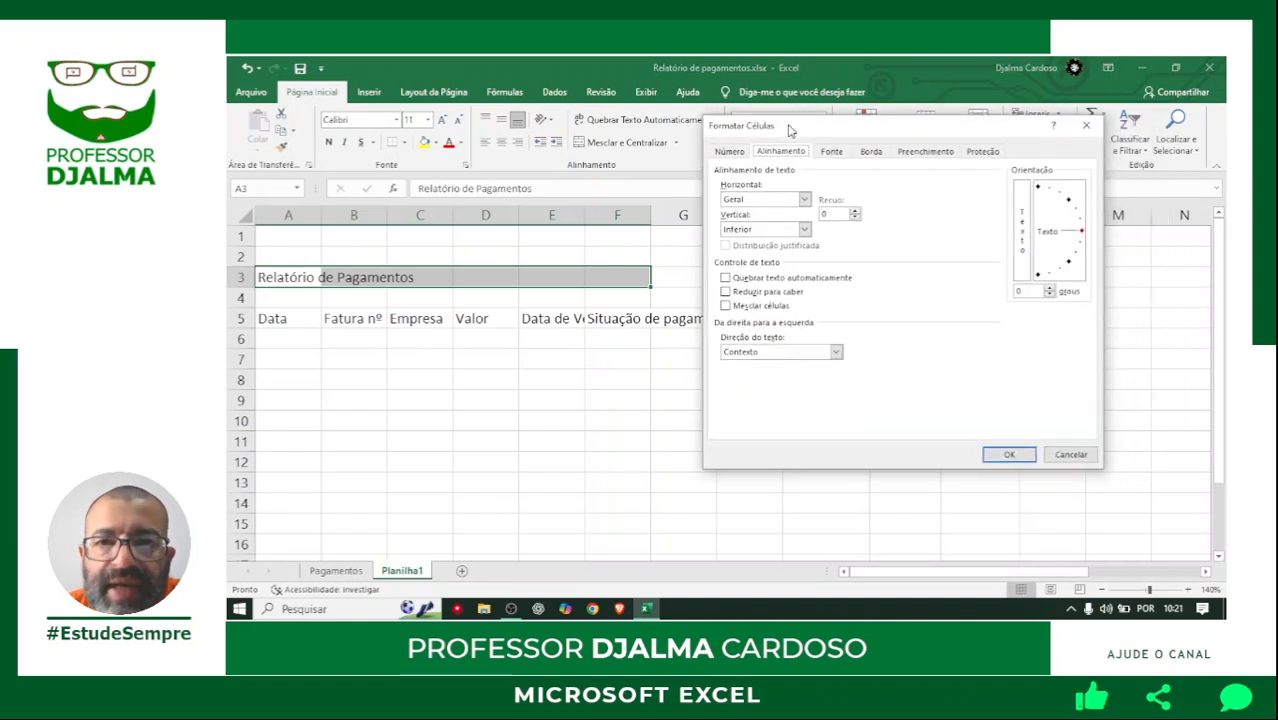
{"action": "left_click", "coordinate": [742, 201]}
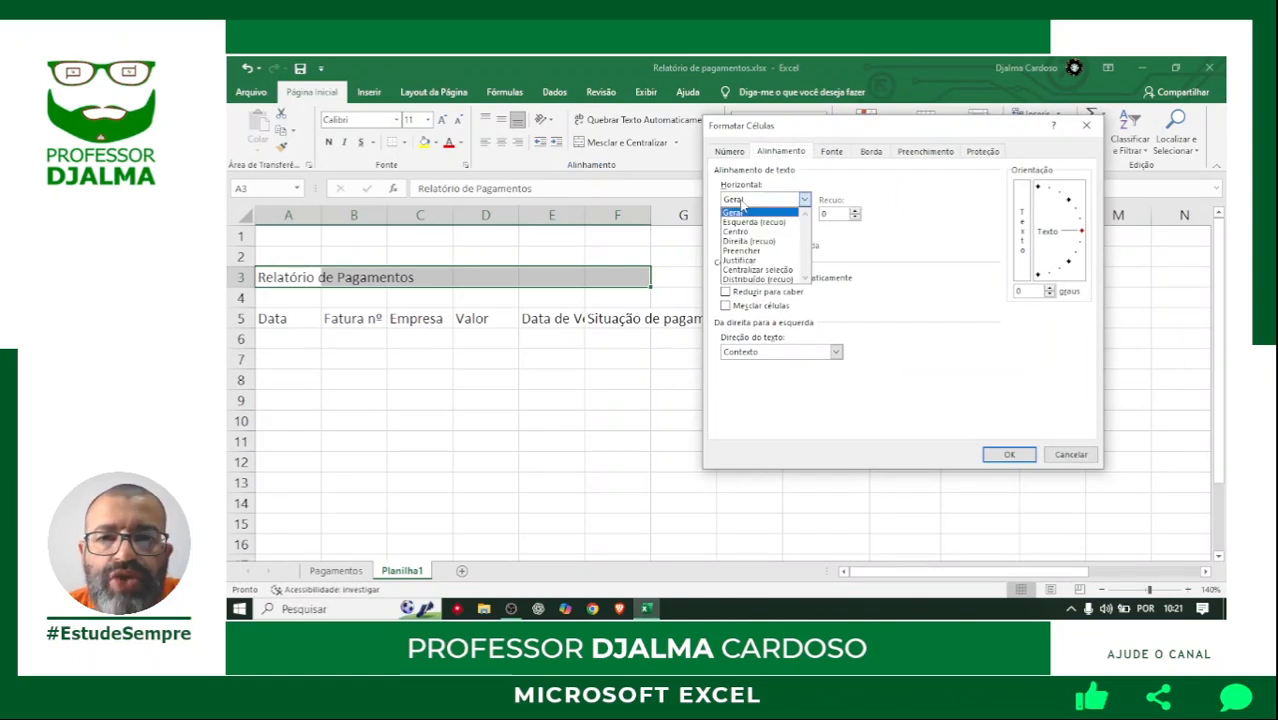
{"action": "left_click", "coordinate": [758, 270]}
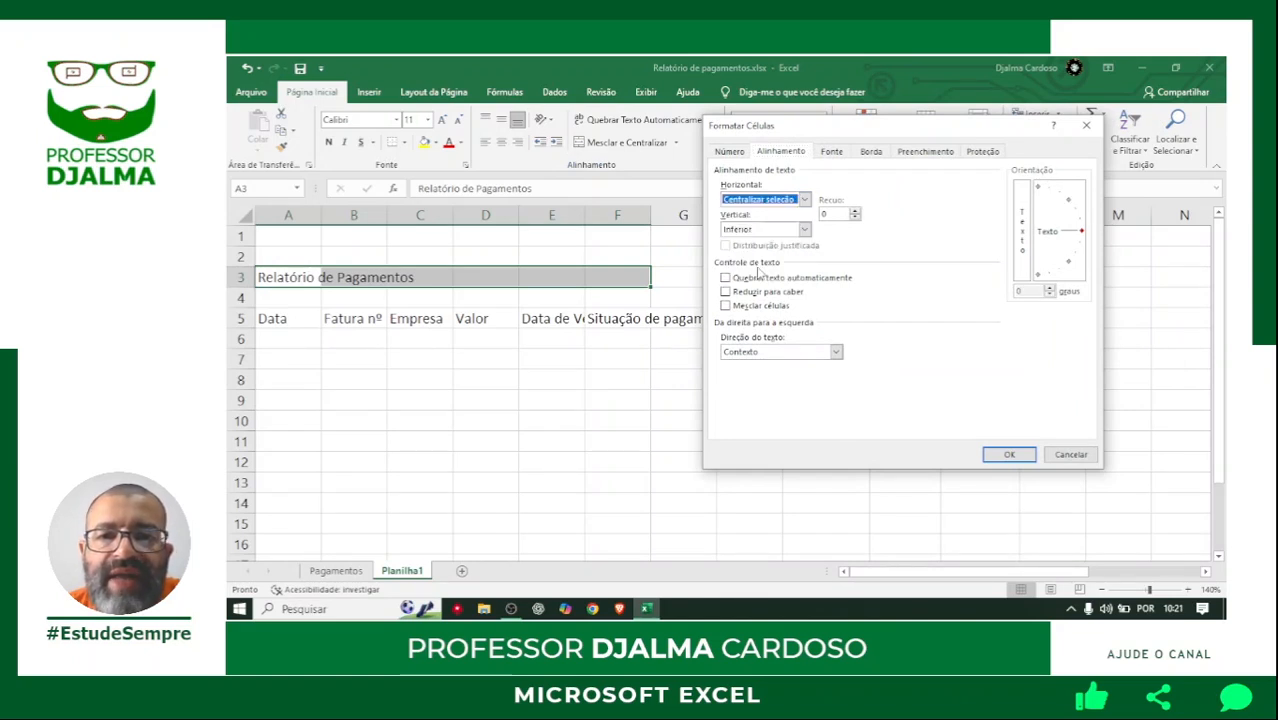
{"action": "left_click", "coordinate": [1008, 455]}
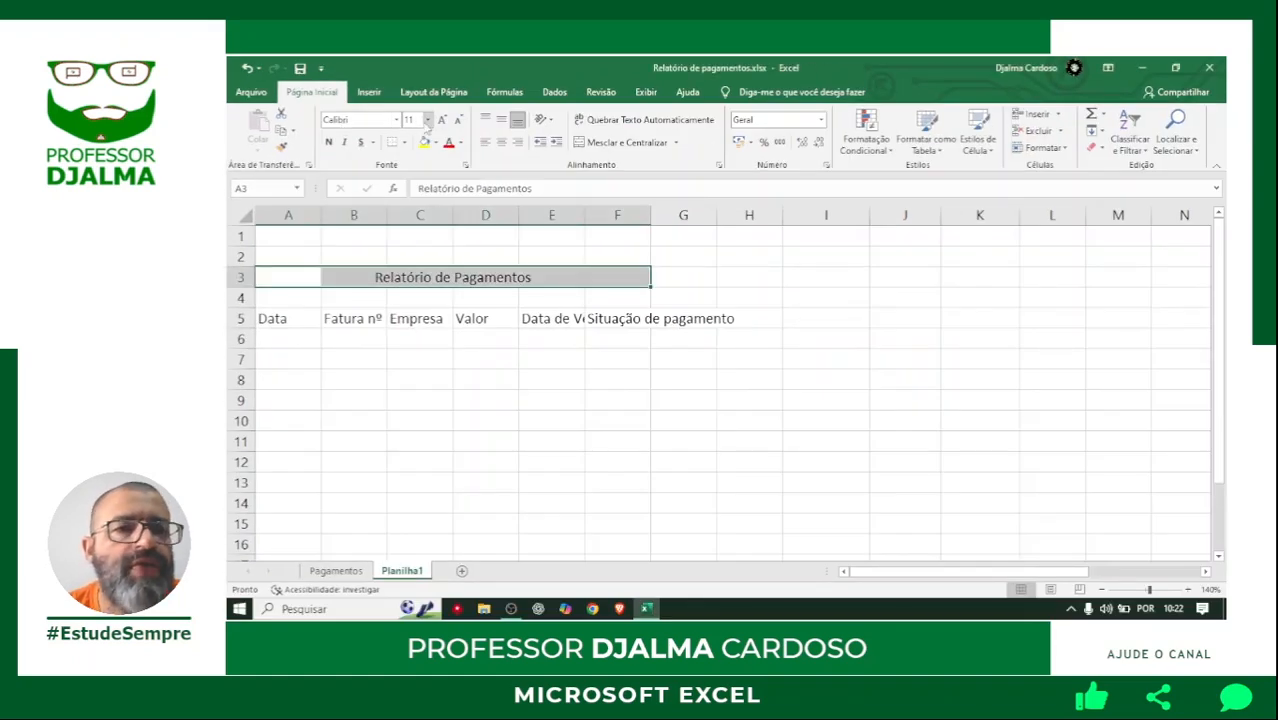
Format the Relatório de Pagamentos title in bold at font size 18 and give A3:F3 thick outside borders.
{"action": "left_click", "coordinate": [630, 148]}
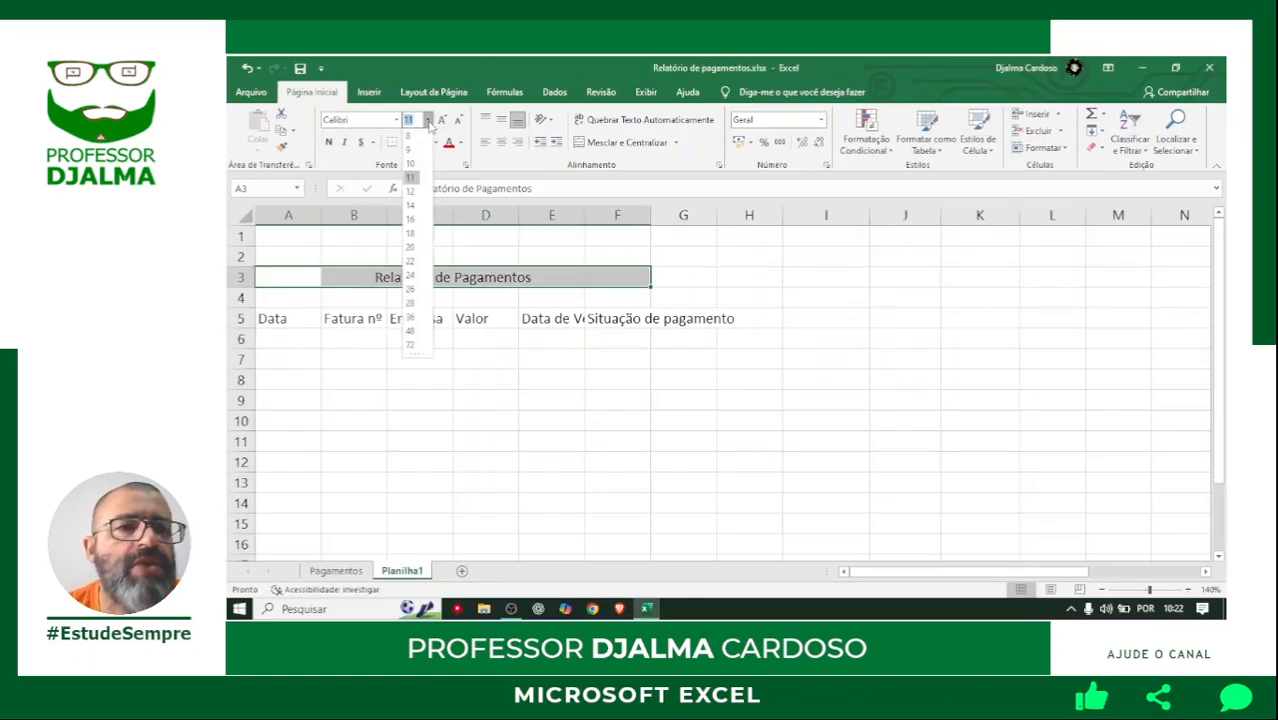
{"action": "left_click", "coordinate": [410, 233]}
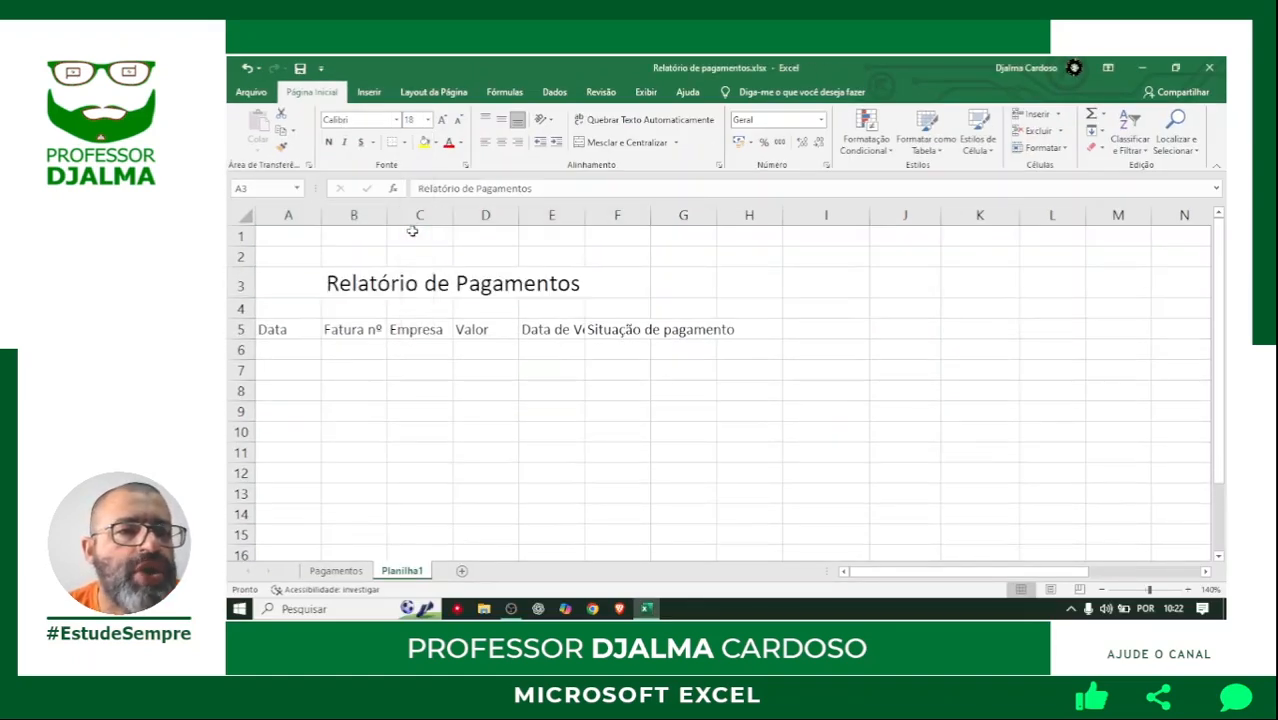
{"action": "left_click", "coordinate": [328, 142]}
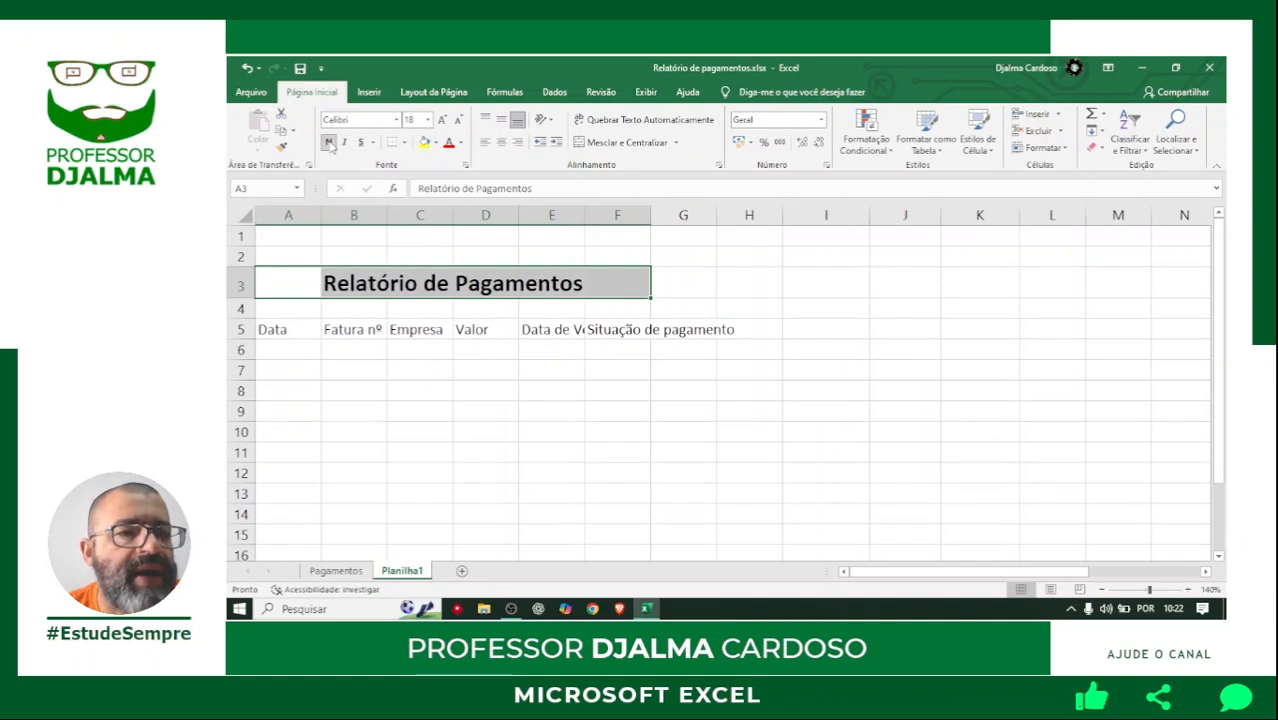
{"action": "left_click", "coordinate": [405, 145]}
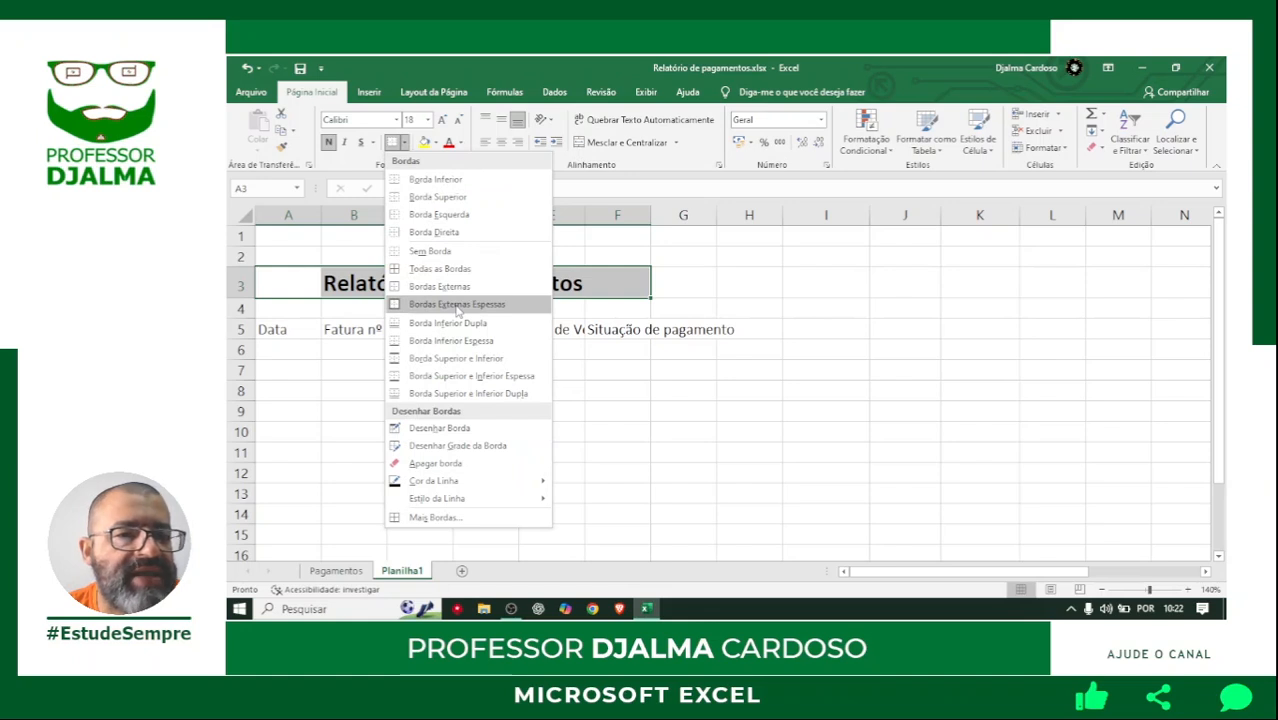
{"action": "left_click", "coordinate": [456, 304]}
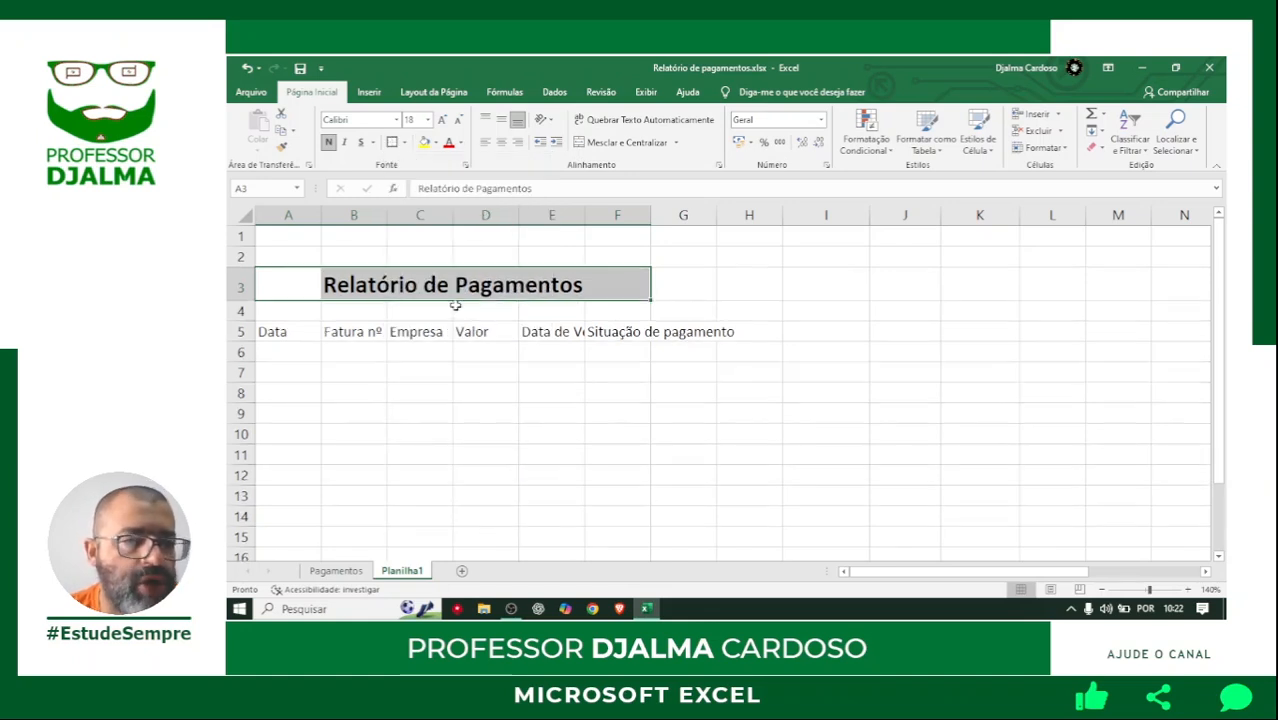
Fill the title range A3:F3 with the darkest theme blue and make its text white.
{"action": "left_click", "coordinate": [435, 143]}
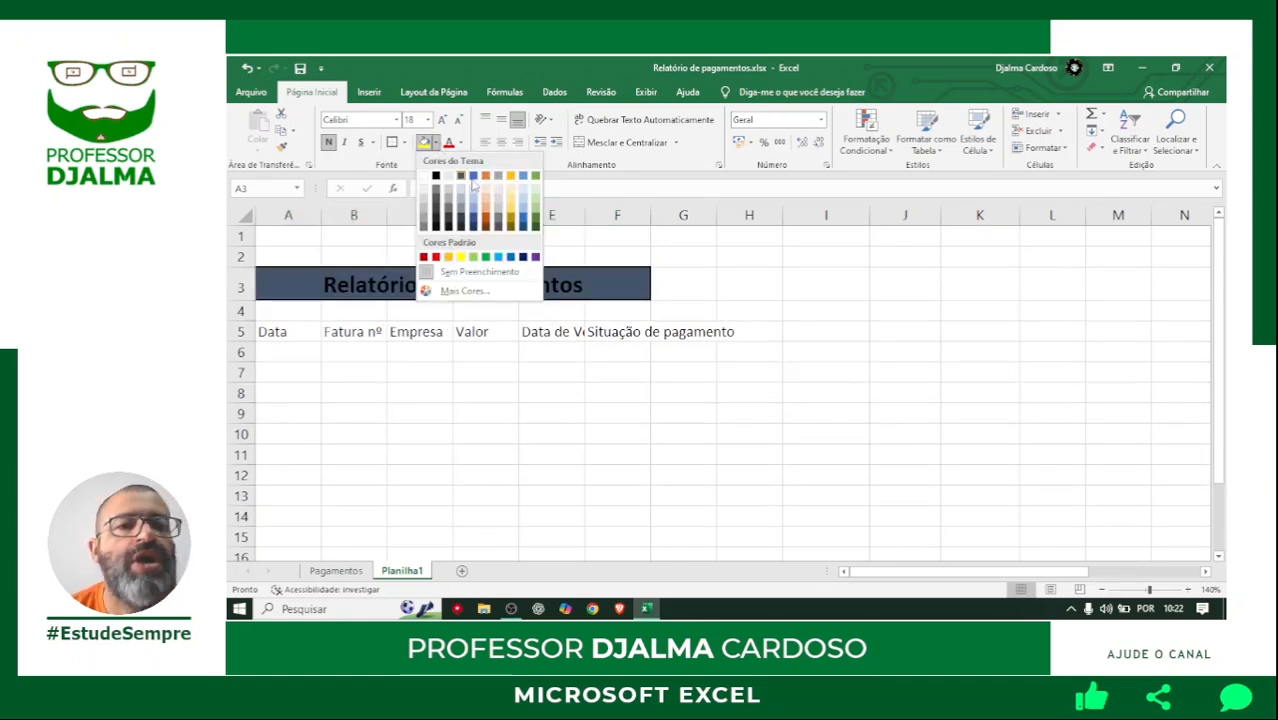
{"action": "left_click", "coordinate": [474, 231]}
{"action": "left_click", "coordinate": [460, 144]}
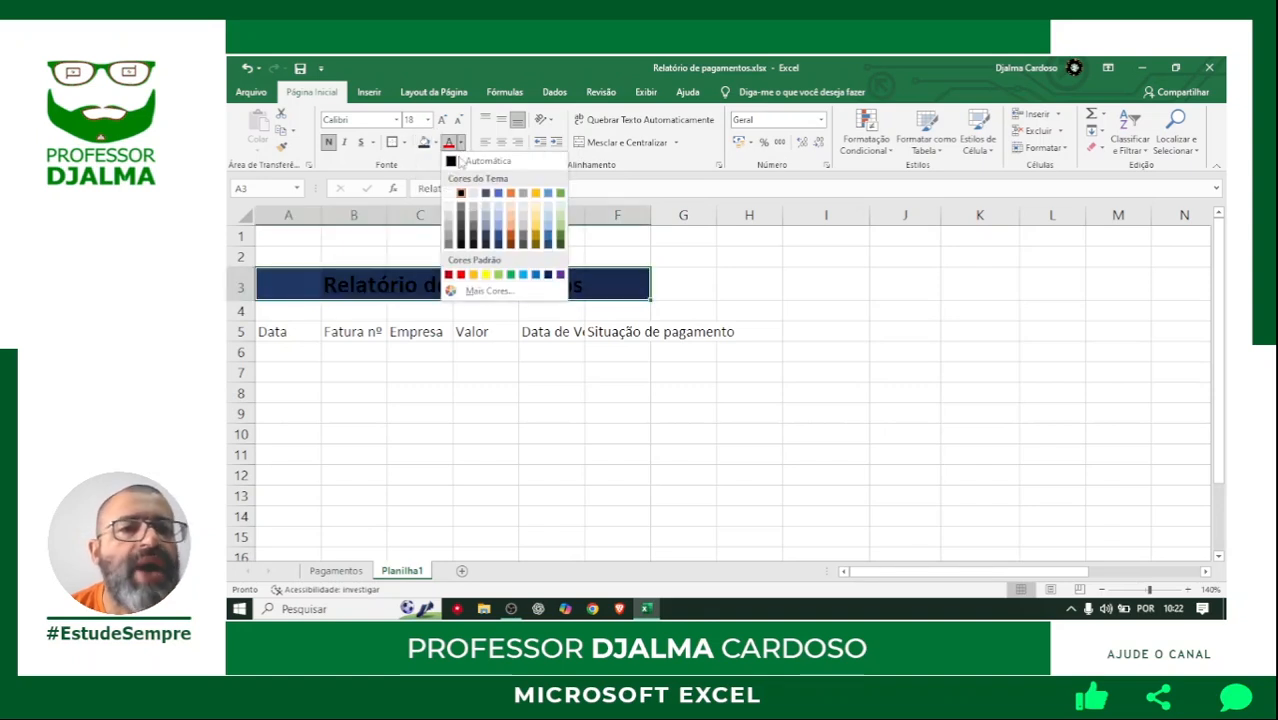
{"action": "left_click", "coordinate": [449, 194]}
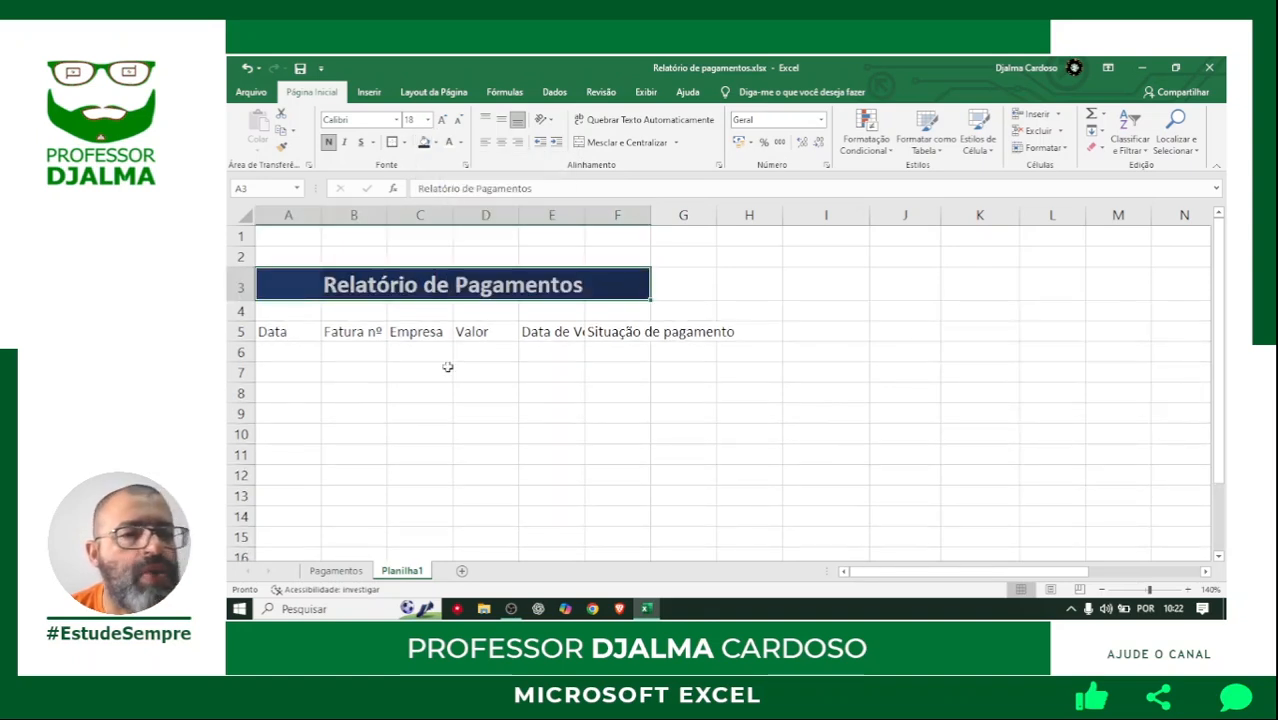
{"action": "left_click", "coordinate": [435, 373]}
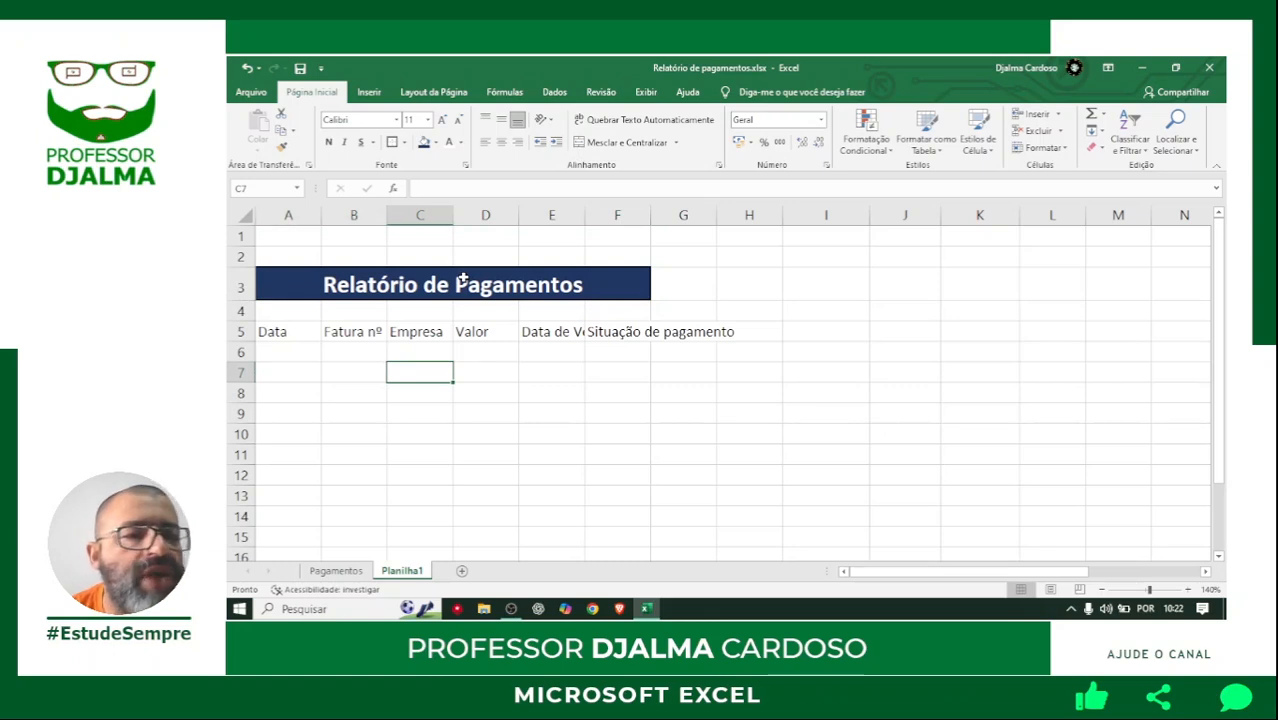
{"action": "left_click", "coordinate": [281, 333]}
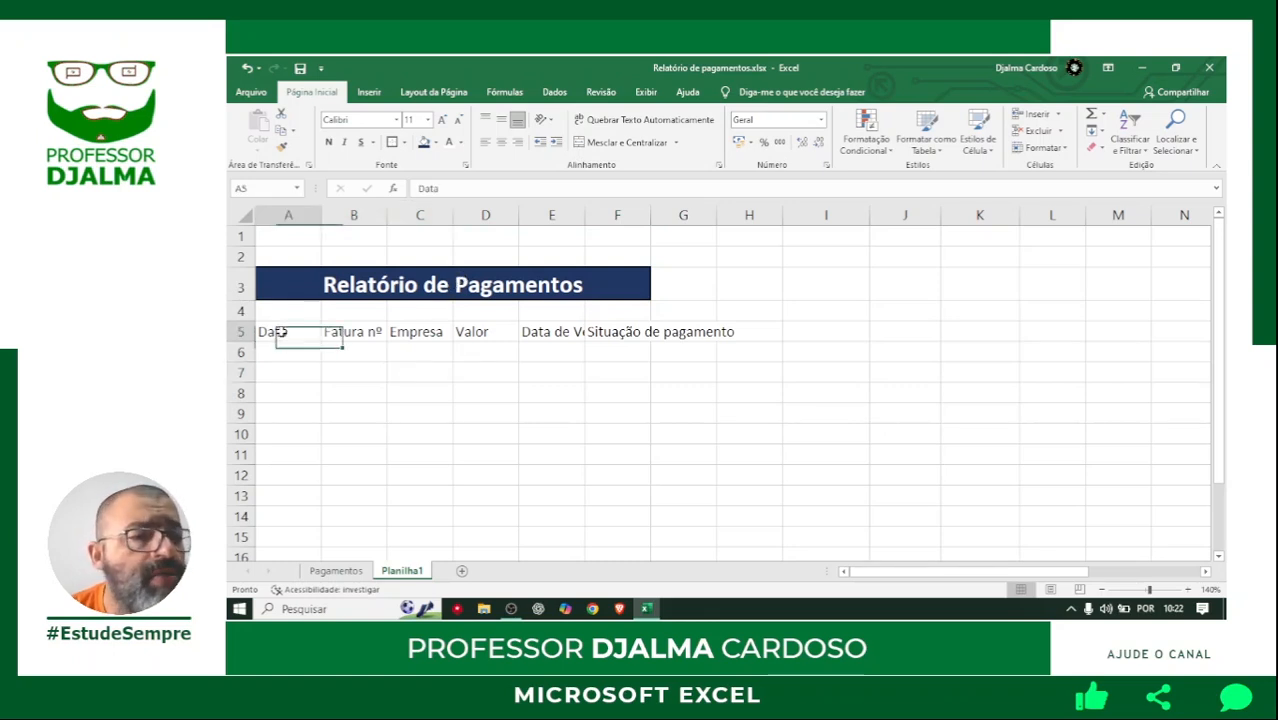
{"action": "left_click", "coordinate": [364, 332]}
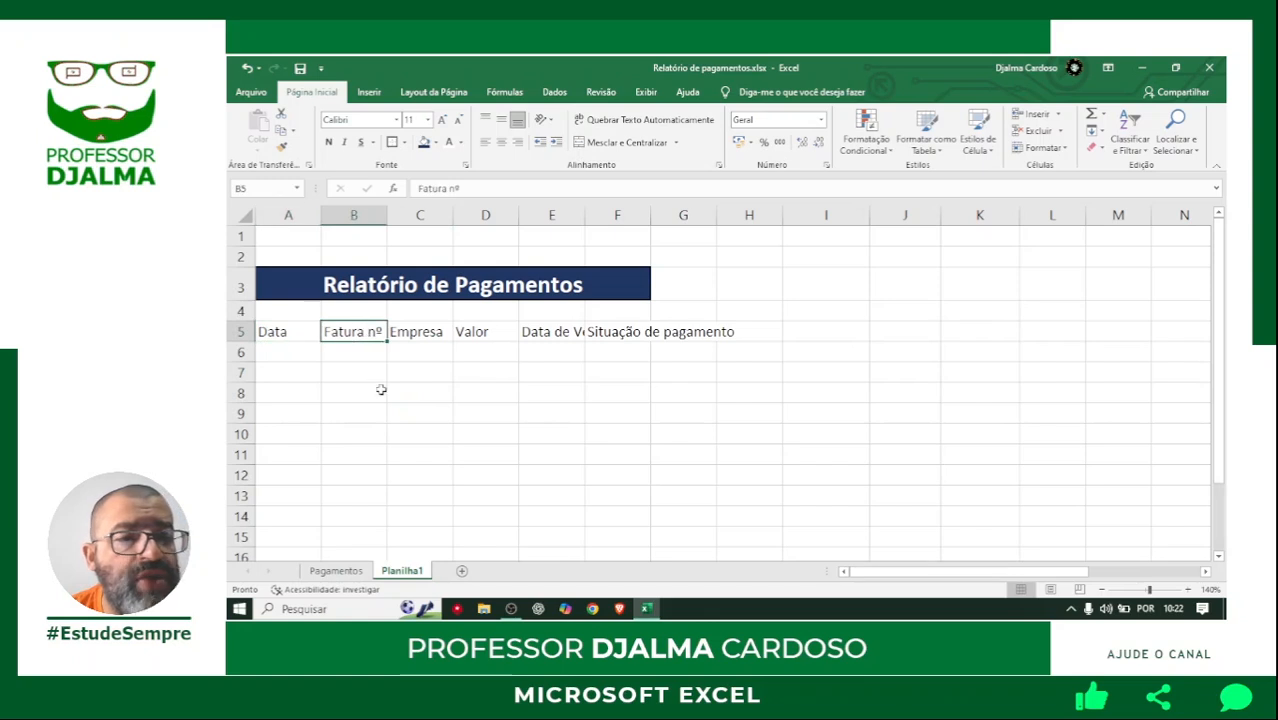
{"action": "left_click", "coordinate": [420, 332]}
{"action": "left_click", "coordinate": [483, 327]}
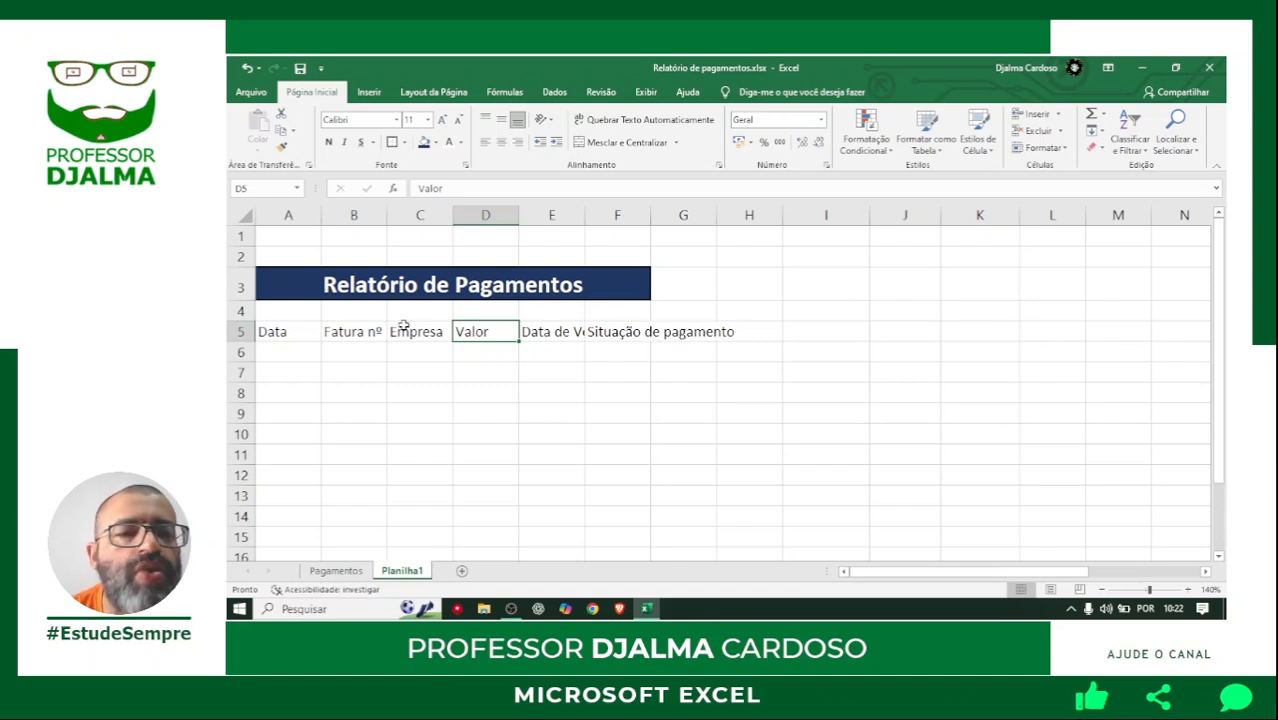
Wrap the text of the headings in A5:F5 and centre them vertically and horizontally.
{"action": "left_click_drag", "start_coordinate": [283, 333], "coordinate": [625, 332]}
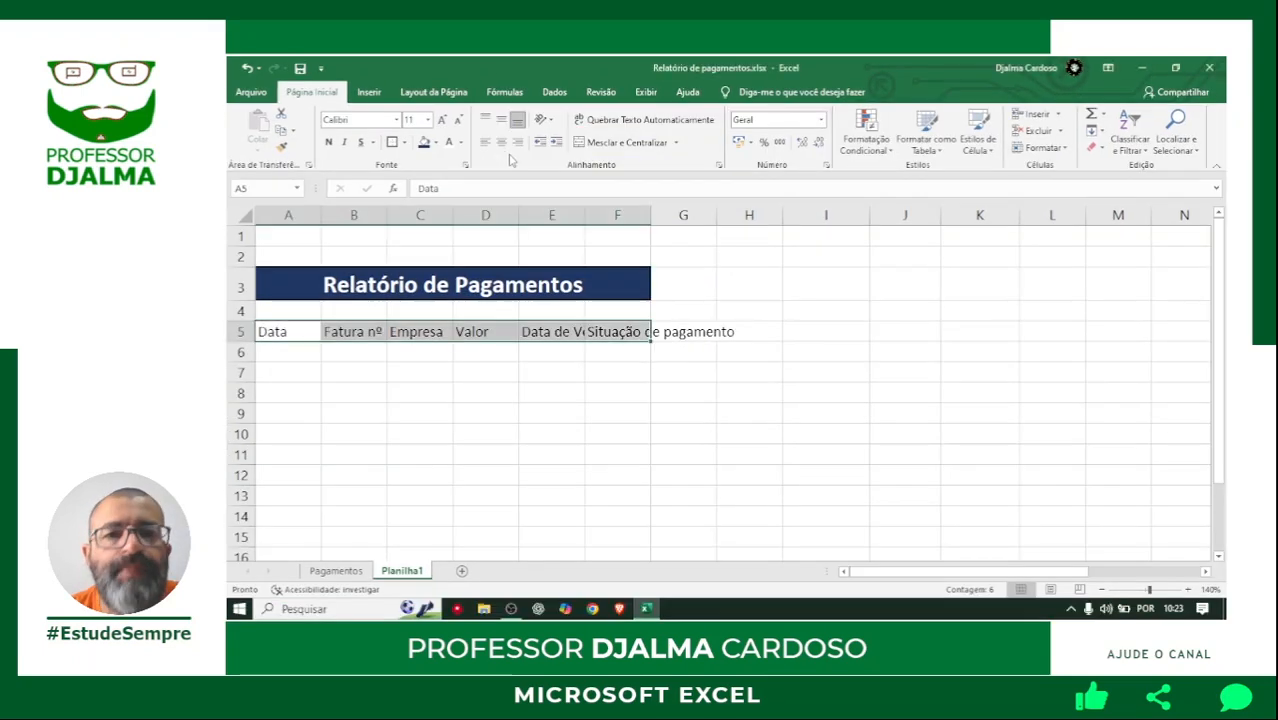
{"action": "left_click", "coordinate": [612, 127]}
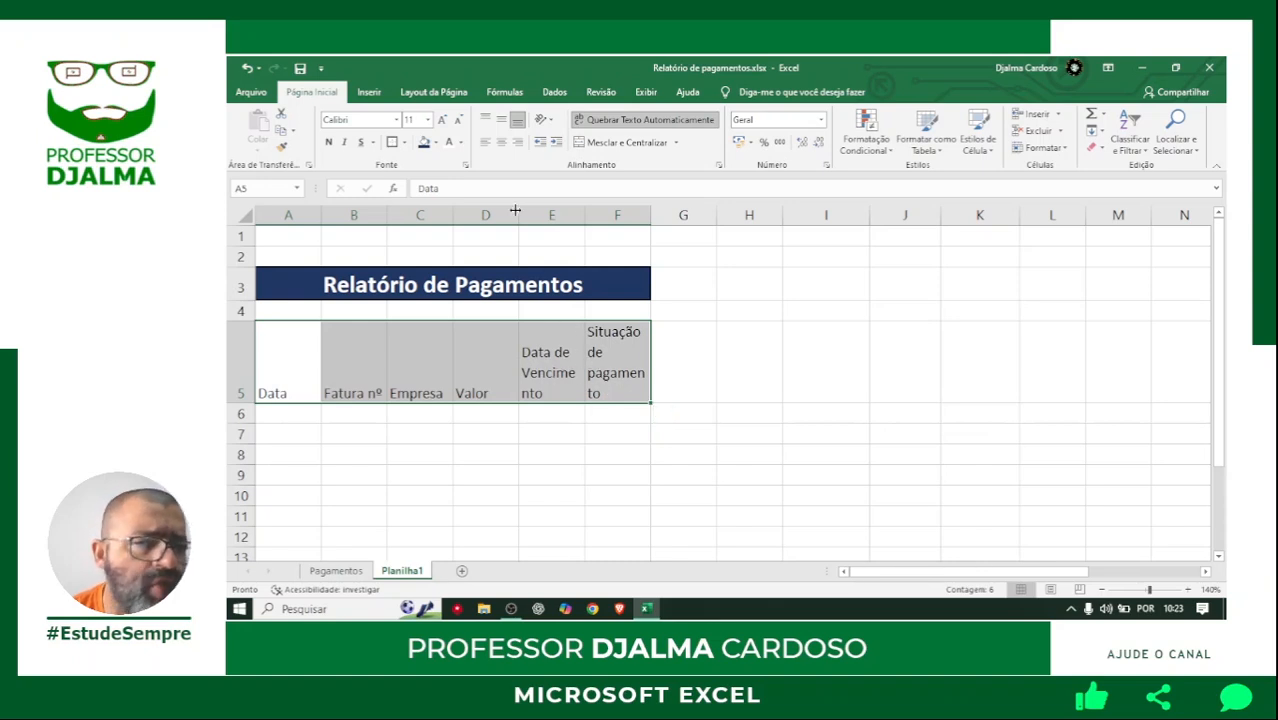
{"action": "left_click", "coordinate": [502, 120]}
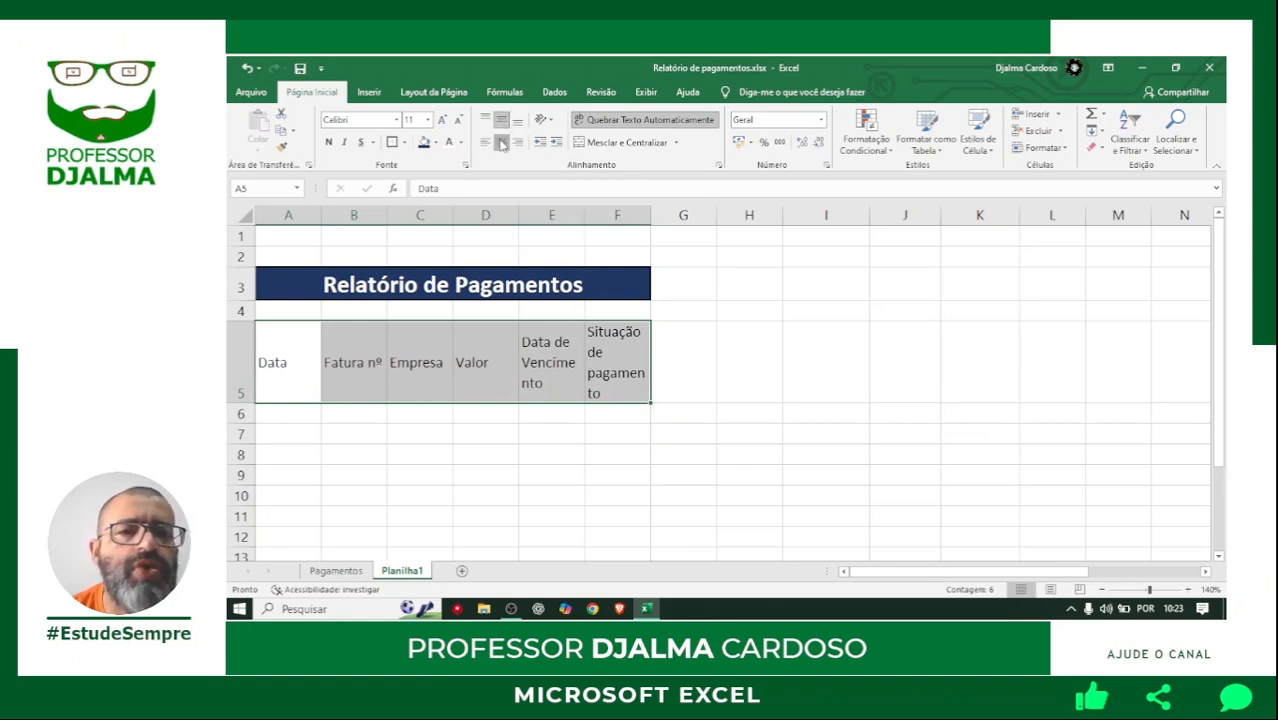
{"action": "left_click", "coordinate": [501, 142]}
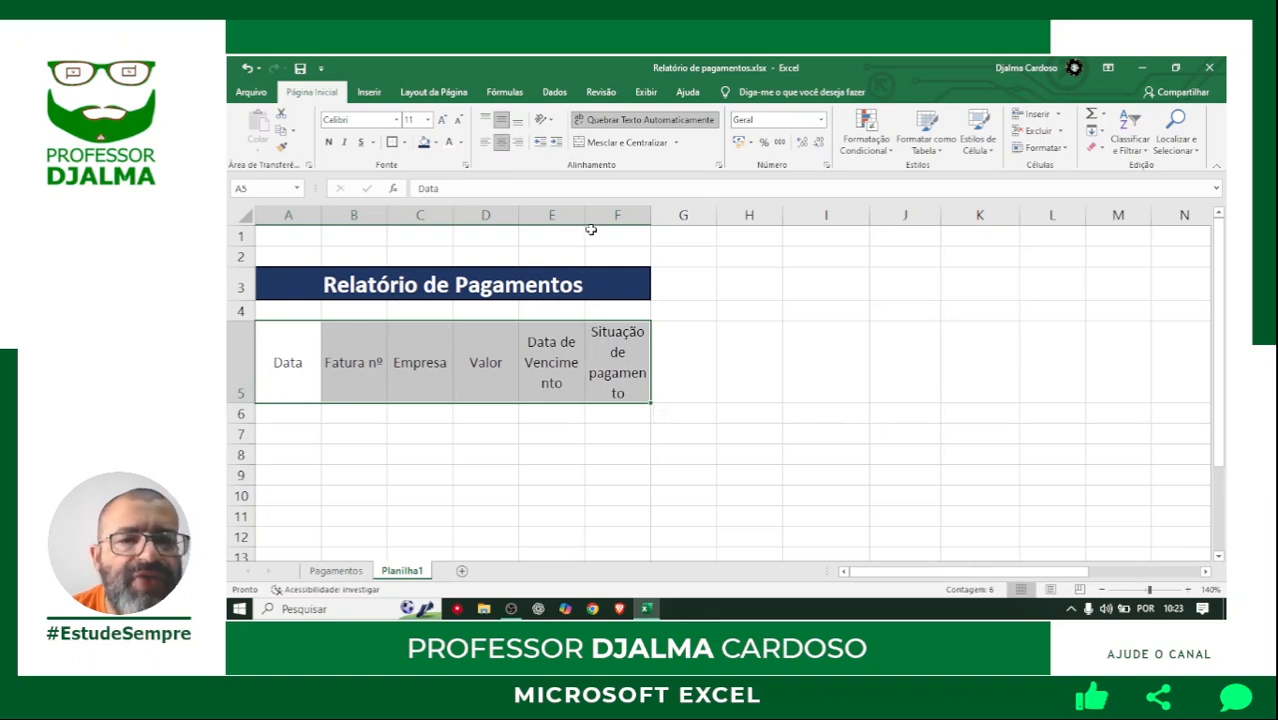
Widen columns E and F so the headings fit on two lines, and reduce the height of row 5 to match.
{"action": "left_click_drag", "start_coordinate": [587, 216], "coordinate": [692, 216]}
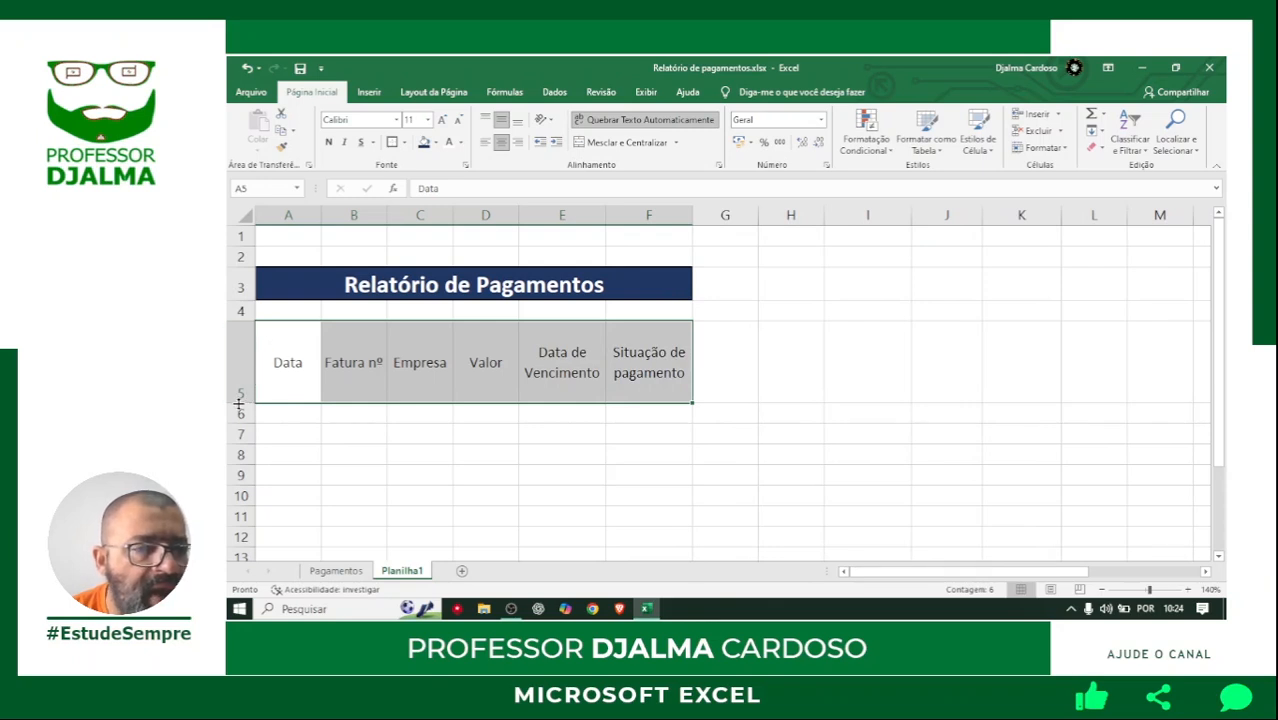
{"action": "left_click_drag", "start_coordinate": [241, 400], "coordinate": [241, 365]}
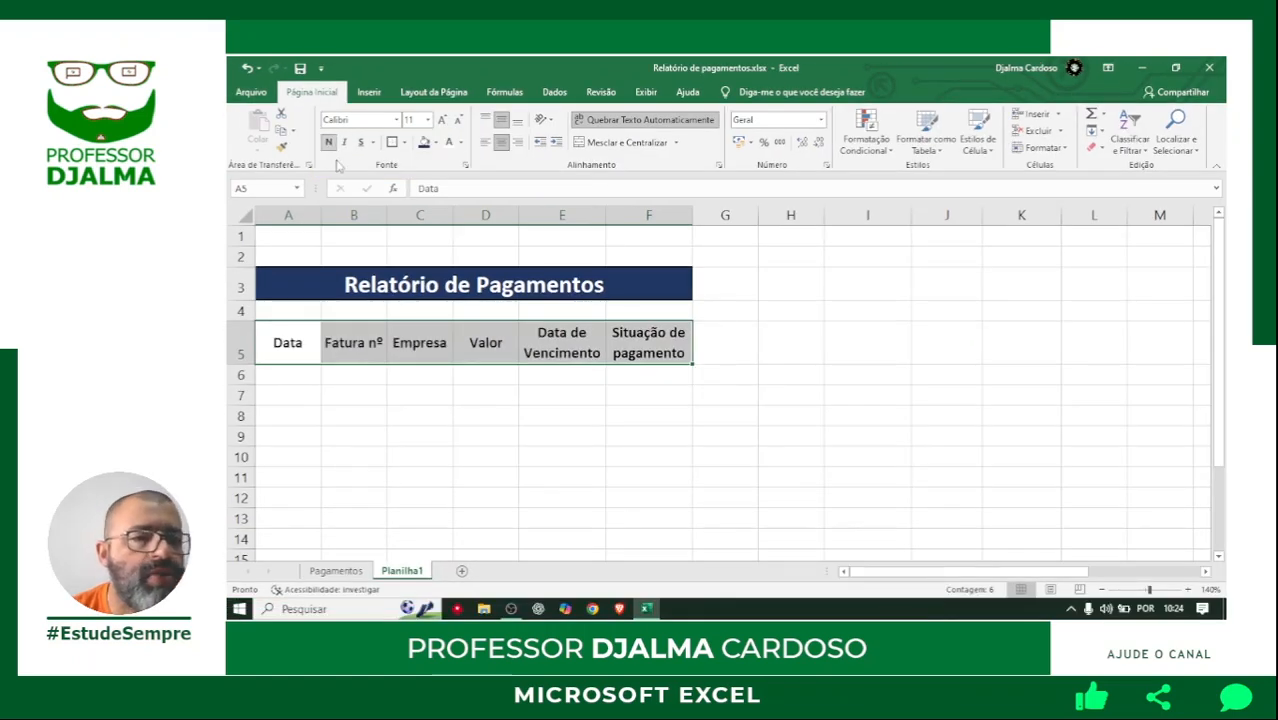
Apply all borders to the heading cells A5:F5 and fill them with a theme blue lighter than the title's.
{"action": "left_click", "coordinate": [404, 142]}
{"action": "left_click", "coordinate": [424, 270]}
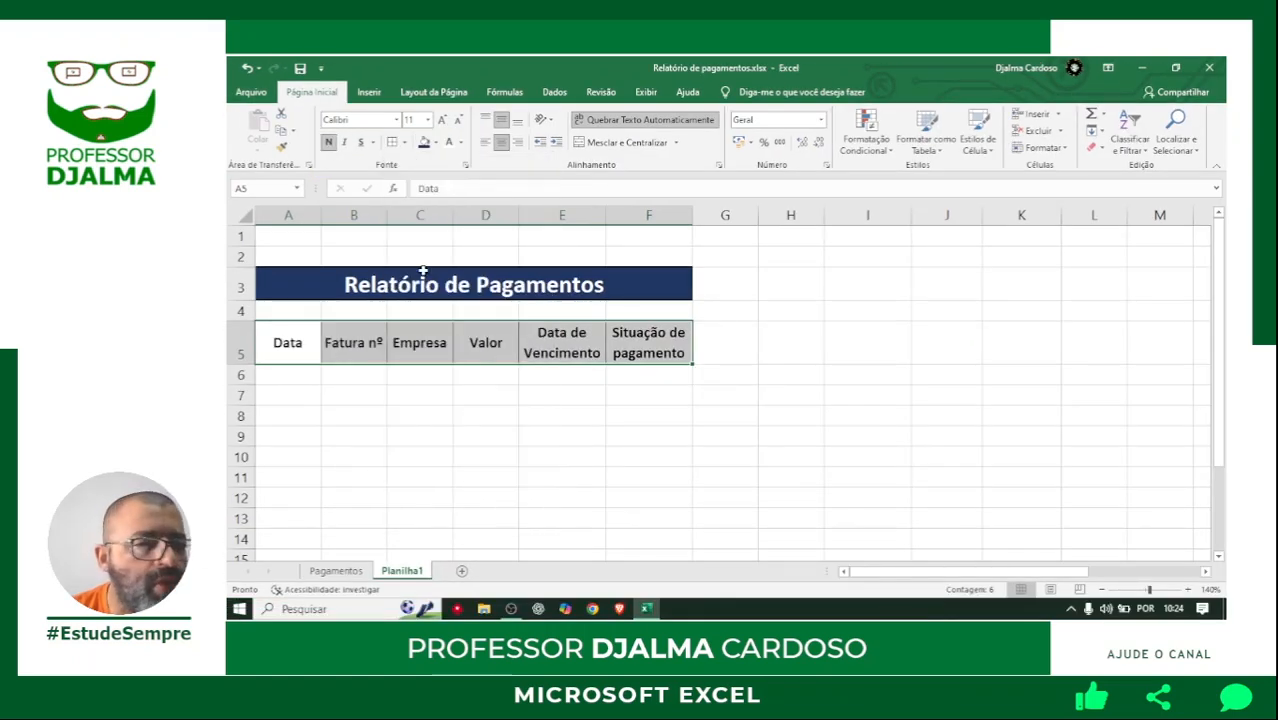
{"action": "left_click", "coordinate": [437, 144]}
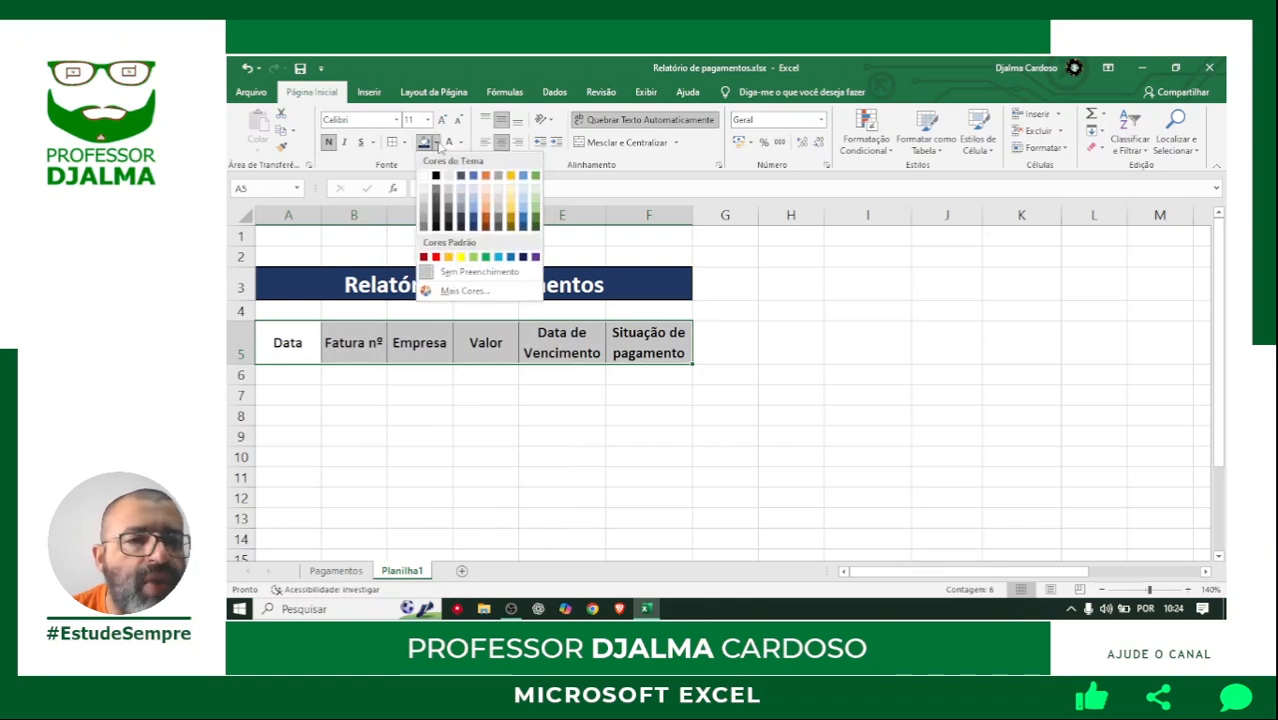
{"action": "left_click", "coordinate": [473, 223]}
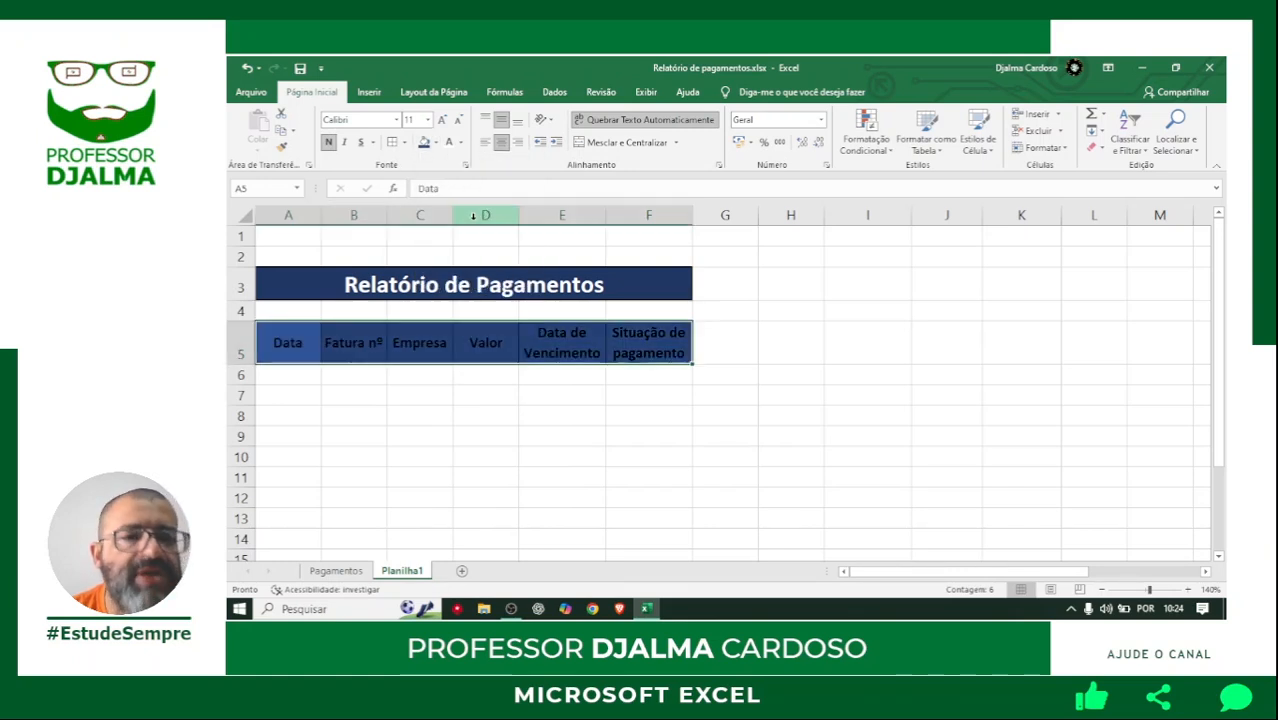
Make the text of the headings in A5:F5 white.
{"action": "left_click", "coordinate": [461, 143]}
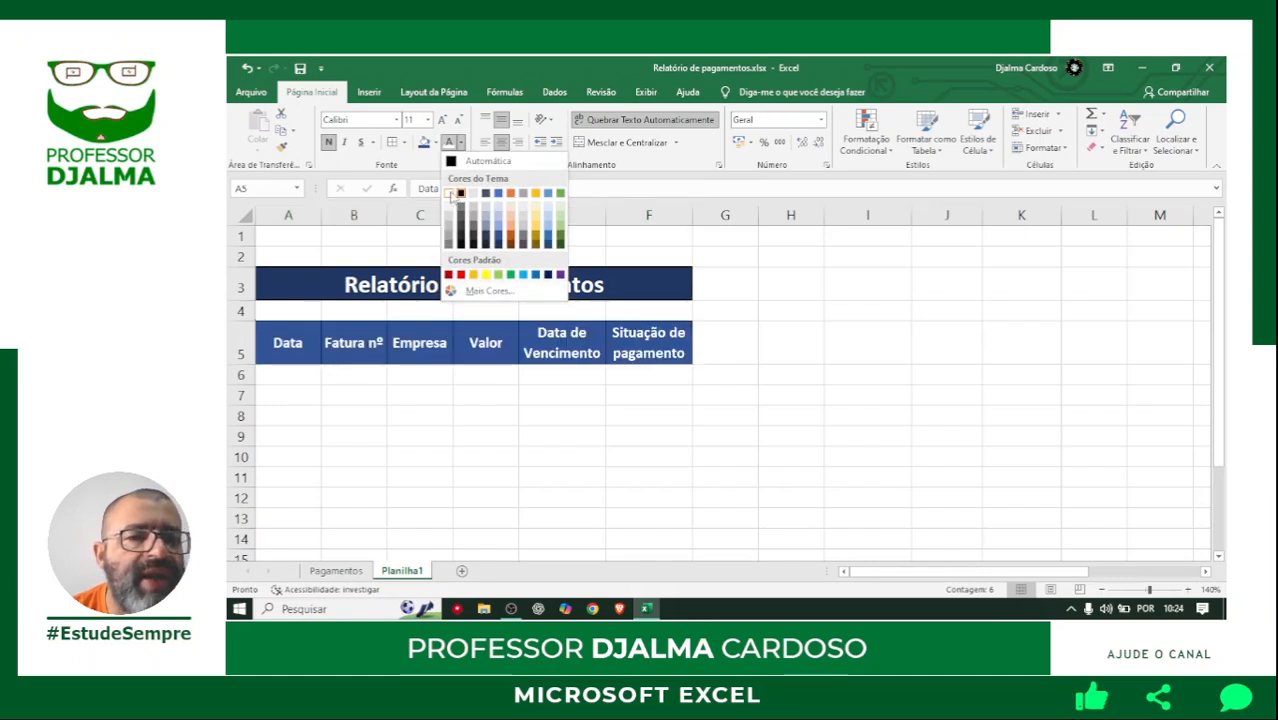
{"action": "left_click", "coordinate": [459, 193]}
{"action": "left_click", "coordinate": [348, 410]}
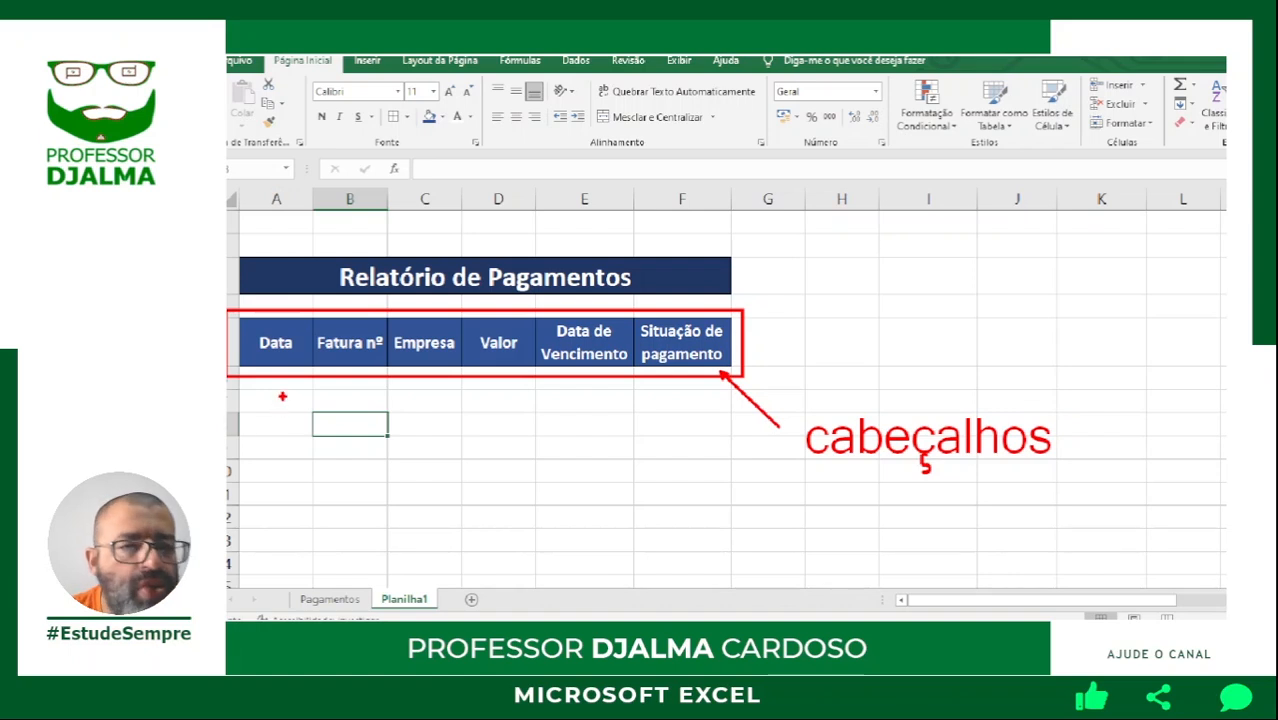
{"action": "left_click_drag", "start_coordinate": [271, 466], "coordinate": [270, 352]}
{"action": "left_click_drag", "start_coordinate": [348, 457], "coordinate": [348, 350]}
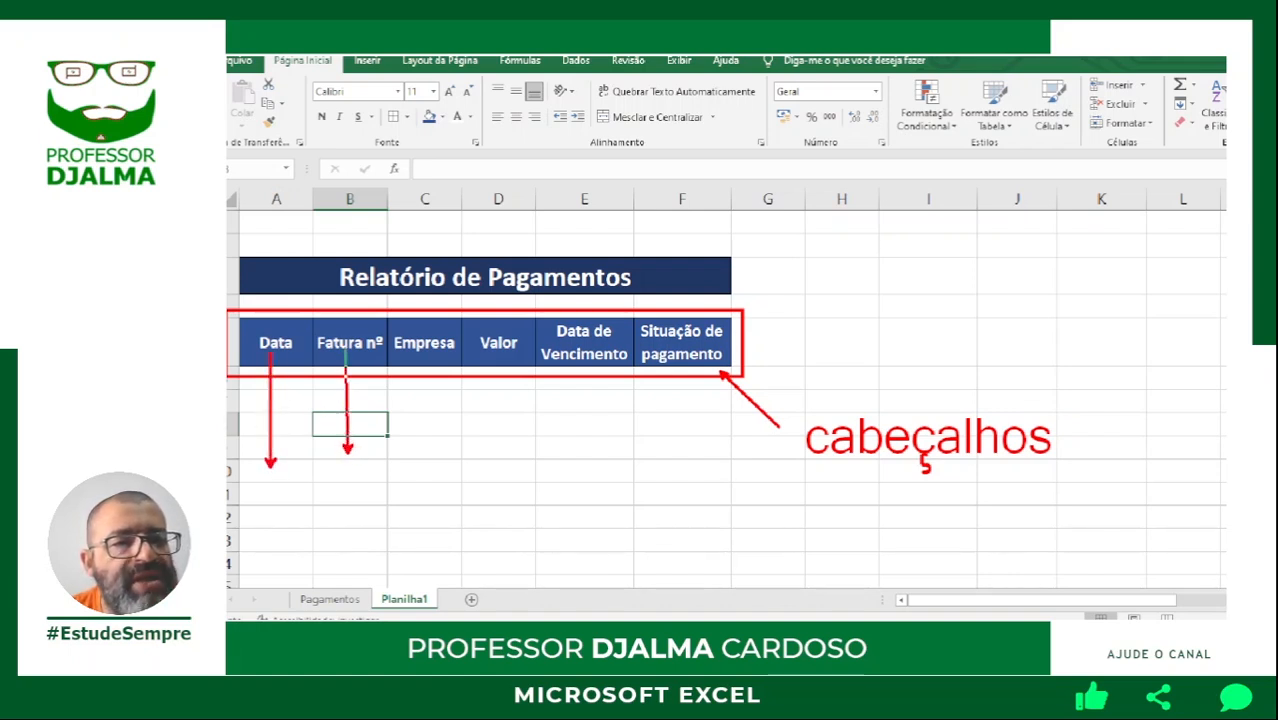
{"action": "left_click_drag", "start_coordinate": [425, 434], "coordinate": [428, 352]}
{"action": "left_click_drag", "start_coordinate": [498, 436], "coordinate": [498, 358]}
{"action": "left_click_drag", "start_coordinate": [586, 428], "coordinate": [585, 358]}
{"action": "left_click_drag", "start_coordinate": [692, 416], "coordinate": [688, 364]}
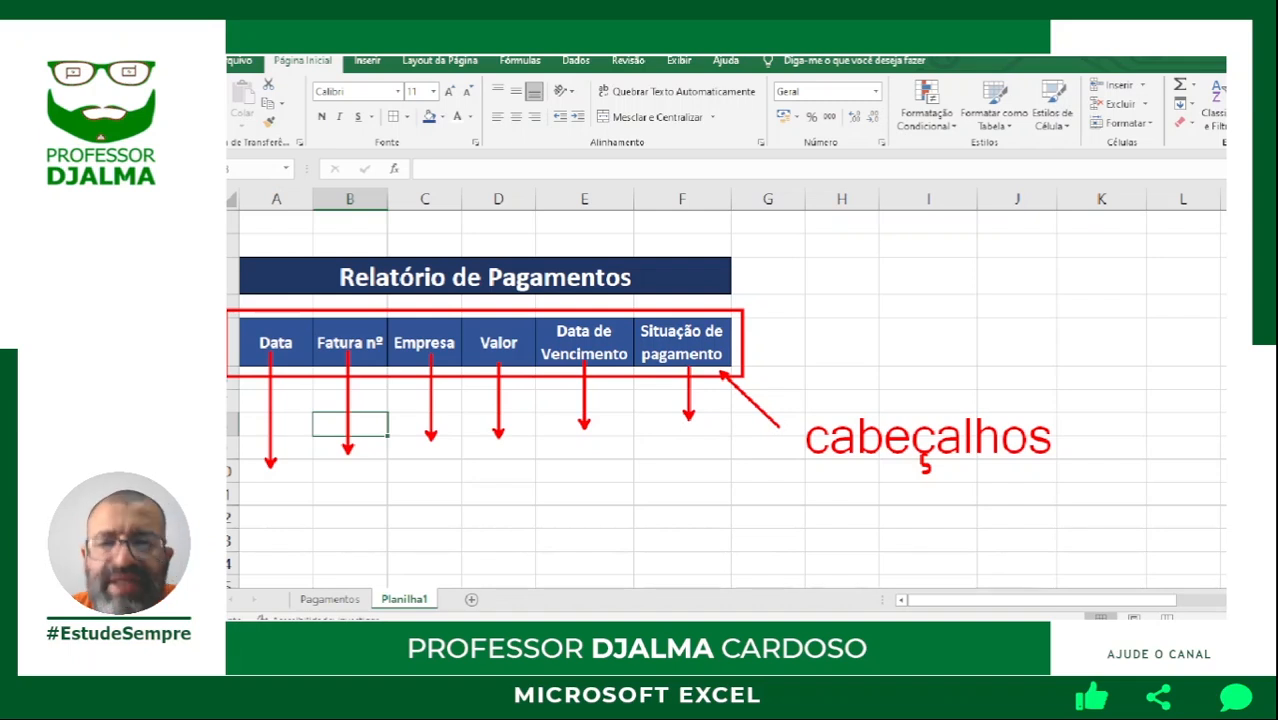
{"action": "key", "text": "Escape"}
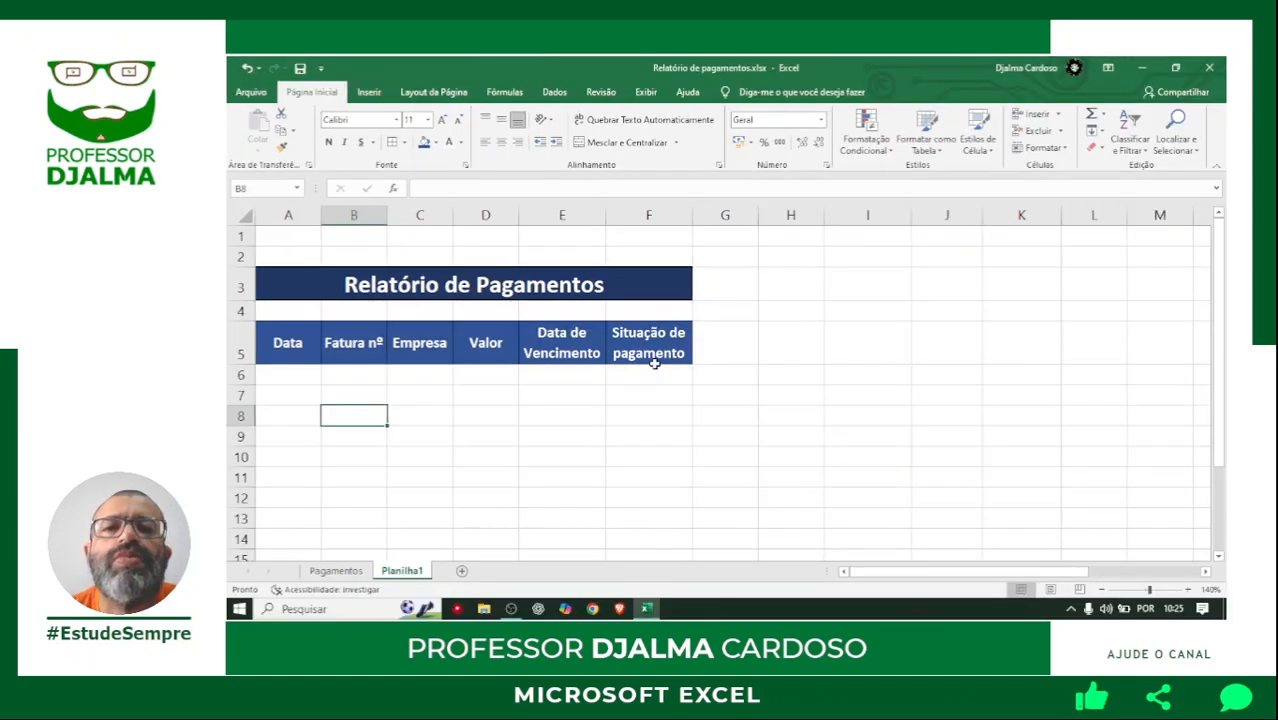
Move the legend and Total a Pagar block from P1:S5 to I1:L5, closer to the report table.
{"action": "left_click", "coordinate": [1104, 590]}
{"action": "left_click", "coordinate": [1104, 590]}
{"action": "left_click", "coordinate": [1104, 590]}
{"action": "left_click", "coordinate": [1104, 590]}
{"action": "left_click", "coordinate": [1104, 590]}
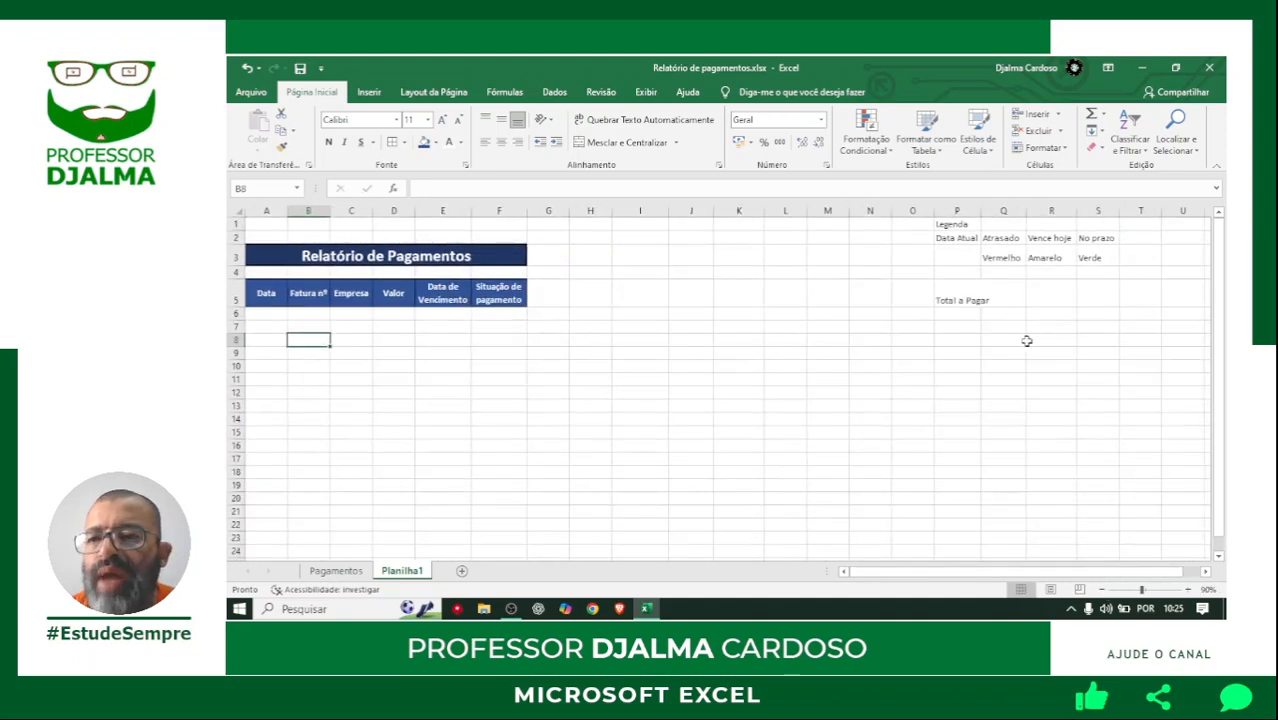
{"action": "left_click_drag", "start_coordinate": [958, 224], "coordinate": [1107, 293]}
{"action": "left_click_drag", "start_coordinate": [935, 262], "coordinate": [637, 260]}
{"action": "left_click", "coordinate": [1052, 498]}
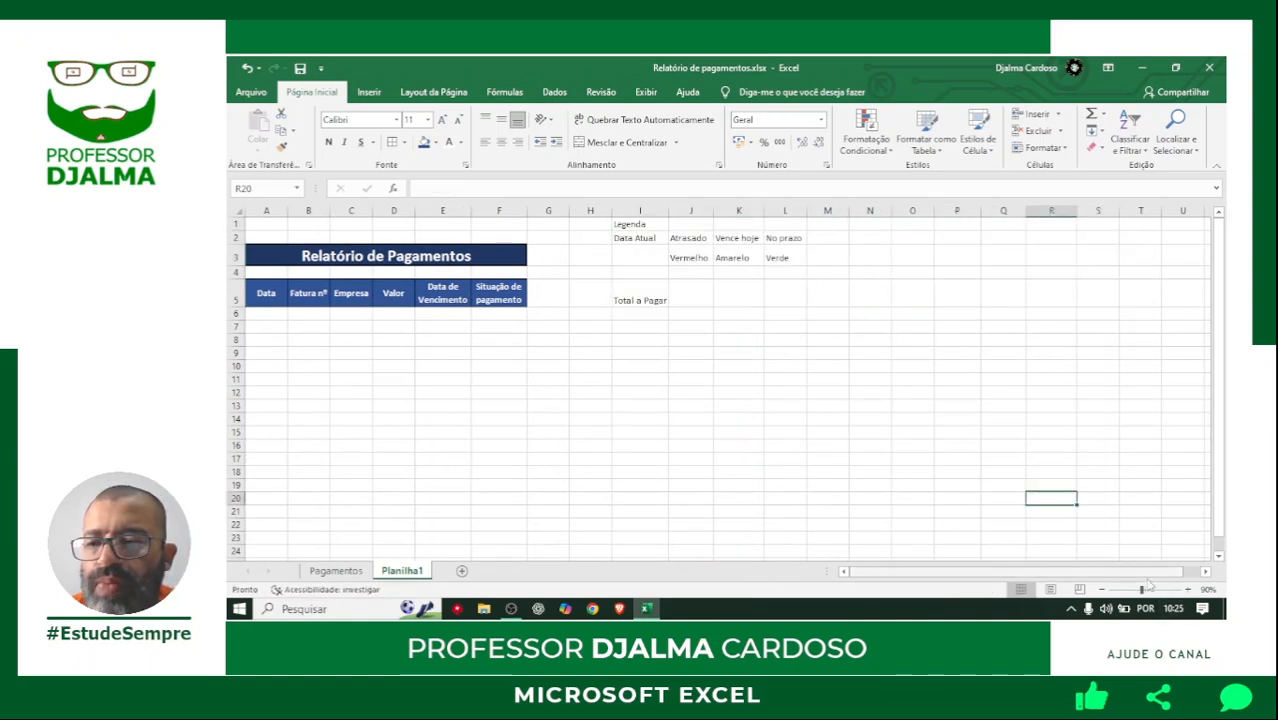
{"action": "left_click", "coordinate": [1189, 590]}
{"action": "left_click", "coordinate": [1189, 590]}
{"action": "left_click", "coordinate": [1189, 590]}
{"action": "left_click", "coordinate": [1189, 590]}
{"action": "left_click", "coordinate": [1189, 590]}
{"action": "scroll", "coordinate": [902, 400], "scroll_direction": "up", "scroll_amount": 2}
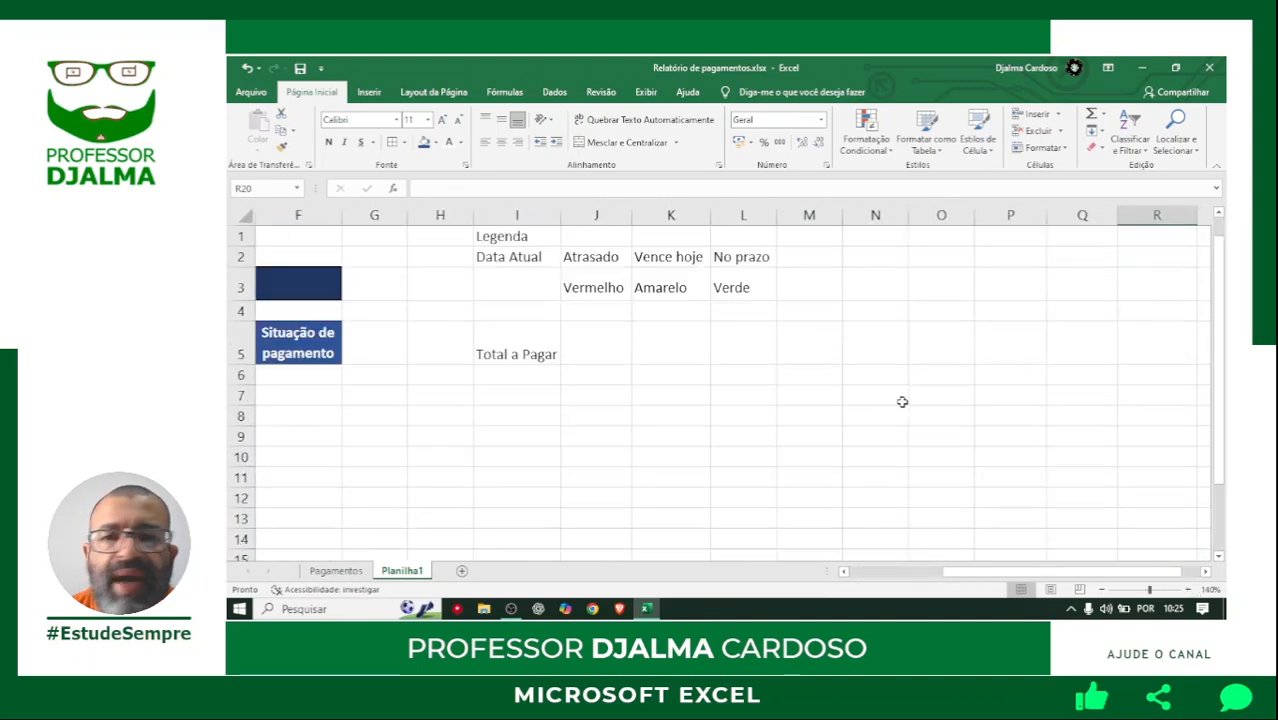
{"action": "left_click_drag", "start_coordinate": [949, 572], "coordinate": [895, 572]}
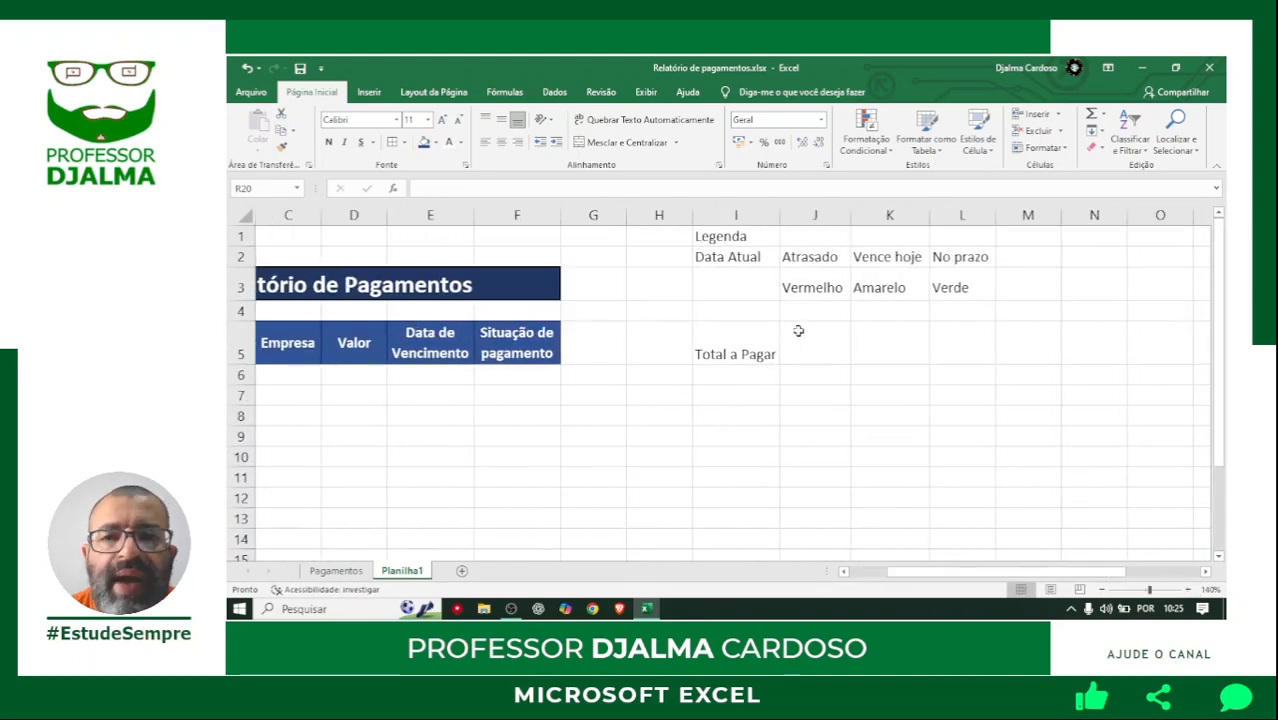
Centre the Legenda title across I1:L1 with the horizontal alignment Centralizar seleção, without merging the cells.
{"action": "left_click_drag", "start_coordinate": [708, 236], "coordinate": [949, 236]}
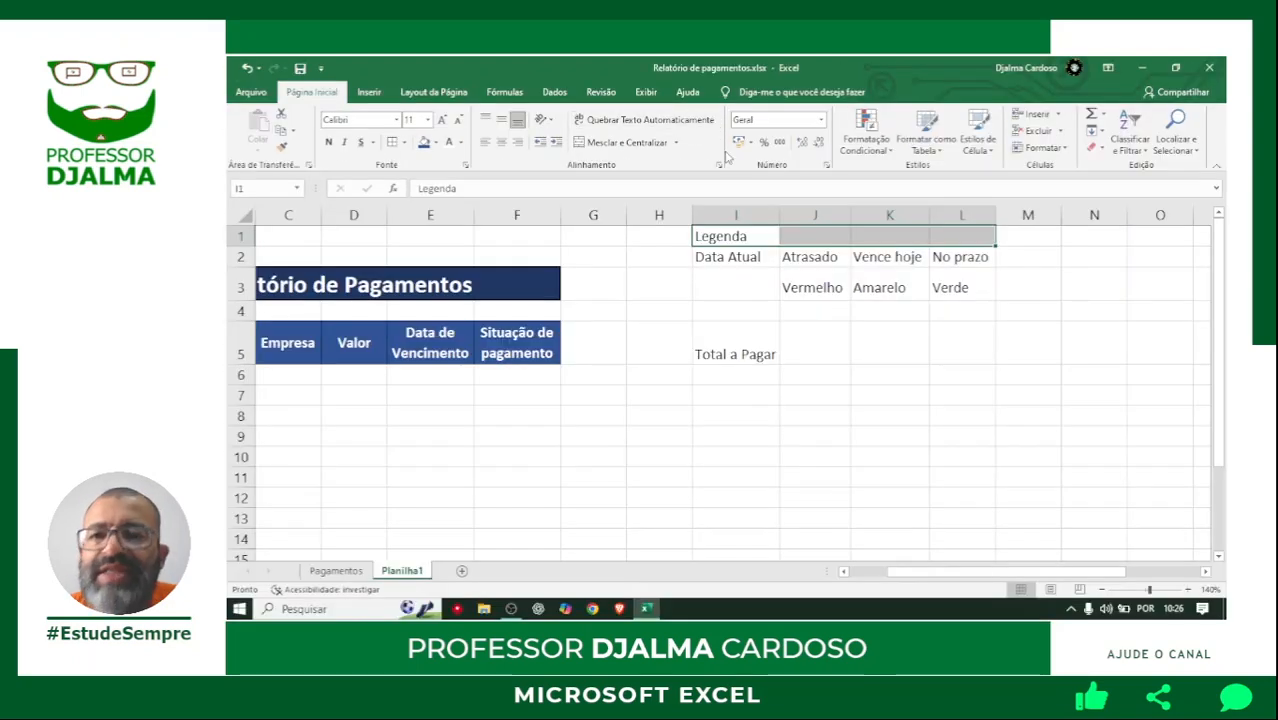
{"action": "left_click", "coordinate": [720, 165]}
{"action": "left_click", "coordinate": [733, 202]}
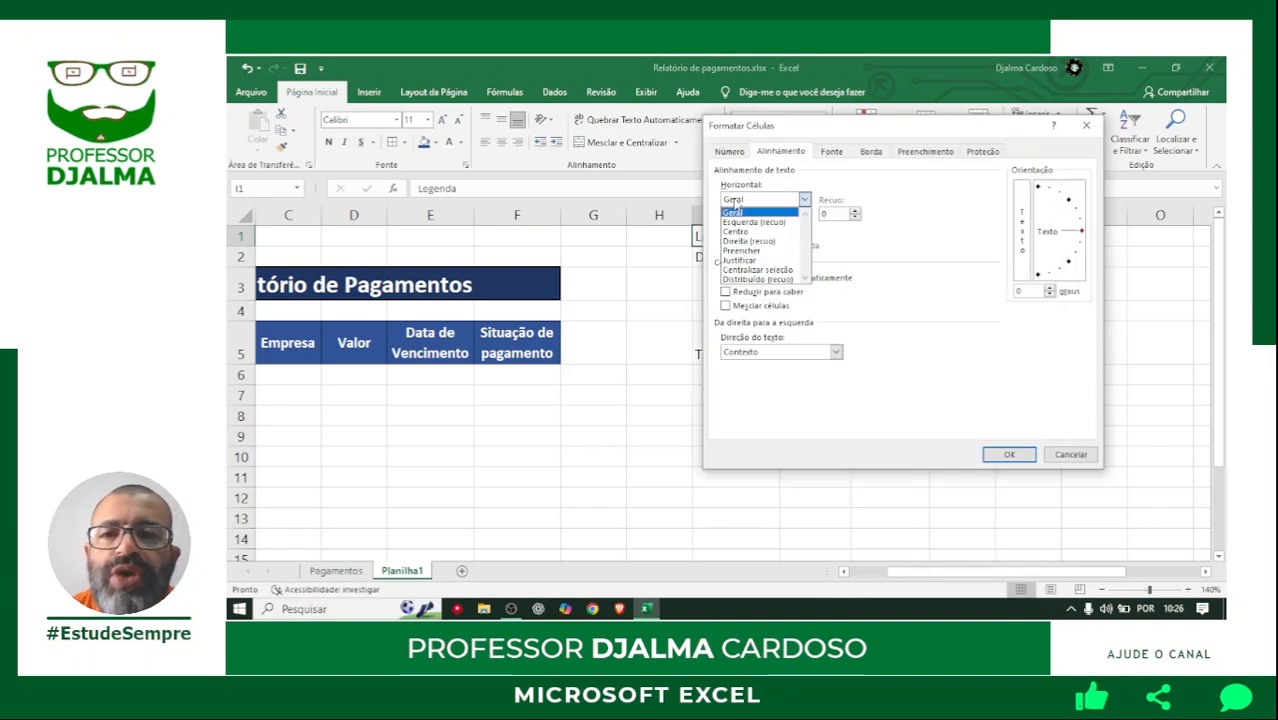
{"action": "left_click", "coordinate": [759, 271]}
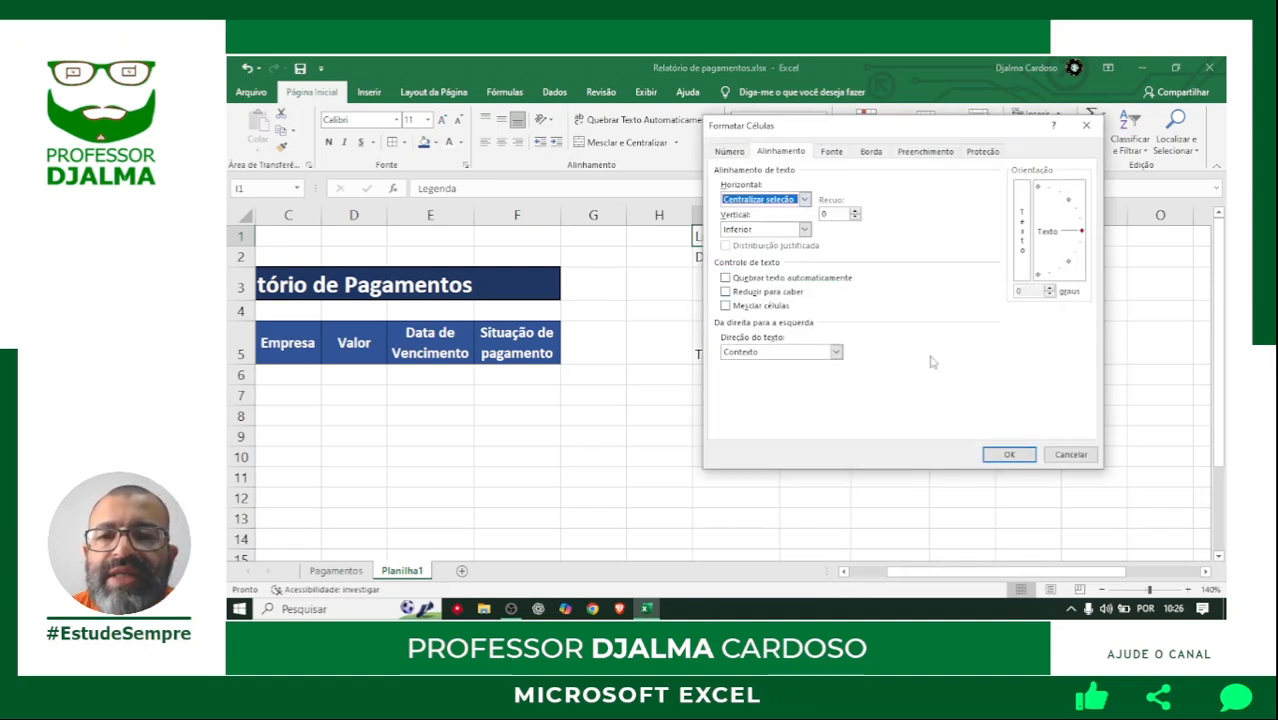
{"action": "left_click", "coordinate": [1008, 454]}
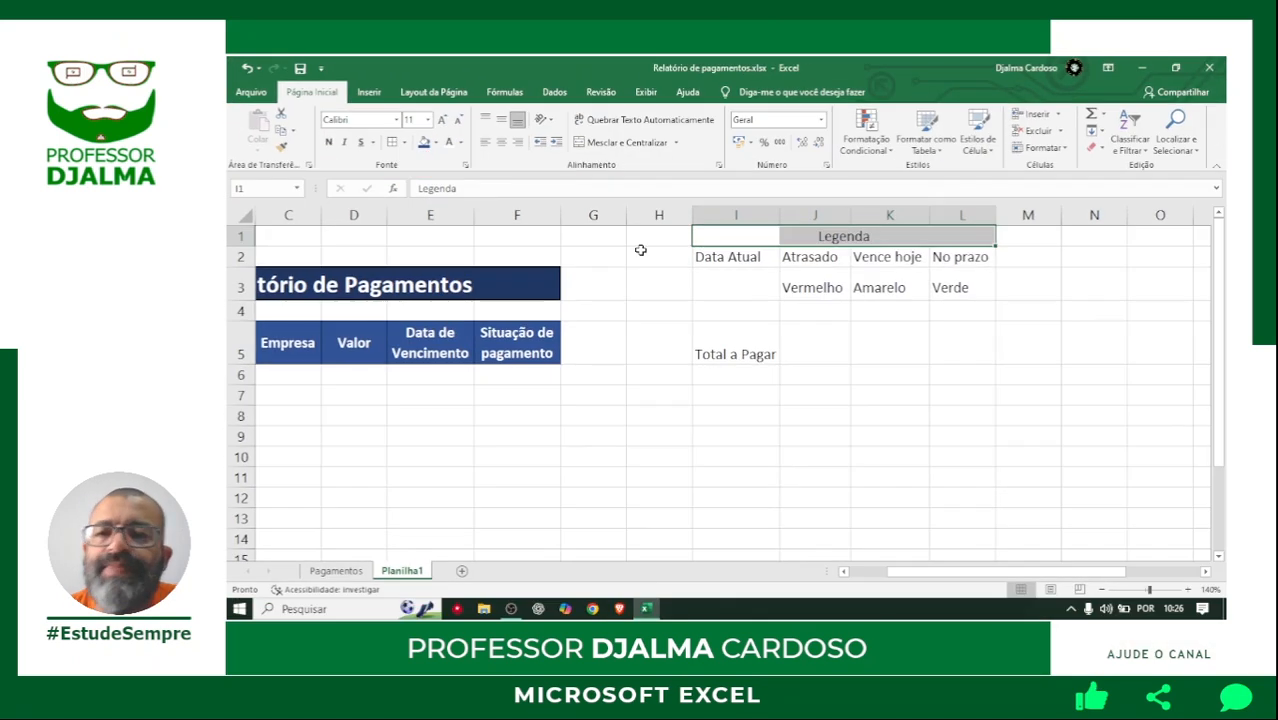
Make the Legenda title bold and apply all borders to I1:L1.
{"action": "left_click", "coordinate": [329, 142]}
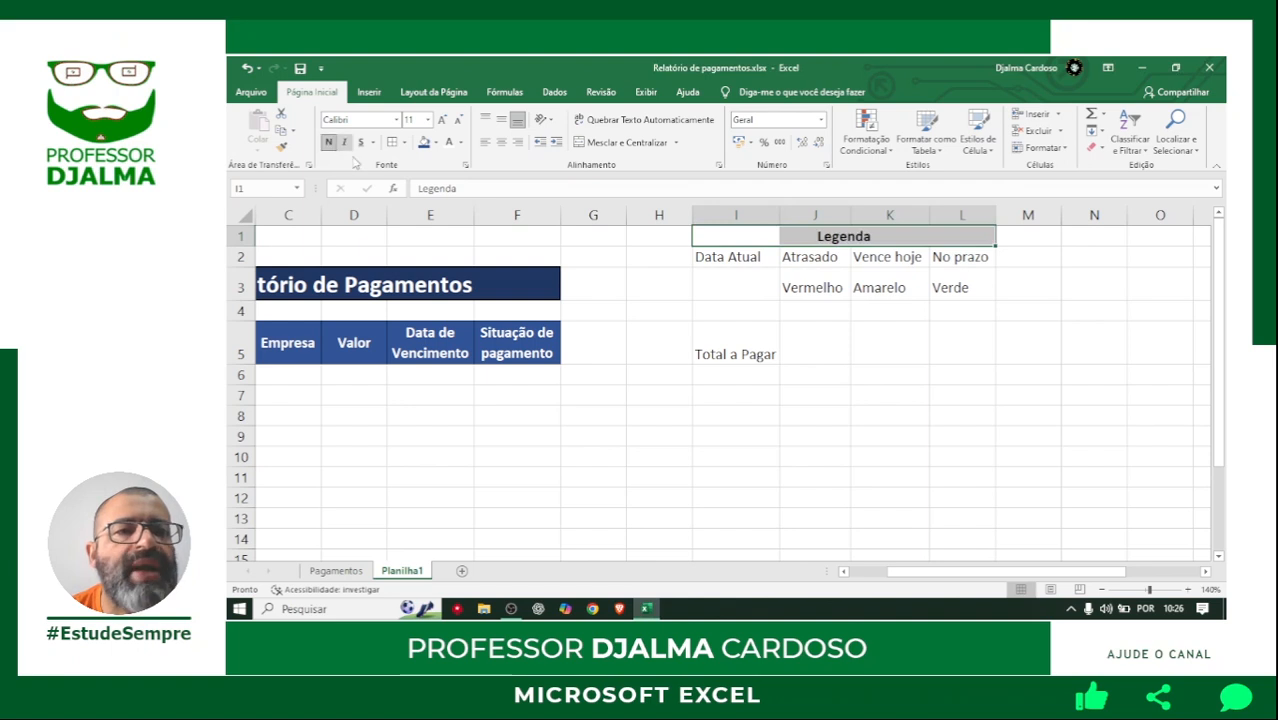
{"action": "left_click", "coordinate": [404, 143]}
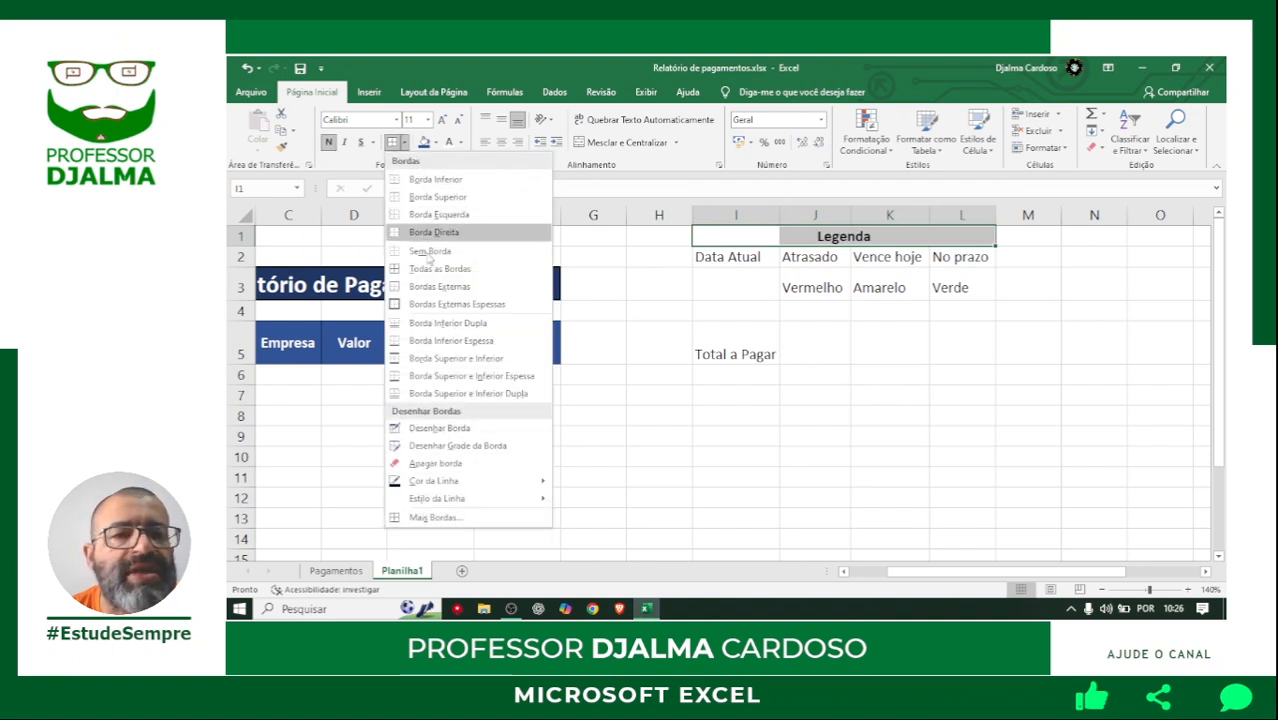
{"action": "left_click", "coordinate": [441, 269]}
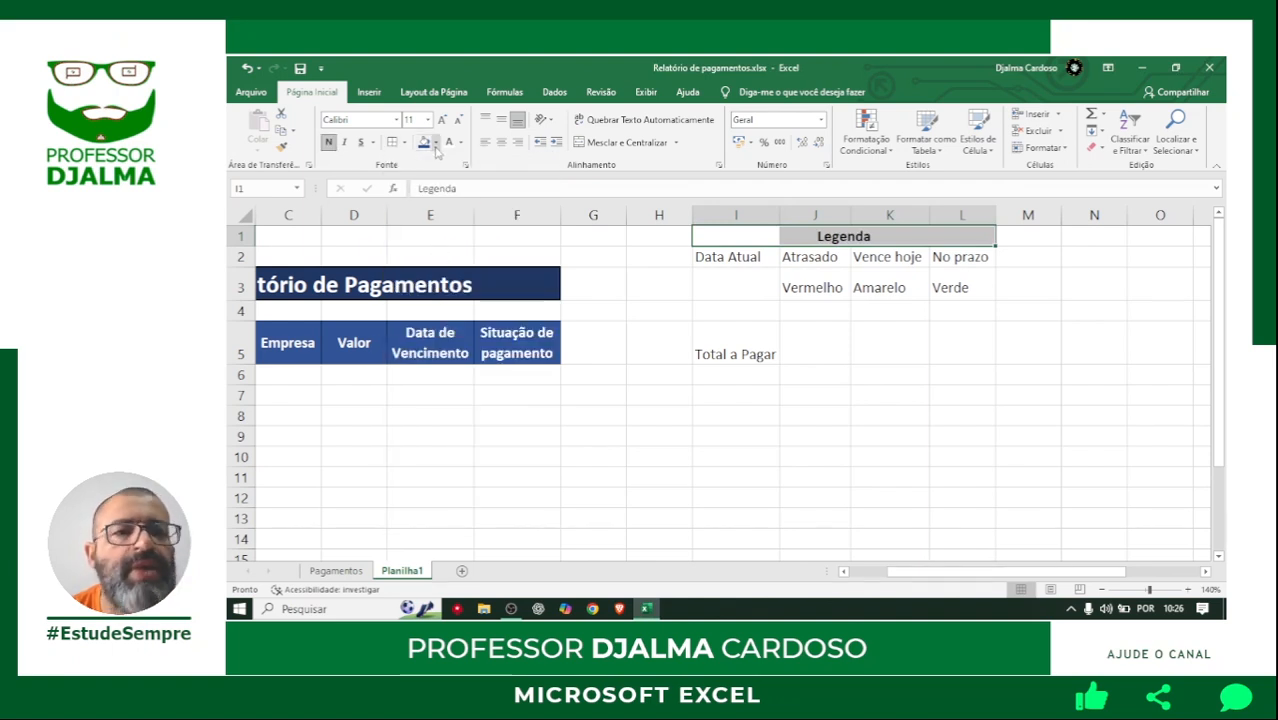
Fill the Legenda title range I1:L1 with the darkest theme blue and make its text white.
{"action": "left_click", "coordinate": [437, 146]}
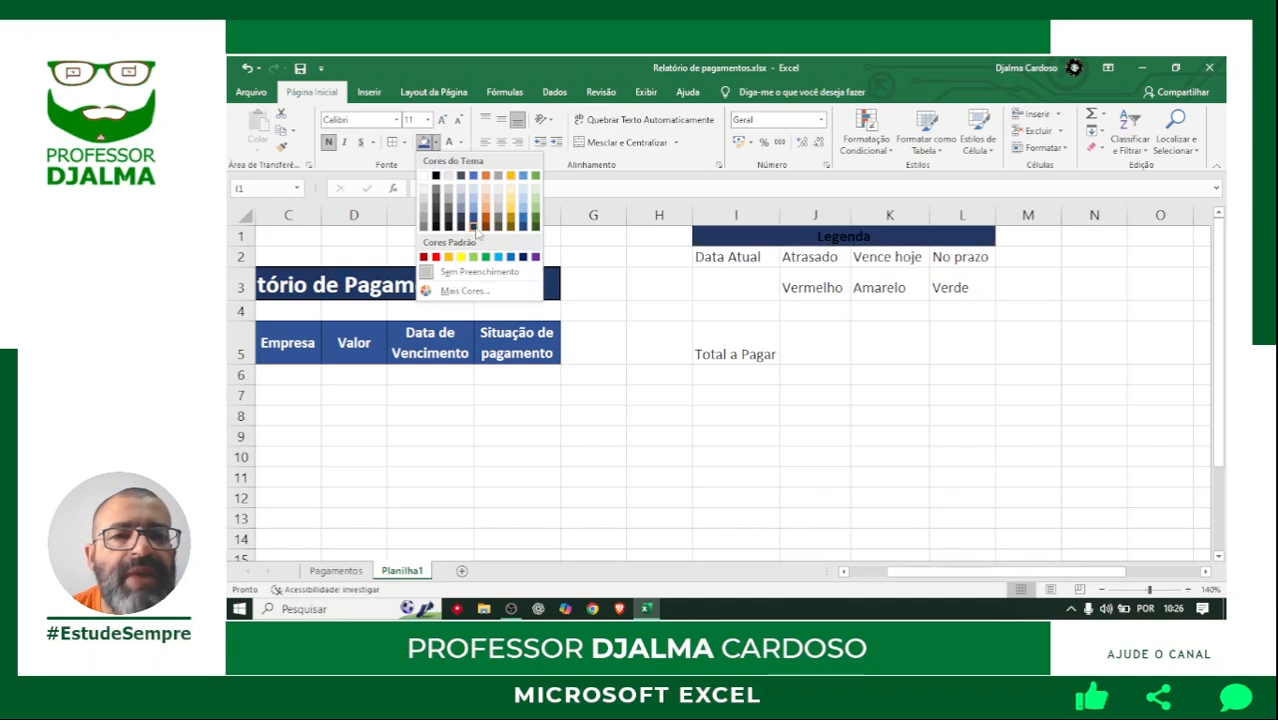
{"action": "left_click", "coordinate": [479, 235]}
{"action": "left_click", "coordinate": [461, 143]}
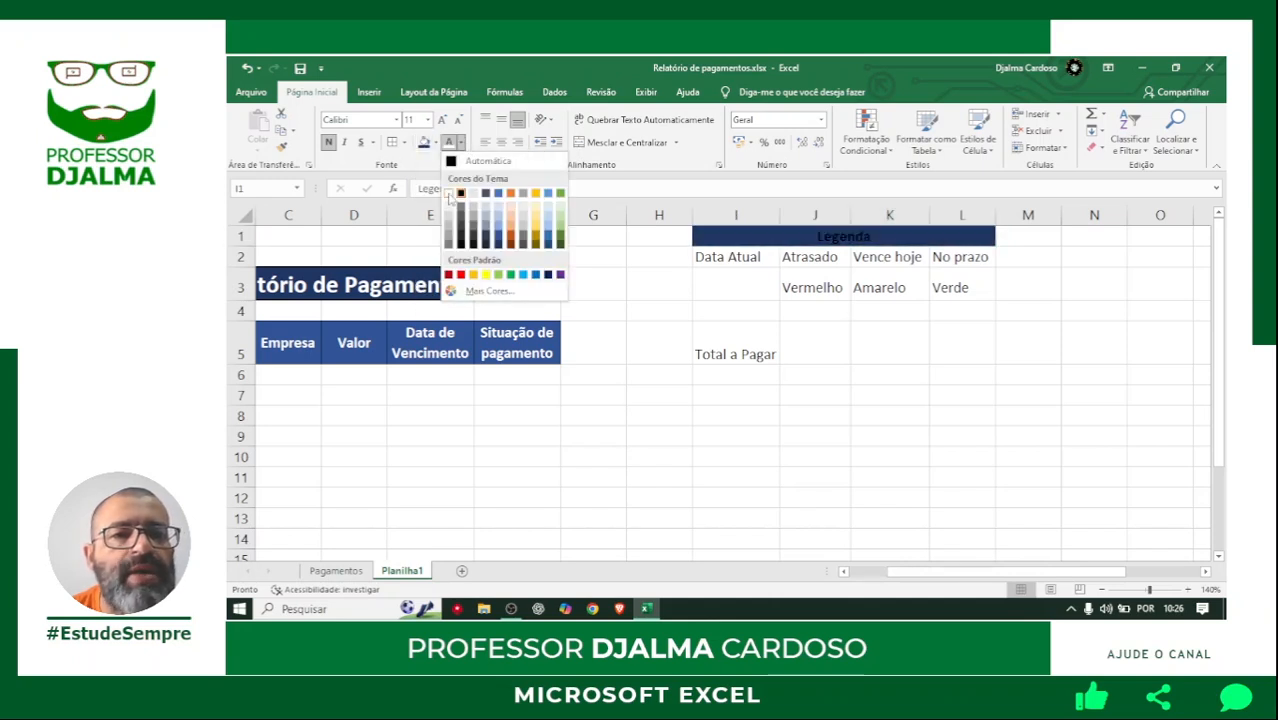
{"action": "left_click", "coordinate": [450, 194]}
{"action": "left_click", "coordinate": [689, 334]}
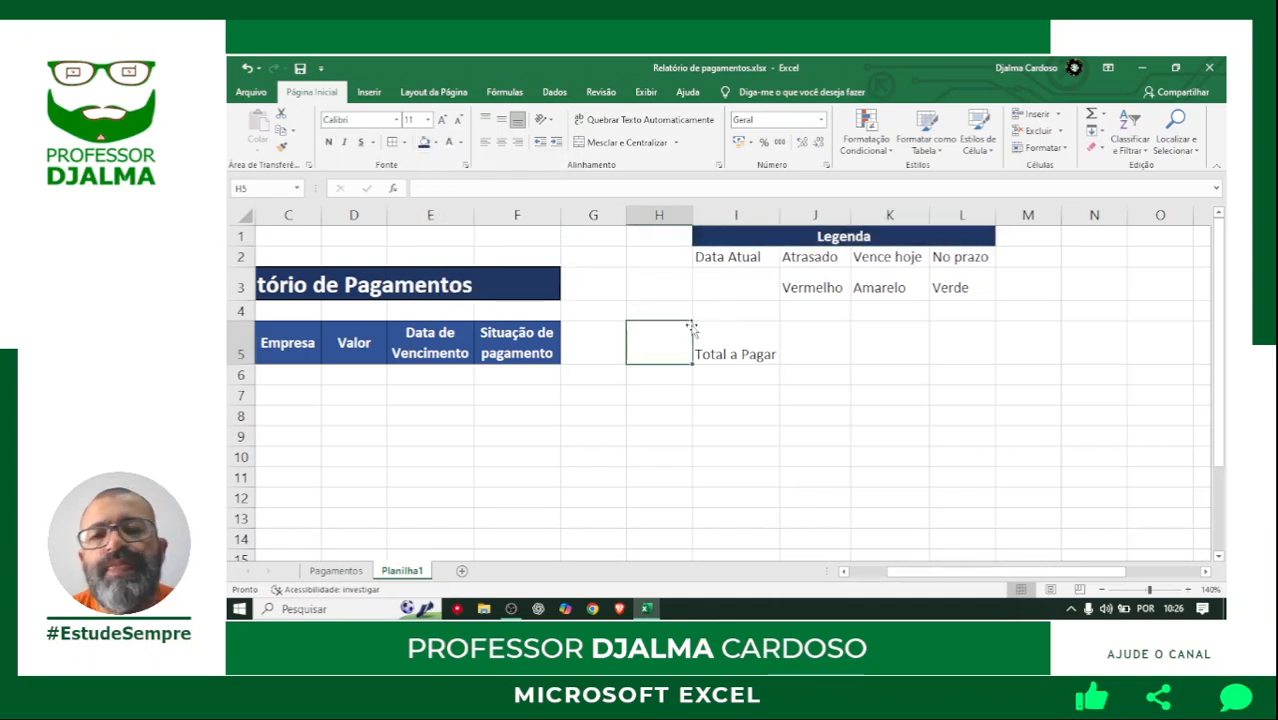
Make the legend headings in I2:L2 bold and centred, with all borders around the cells.
{"action": "left_click", "coordinate": [730, 259]}
{"action": "left_click_drag", "start_coordinate": [727, 263], "coordinate": [962, 258]}
{"action": "left_click", "coordinate": [328, 142]}
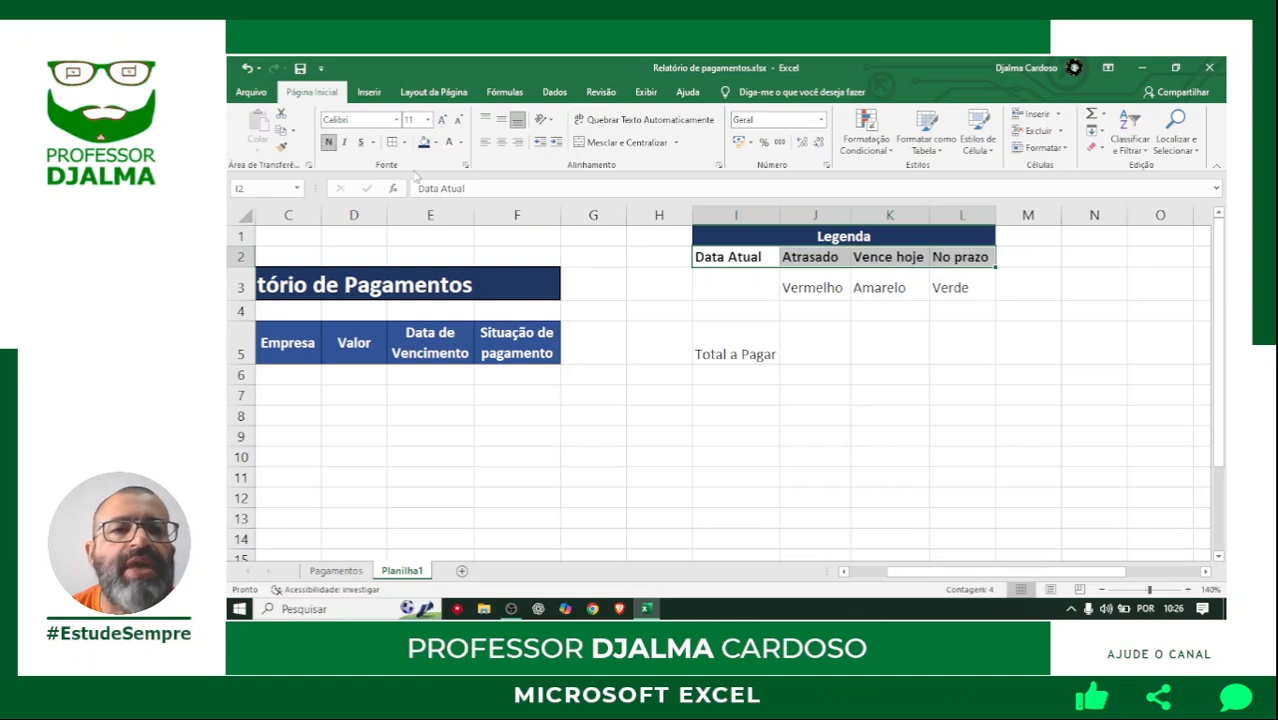
{"action": "left_click", "coordinate": [501, 142]}
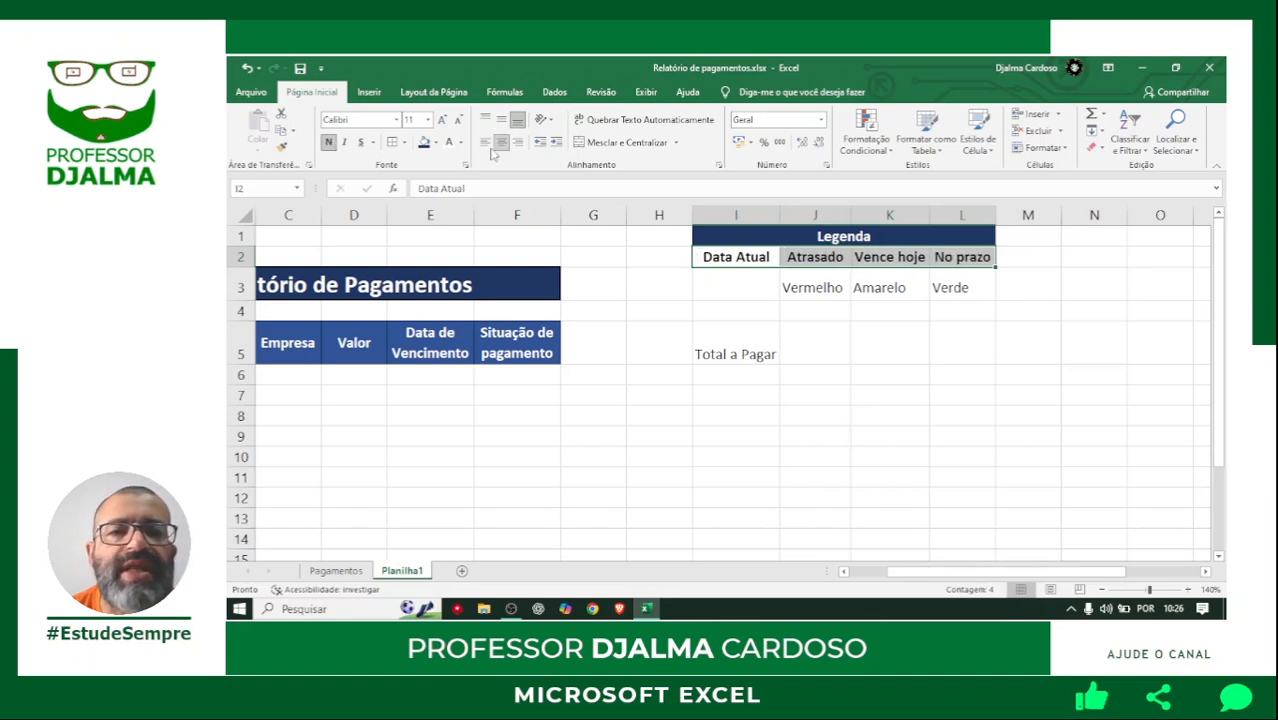
{"action": "left_click", "coordinate": [403, 142]}
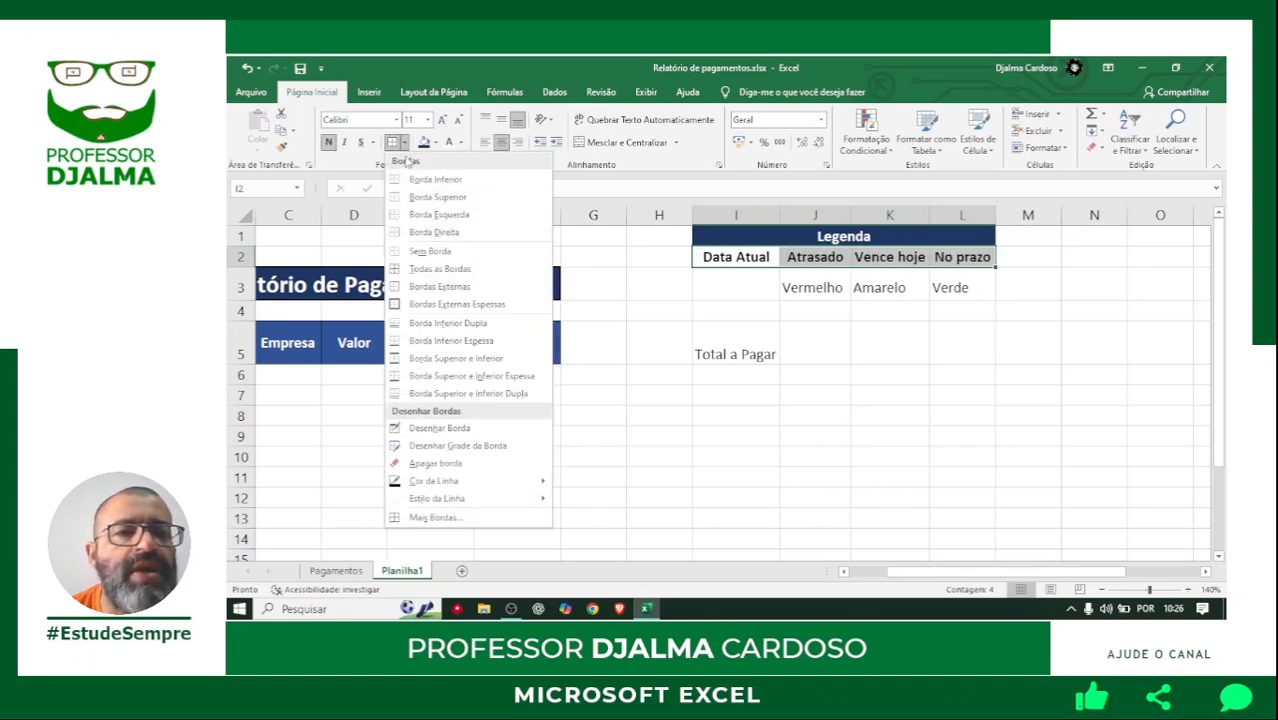
{"action": "left_click", "coordinate": [413, 270]}
{"action": "left_click", "coordinate": [757, 318]}
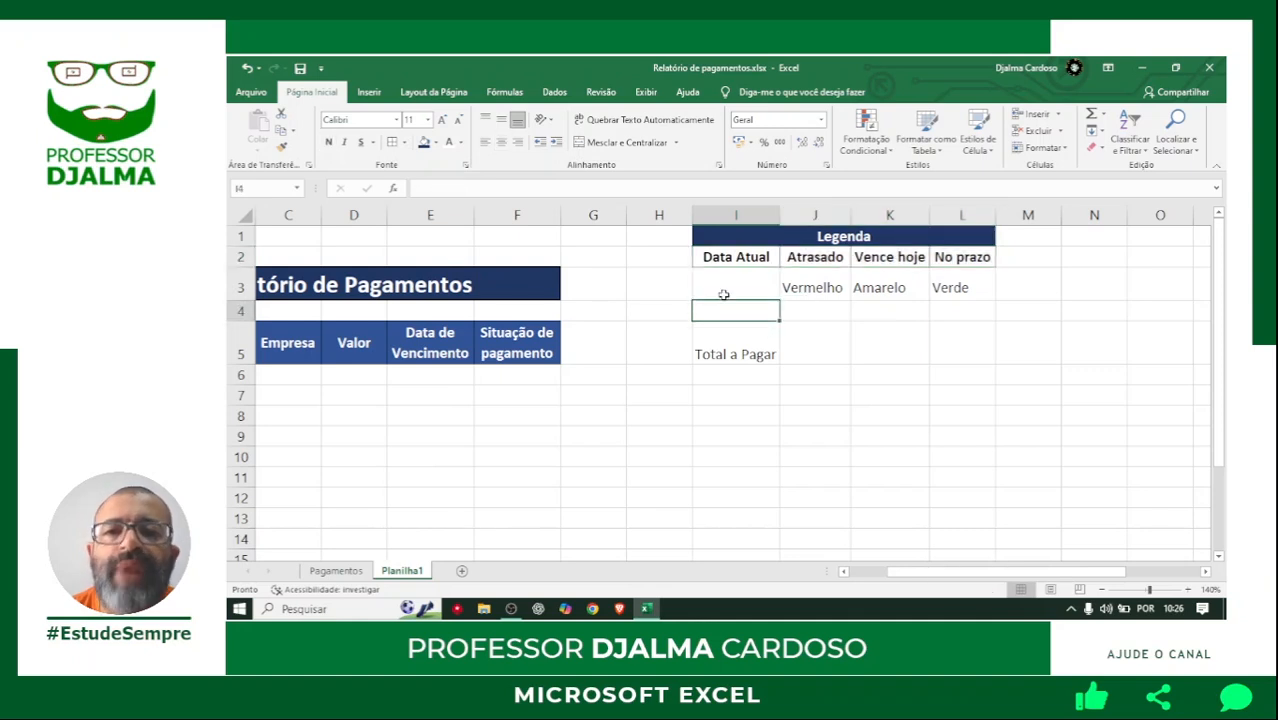
Fill the Vermelho legend cell J3 with standard red and make its text white and centred.
{"action": "left_click", "coordinate": [810, 284]}
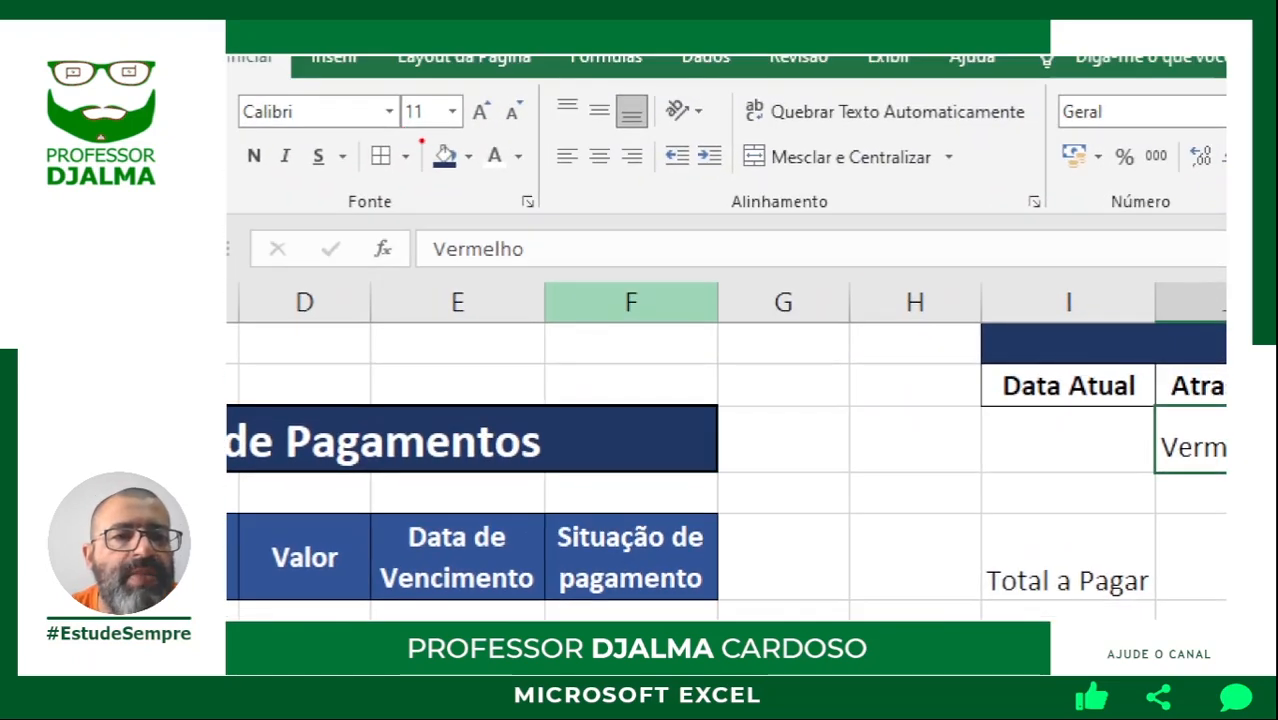
{"action": "mouse_move", "coordinate": [228, 76]}
{"action": "left_mouse_down"}
{"action": "mouse_move", "coordinate": [546, 202]}
{"action": "mouse_move", "coordinate": [539, 219]}
{"action": "left_mouse_up"}
{"action": "left_click_drag", "start_coordinate": [443, 174], "coordinate": [444, 248]}
{"action": "left_click_drag", "start_coordinate": [493, 142], "coordinate": [493, 72]}
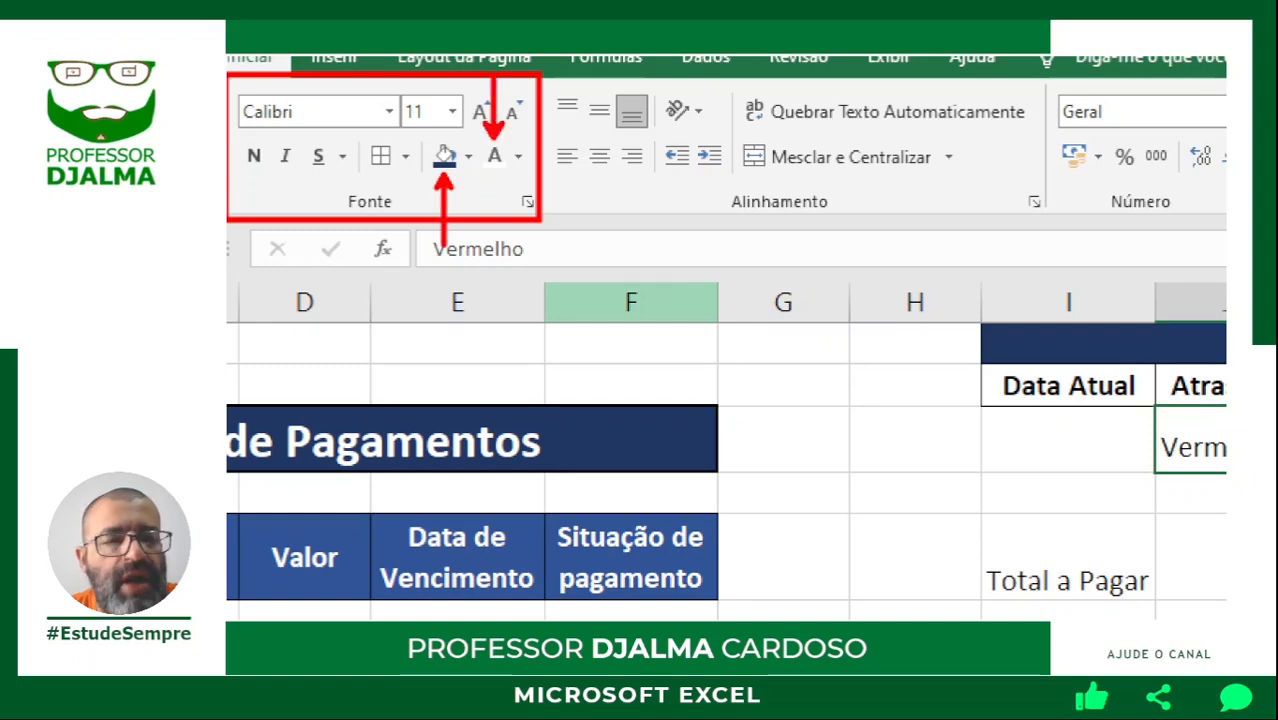
{"action": "left_click", "coordinate": [435, 142]}
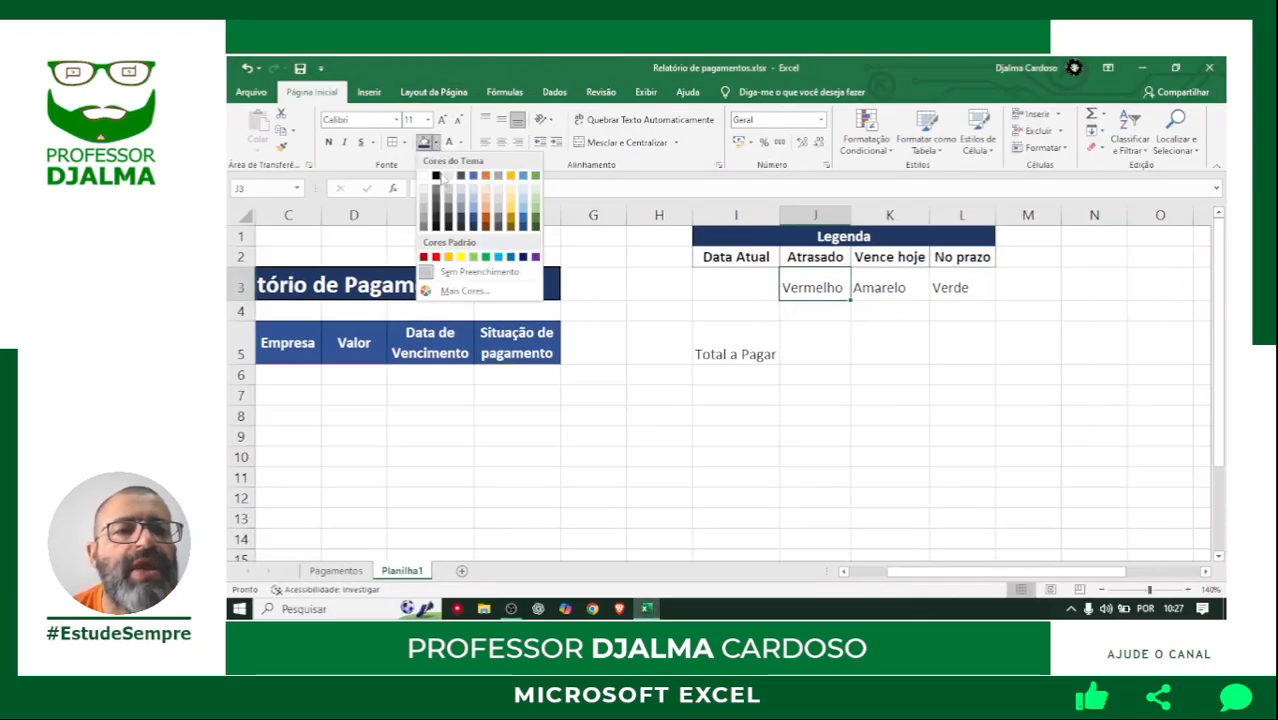
{"action": "left_click", "coordinate": [436, 258]}
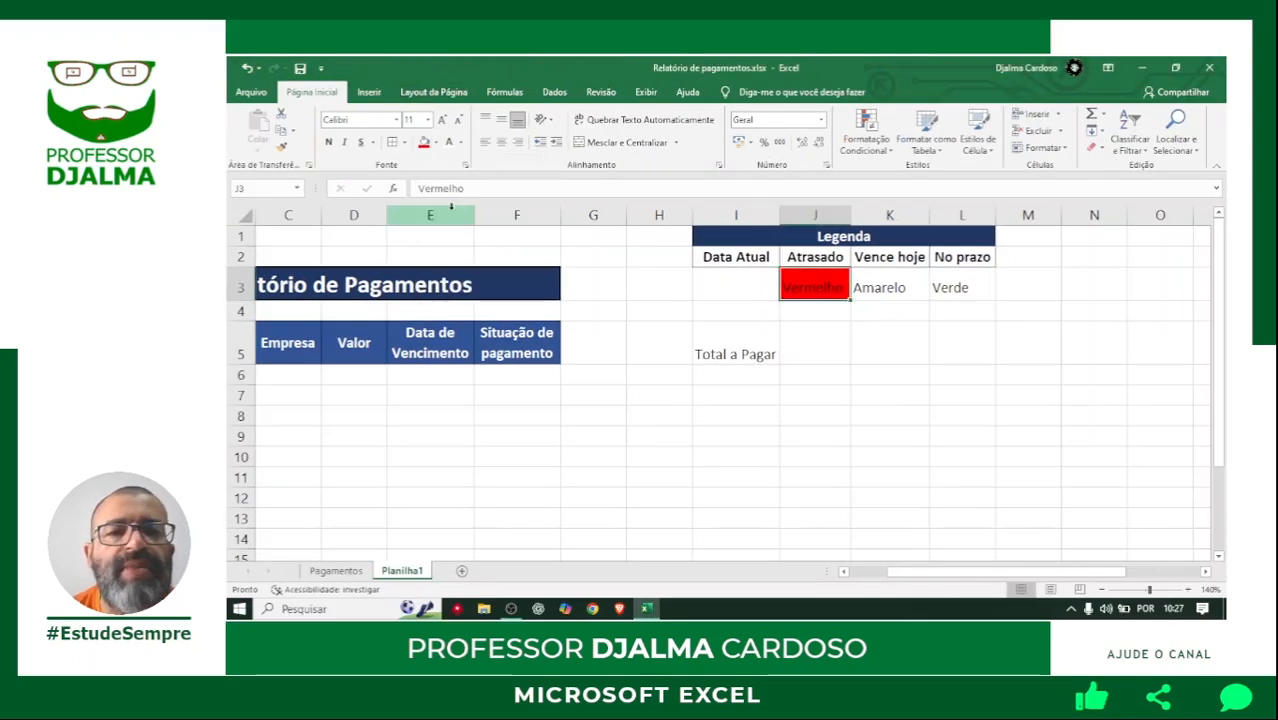
{"action": "left_click", "coordinate": [449, 142]}
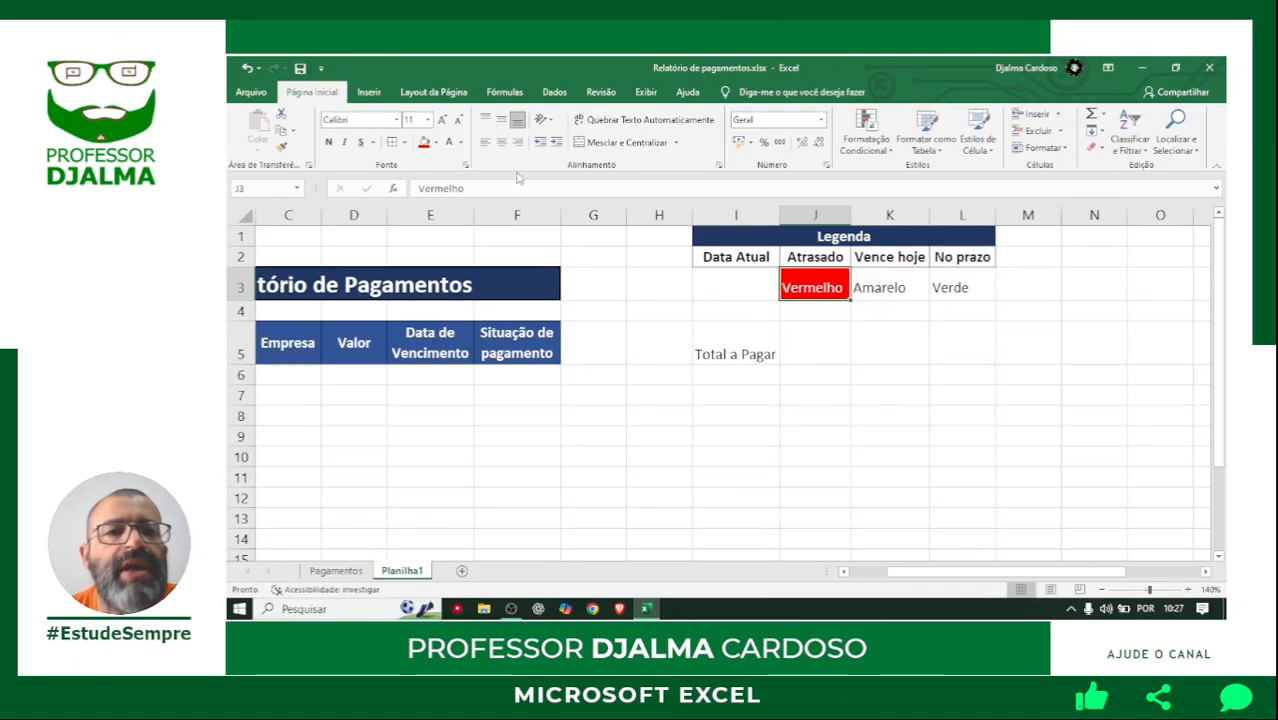
{"action": "left_click", "coordinate": [536, 175]}
Fill the Amarelo legend cell K3 with standard orange and make its text white and centred.
{"action": "left_click", "coordinate": [880, 287]}
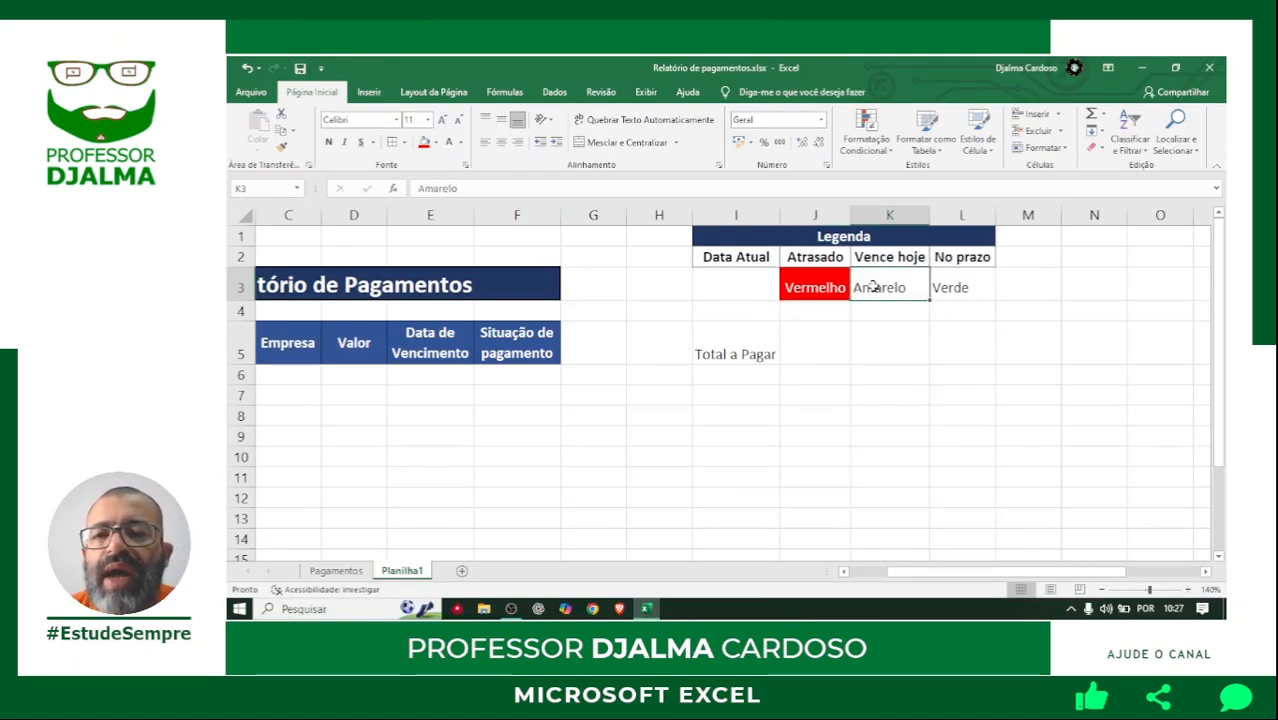
{"action": "left_click", "coordinate": [435, 142]}
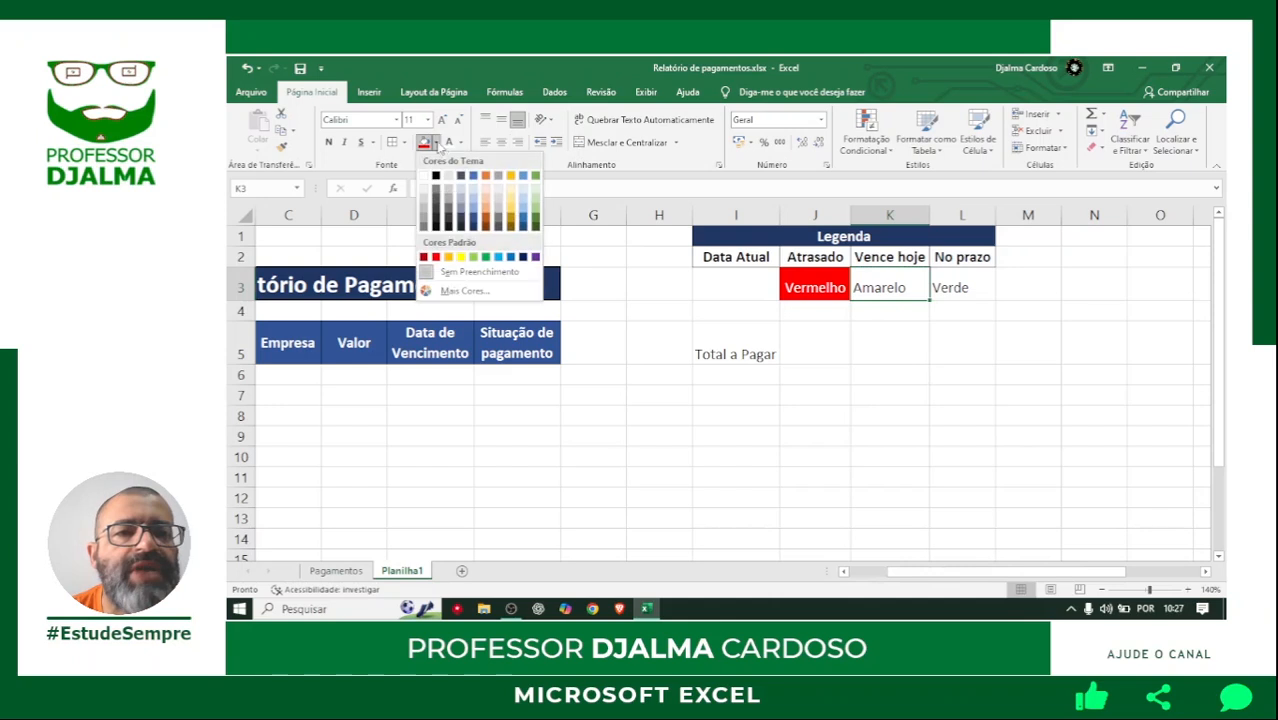
{"action": "left_click", "coordinate": [448, 257]}
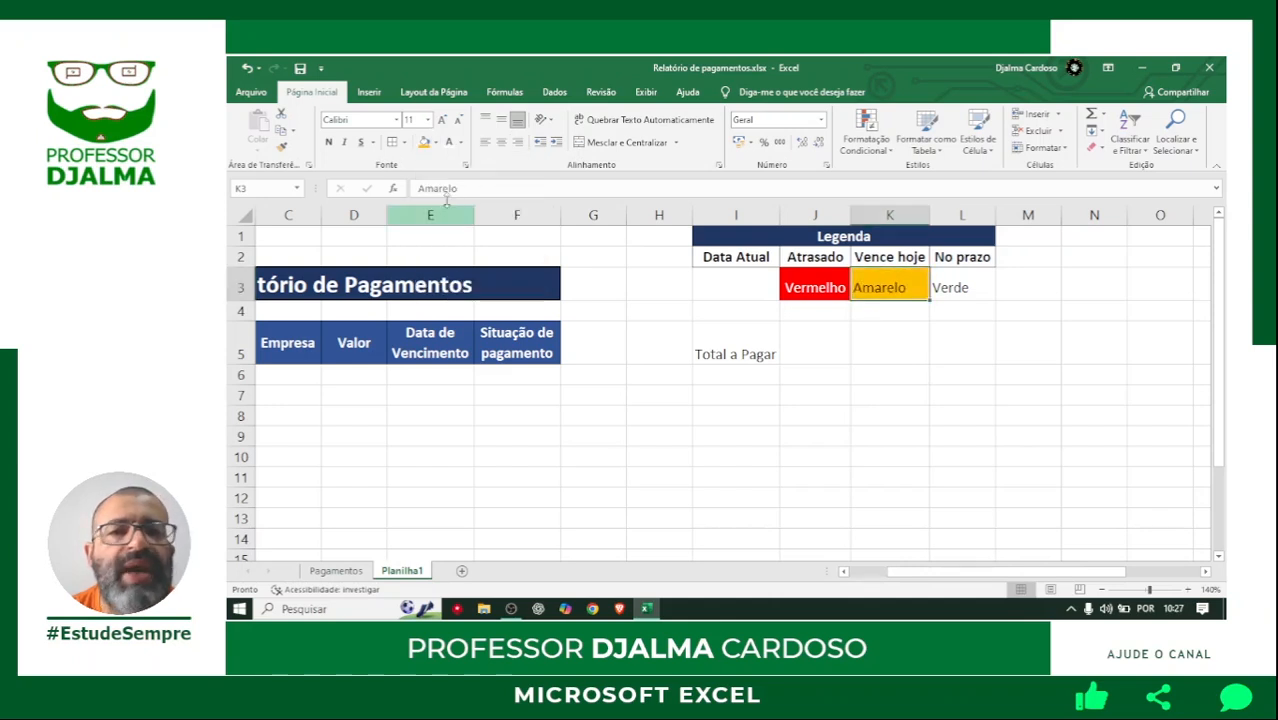
{"action": "left_click", "coordinate": [460, 142]}
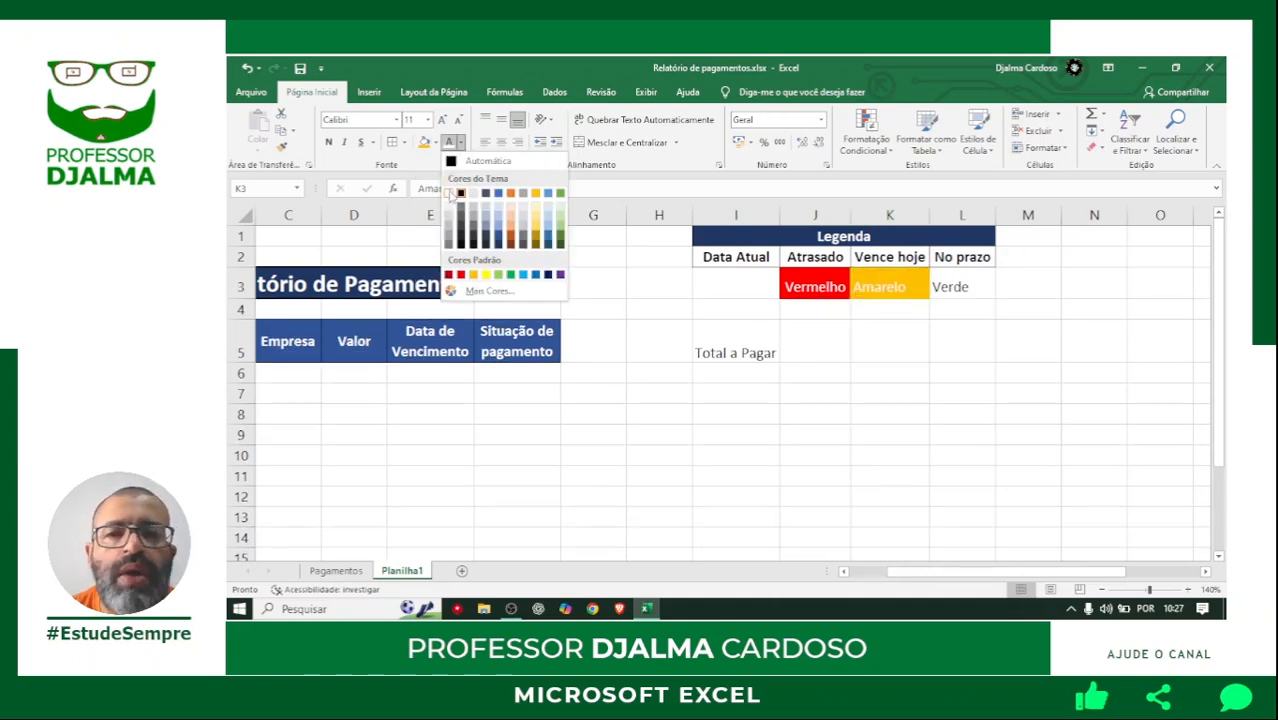
{"action": "left_click", "coordinate": [452, 195]}
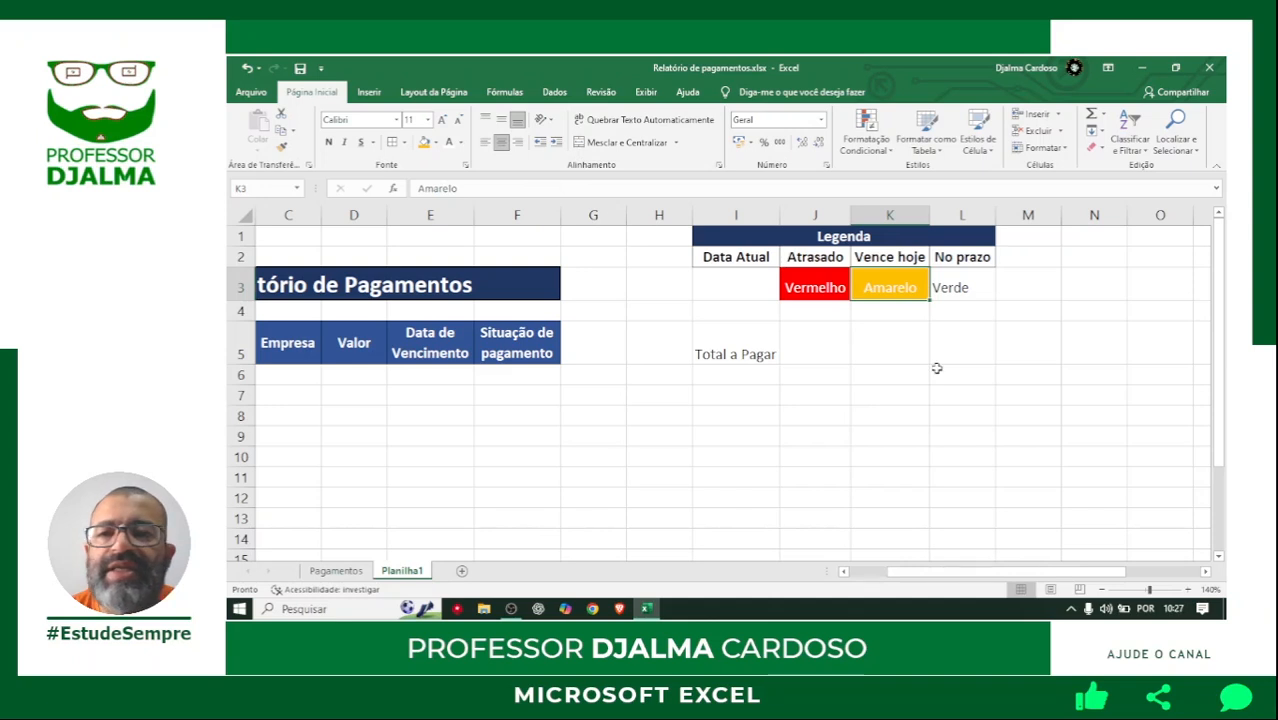
Fill the Verde legend cell L3 with dark theme green and make its text white and centred.
{"action": "left_click", "coordinate": [960, 288]}
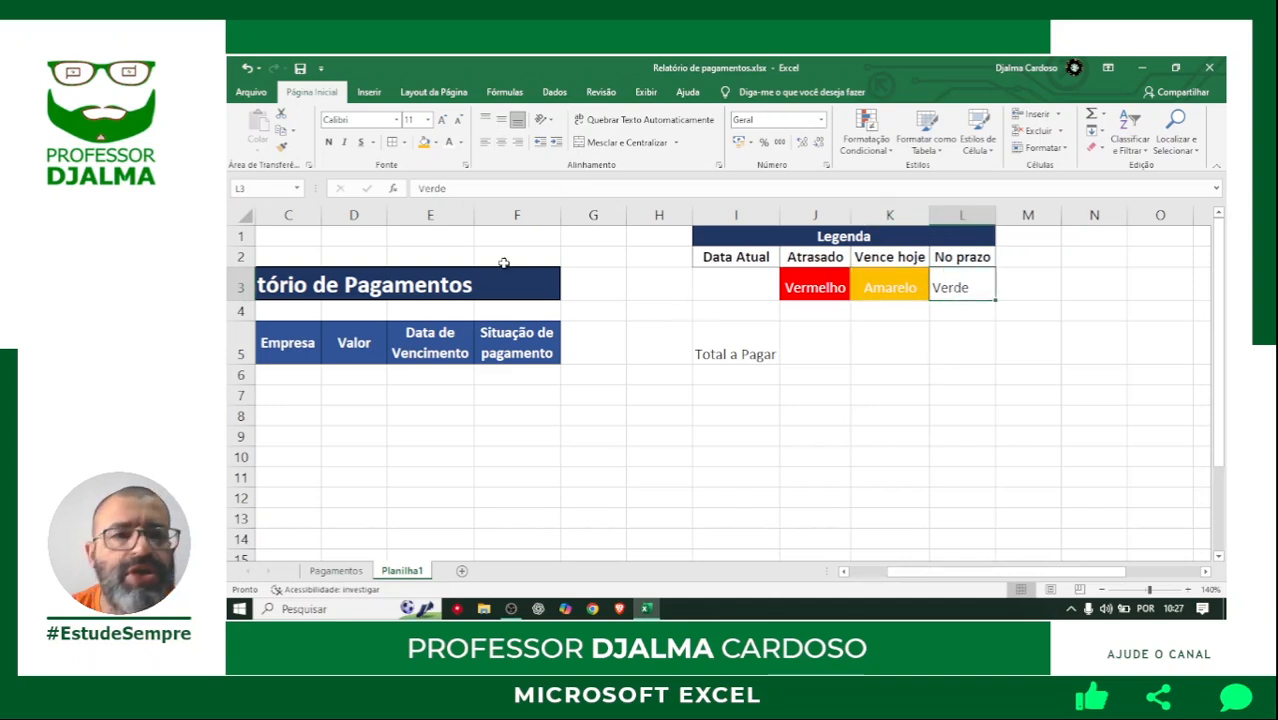
{"action": "left_click", "coordinate": [435, 143]}
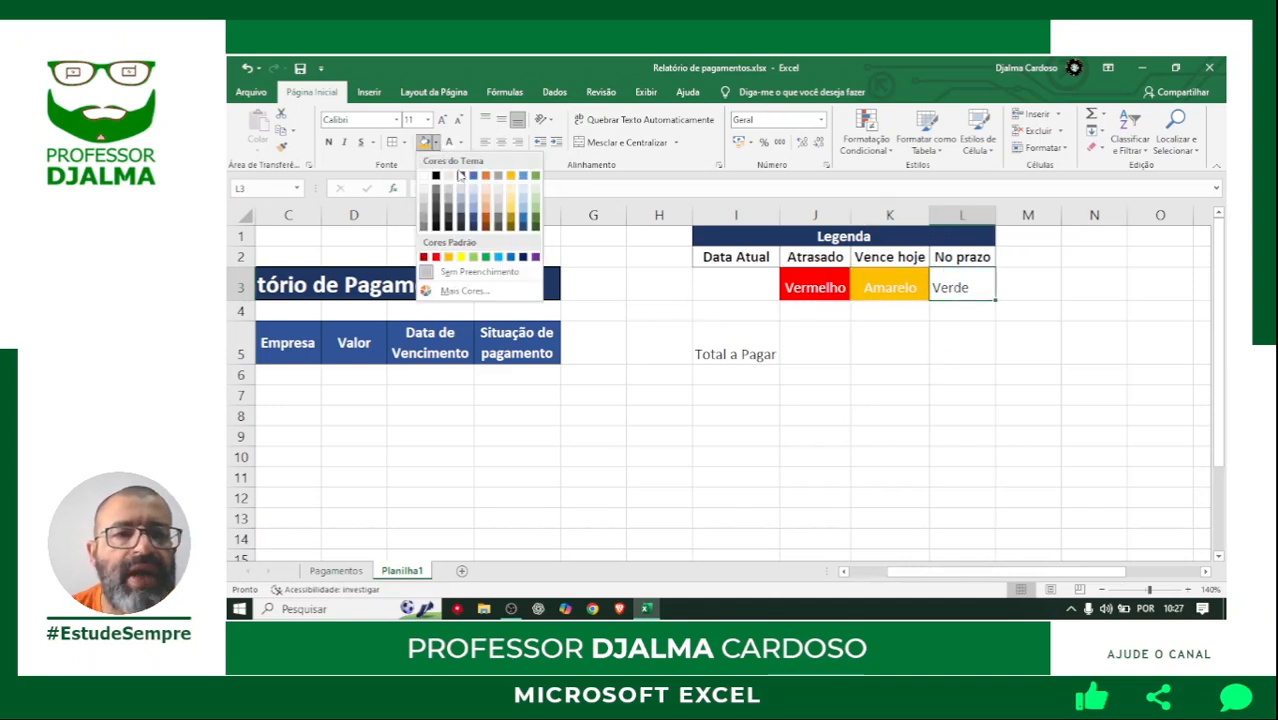
{"action": "left_click", "coordinate": [536, 213]}
{"action": "left_click", "coordinate": [452, 143]}
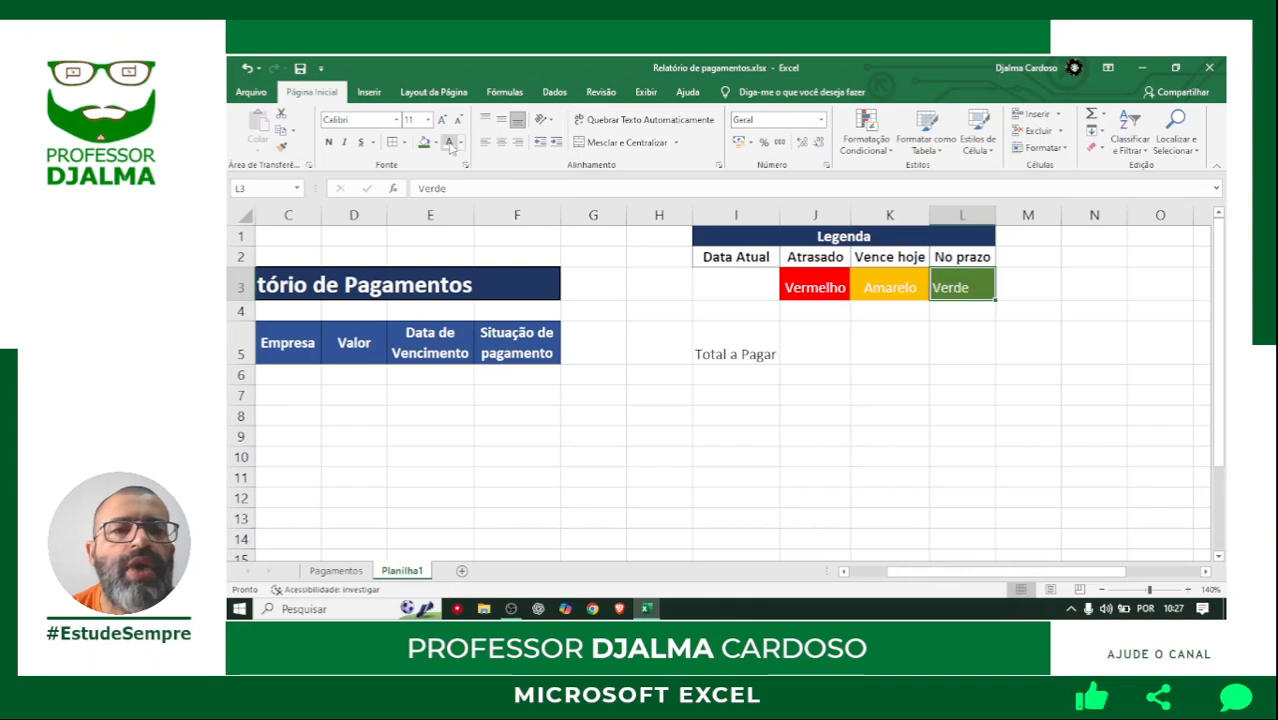
{"action": "left_click", "coordinate": [501, 142]}
{"action": "left_click", "coordinate": [852, 430]}
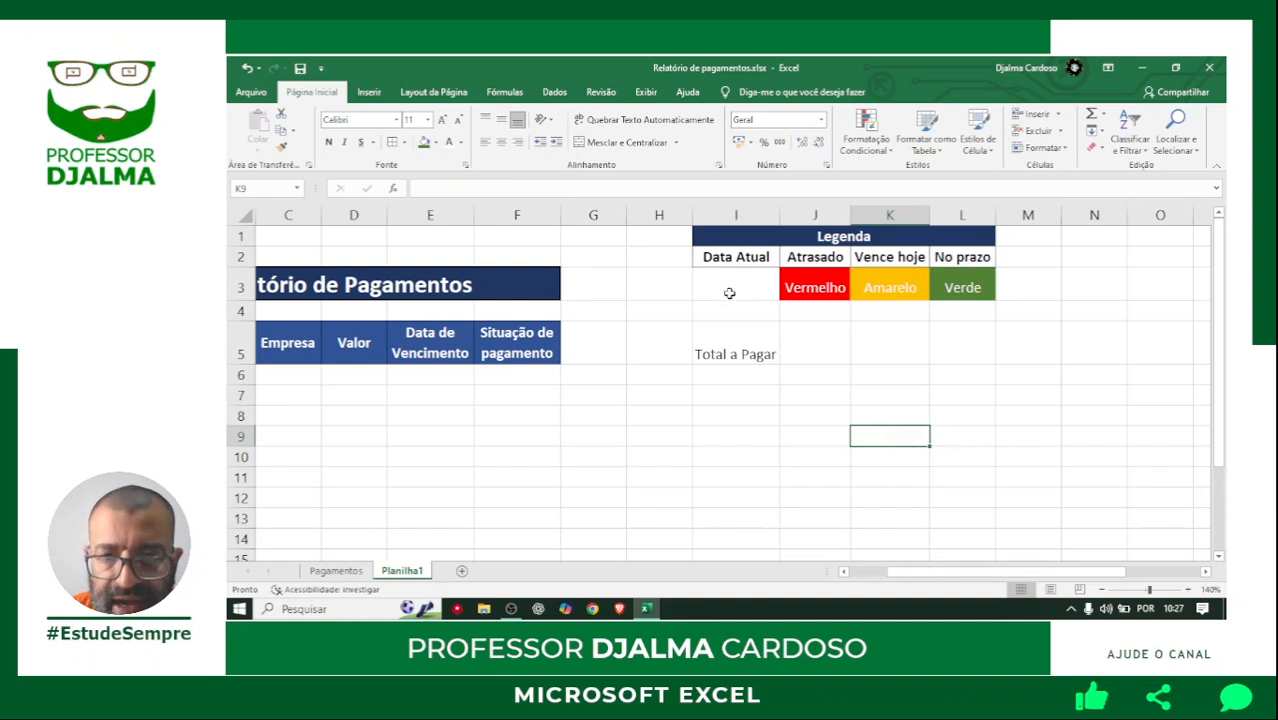
Apply all borders to the legend colour row I3:L3.
{"action": "left_click_drag", "start_coordinate": [726, 284], "coordinate": [933, 280]}
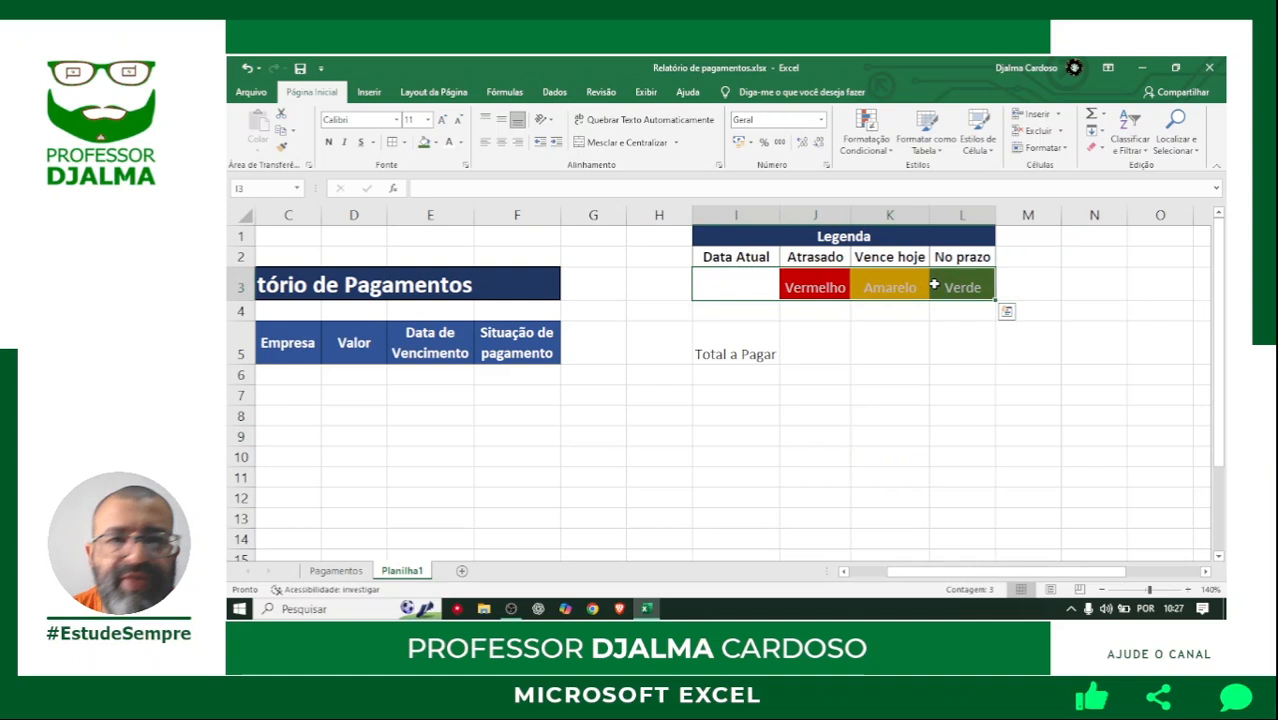
{"action": "left_click", "coordinate": [405, 144]}
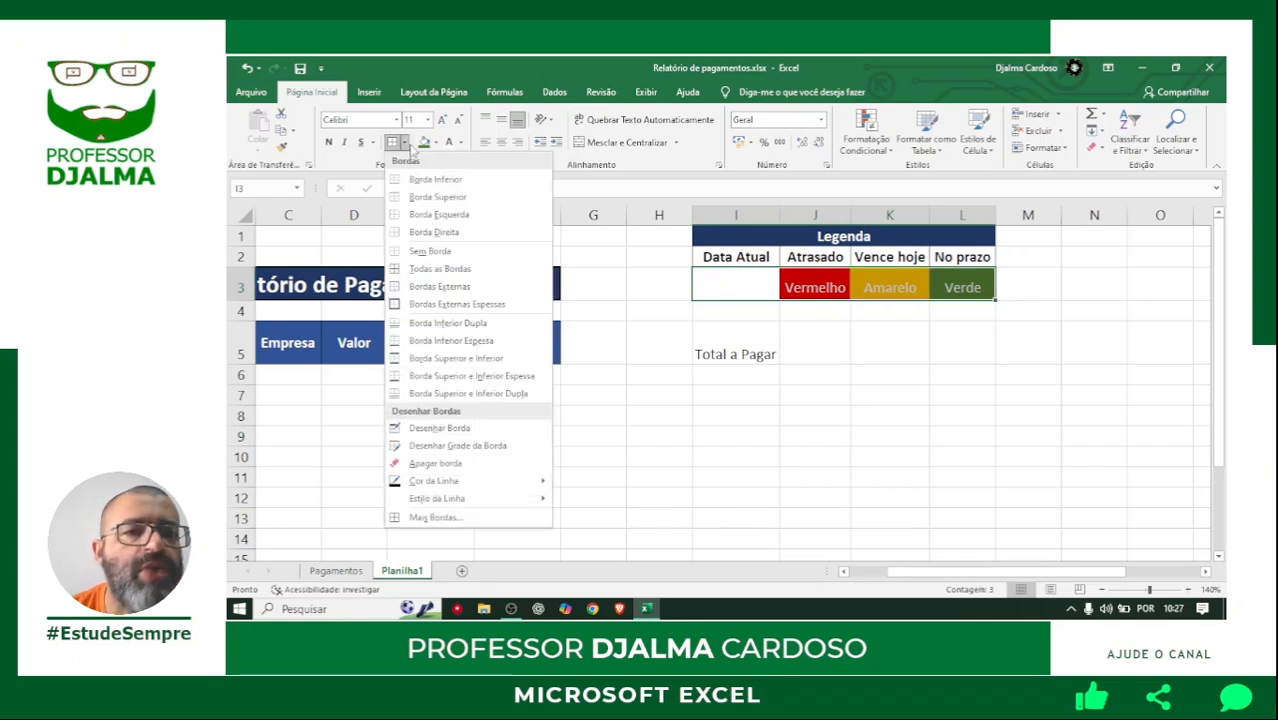
{"action": "left_click", "coordinate": [449, 280]}
{"action": "left_click", "coordinate": [750, 432]}
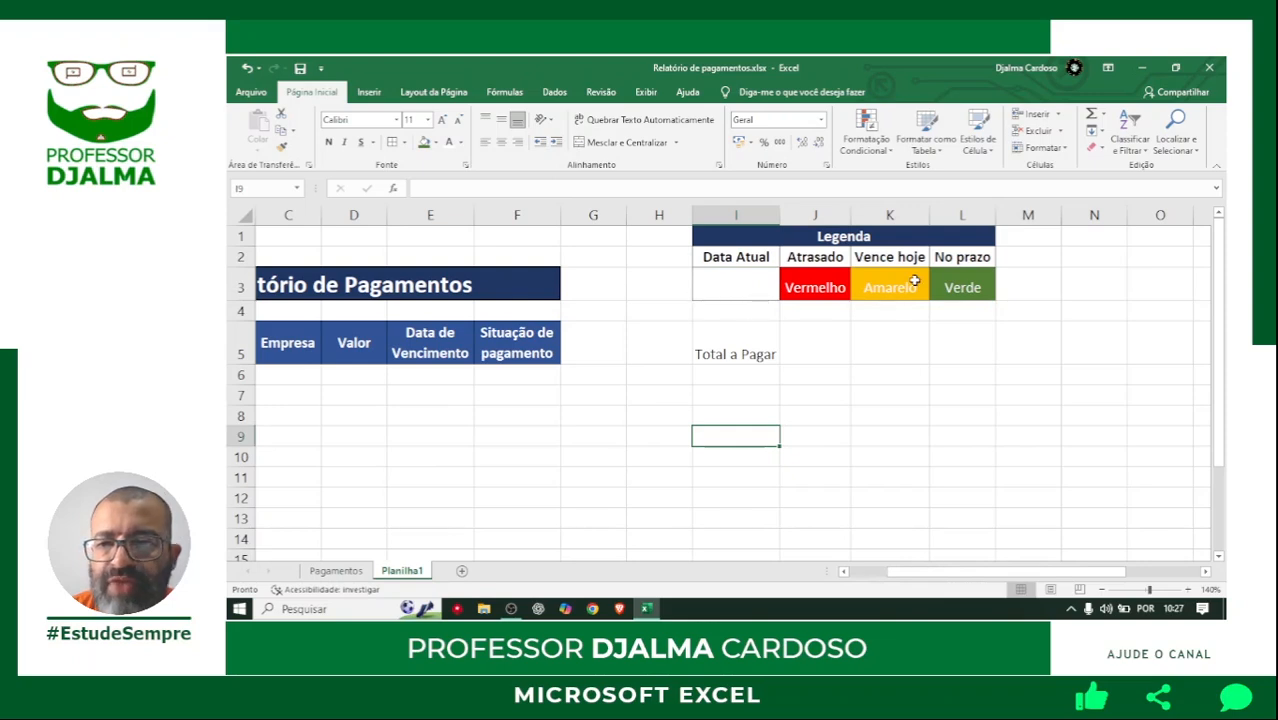
Centre the Total a Pagar label in I5 both vertically and horizontally.
{"action": "left_click", "coordinate": [741, 341]}
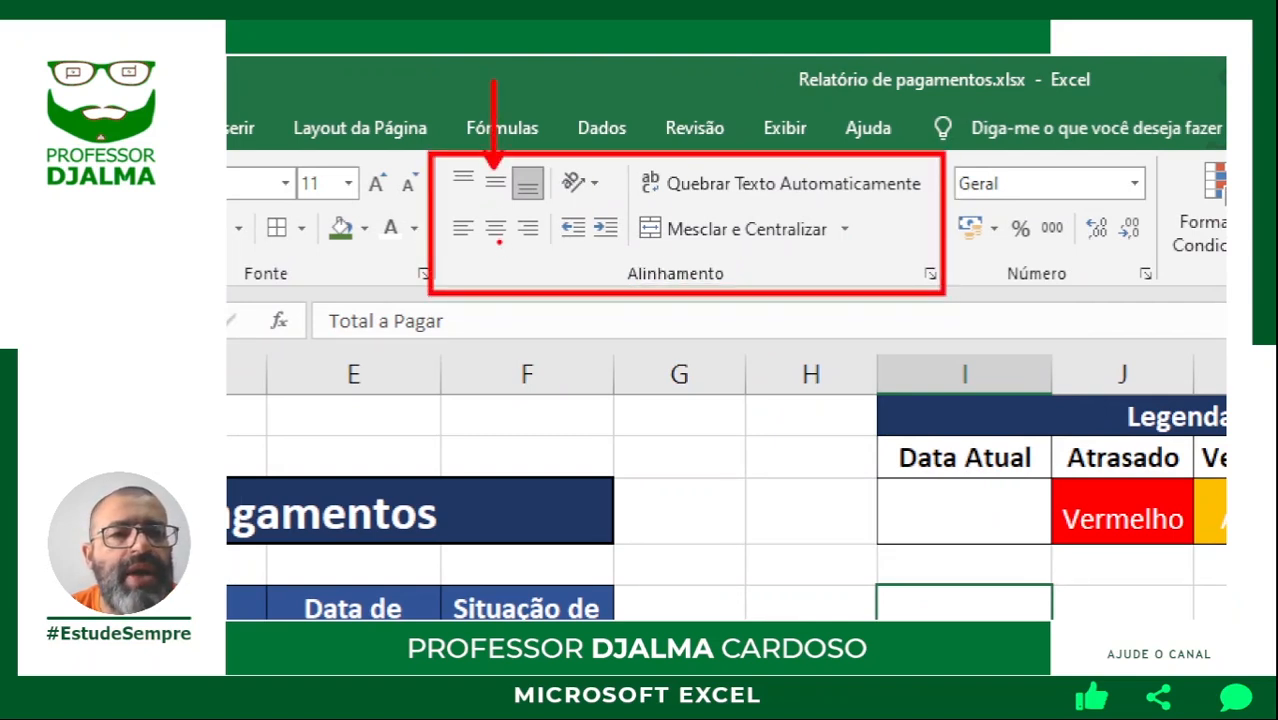
{"action": "left_click", "coordinate": [495, 183]}
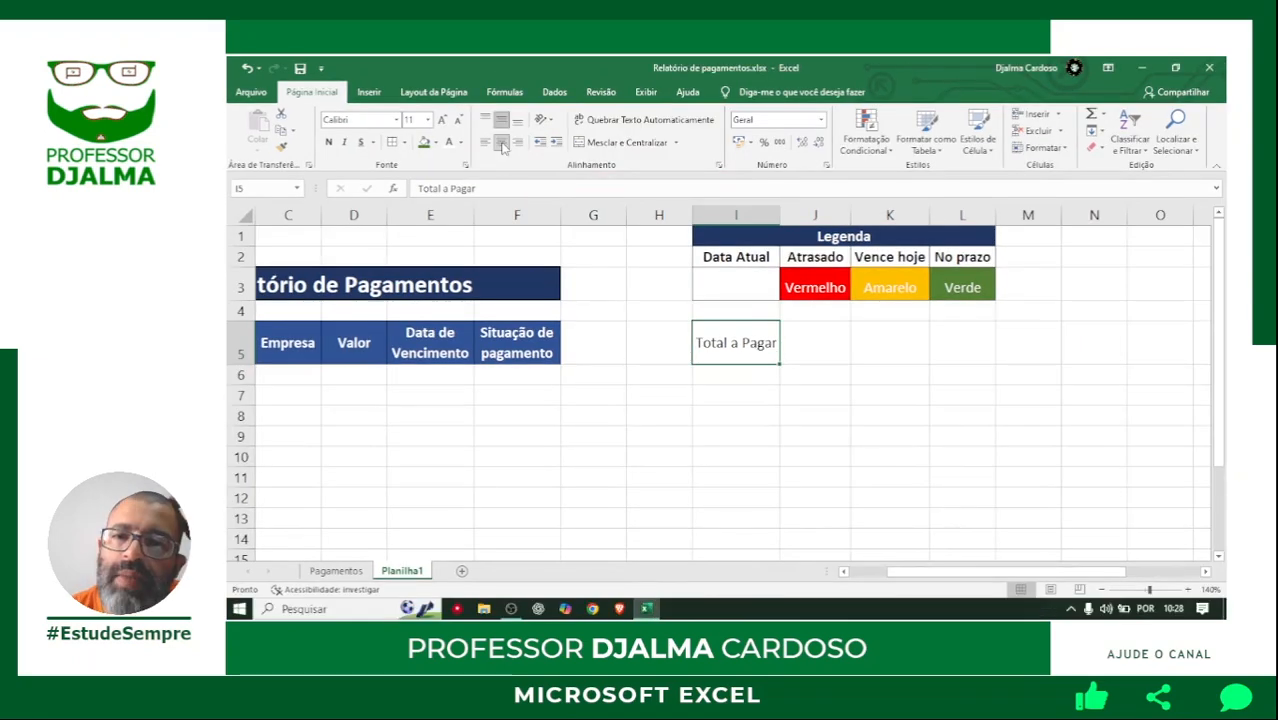
{"action": "left_click", "coordinate": [496, 229]}
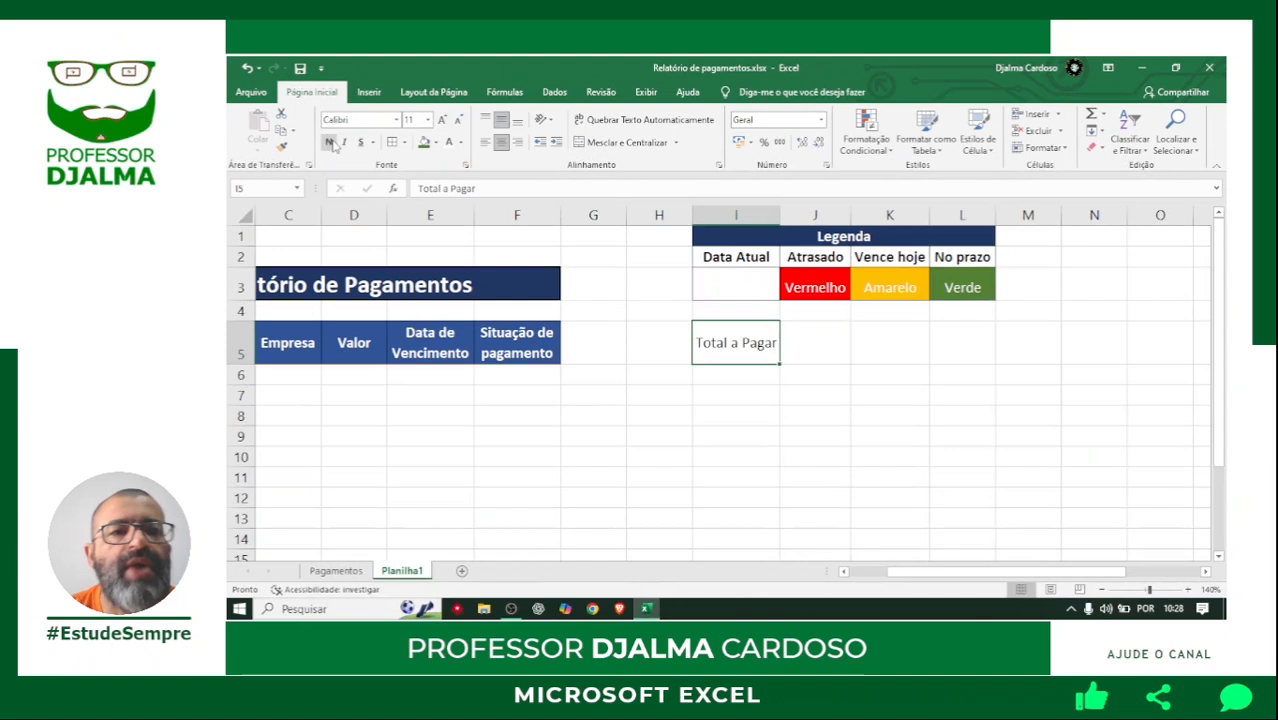
Make the Total a Pagar label in I5 bold with black text on a theme gold fill.
{"action": "left_click", "coordinate": [436, 143]}
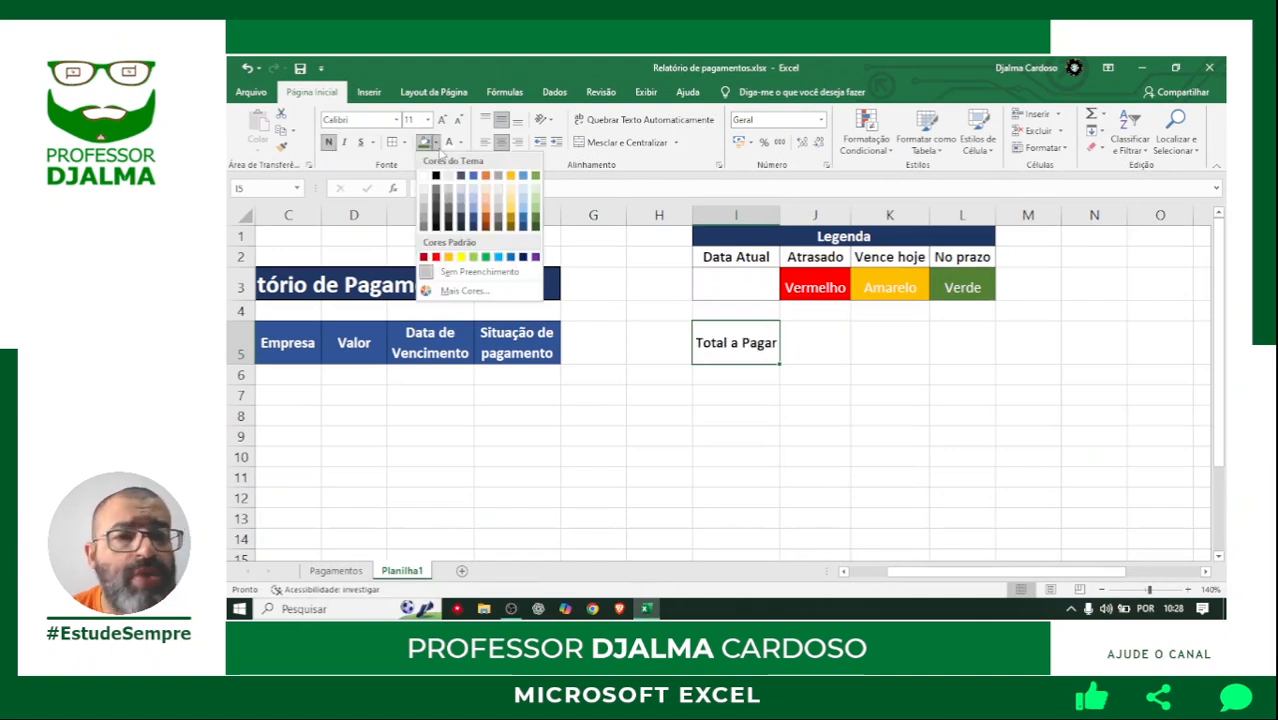
{"action": "left_click", "coordinate": [508, 177]}
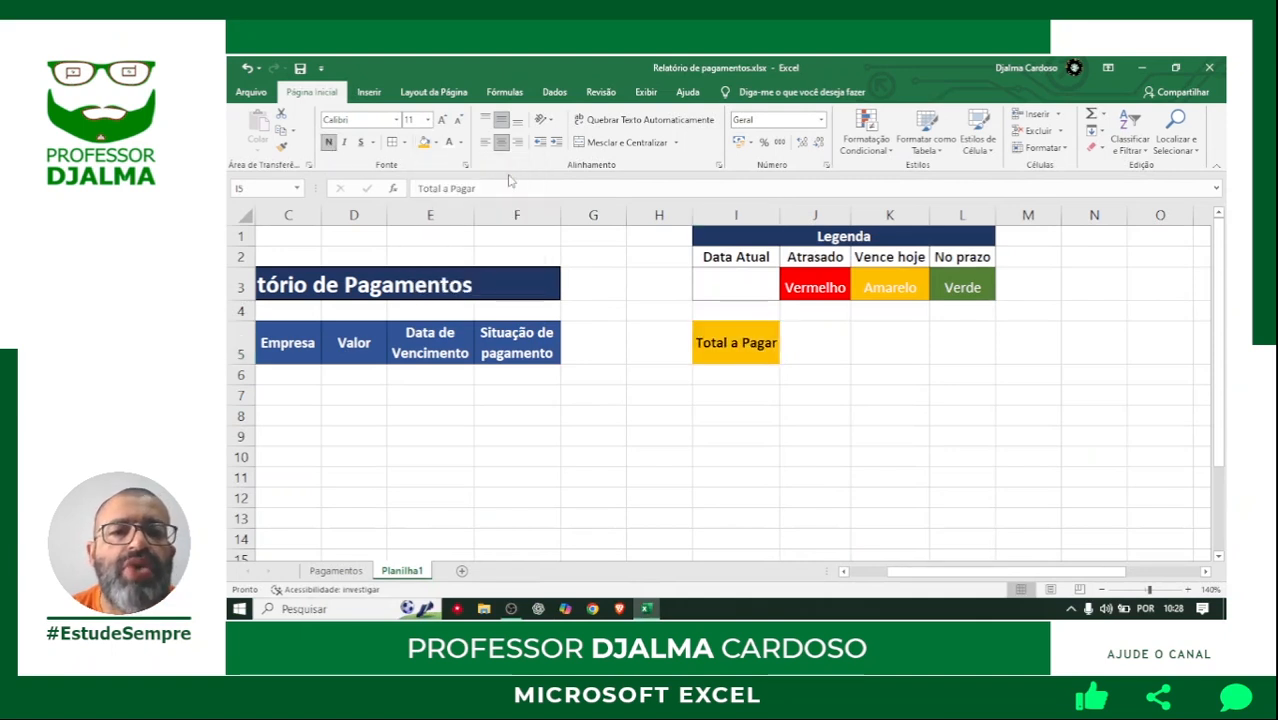
{"action": "left_click", "coordinate": [449, 142]}
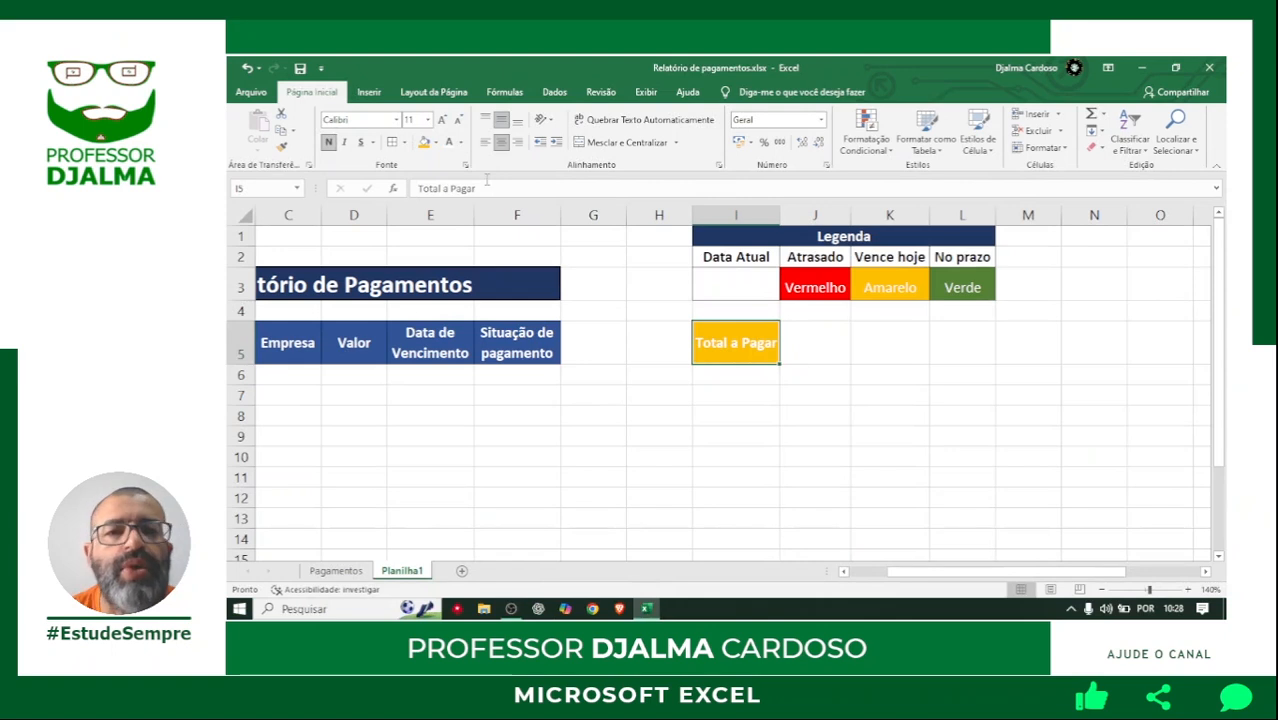
{"action": "left_click", "coordinate": [460, 142]}
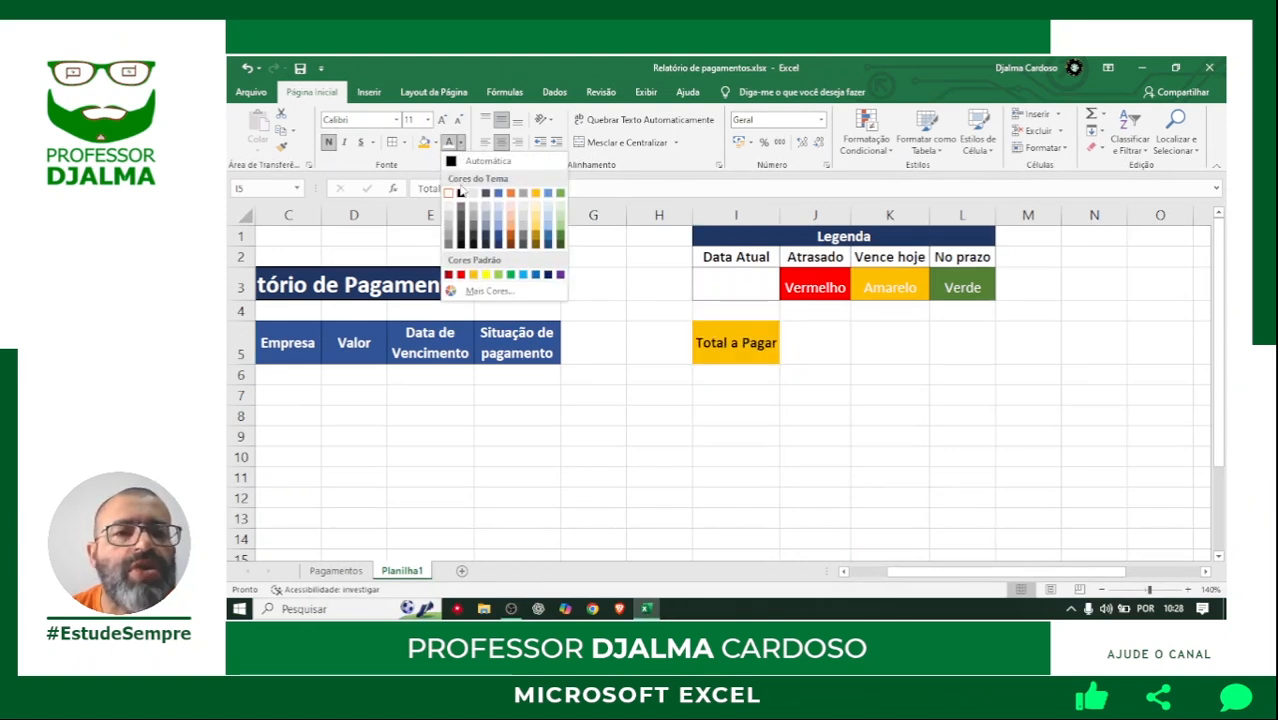
{"action": "left_click", "coordinate": [460, 193]}
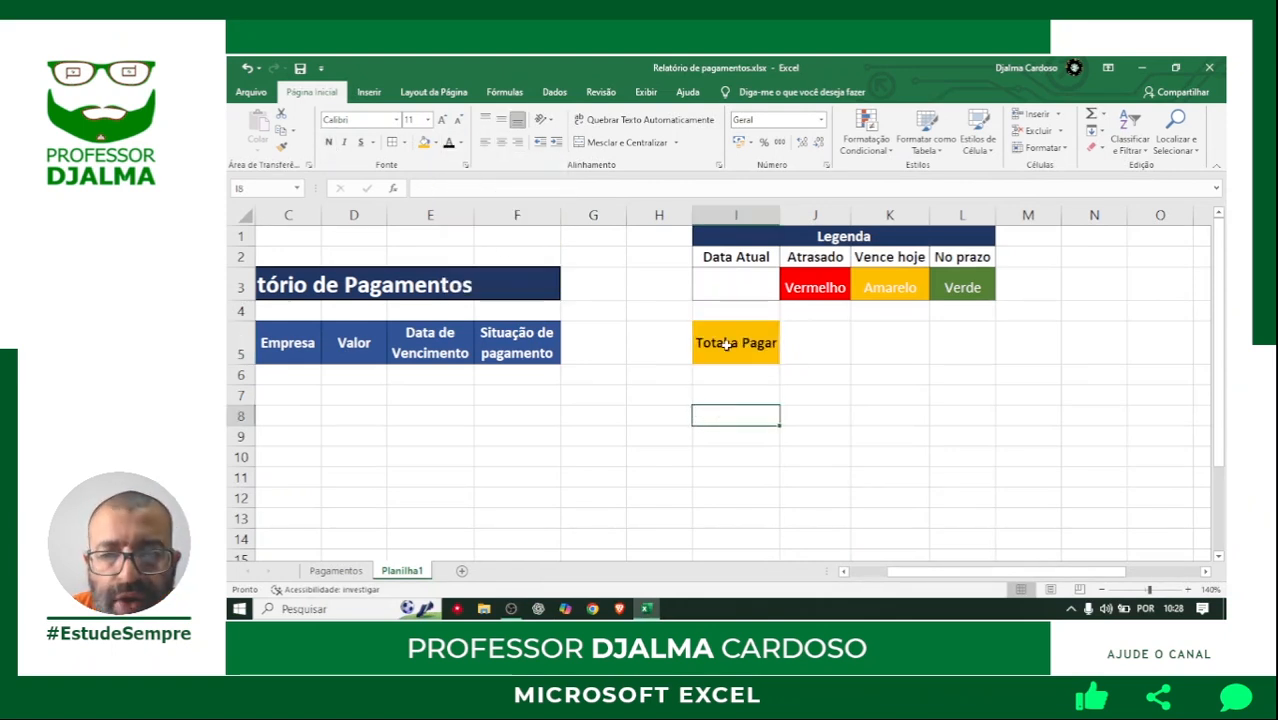
Apply all borders to the Total a Pagar label and its value cell, I5:J5.
{"action": "left_click_drag", "start_coordinate": [760, 347], "coordinate": [819, 343]}
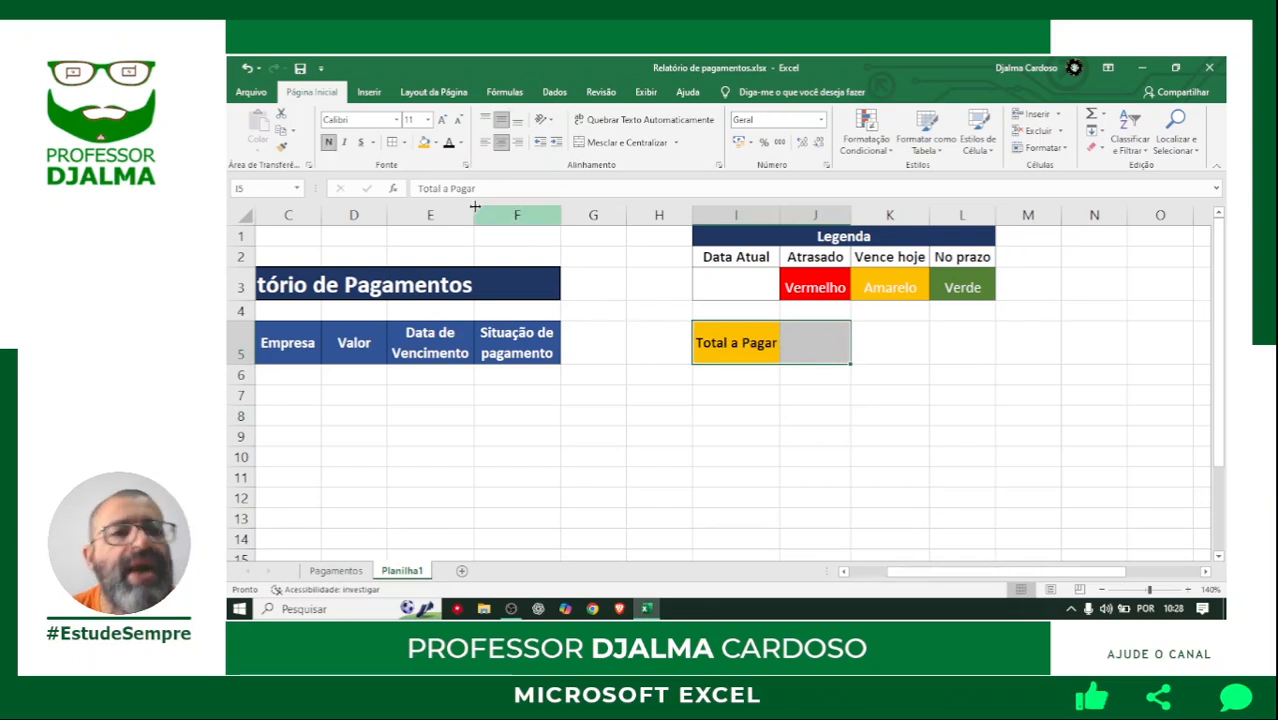
{"action": "left_click", "coordinate": [403, 142]}
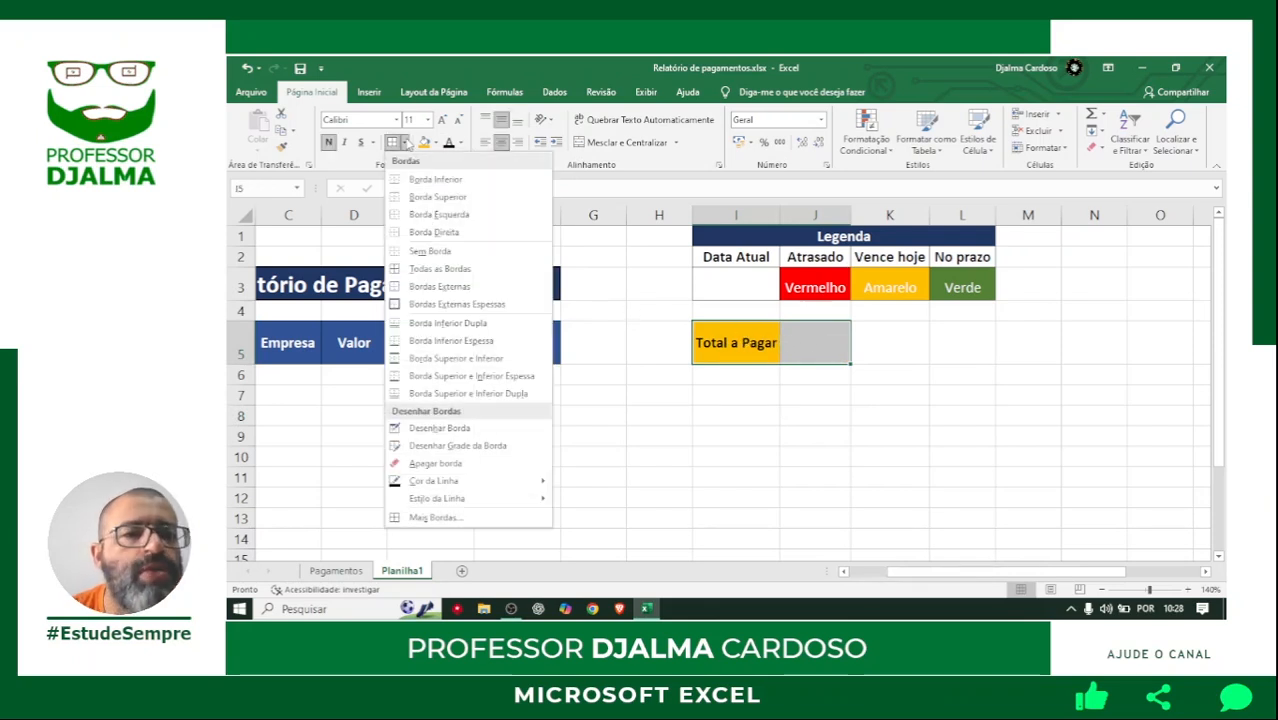
{"action": "left_click", "coordinate": [425, 268]}
{"action": "left_click", "coordinate": [773, 396]}
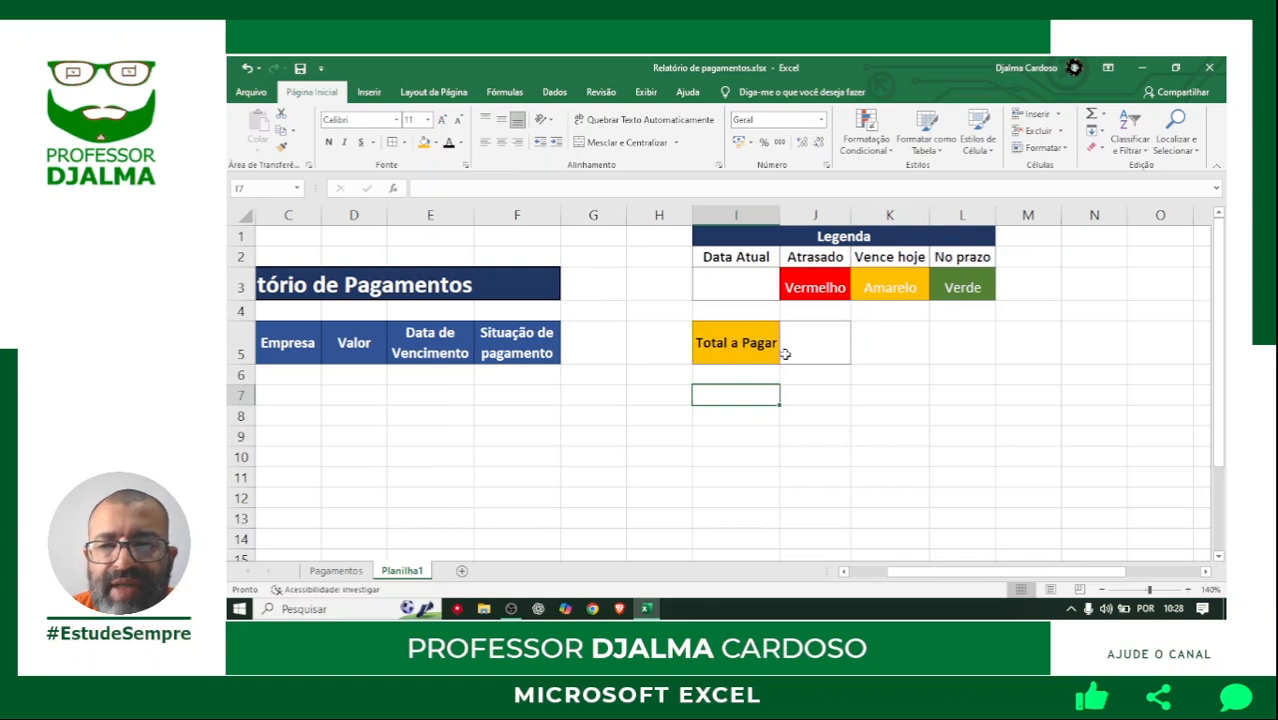
Enter the date 12/07/25 under Data Atual in I3 and select that cell again.
{"action": "scroll", "coordinate": [825, 562], "scroll_direction": "left", "scroll_amount": 2}
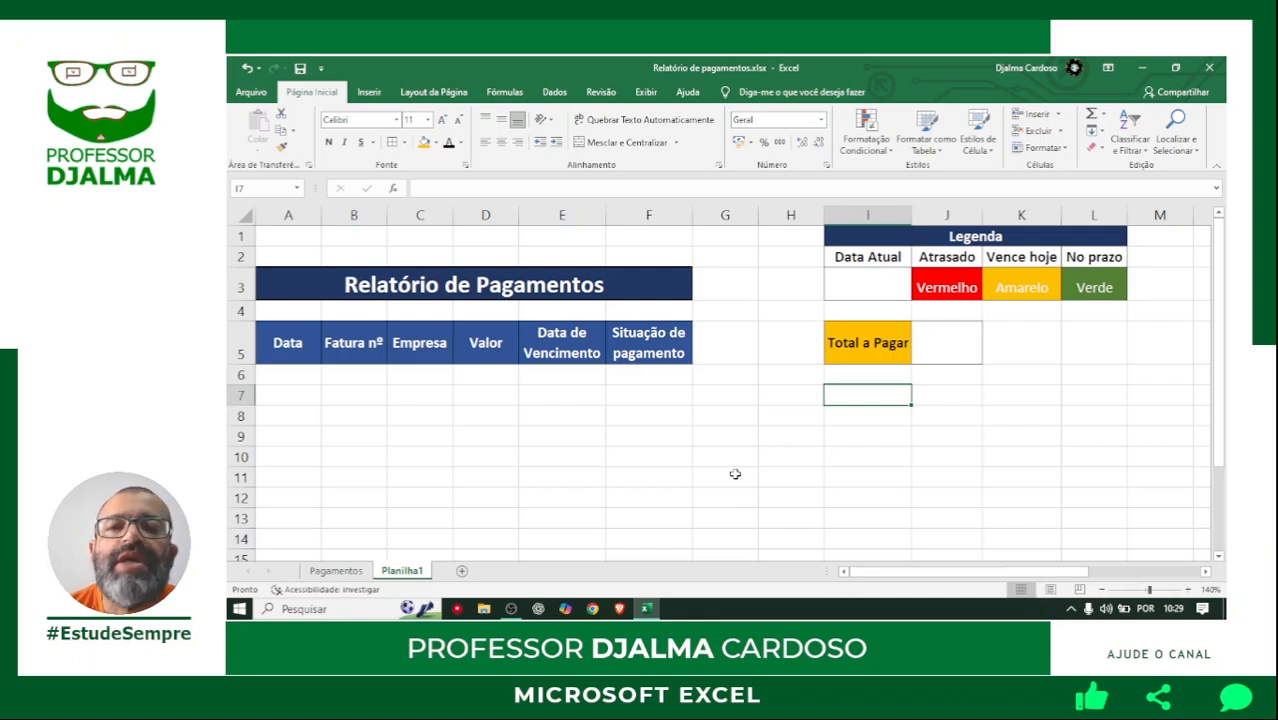
{"action": "left_click", "coordinate": [867, 286]}
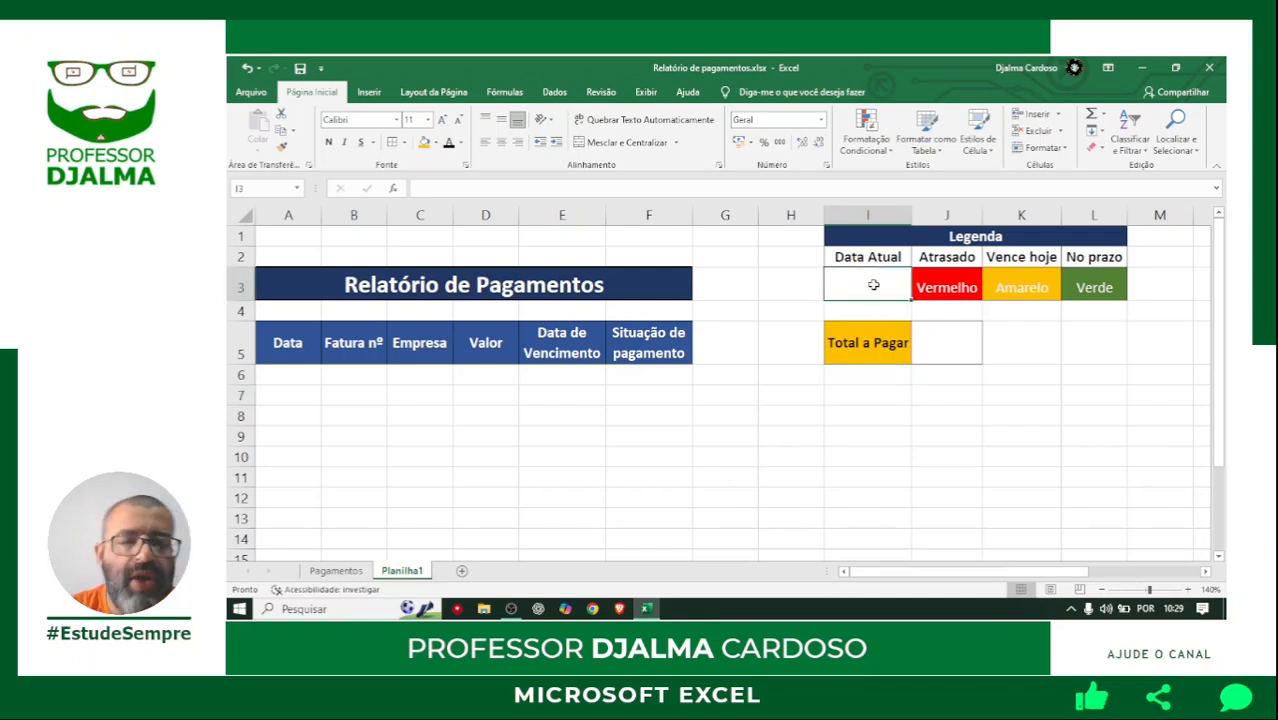
{"action": "type", "text": "12/0"}
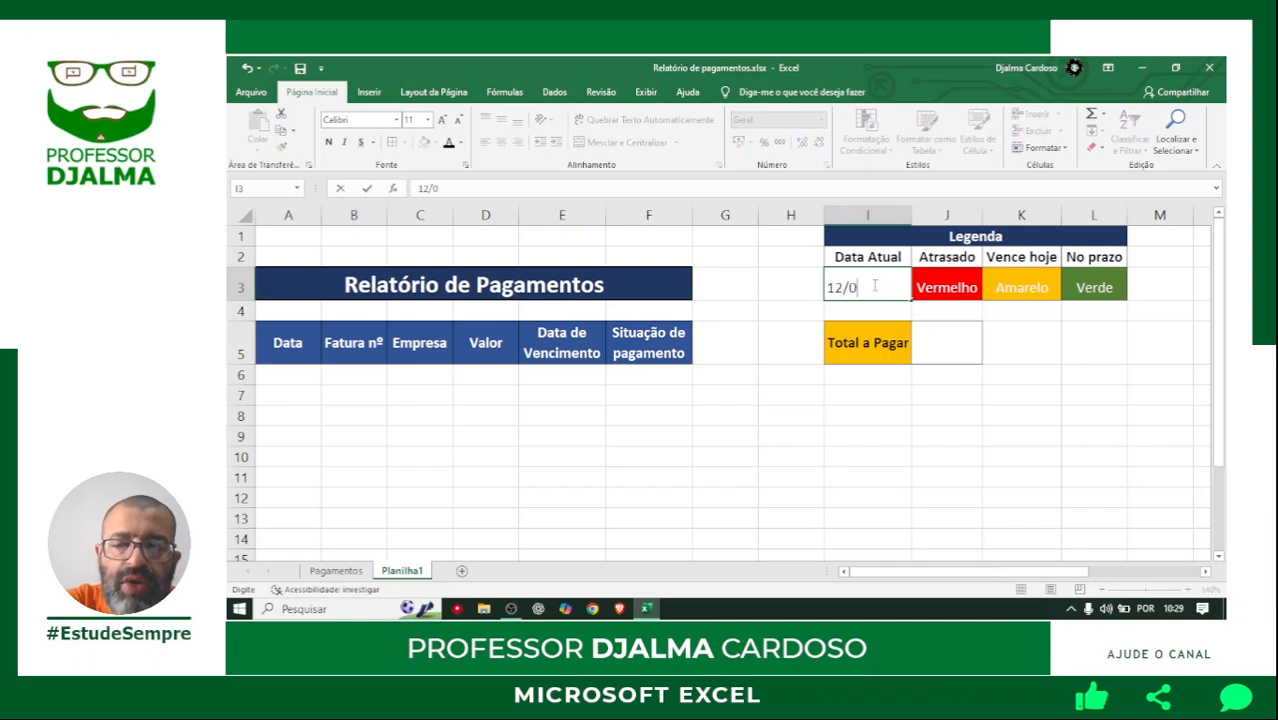
{"action": "type", "text": "7/25"}
{"action": "key", "text": "Return"}
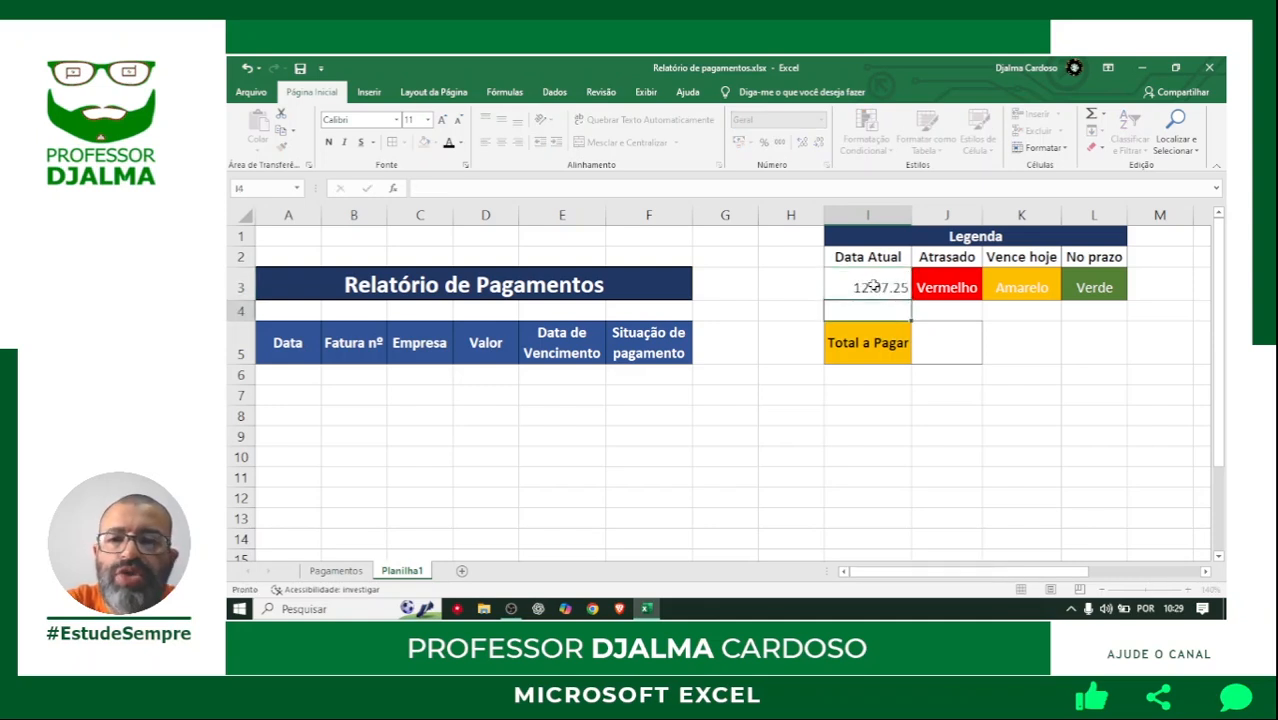
{"action": "left_click", "coordinate": [861, 284]}
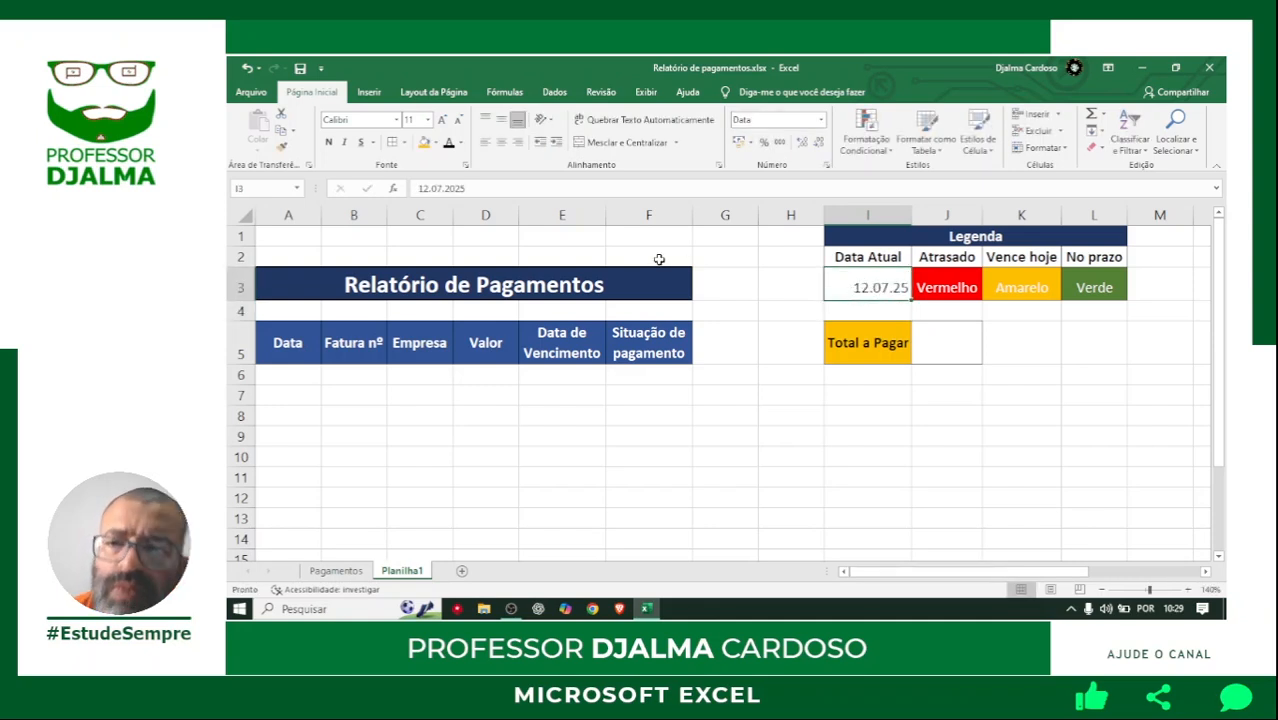
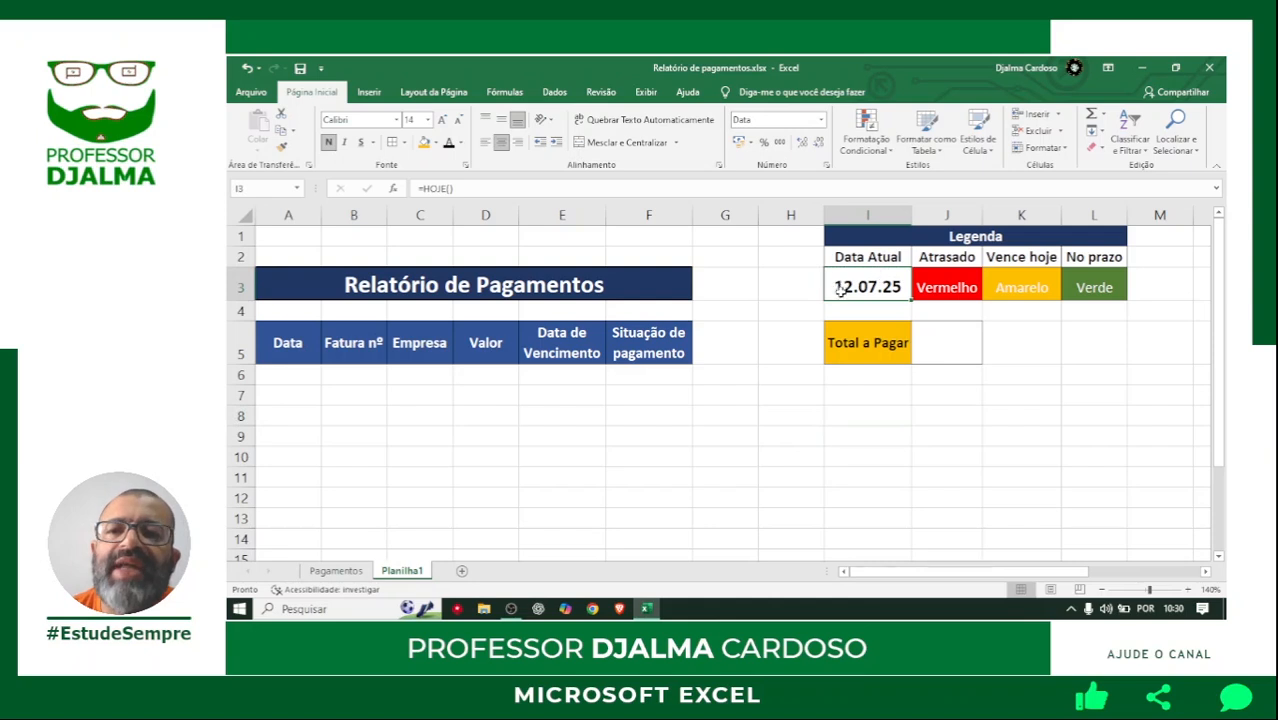
Enter the date 12/07/25 in A6 and the invoice number 12323 in B6.
{"action": "left_click", "coordinate": [644, 375]}
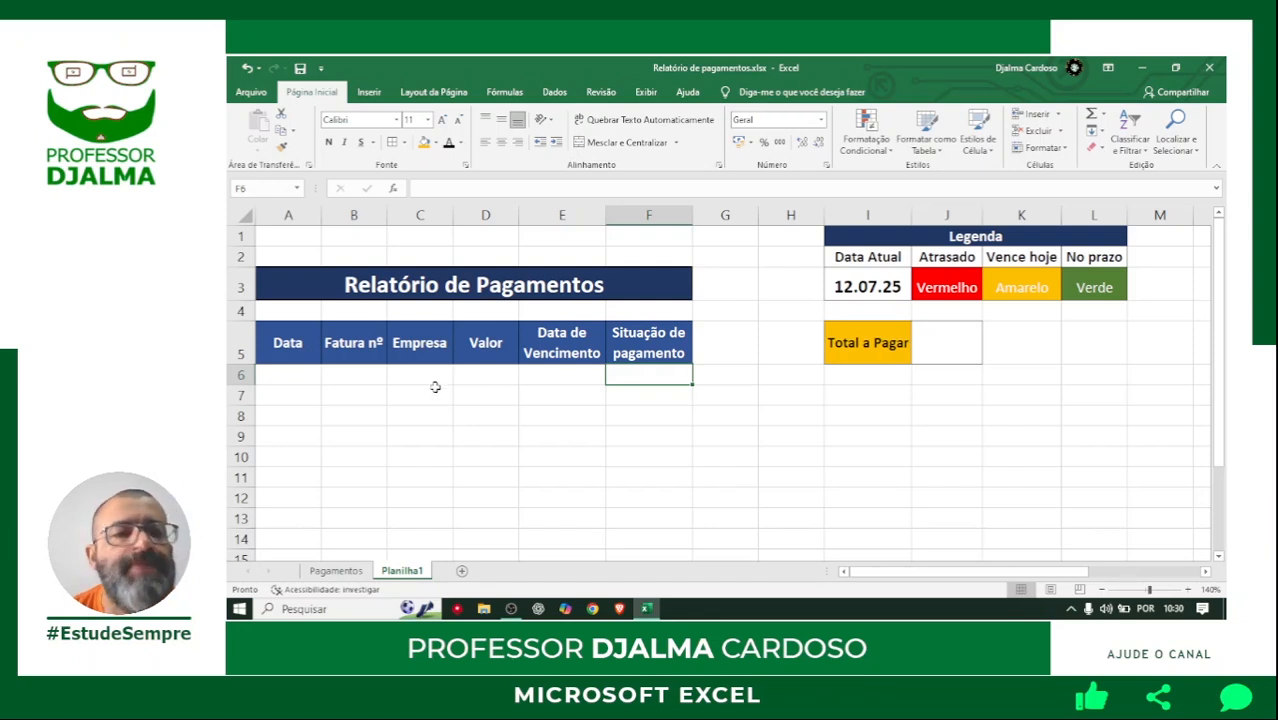
{"action": "left_click", "coordinate": [289, 376]}
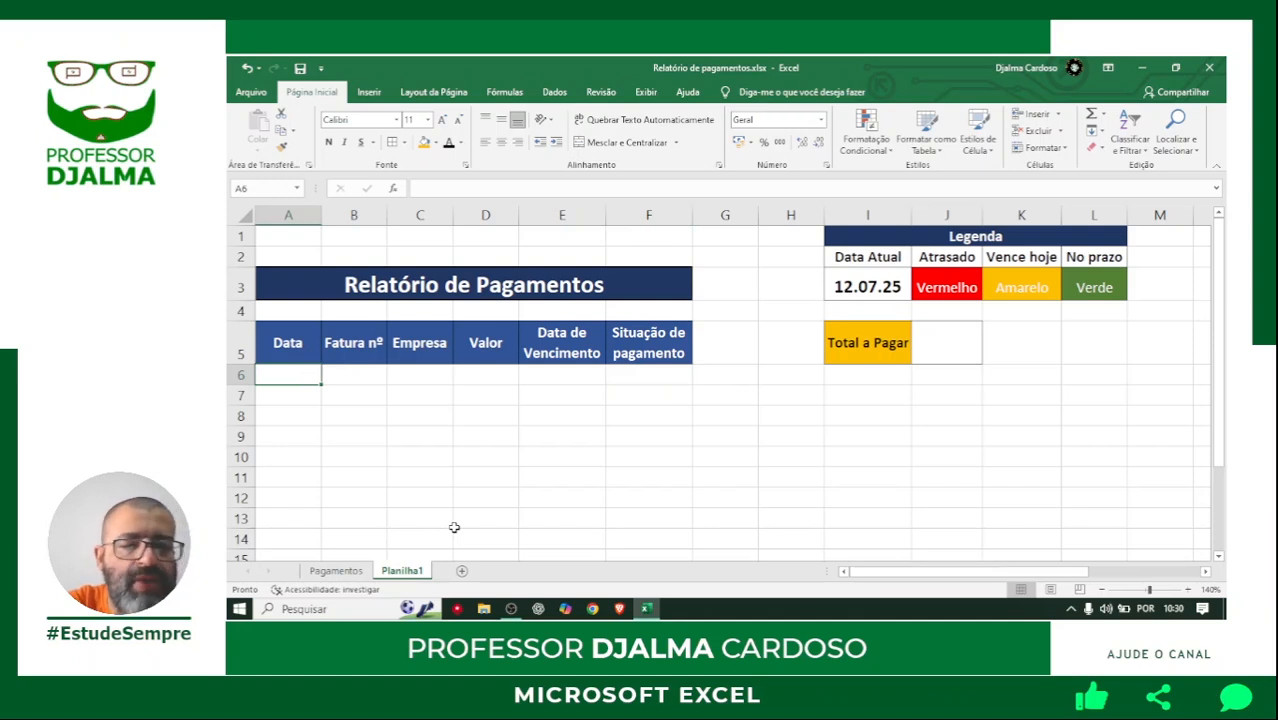
{"action": "type", "text": "12/07/25"}
{"action": "key", "text": "Tab"}
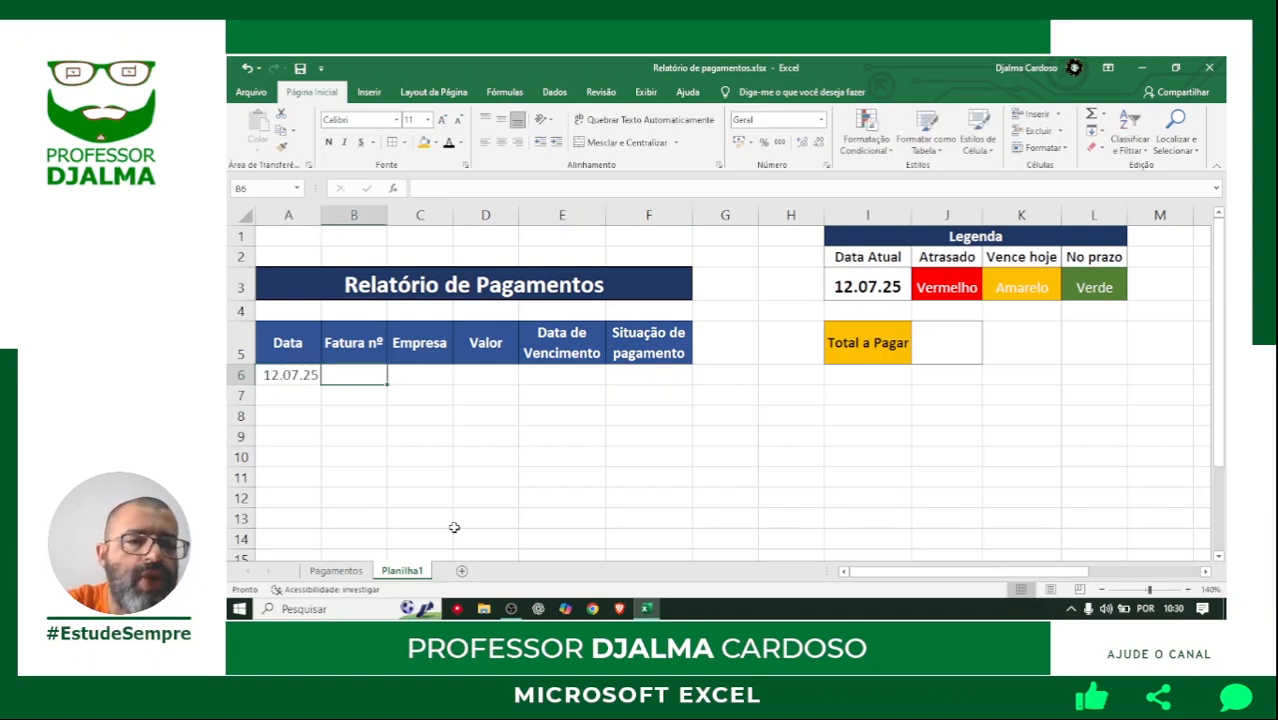
{"action": "type", "text": "12323"}
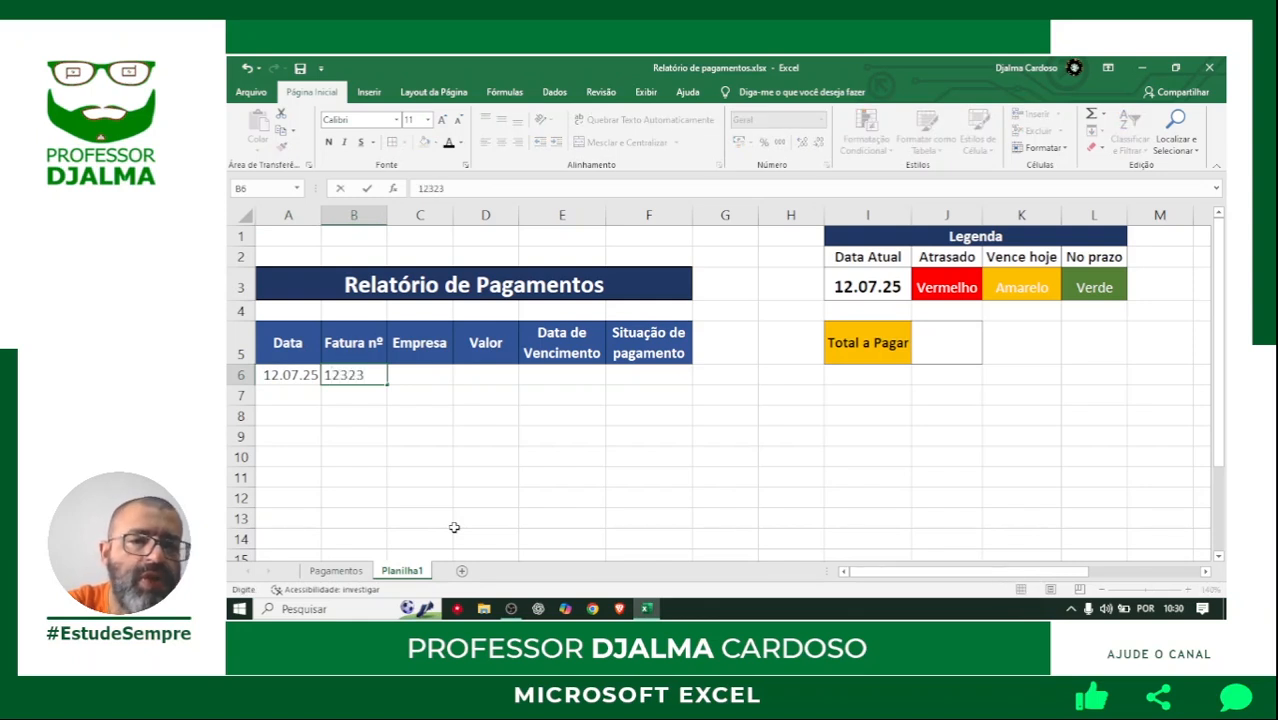
{"action": "key", "text": "Tab"}
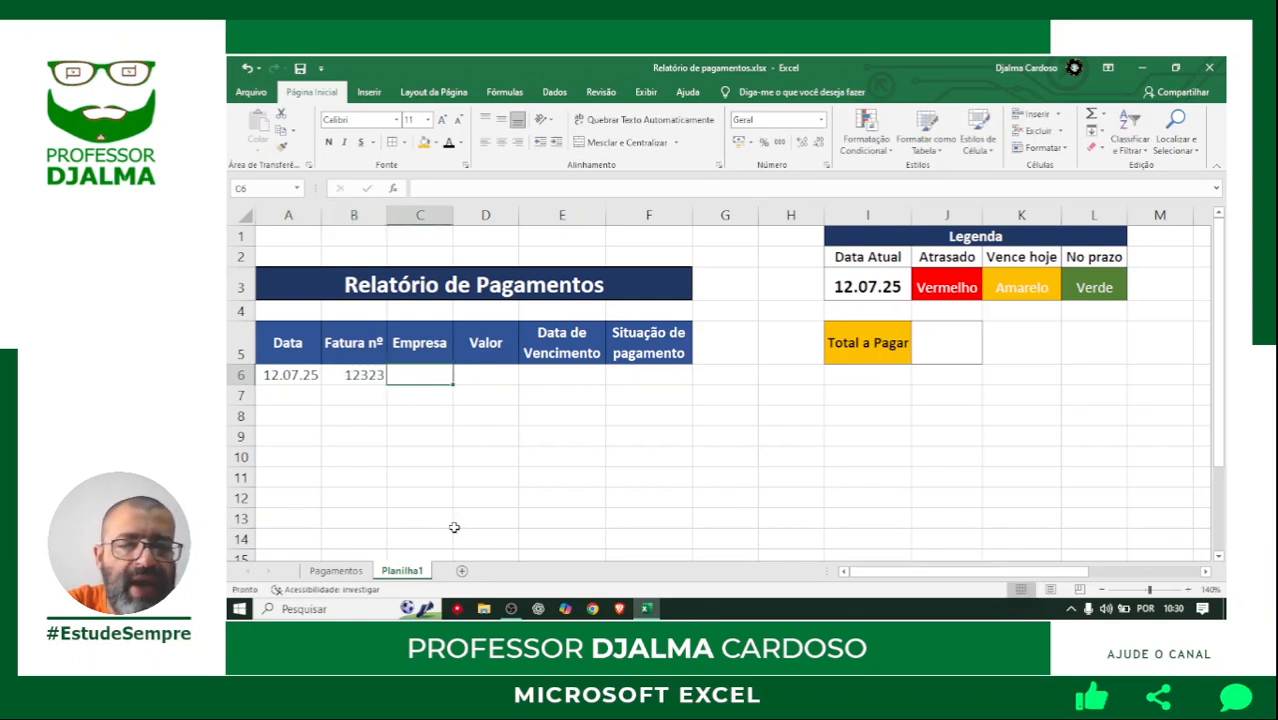
Enter the company TIM in C6 and the amount 89,98 in D6.
{"action": "type", "text": "TIM"}
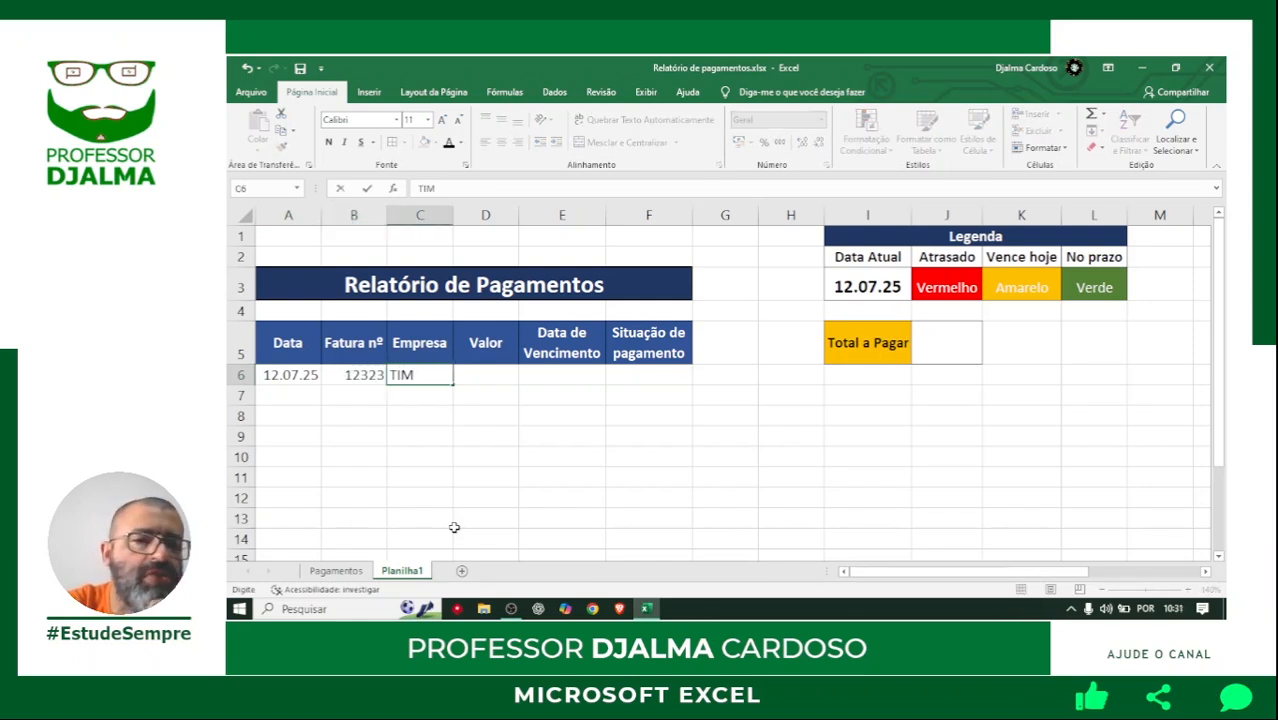
{"action": "key", "text": "Tab"}
{"action": "type", "text": "89,98"}
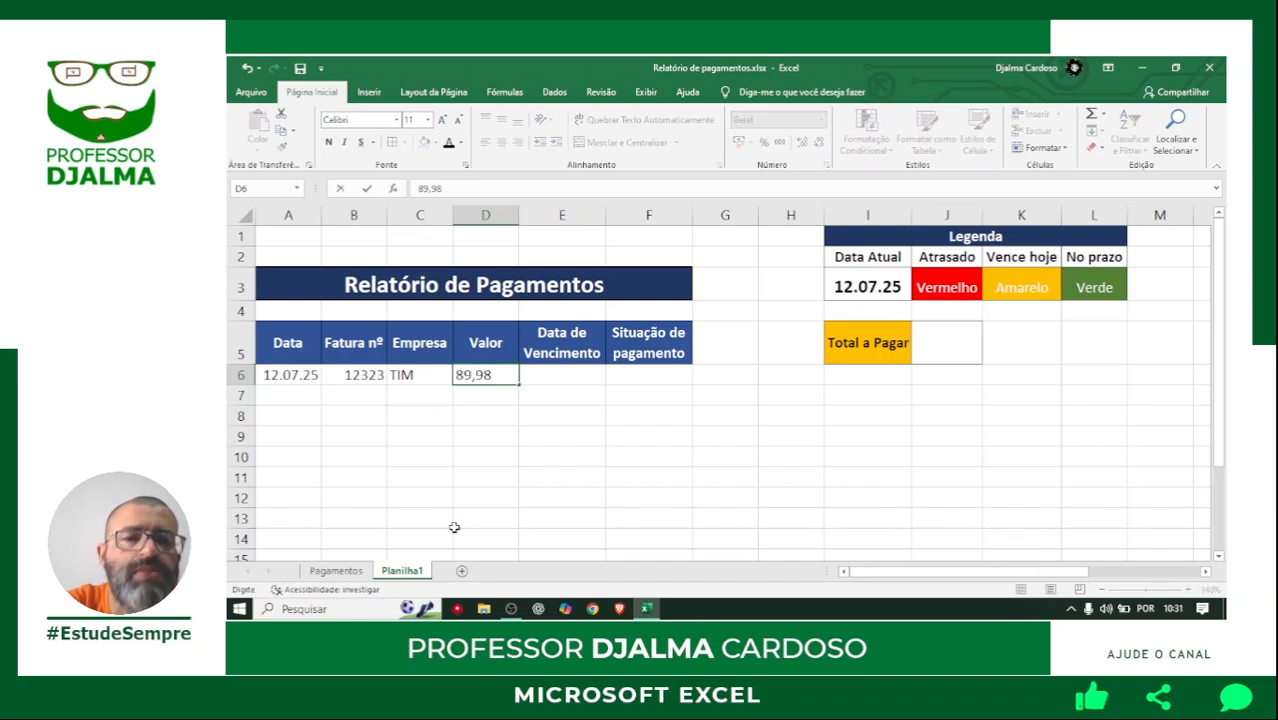
{"action": "key", "text": "Tab"}
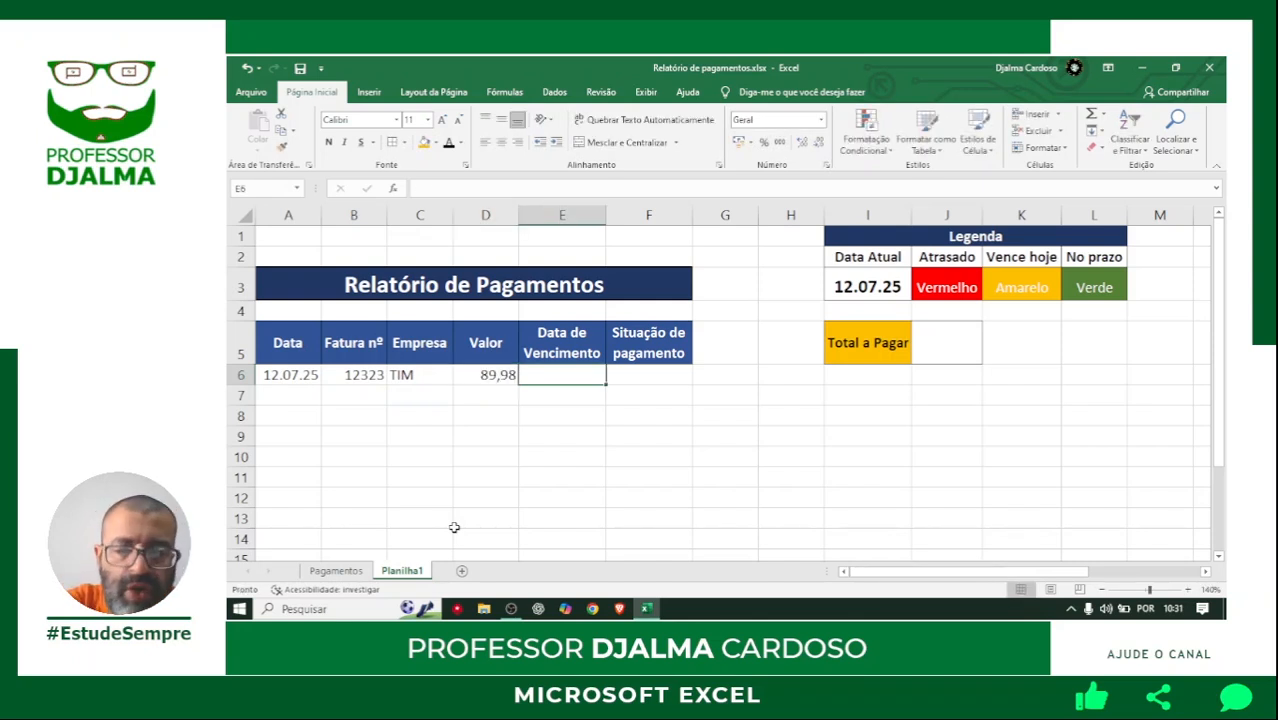
Enter 10/07/25 as the due date in E6.
{"action": "type", "text": "12/05"}
{"action": "key", "text": "BackSpace"}
{"action": "key", "text": "BackSpace"}
{"action": "type", "text": "07/"}
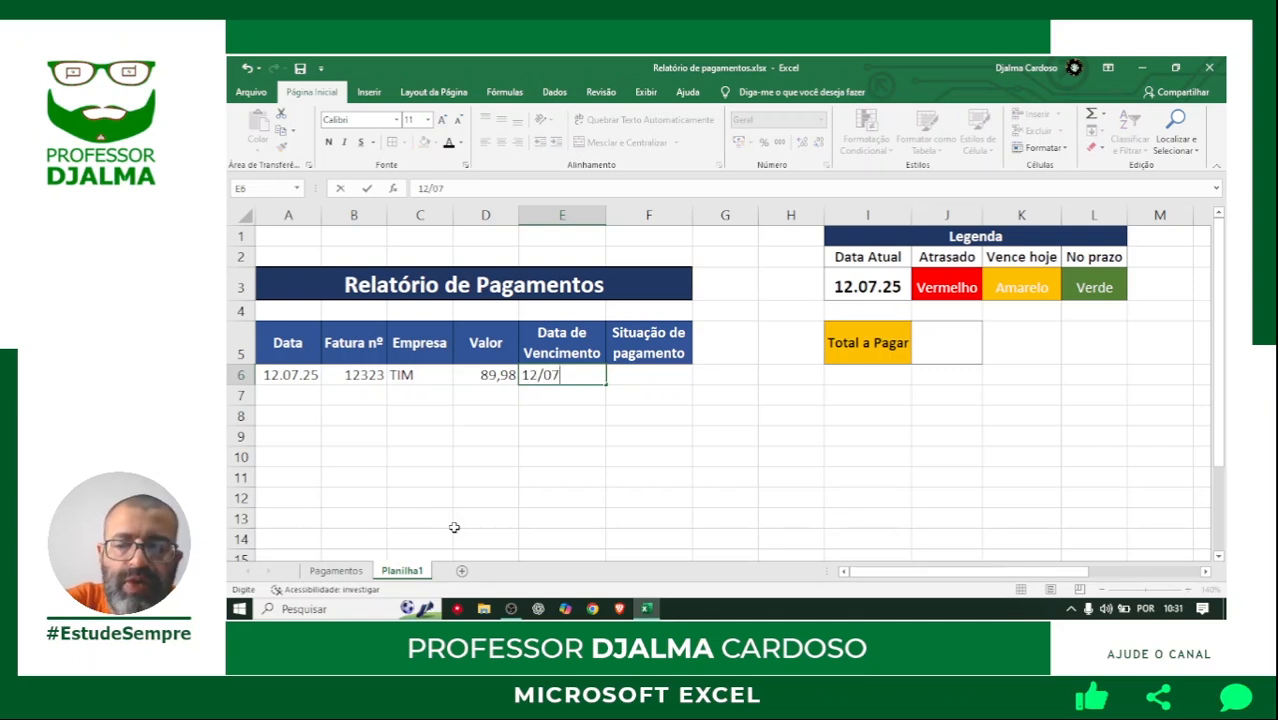
{"action": "key", "text": "BackSpace"}
{"action": "key", "text": "BackSpace"}
{"action": "key", "text": "BackSpace"}
{"action": "key", "text": "BackSpace"}
{"action": "key", "text": "BackSpace"}
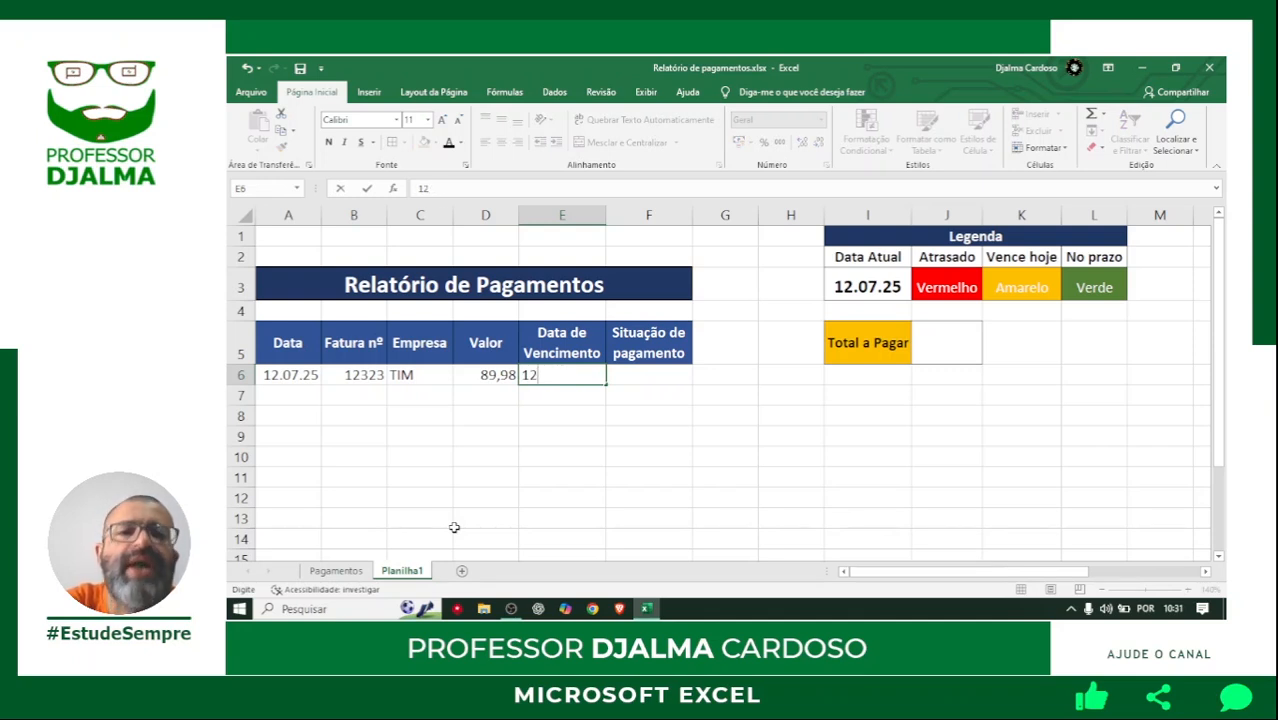
{"action": "type", "text": "0/0"}
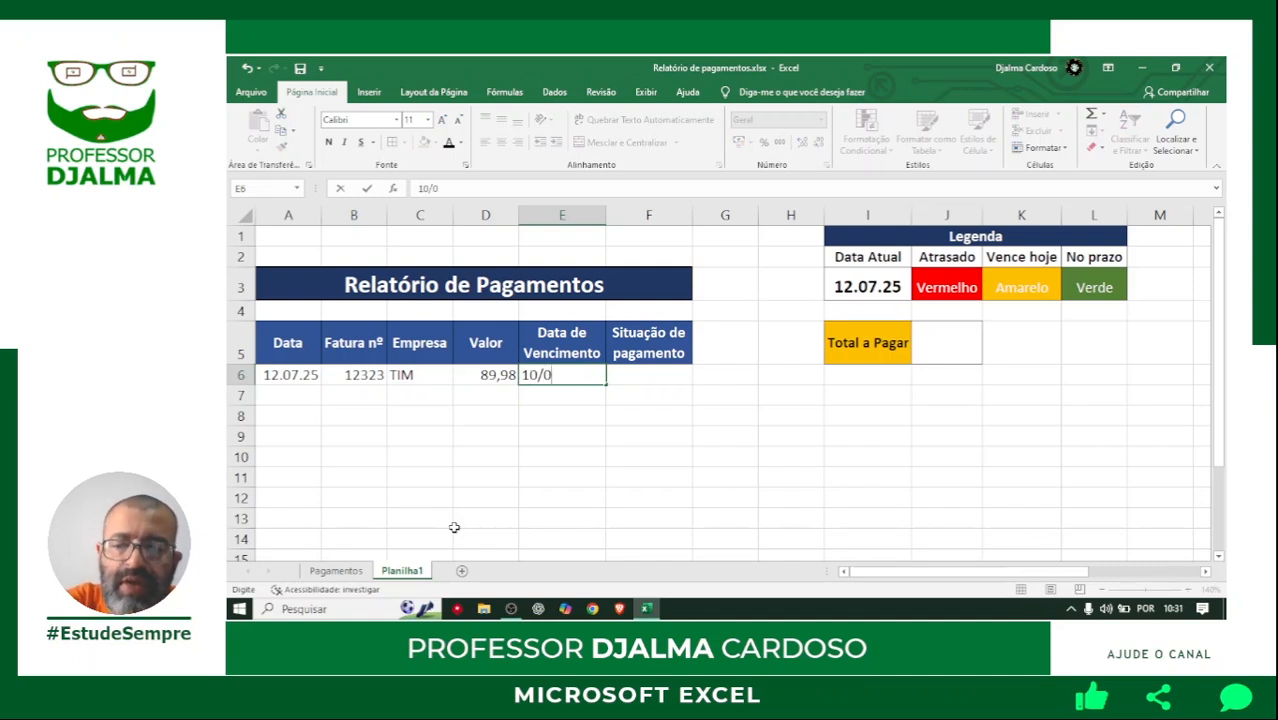
{"action": "type", "text": "7/25"}
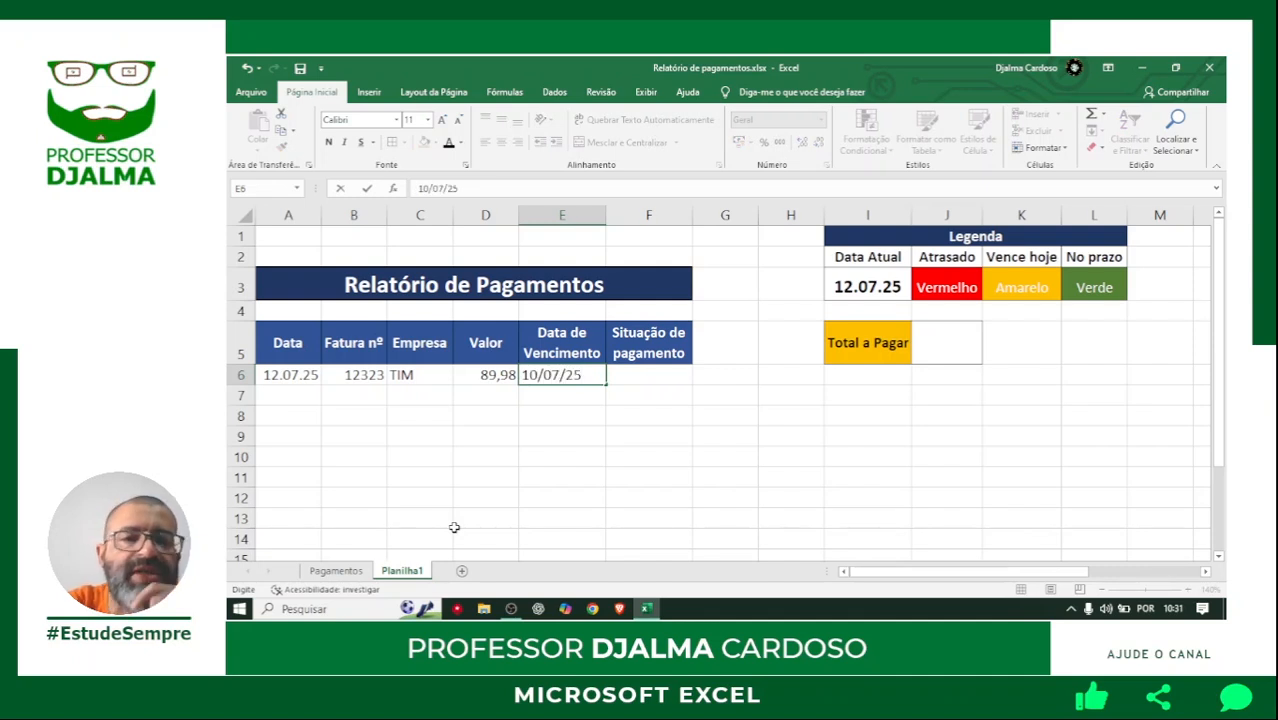
{"action": "key", "text": "Tab"}
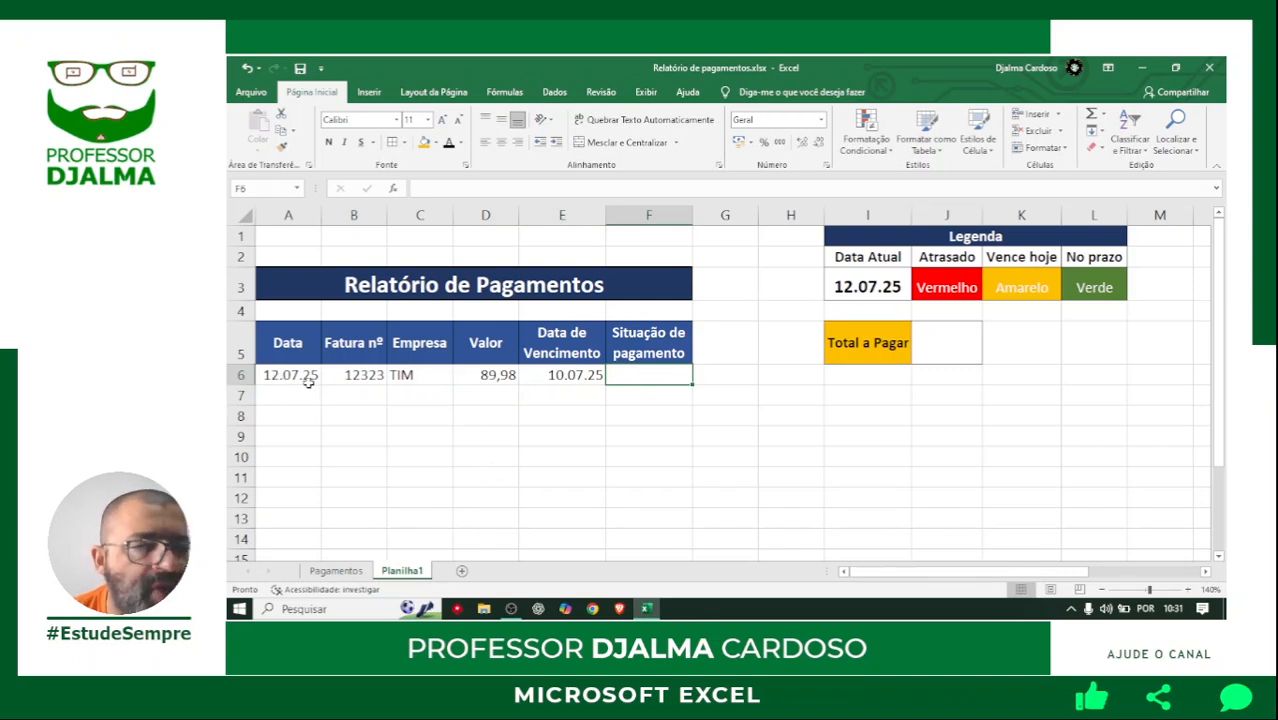
Apply the accounting number format in R$ to the amount in D6, and select F6.
{"action": "left_click", "coordinate": [489, 376]}
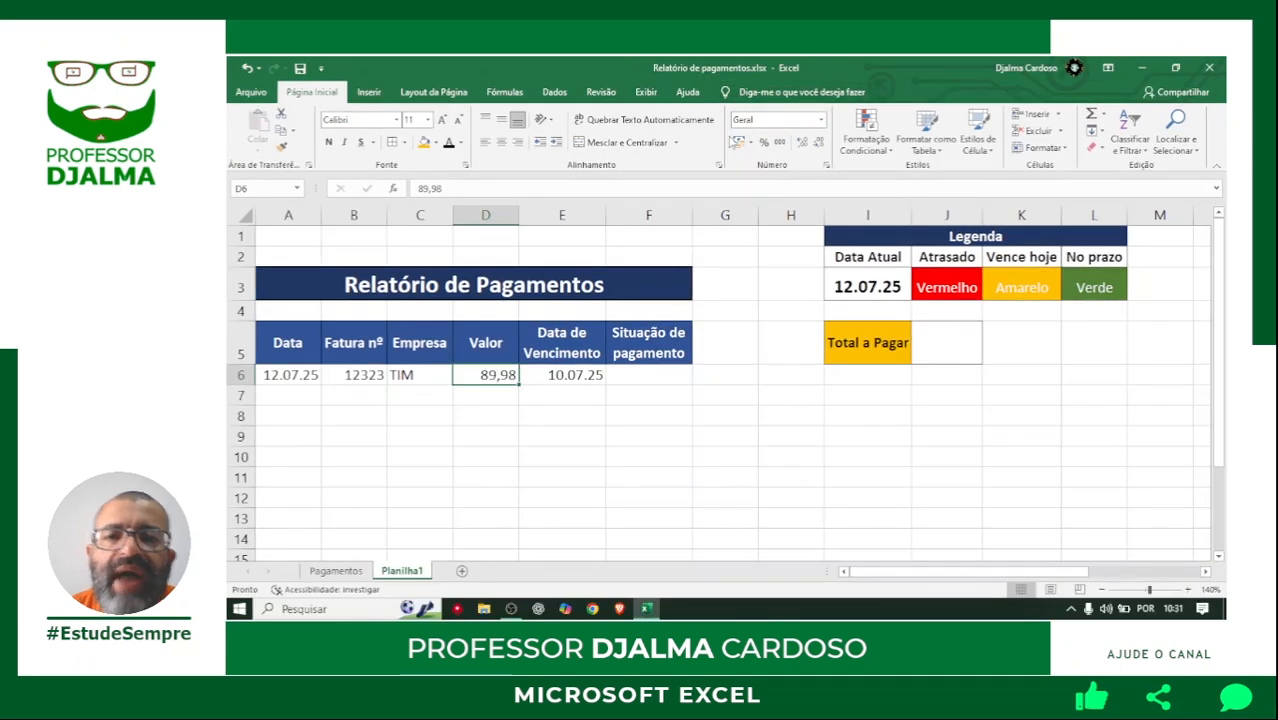
{"action": "left_click", "coordinate": [749, 227]}
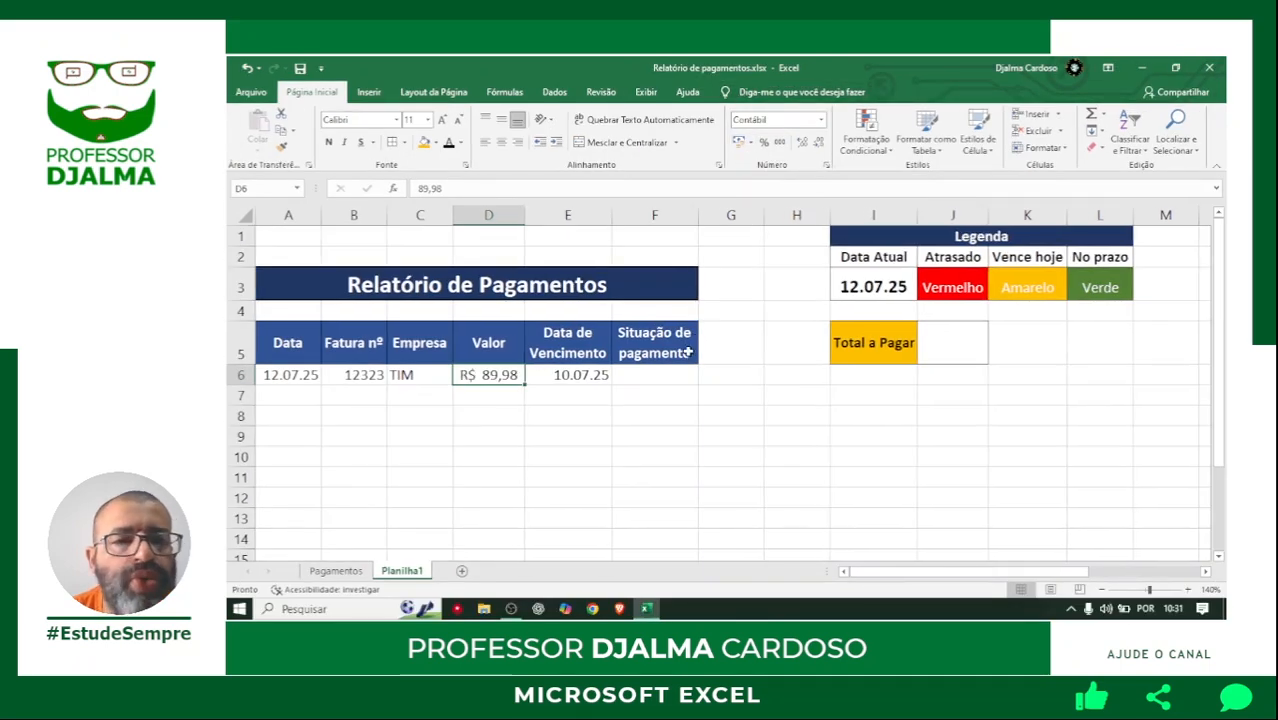
{"action": "left_click", "coordinate": [612, 422]}
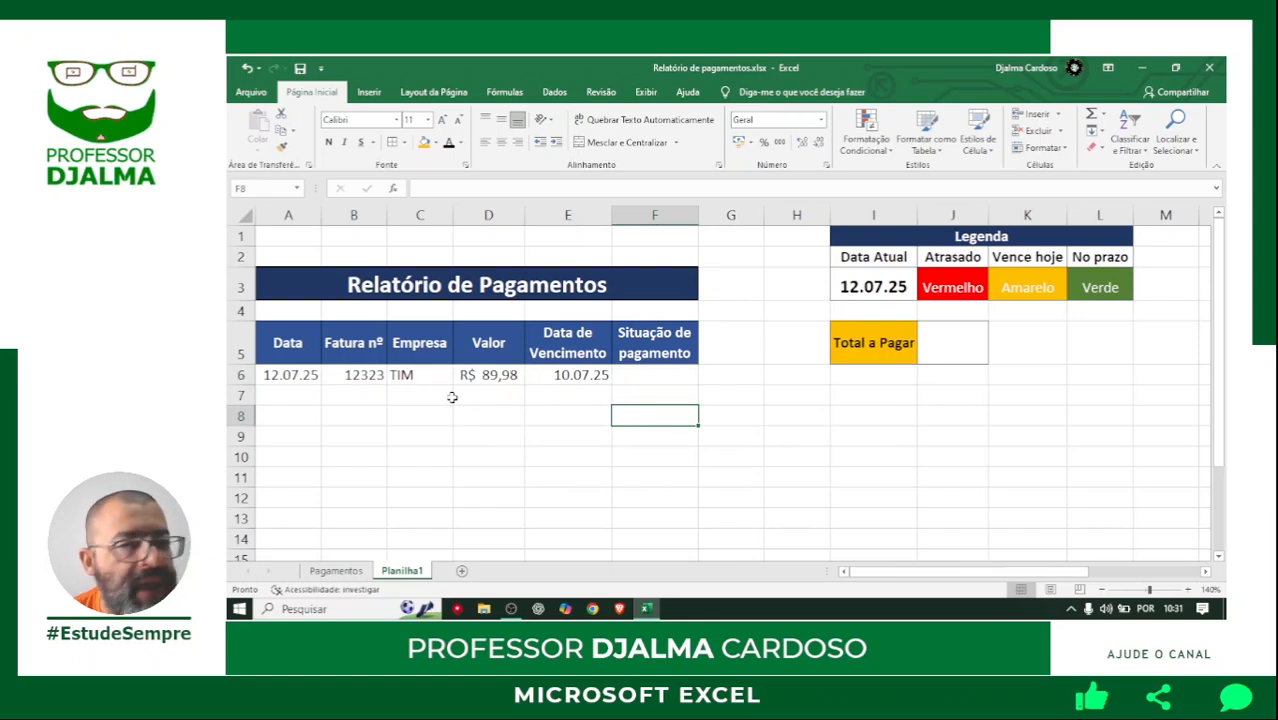
{"action": "left_click", "coordinate": [655, 377]}
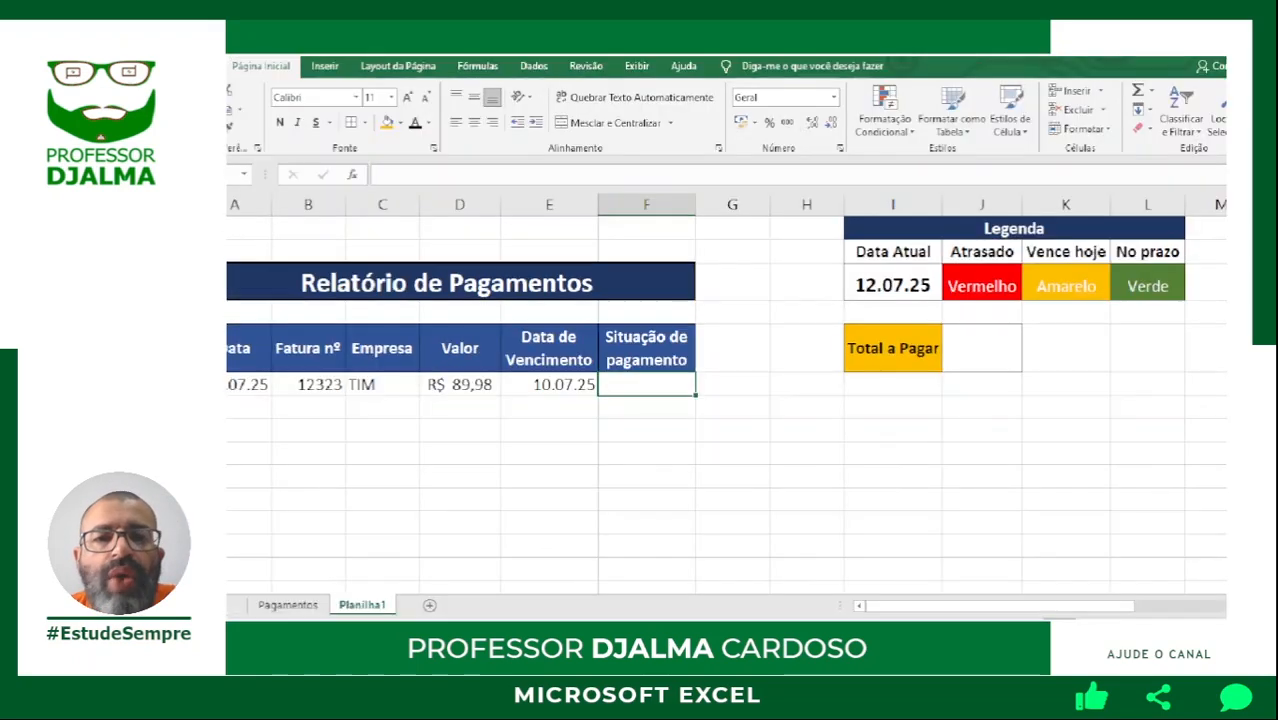
{"action": "left_click", "coordinate": [770, 234]}
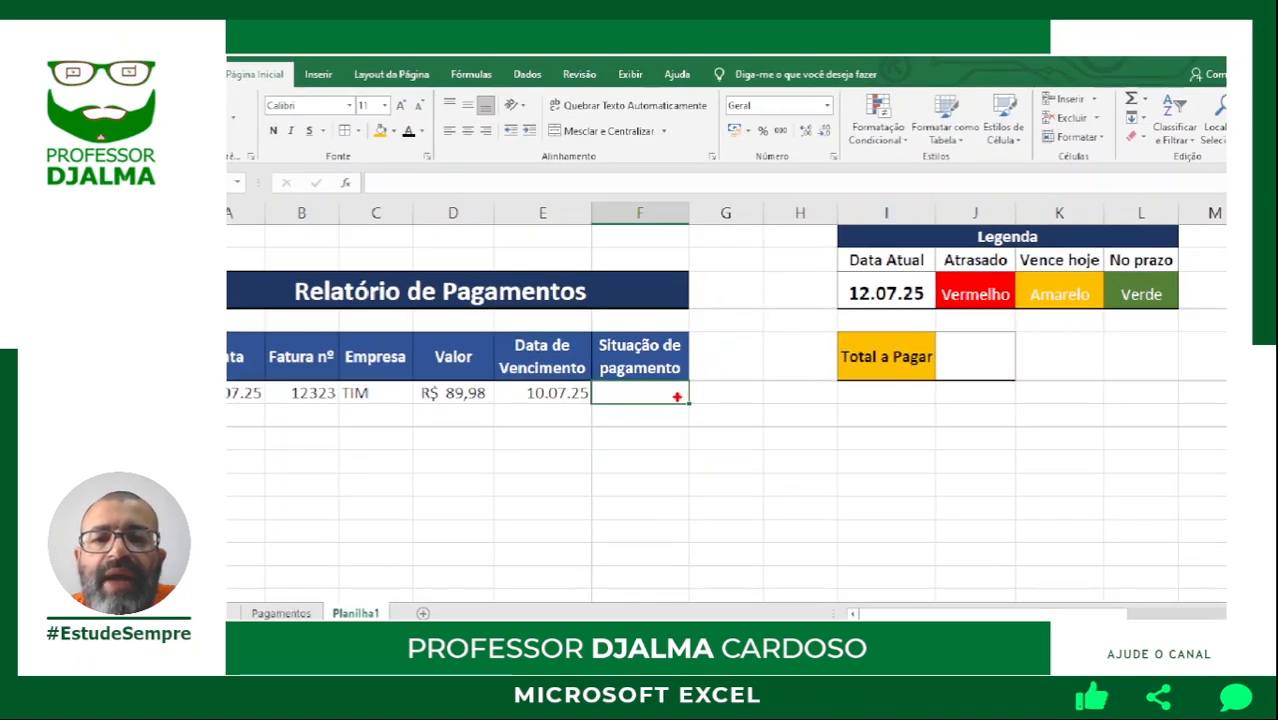
{"action": "mouse_move", "coordinate": [676, 396]}
{"action": "left_mouse_down"}
{"action": "mouse_move", "coordinate": [928, 162]}
{"action": "mouse_move", "coordinate": [1160, 156]}
{"action": "left_mouse_up"}
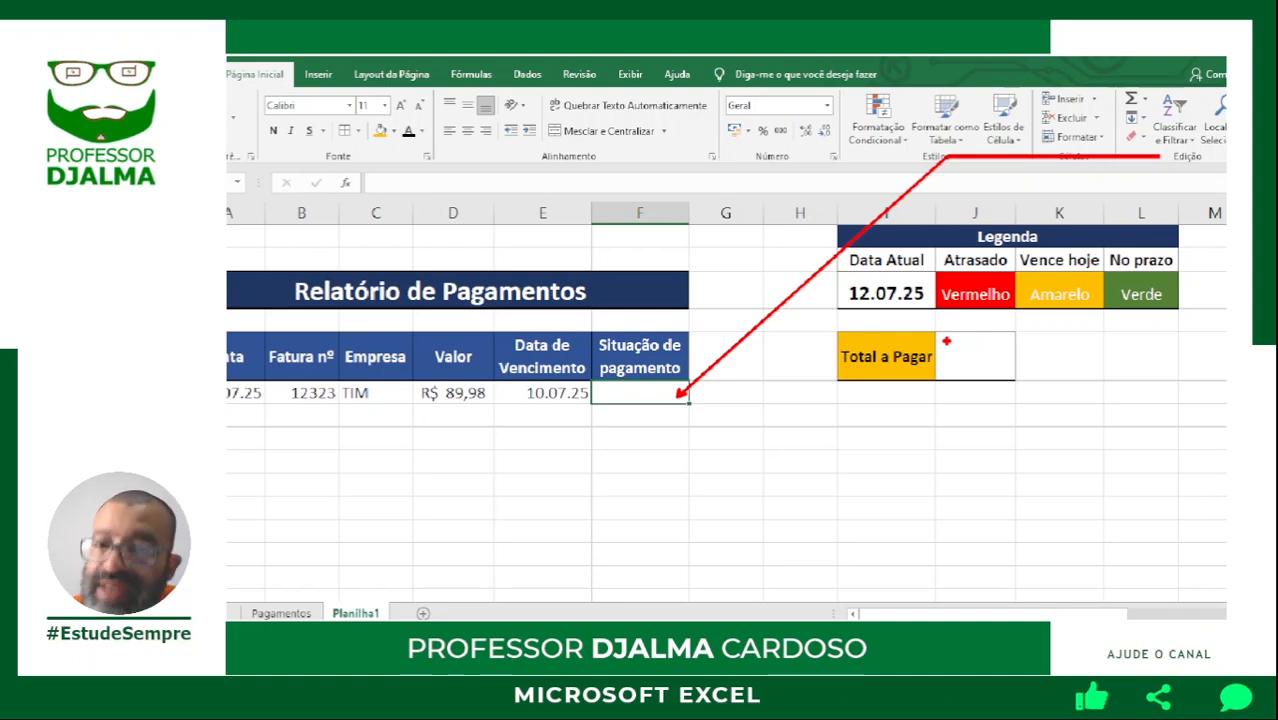
{"action": "key", "text": "Escape"}
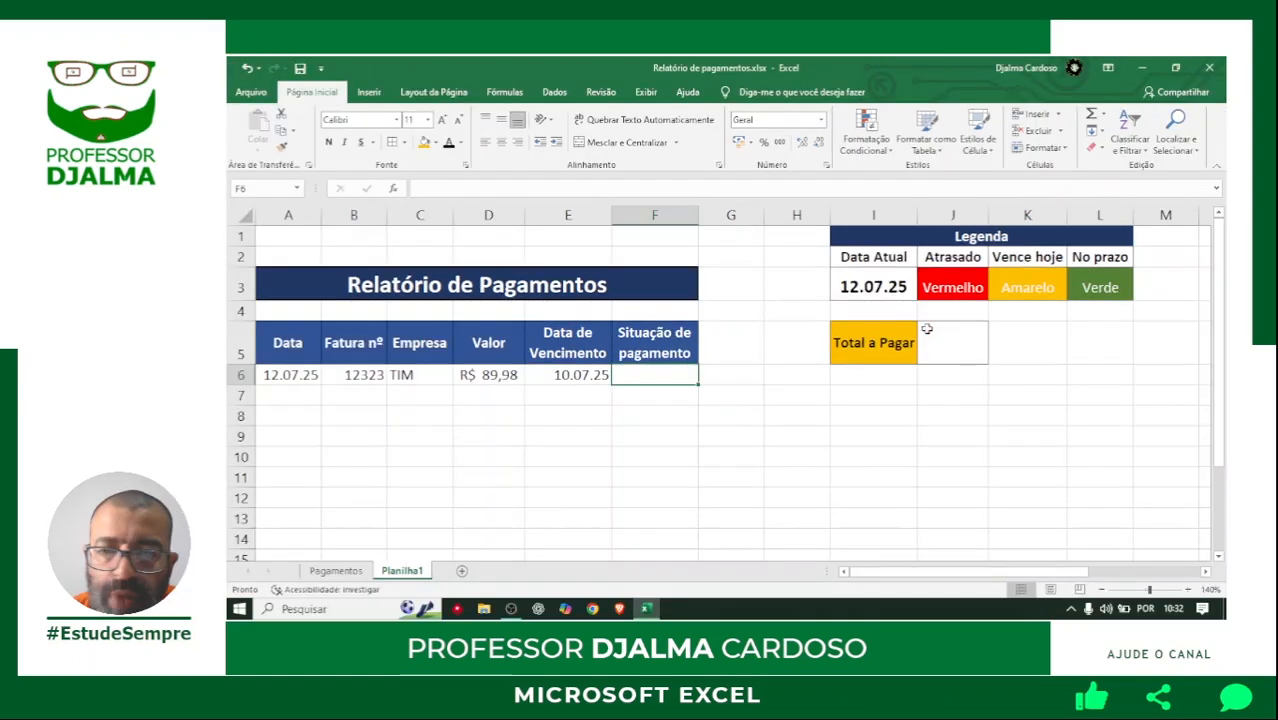
Begin an SE formula in F6 that tests whether due date E6 is earlier than the absolute reference $I$3.
{"action": "left_click", "coordinate": [1190, 590]}
{"action": "left_click", "coordinate": [1190, 590]}
{"action": "left_click", "coordinate": [1190, 590]}
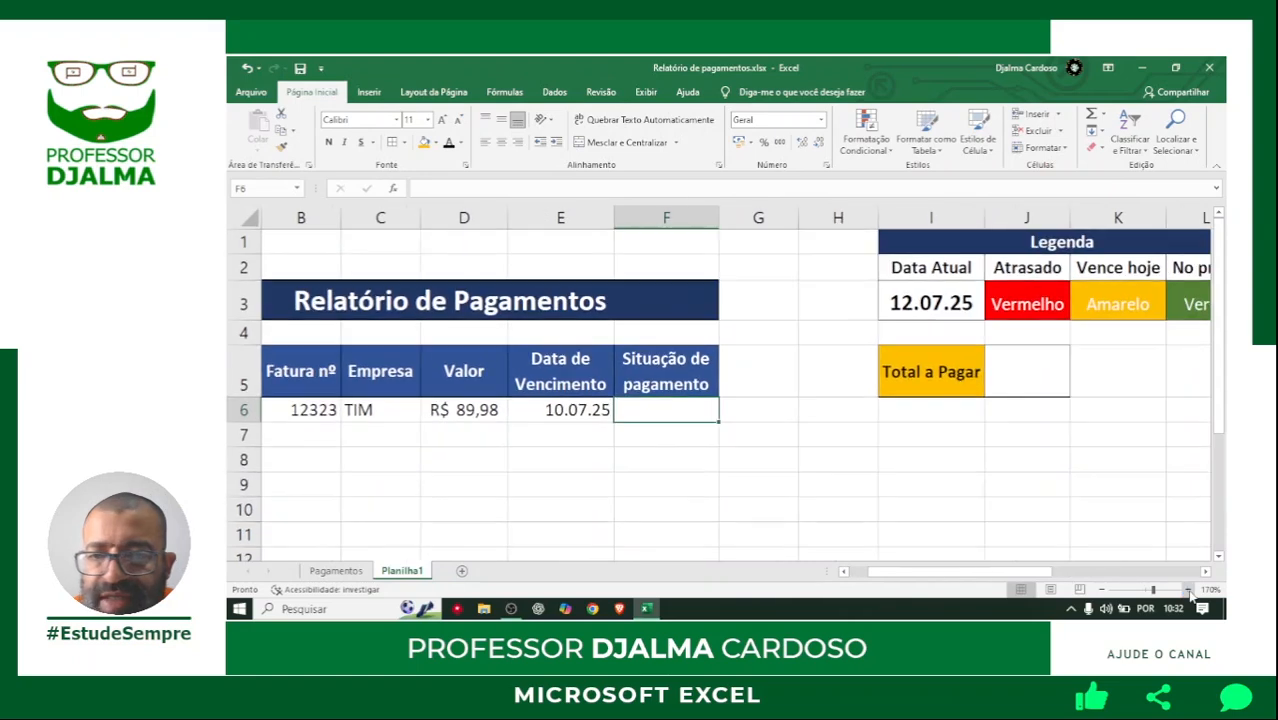
{"action": "left_click", "coordinate": [1190, 590]}
{"action": "left_click", "coordinate": [1190, 590]}
{"action": "left_click", "coordinate": [1190, 590]}
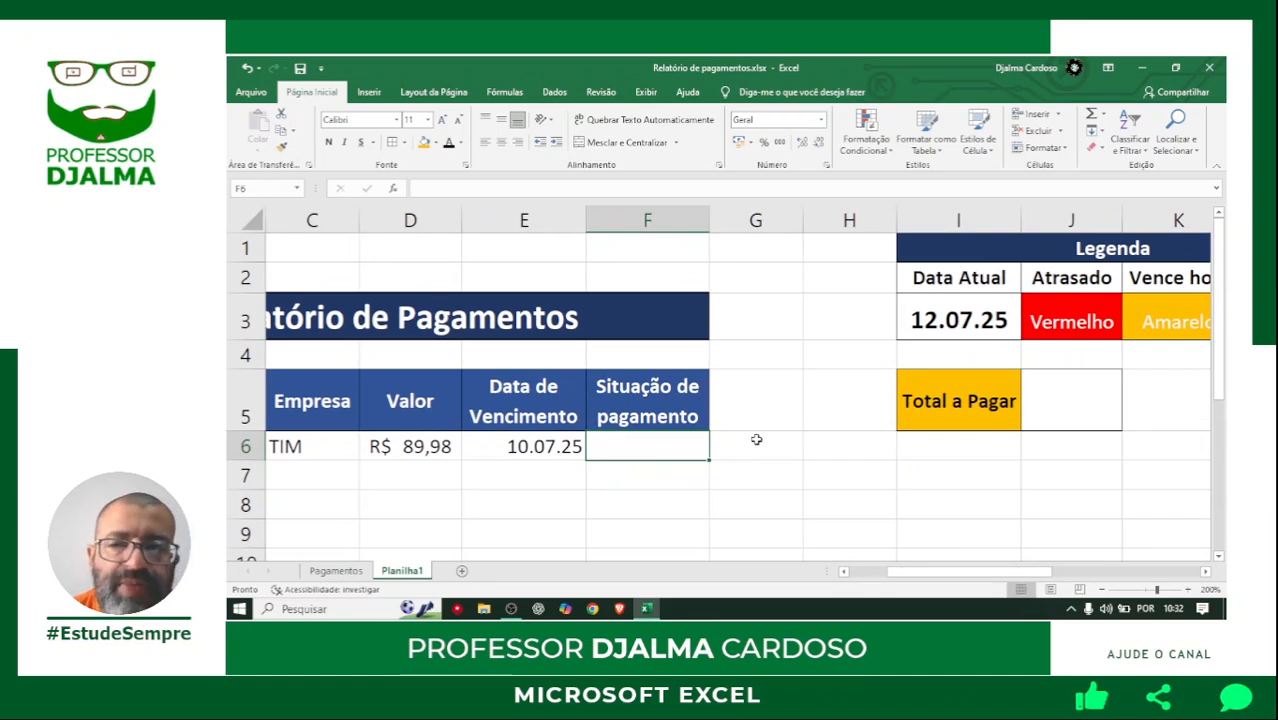
{"action": "left_click", "coordinate": [1100, 590]}
{"action": "left_click", "coordinate": [1100, 590]}
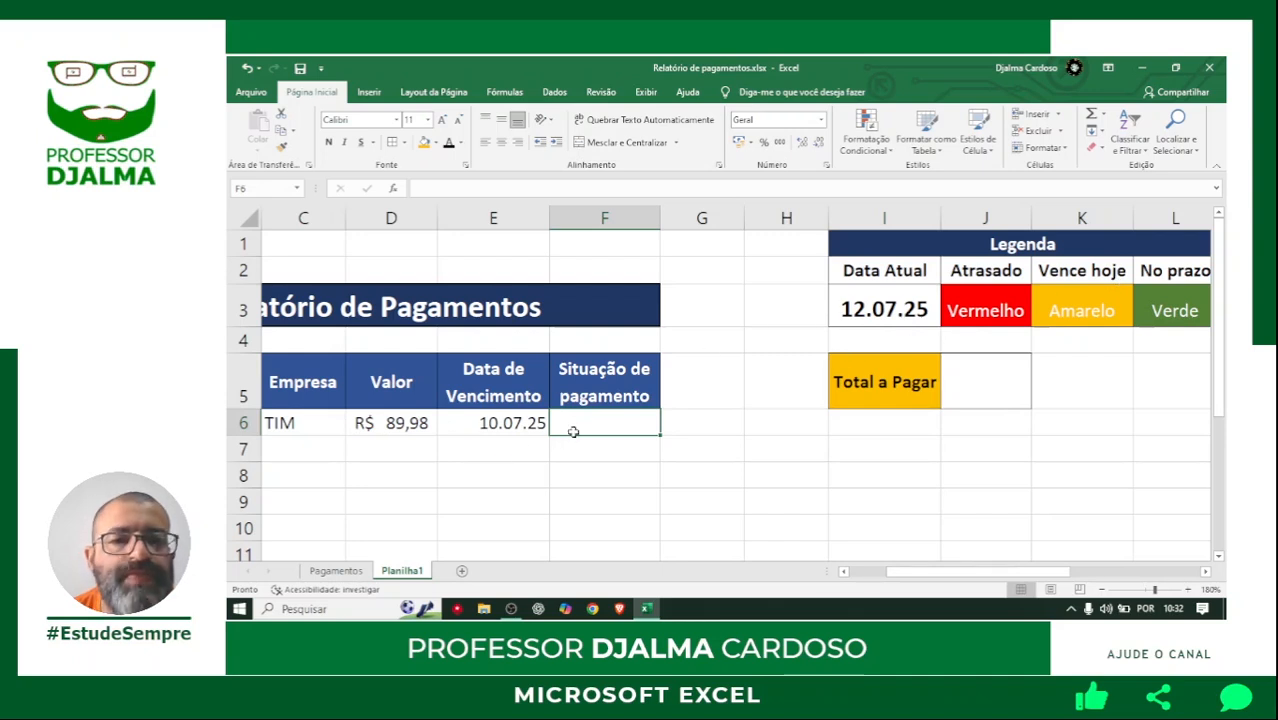
{"action": "type", "text": "=se("}
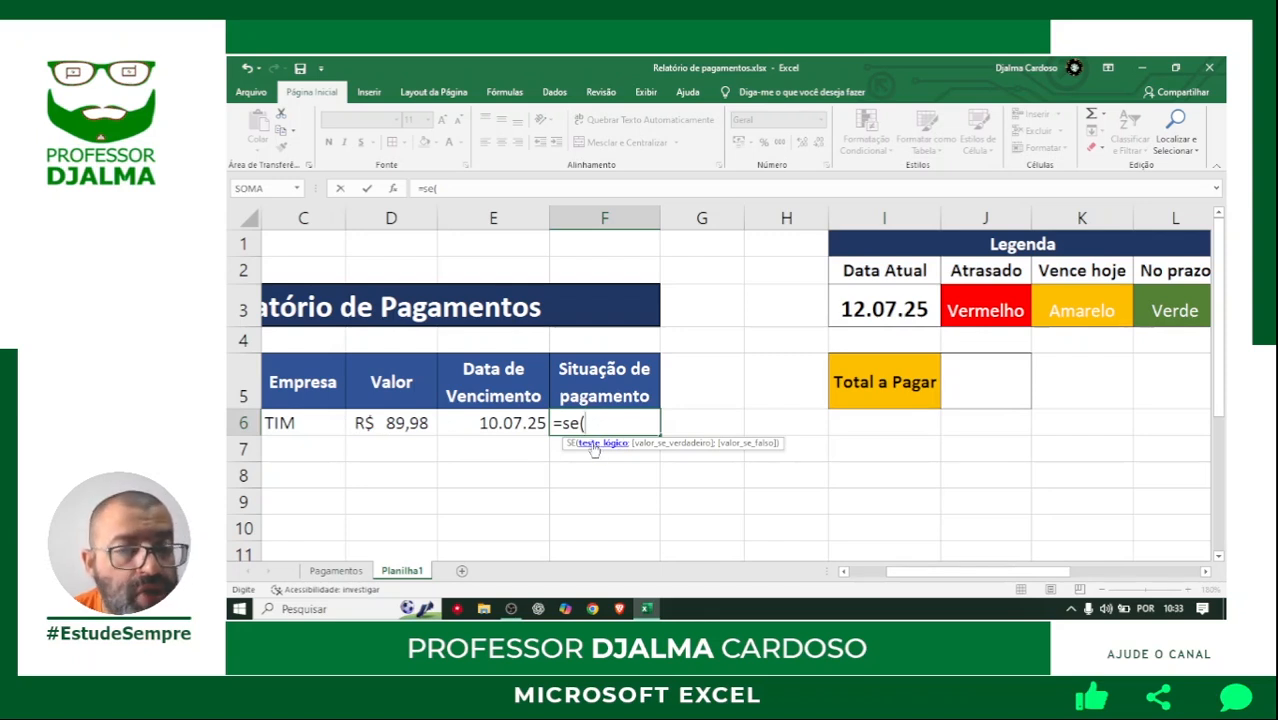
{"action": "left_click", "coordinate": [508, 422]}
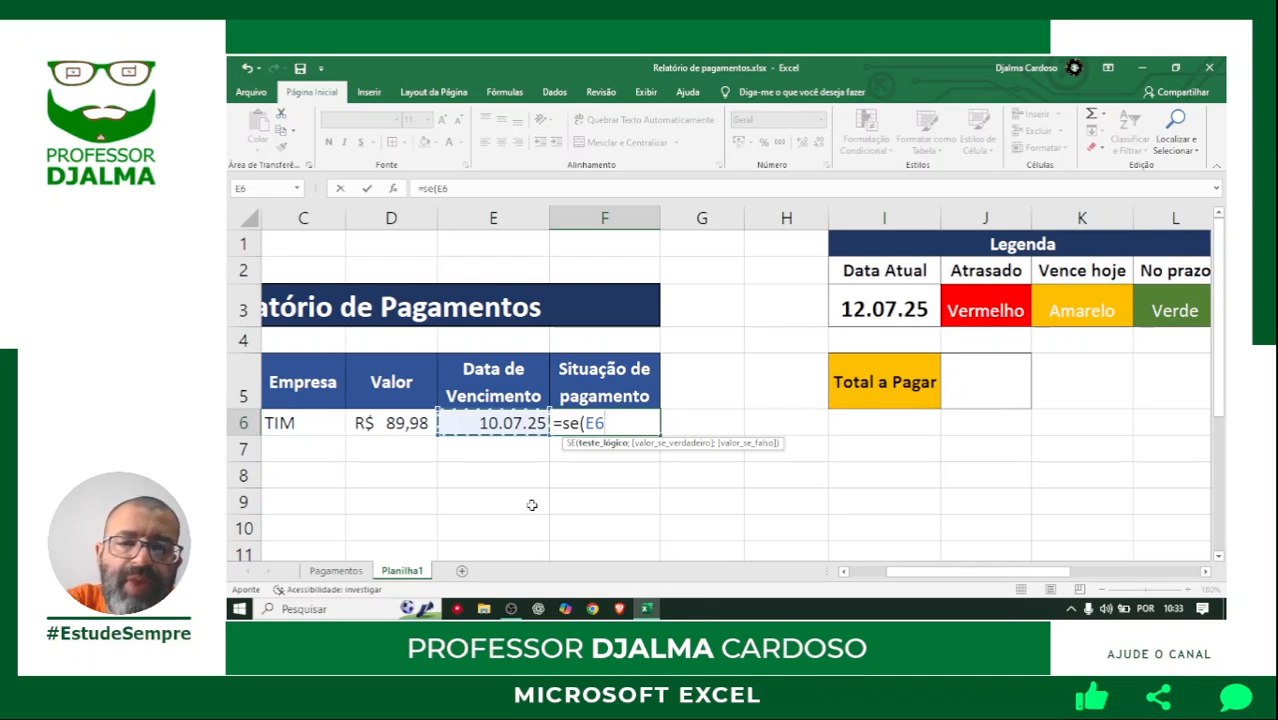
{"action": "type", "text": "<"}
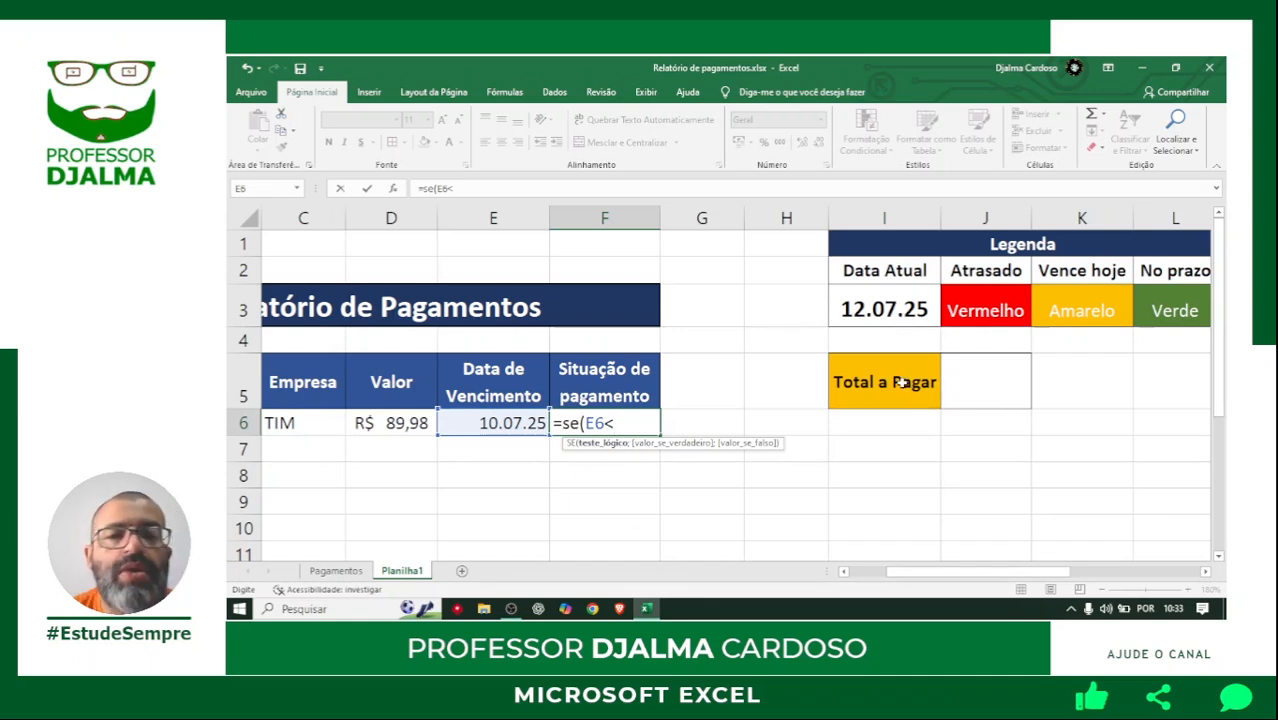
{"action": "left_click", "coordinate": [885, 309]}
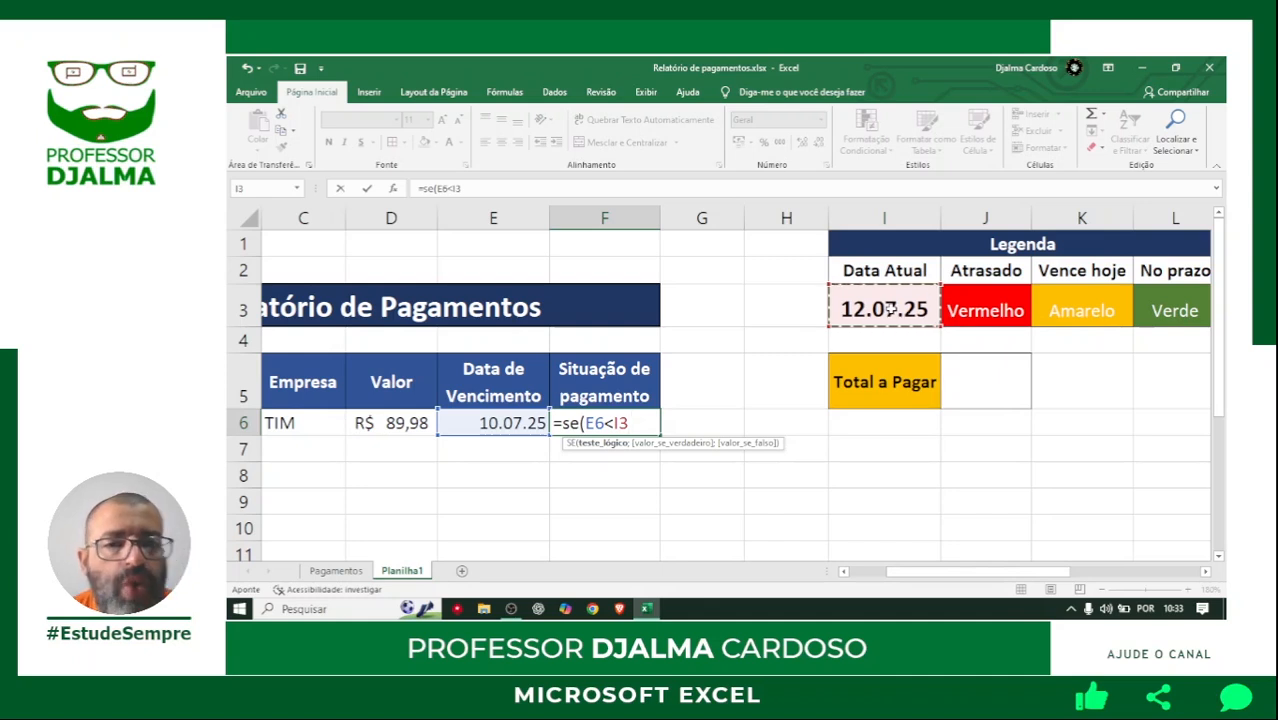
{"action": "key", "text": "F4"}
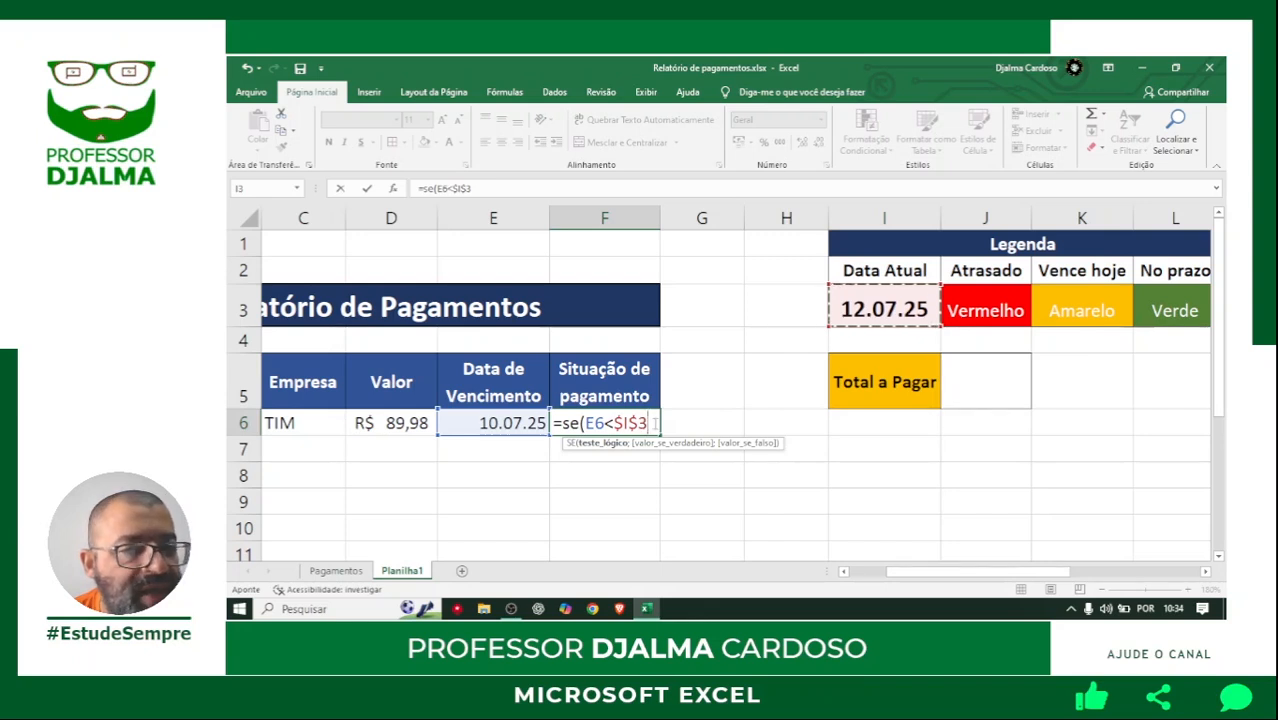
Set "Atrasado" as the value if true in the F6 formula and continue to the value-if-false argument.
{"action": "type", "text": ";"}
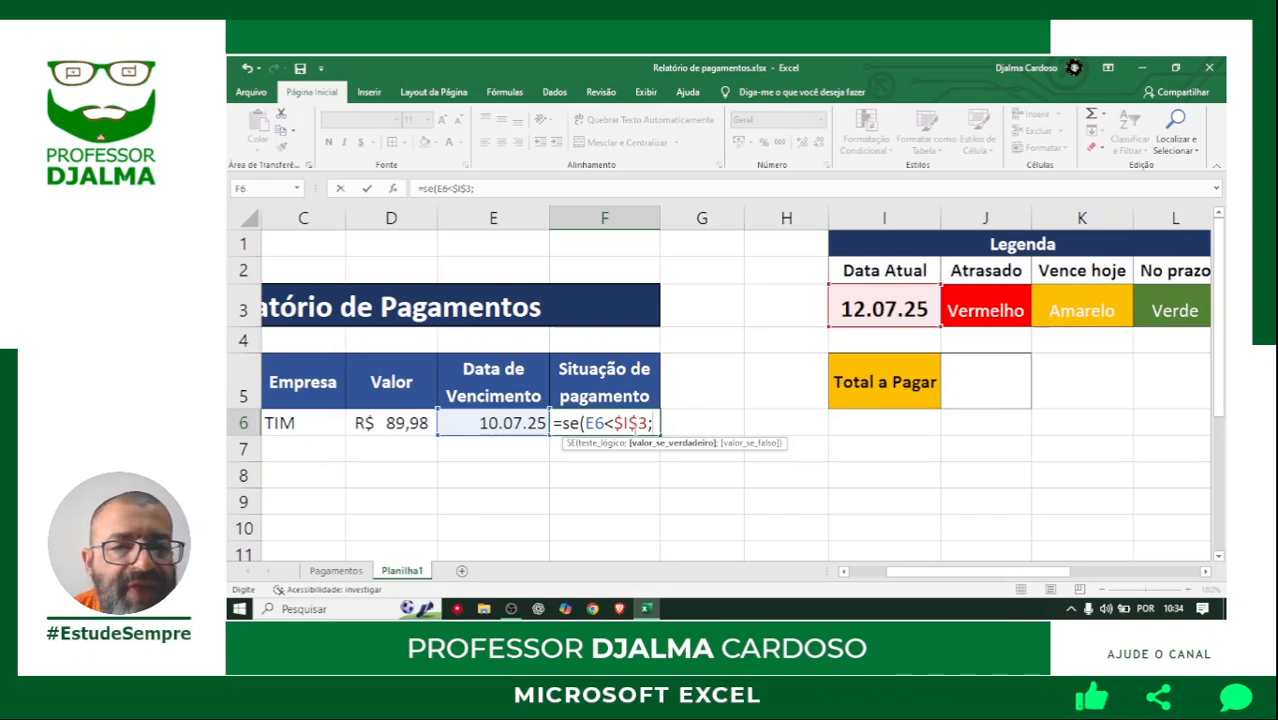
{"action": "type", "text": "\"Atrasad"}
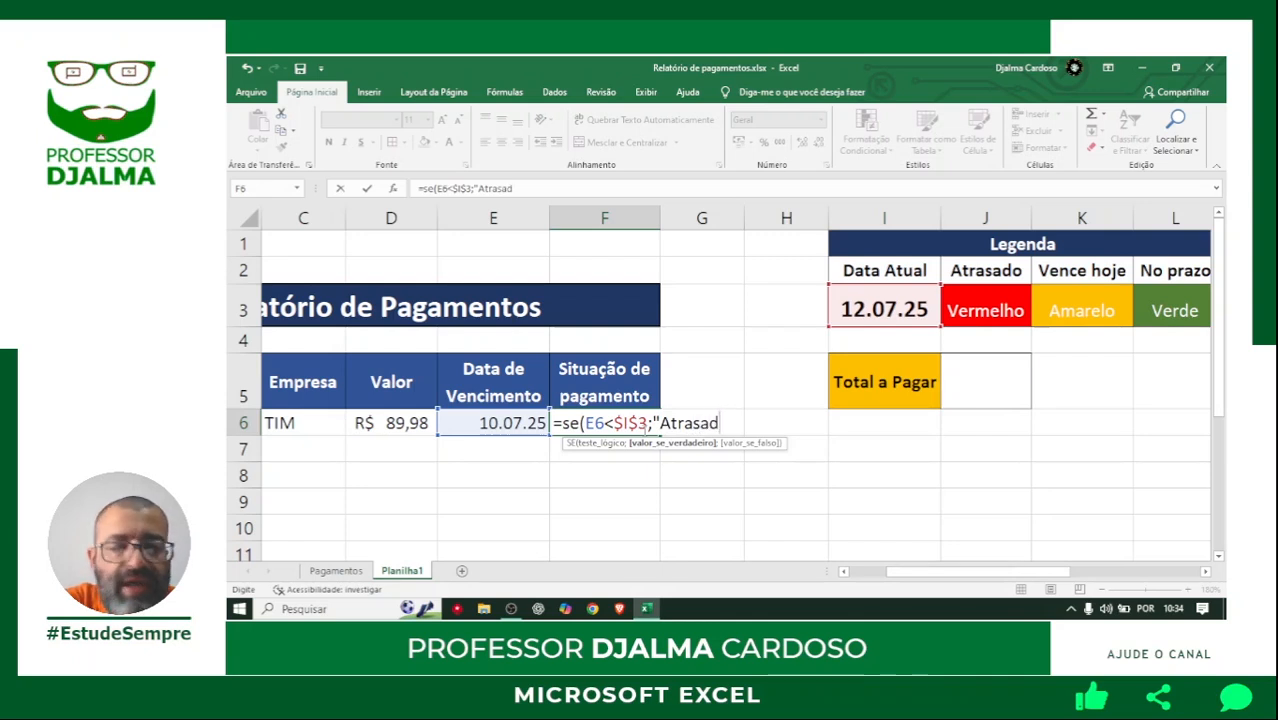
{"action": "type", "text": "o\";"}
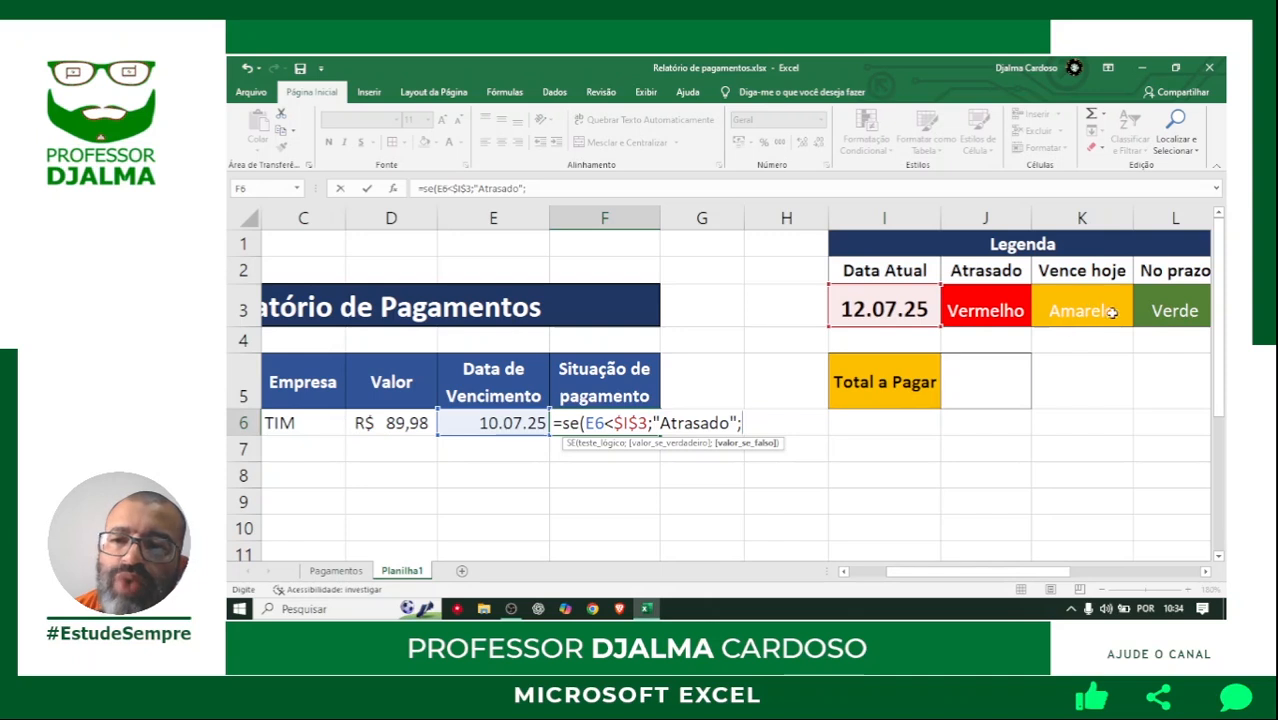
Nest a second SE in the F6 formula that tests whether due date E6 equals the absolute reference $I$3.
{"action": "type", "text": "se"}
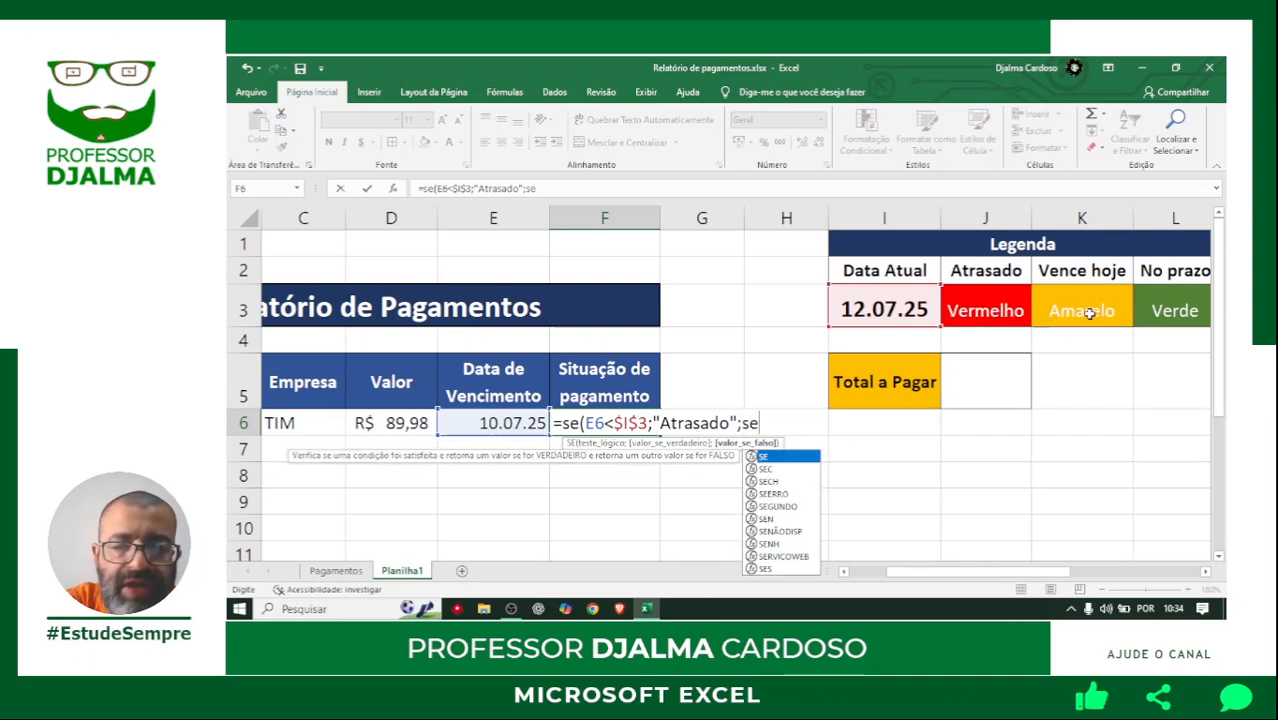
{"action": "type", "text": "("}
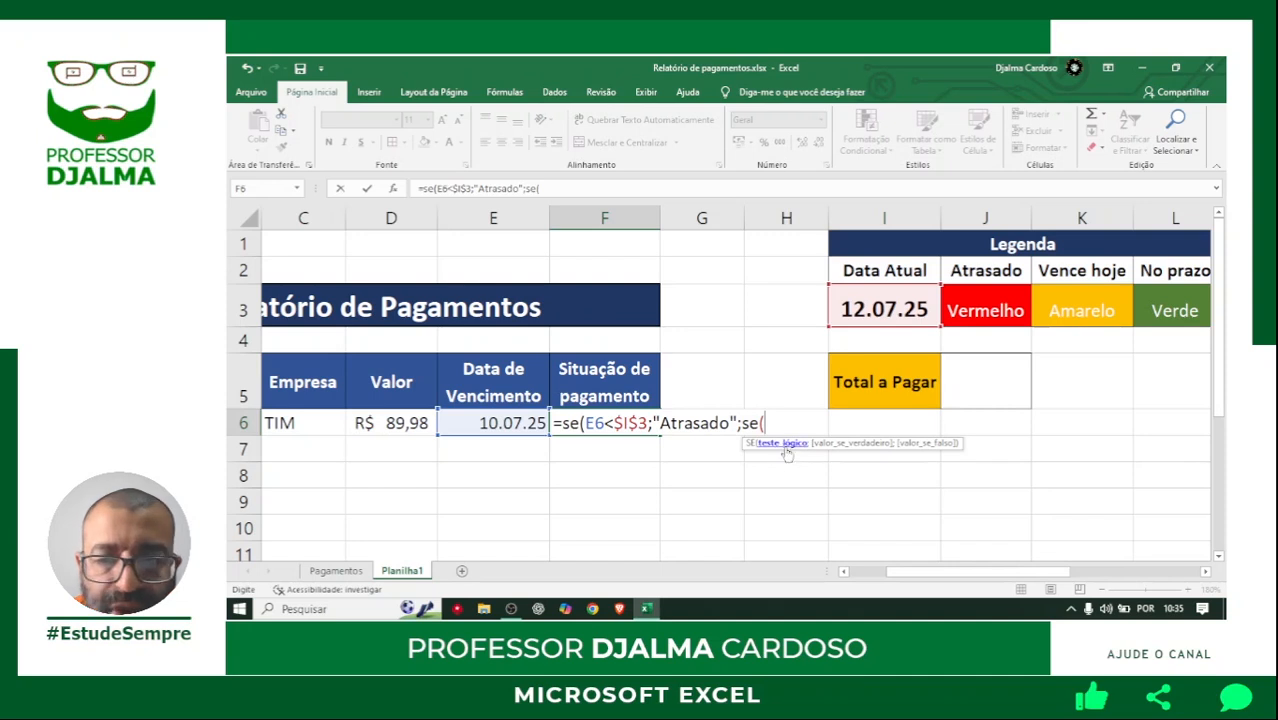
{"action": "left_click", "coordinate": [503, 423]}
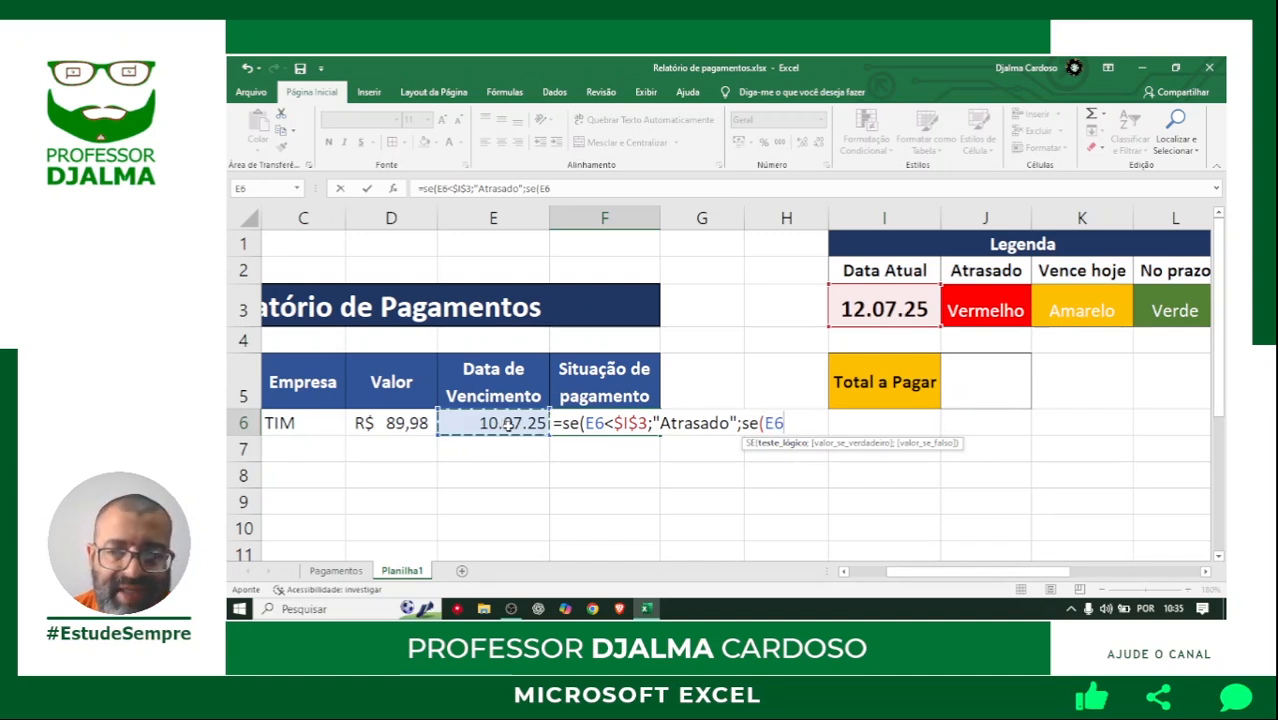
{"action": "type", "text": "="}
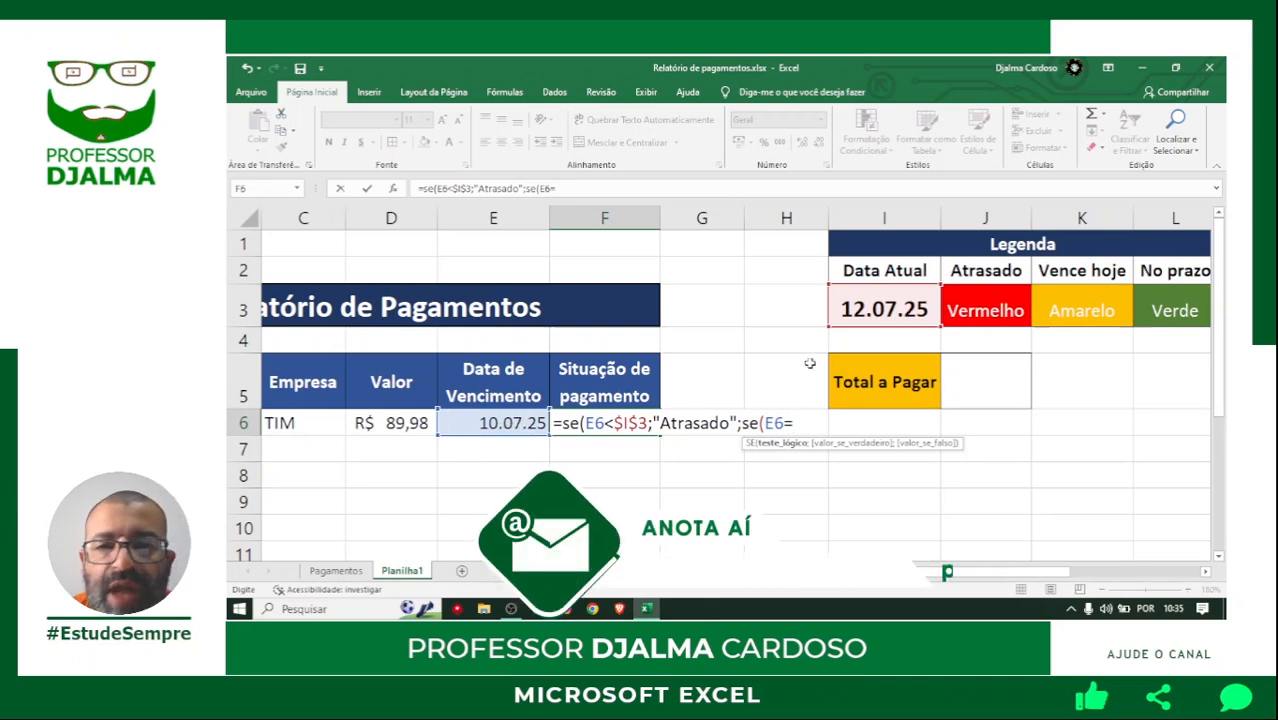
{"action": "left_click", "coordinate": [884, 311]}
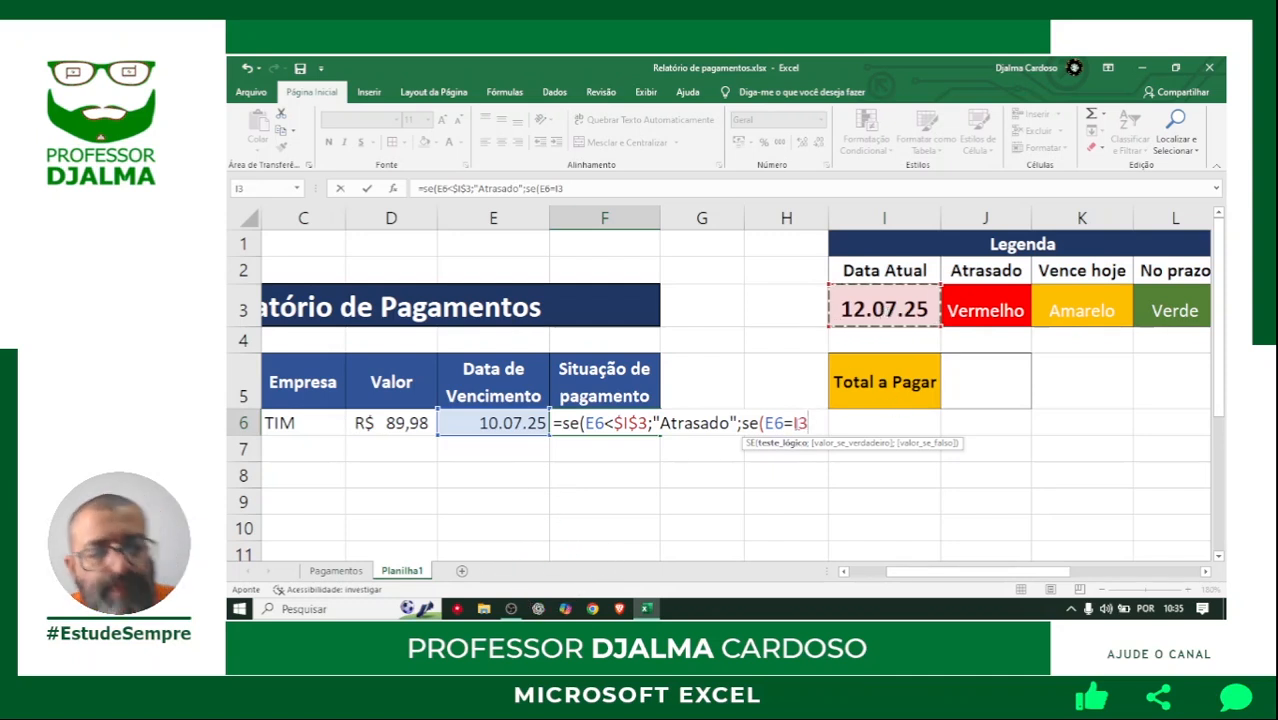
{"action": "key", "text": "F4"}
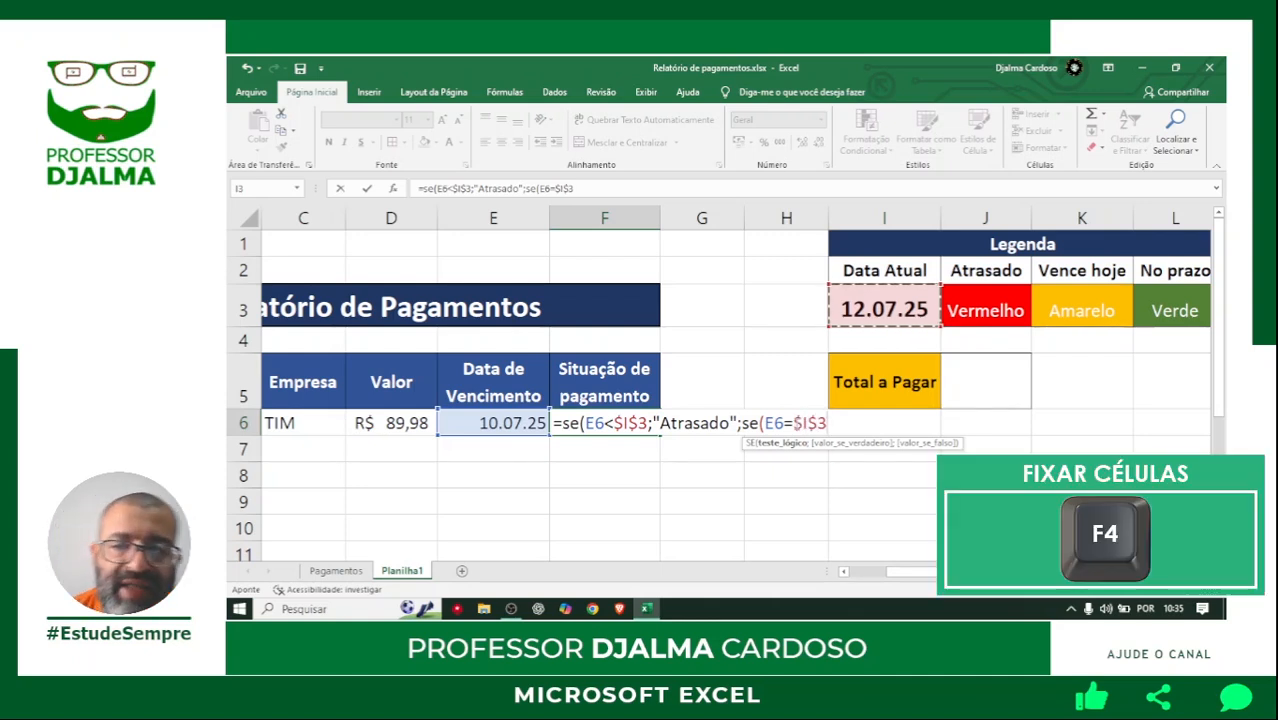
Set "Vence hoje" as the nested SE's value if true and continue to its value-if-false argument.
{"action": "type", "text": ";"}
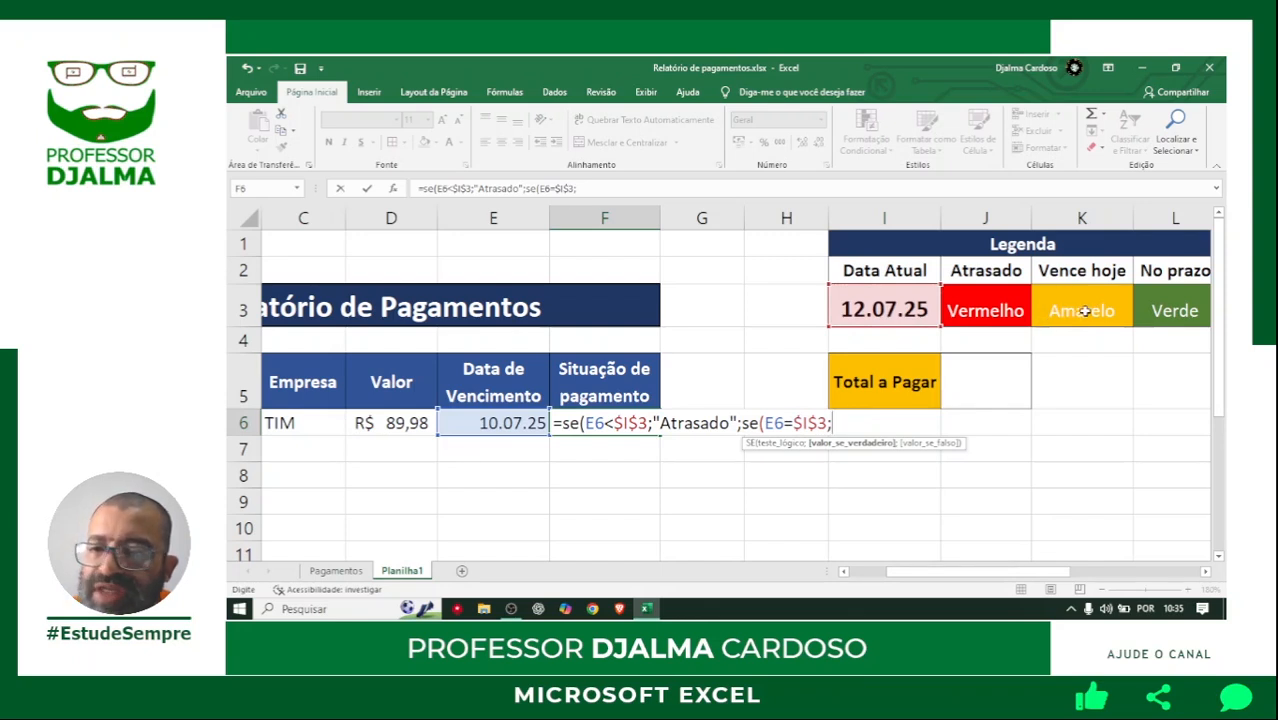
{"action": "type", "text": "\"Vence hoje"}
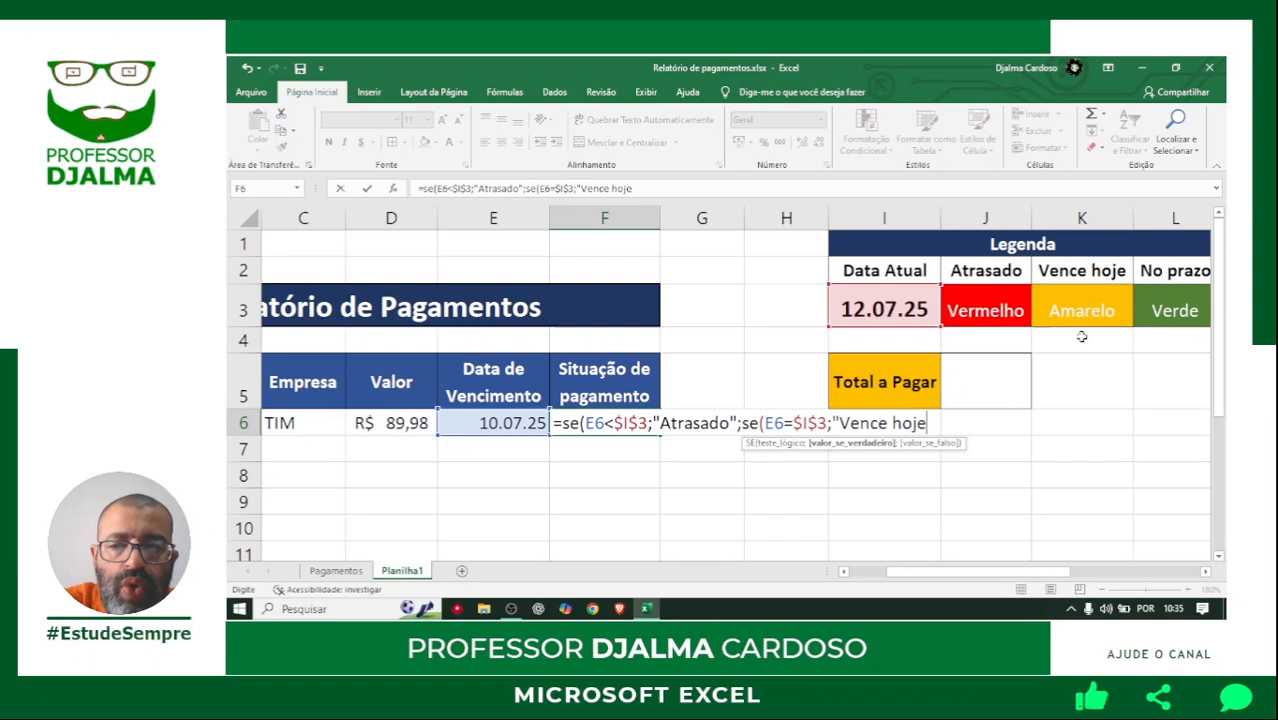
{"action": "type", "text": "\";"}
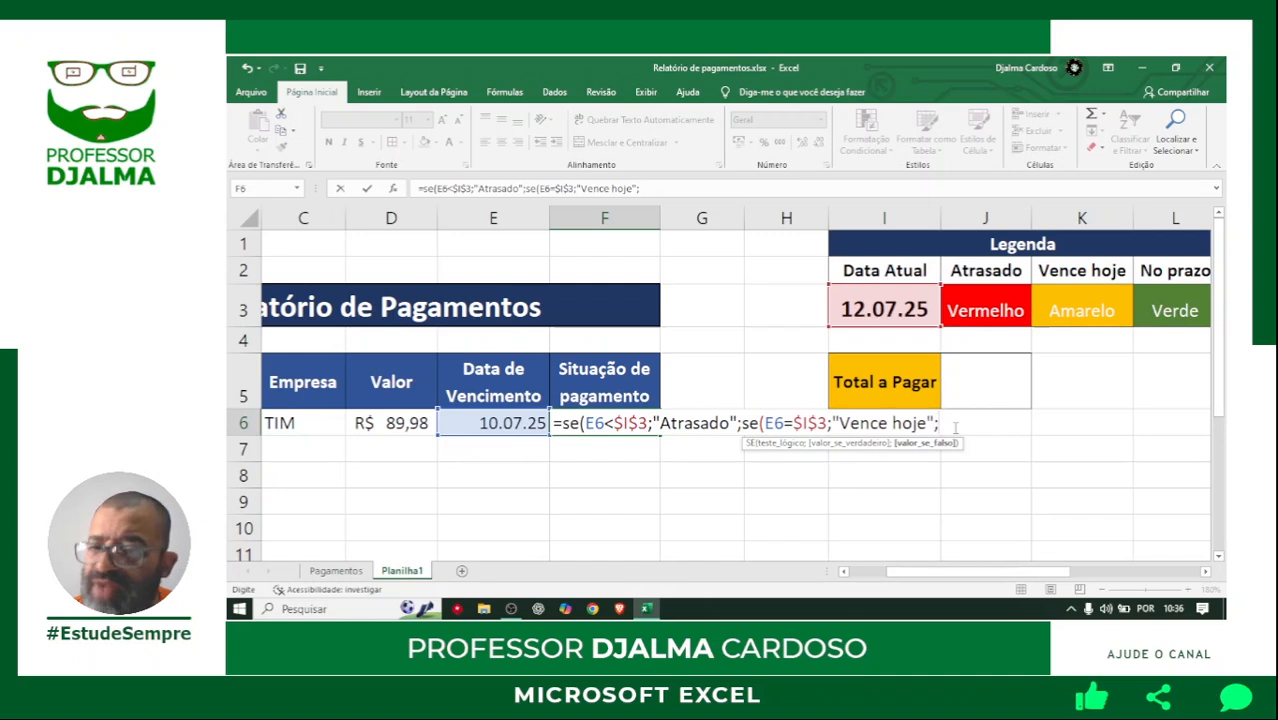
Set "No prazo" as the nested SE's value if false, close both functions, and enter the formula in F6.
{"action": "type", "text": "\""}
{"action": "type", "text": "No"}
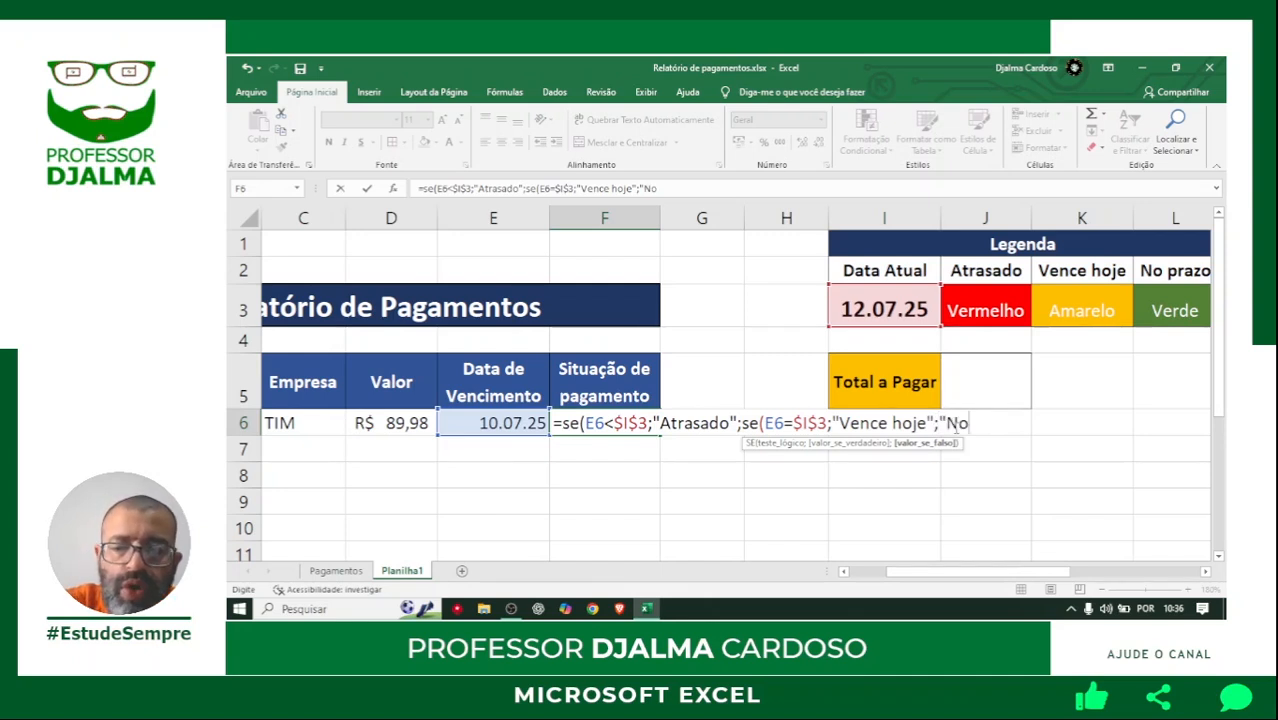
{"action": "type", "text": " prazo\""}
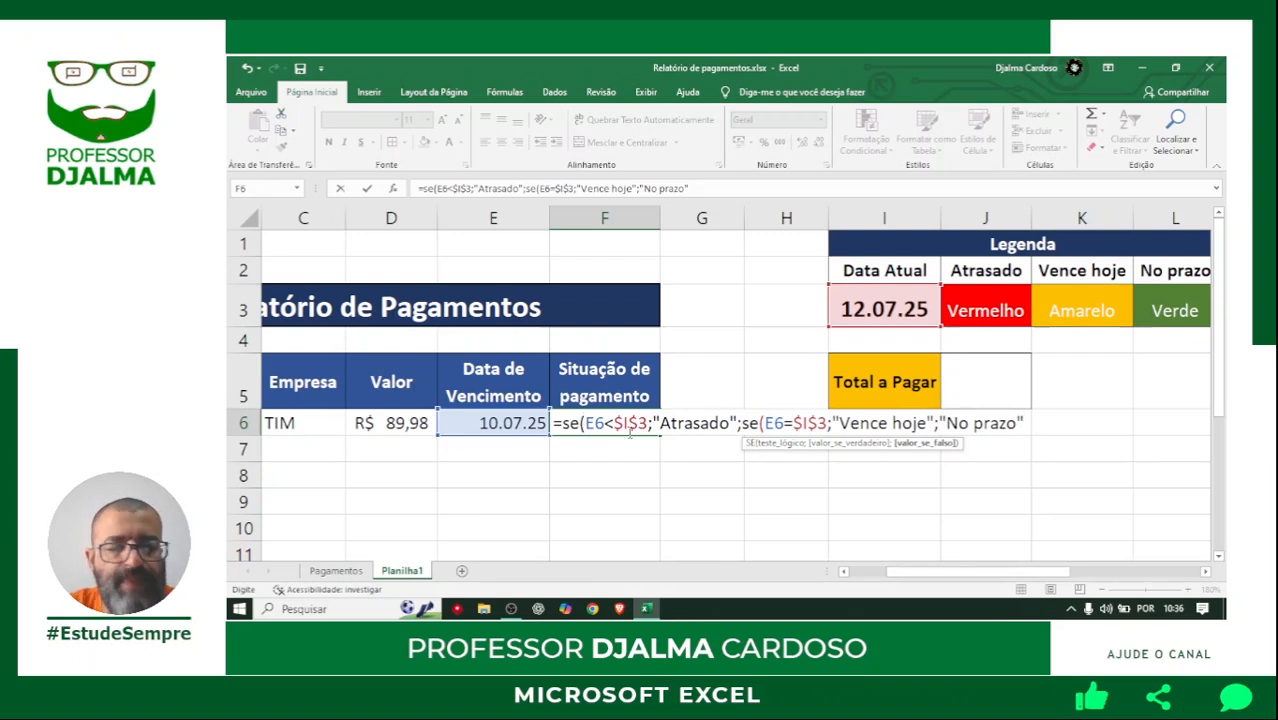
{"action": "type", "text": "))"}
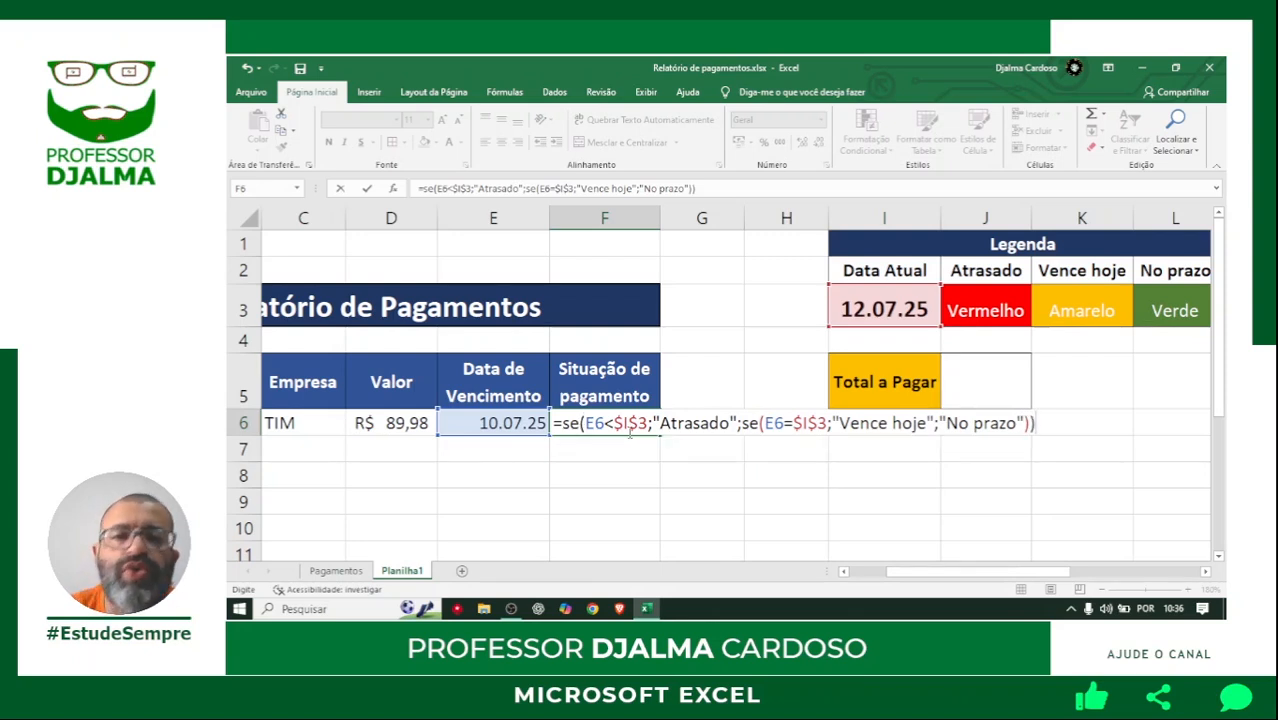
{"action": "key", "text": "Return"}
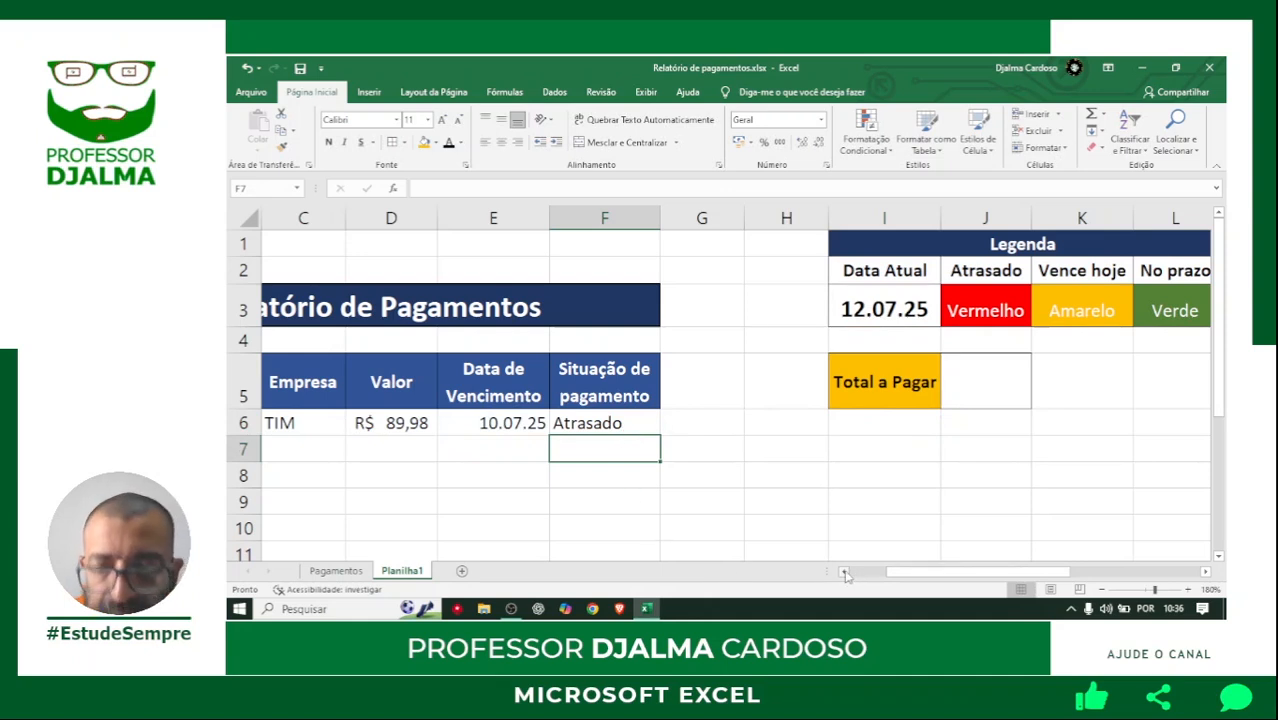
{"action": "left_click", "coordinate": [589, 425]}
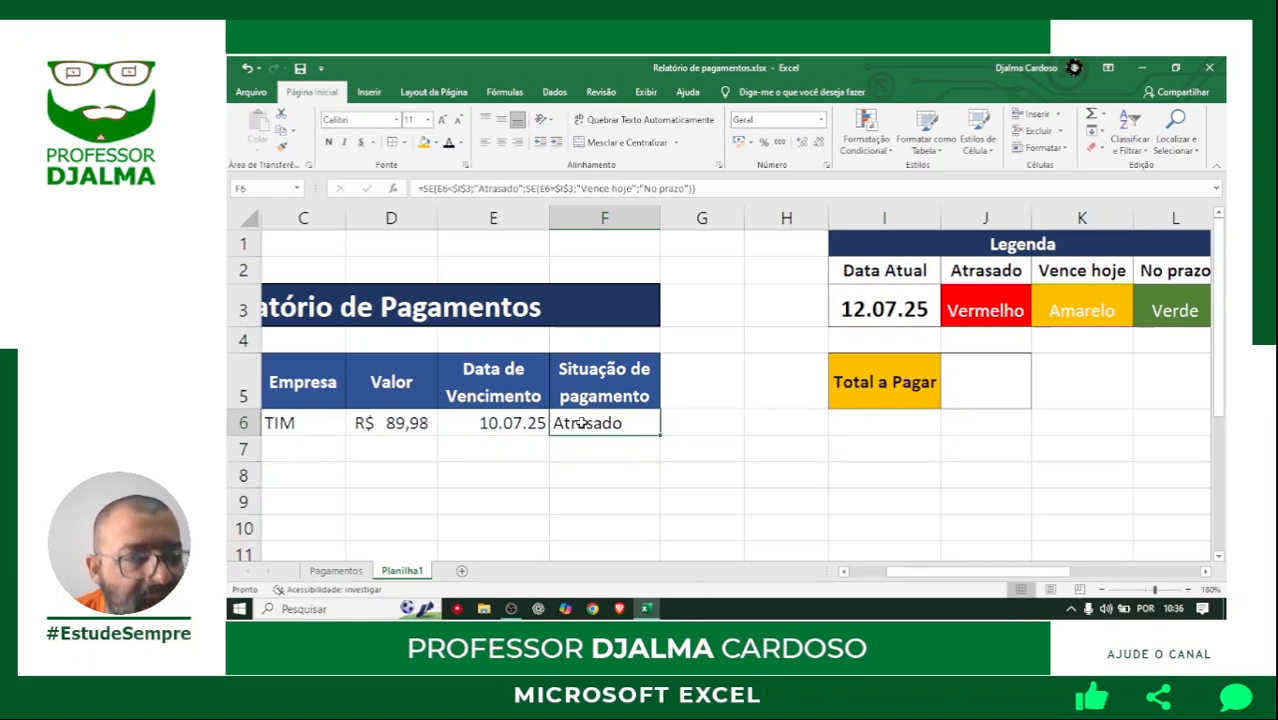
Test the status formula by changing the due date in E6 to 12/07/25.
{"action": "left_click", "coordinate": [495, 423]}
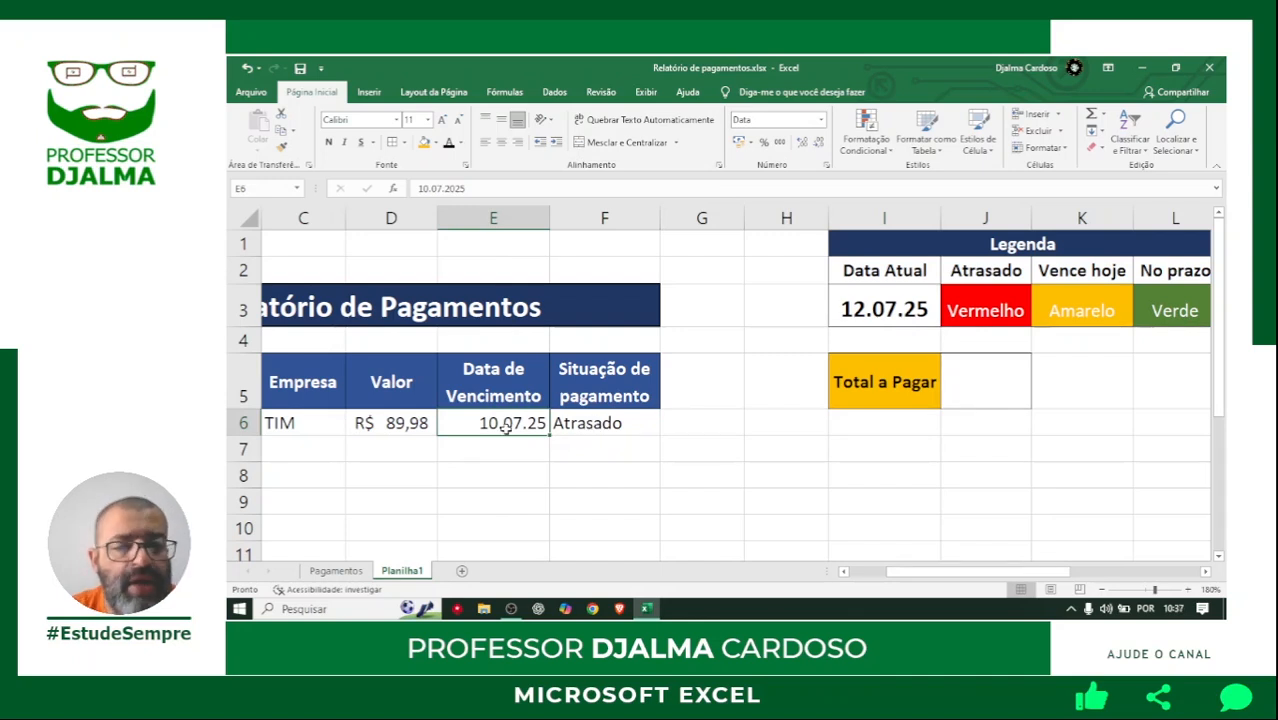
{"action": "type", "text": "12/0"}
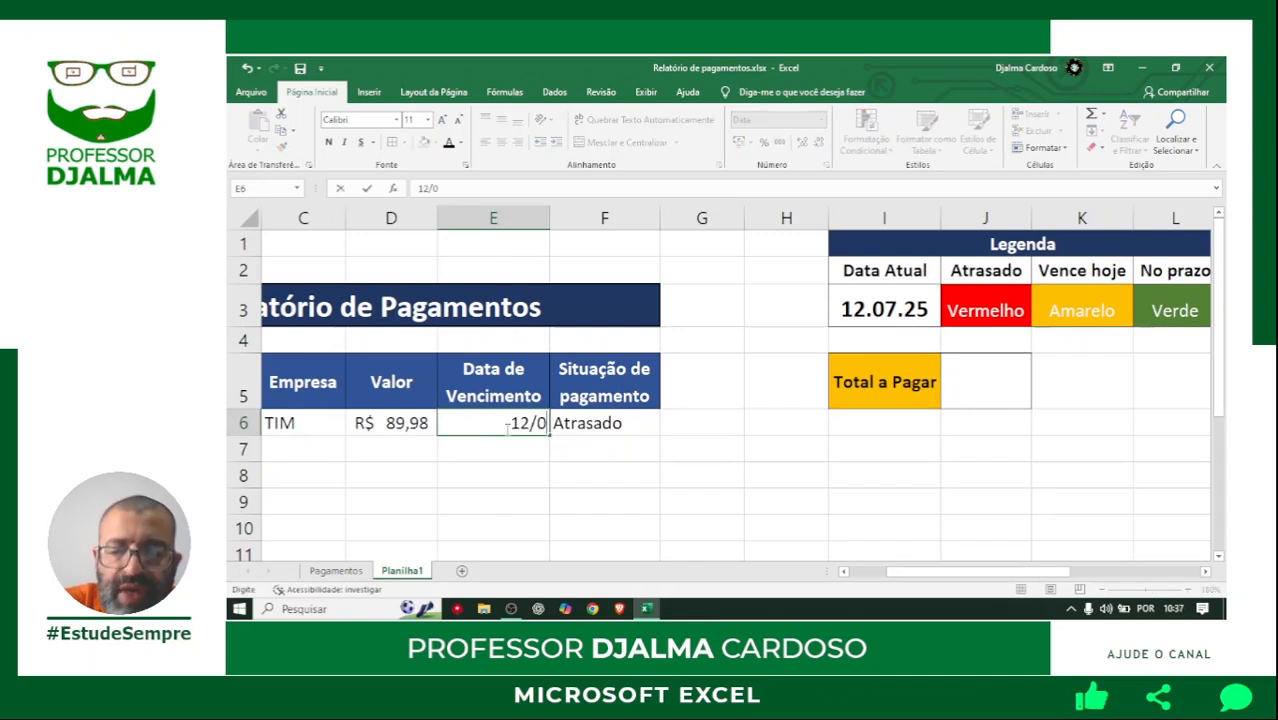
{"action": "type", "text": "7/25"}
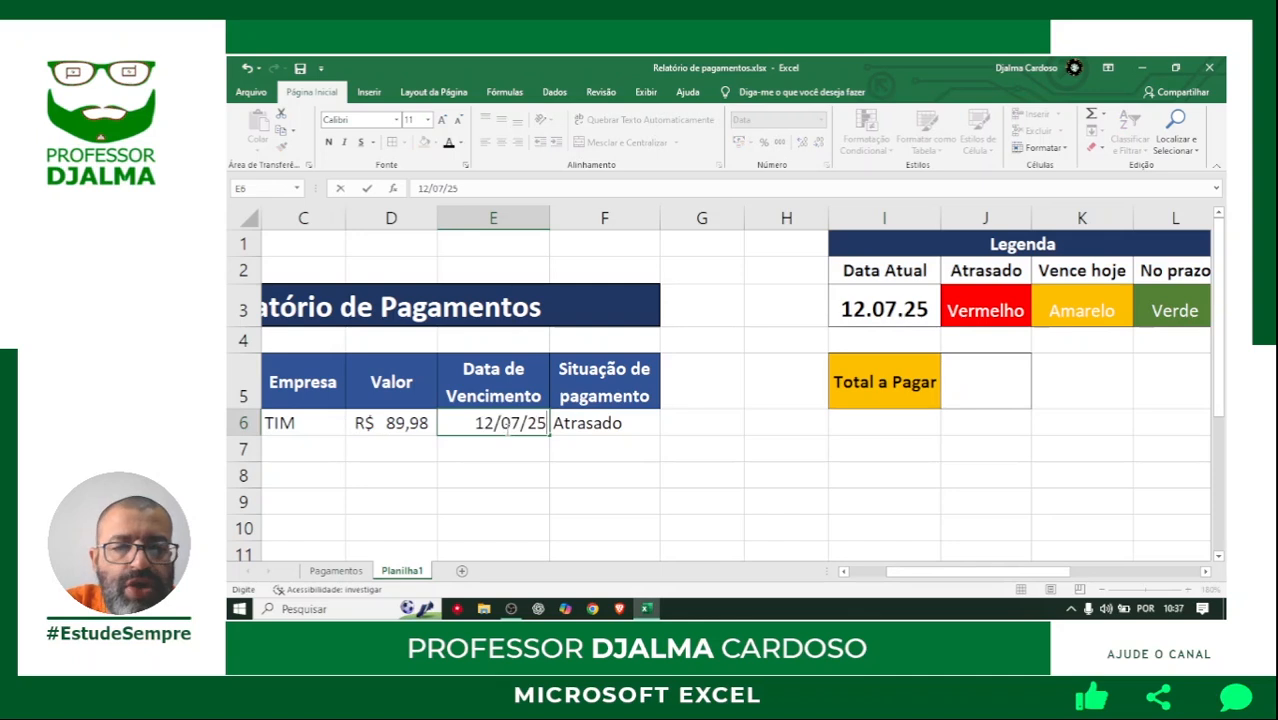
{"action": "key", "text": "Tab"}
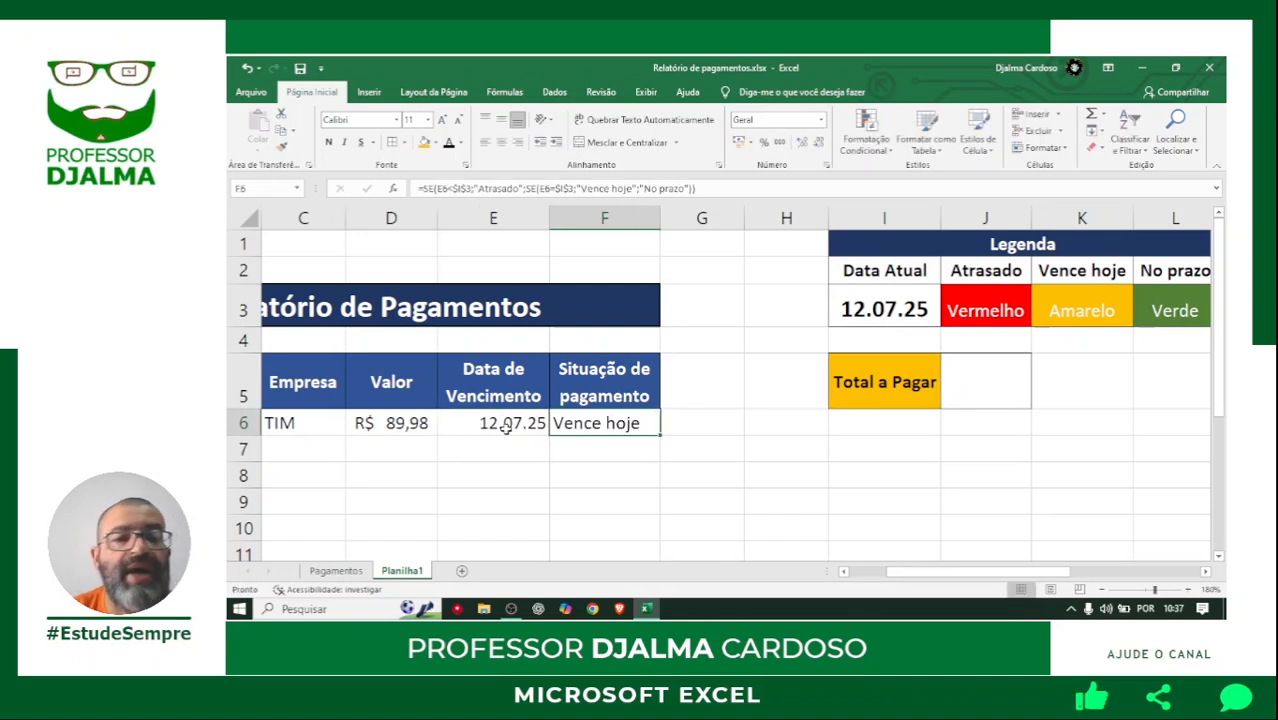
Test the status formula with a due date of 14/07/25 in E6.
{"action": "left_click", "coordinate": [506, 428]}
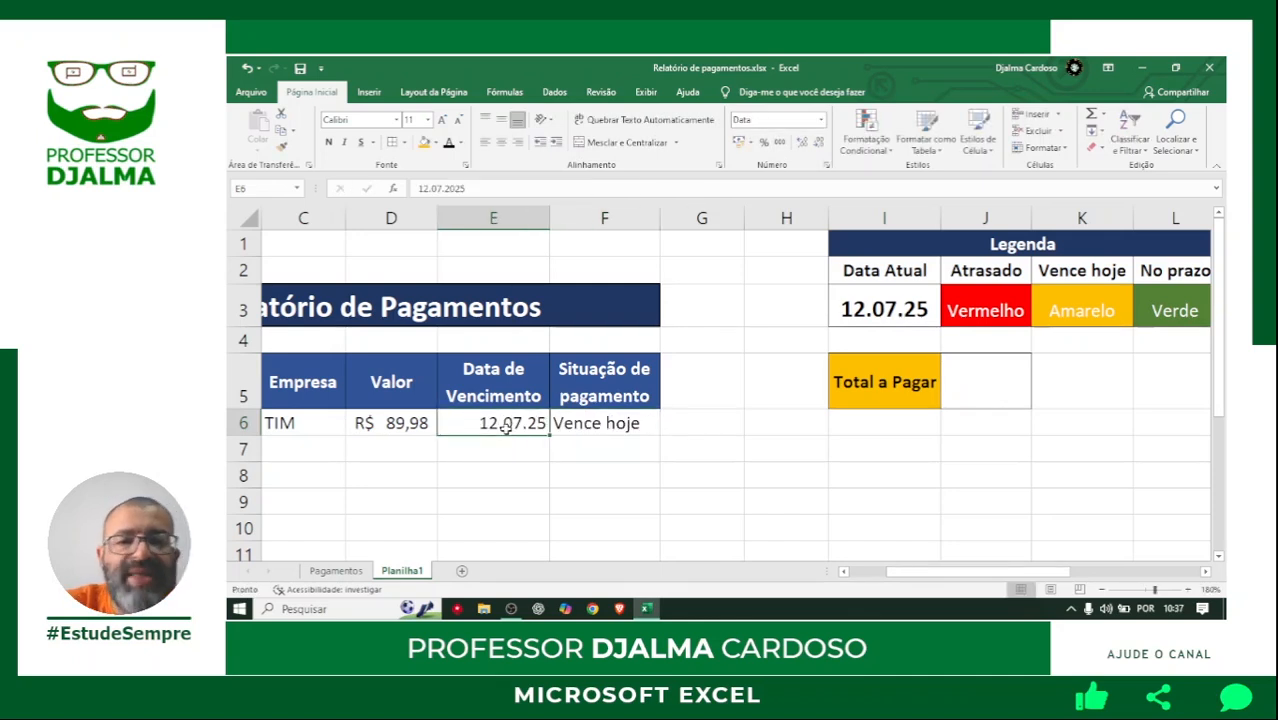
{"action": "type", "text": "14/"}
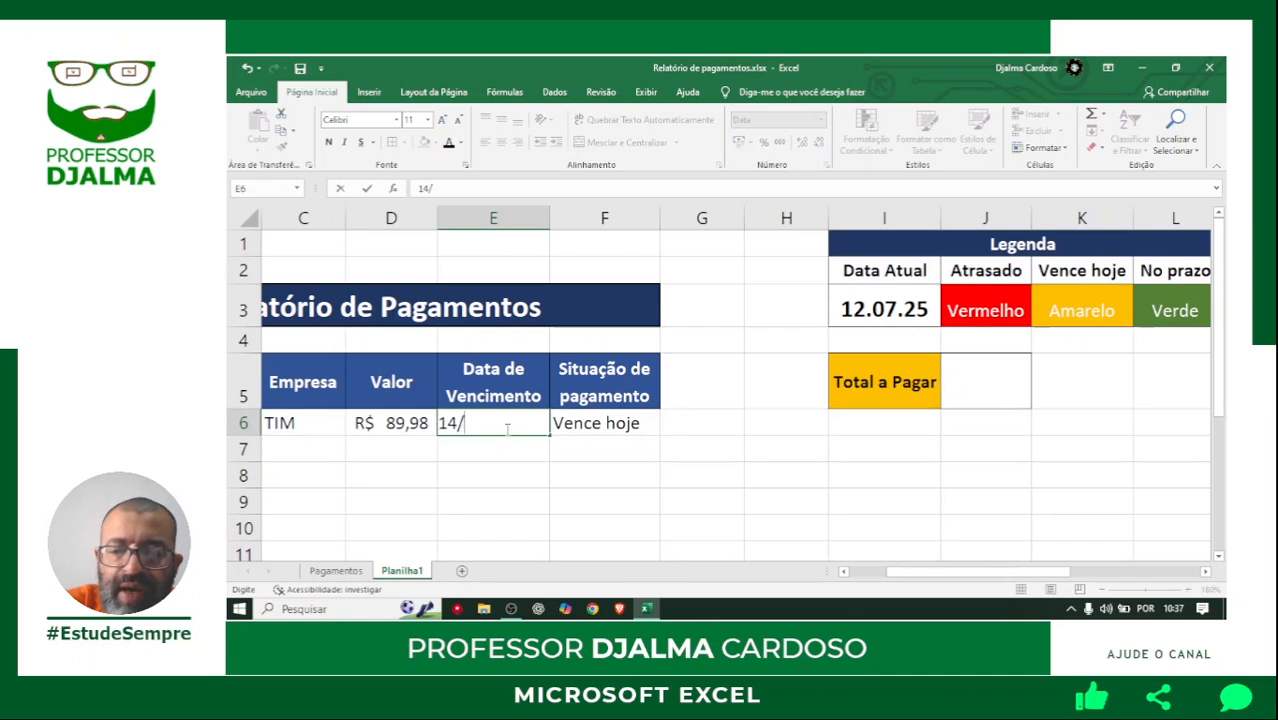
{"action": "type", "text": "07/25"}
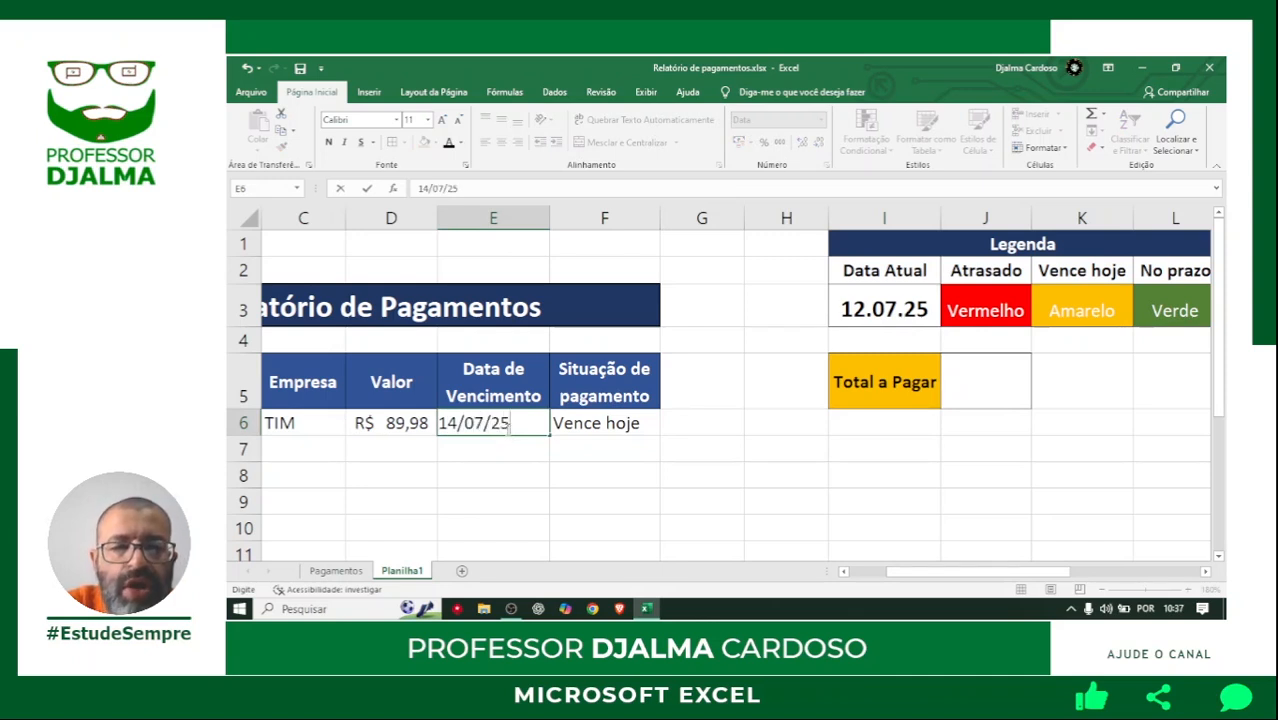
{"action": "key", "text": "Return"}
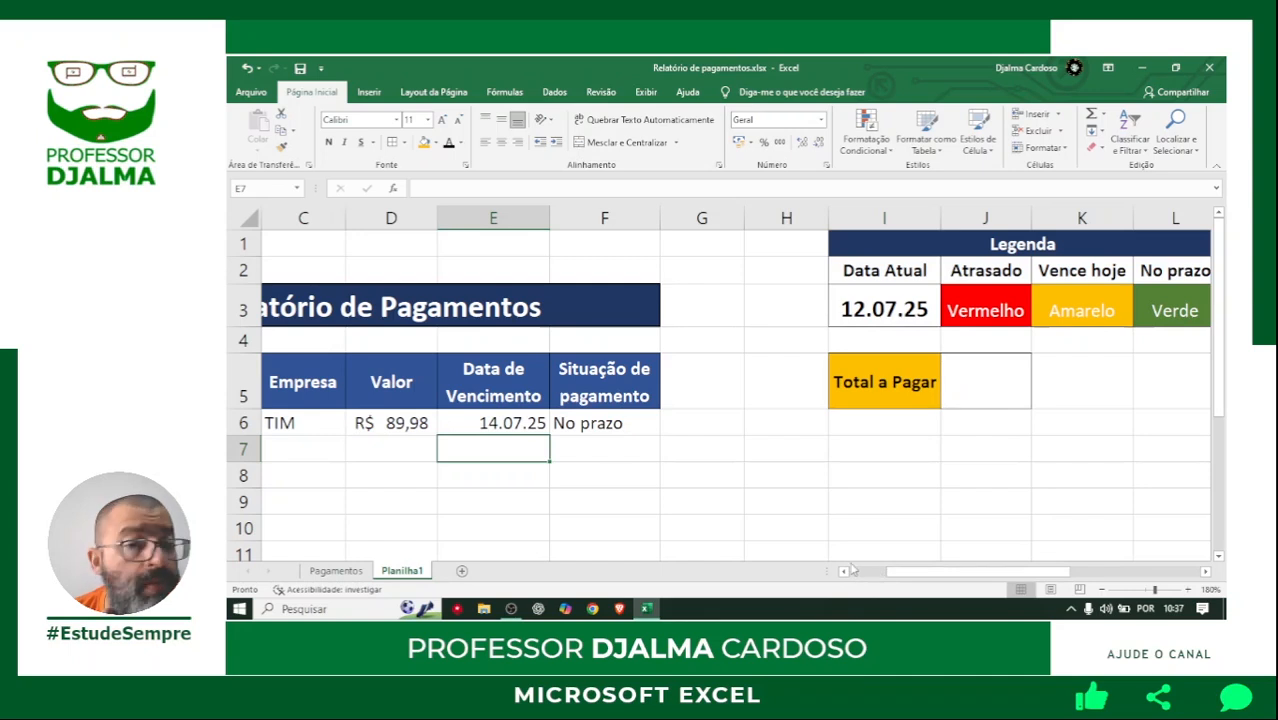
Set the due date in E6 back to 10/07/25.
{"action": "left_click", "coordinate": [492, 423]}
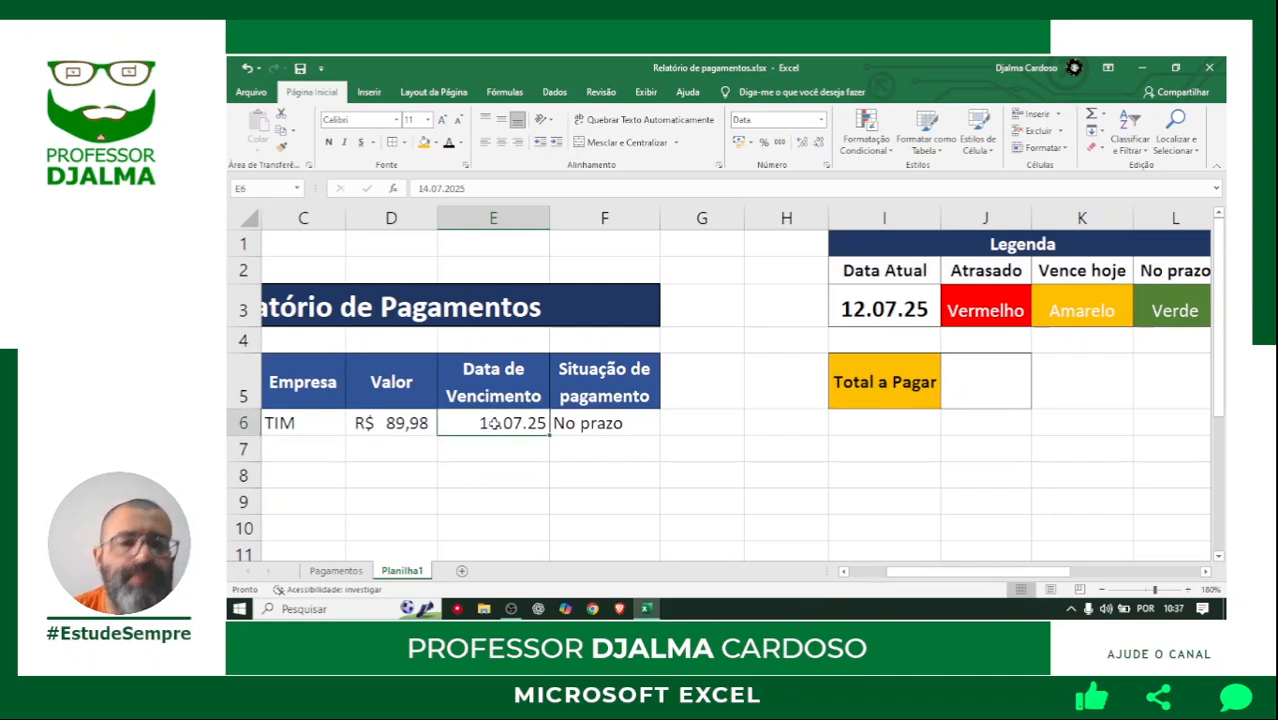
{"action": "type", "text": "10"}
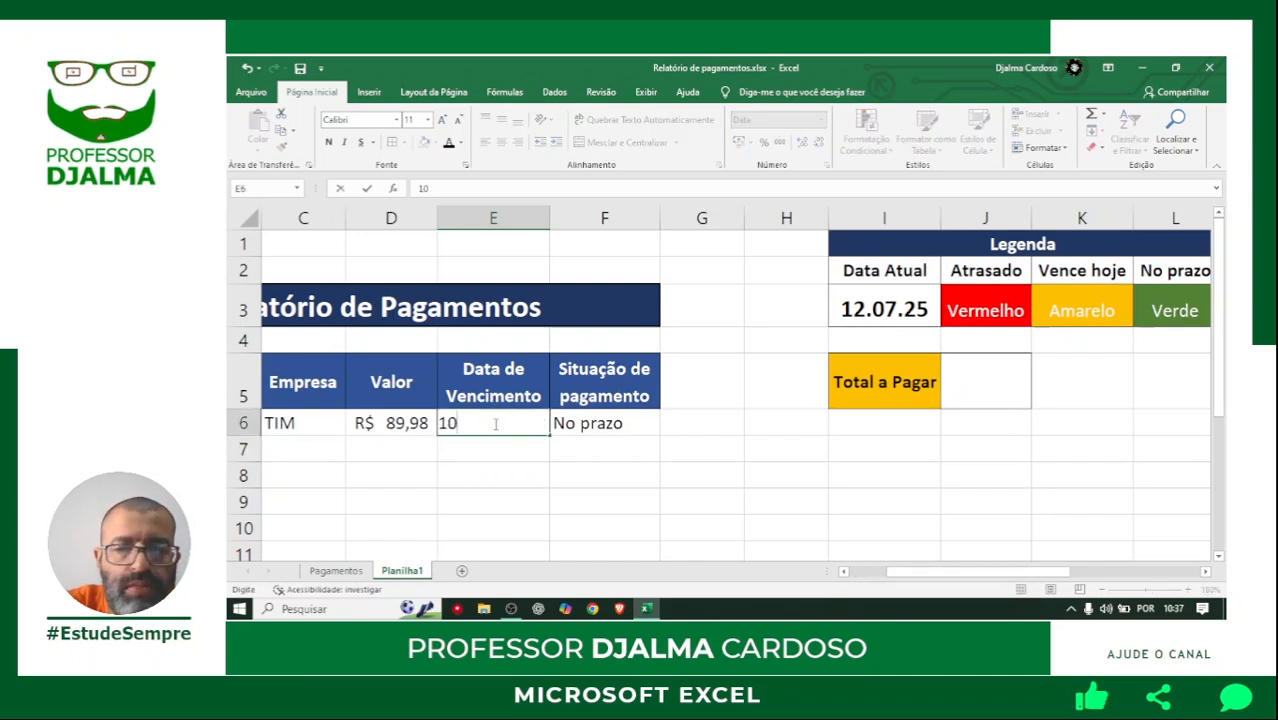
{"action": "type", "text": "/07"}
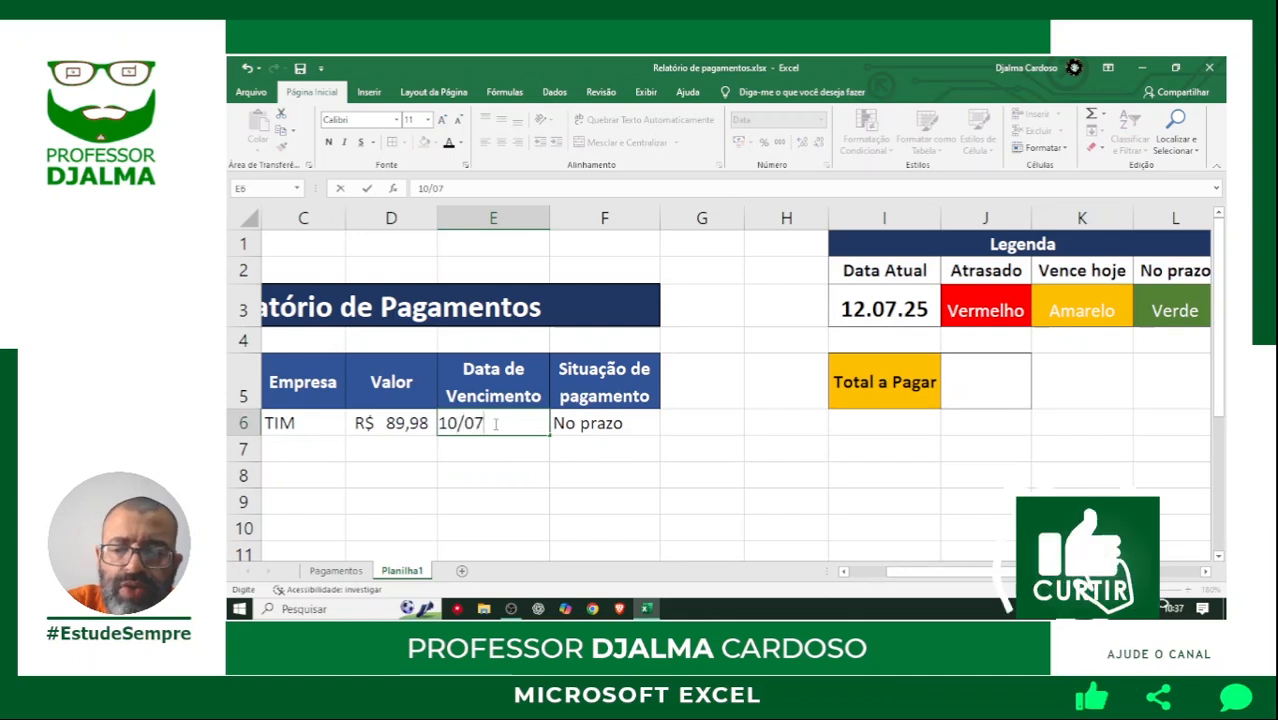
{"action": "type", "text": "/25"}
{"action": "key", "text": "Return"}
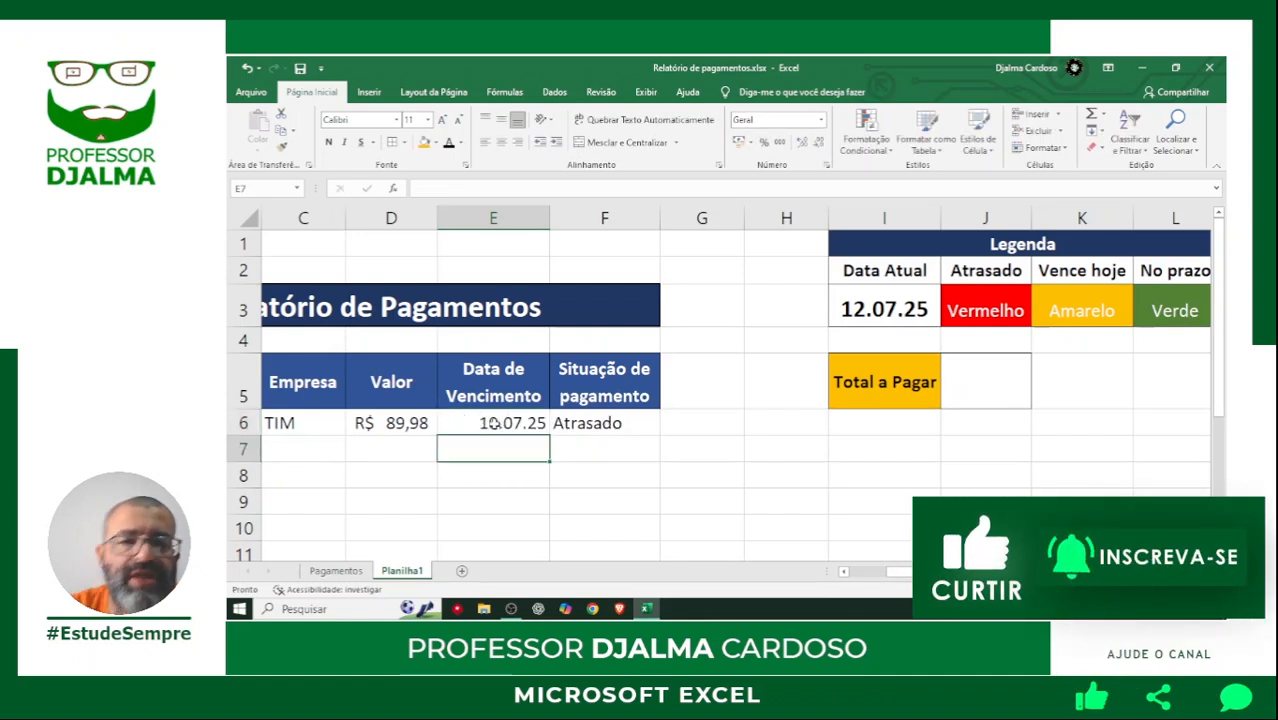
Select the payment status cell F6 in the first invoice row.
{"action": "left_click_drag", "start_coordinate": [895, 572], "coordinate": [848, 577]}
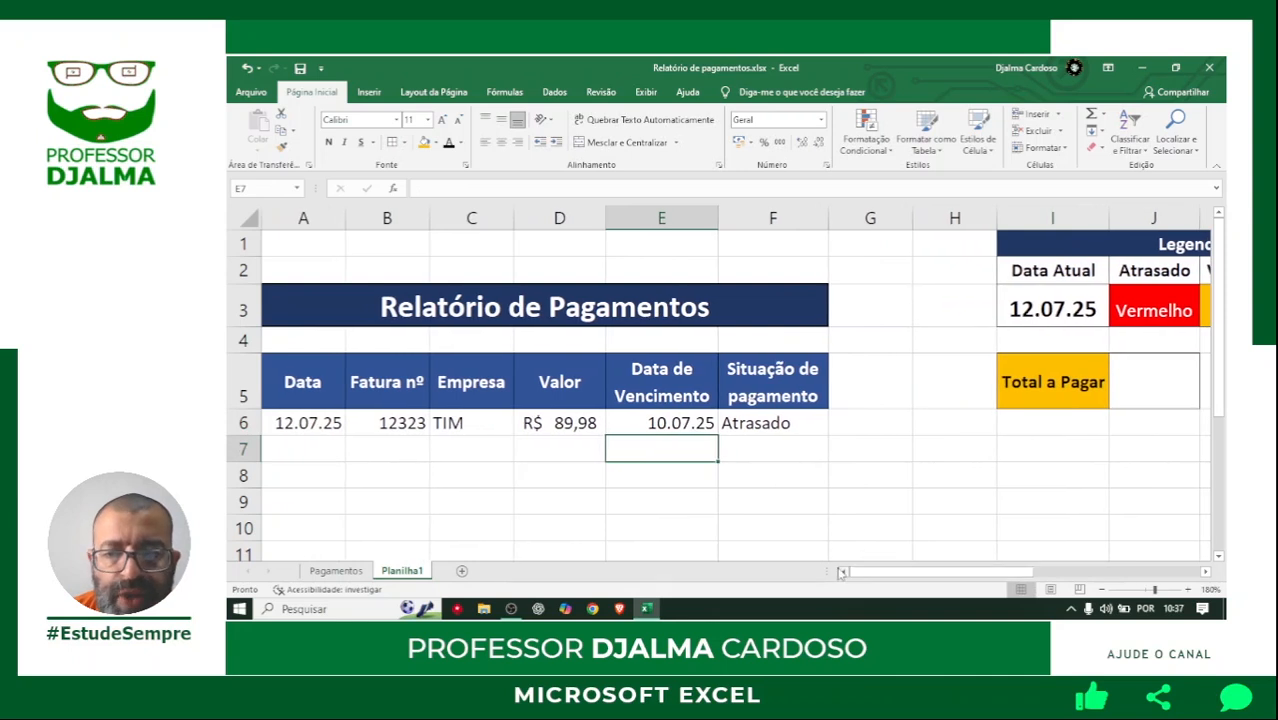
{"action": "left_click", "coordinate": [763, 427]}
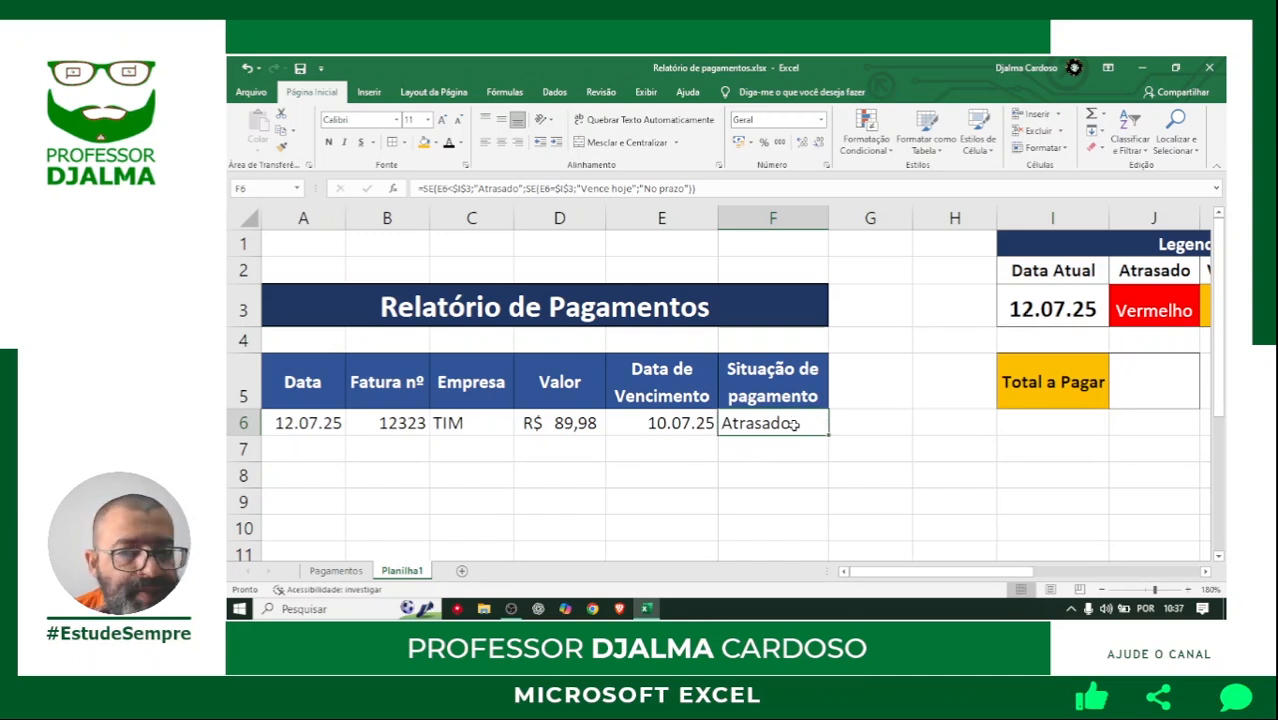
{"action": "left_click", "coordinate": [795, 477]}
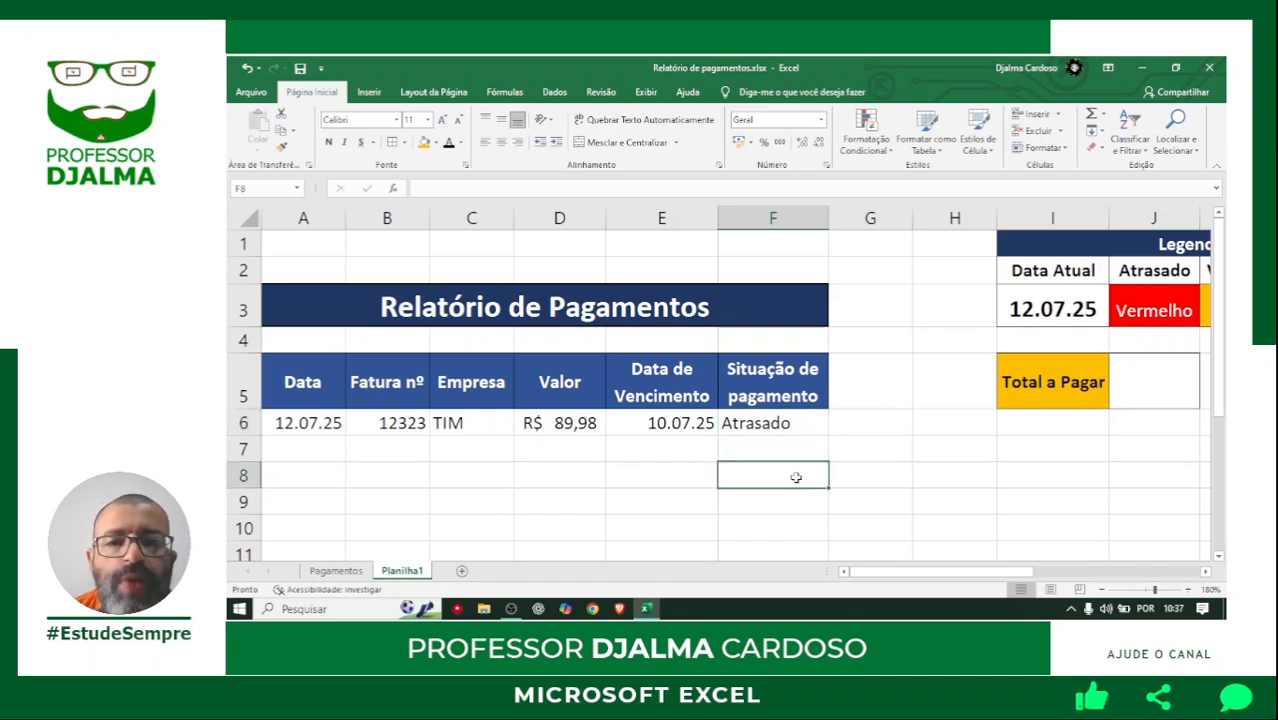
{"action": "left_click", "coordinate": [785, 425]}
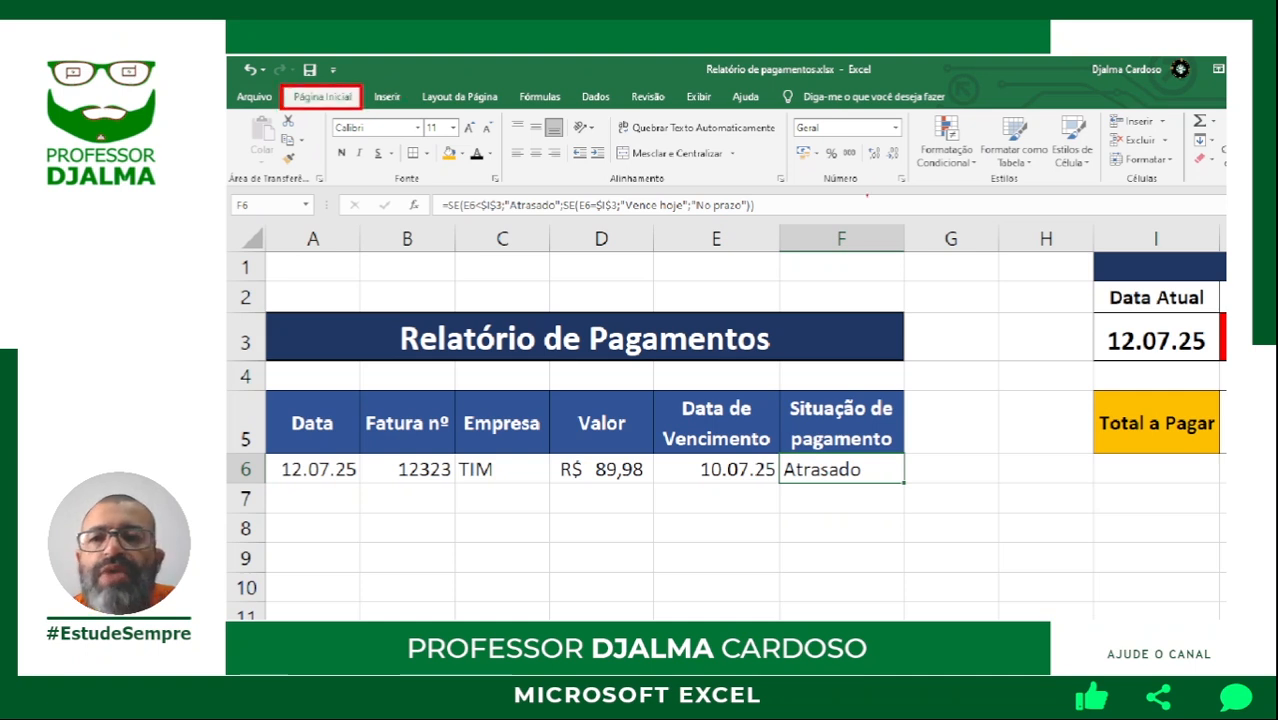
{"action": "mouse_move", "coordinate": [907, 107]}
{"action": "left_mouse_down"}
{"action": "mouse_move", "coordinate": [996, 166]}
{"action": "mouse_move", "coordinate": [1102, 191]}
{"action": "left_mouse_up"}
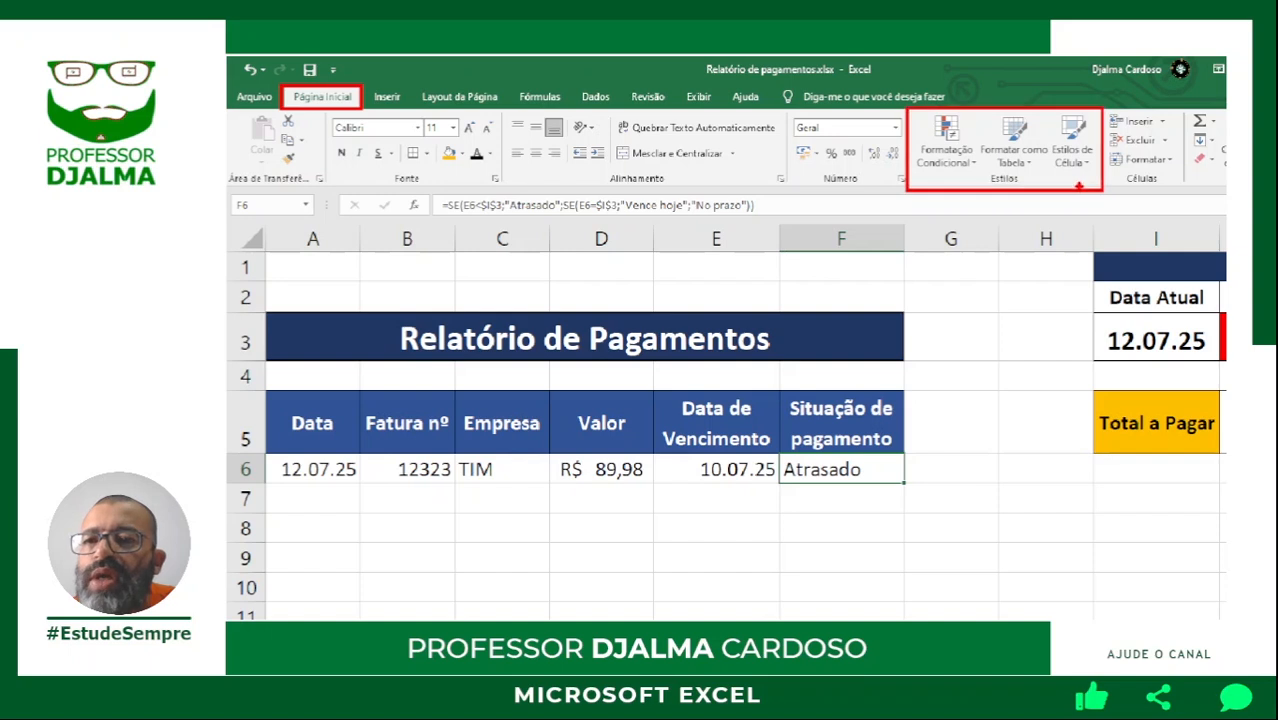
{"action": "left_click_drag", "start_coordinate": [974, 170], "coordinate": [976, 260]}
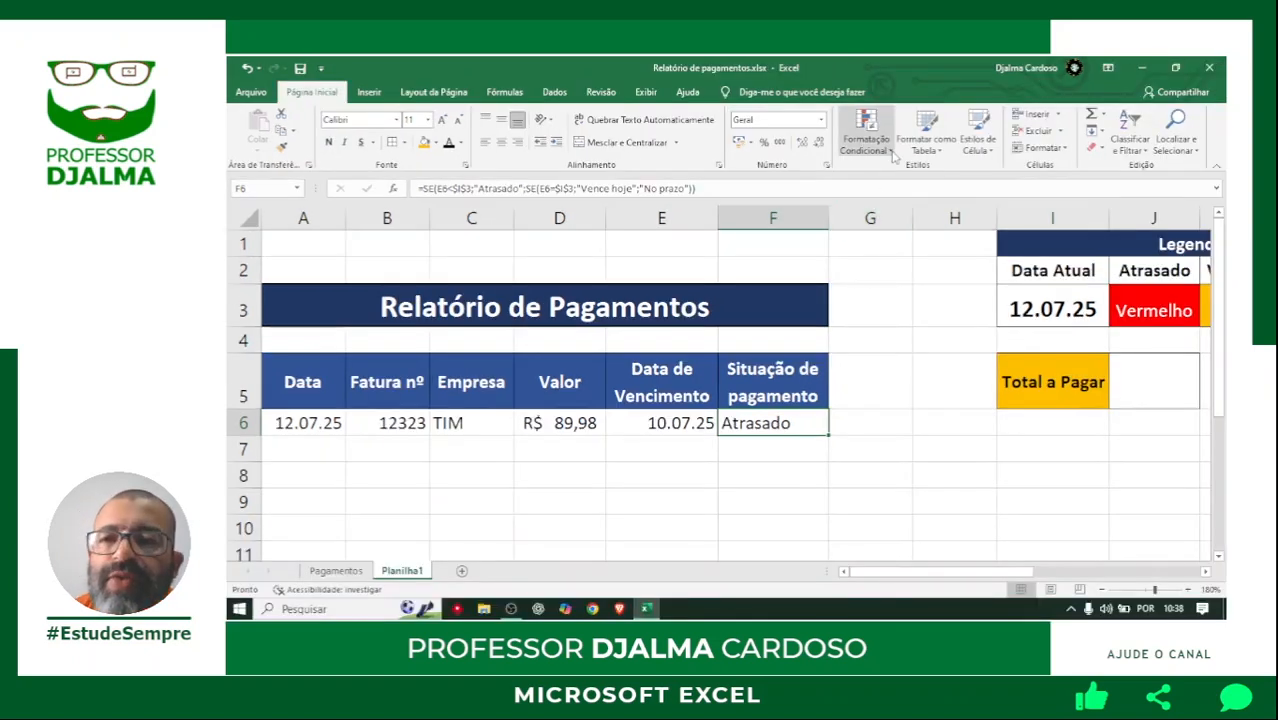
Create a conditional formatting rule for F6 that applies to cells whose value is equal to Atrasado.
{"action": "left_click", "coordinate": [946, 150]}
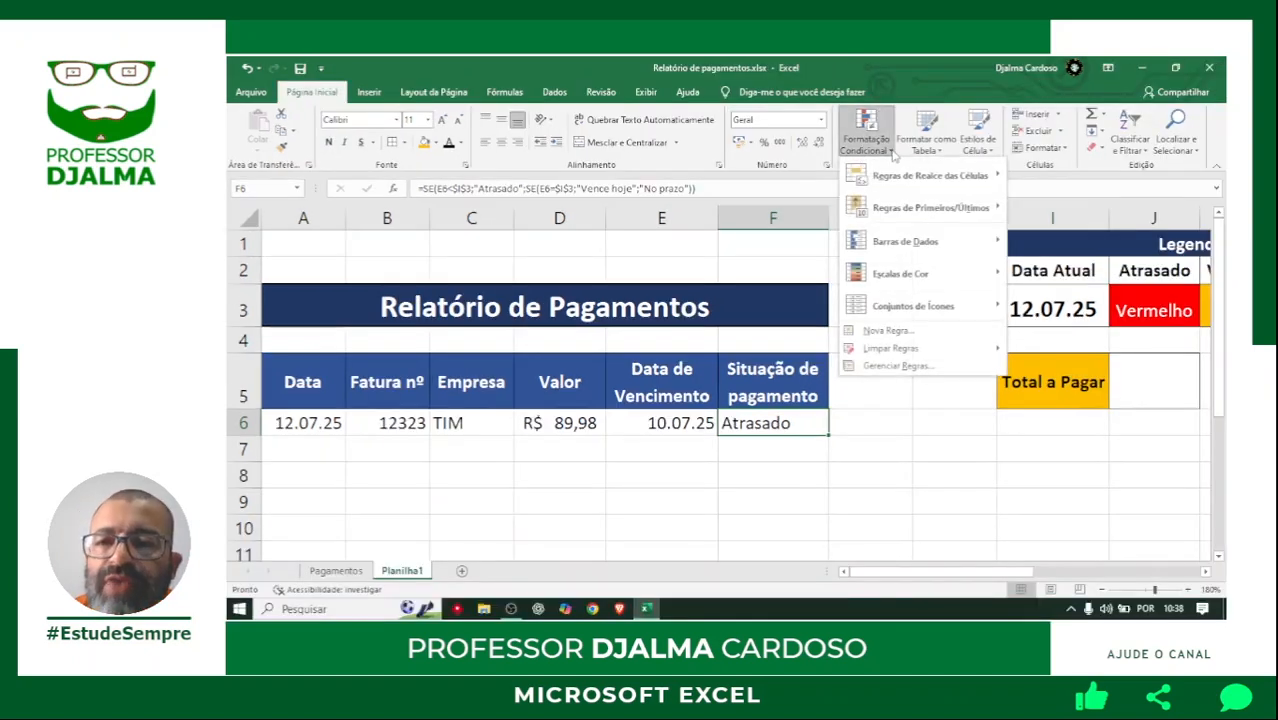
{"action": "left_click", "coordinate": [899, 331]}
{"action": "left_click_drag", "start_coordinate": [816, 190], "coordinate": [882, 107]}
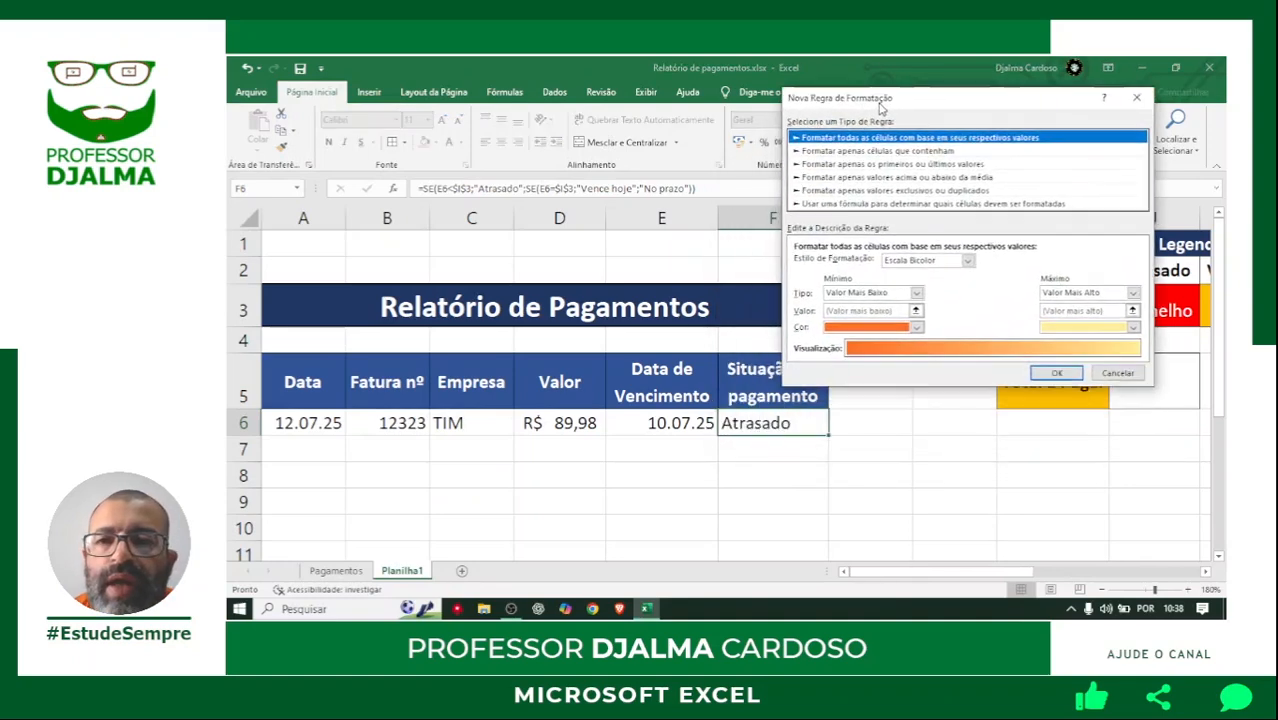
{"action": "left_click", "coordinate": [822, 151]}
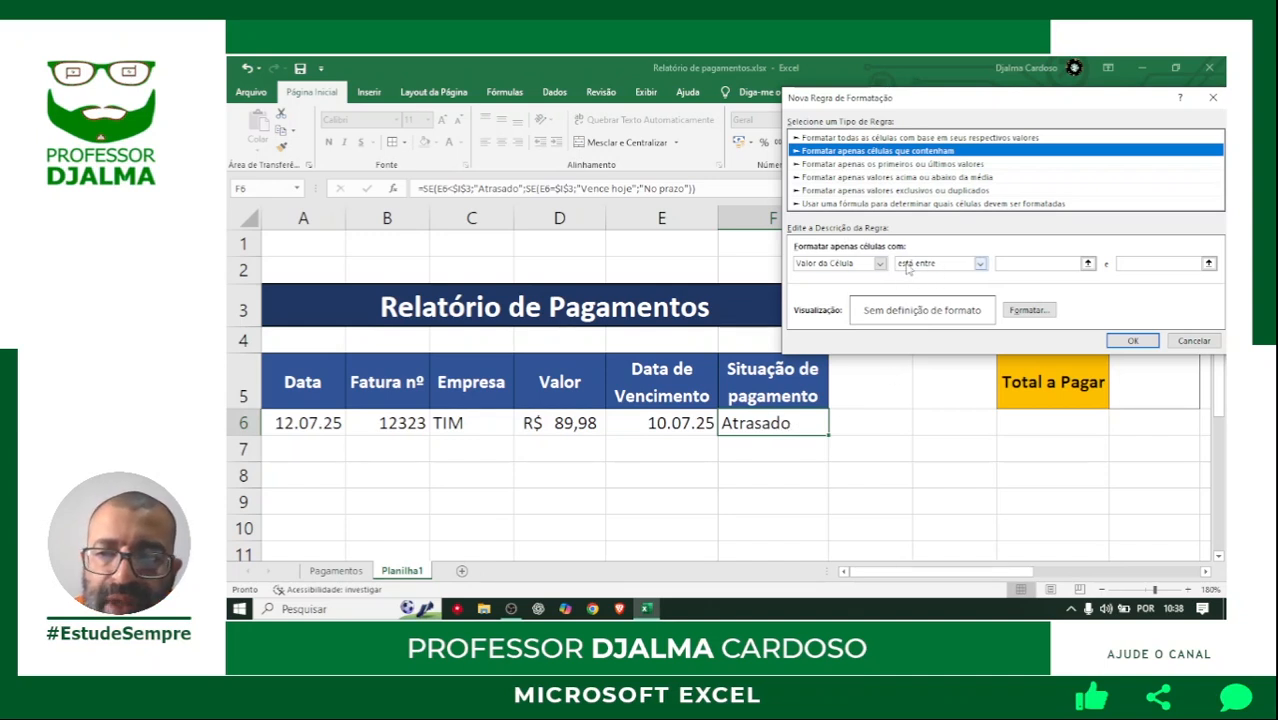
{"action": "left_click", "coordinate": [912, 266]}
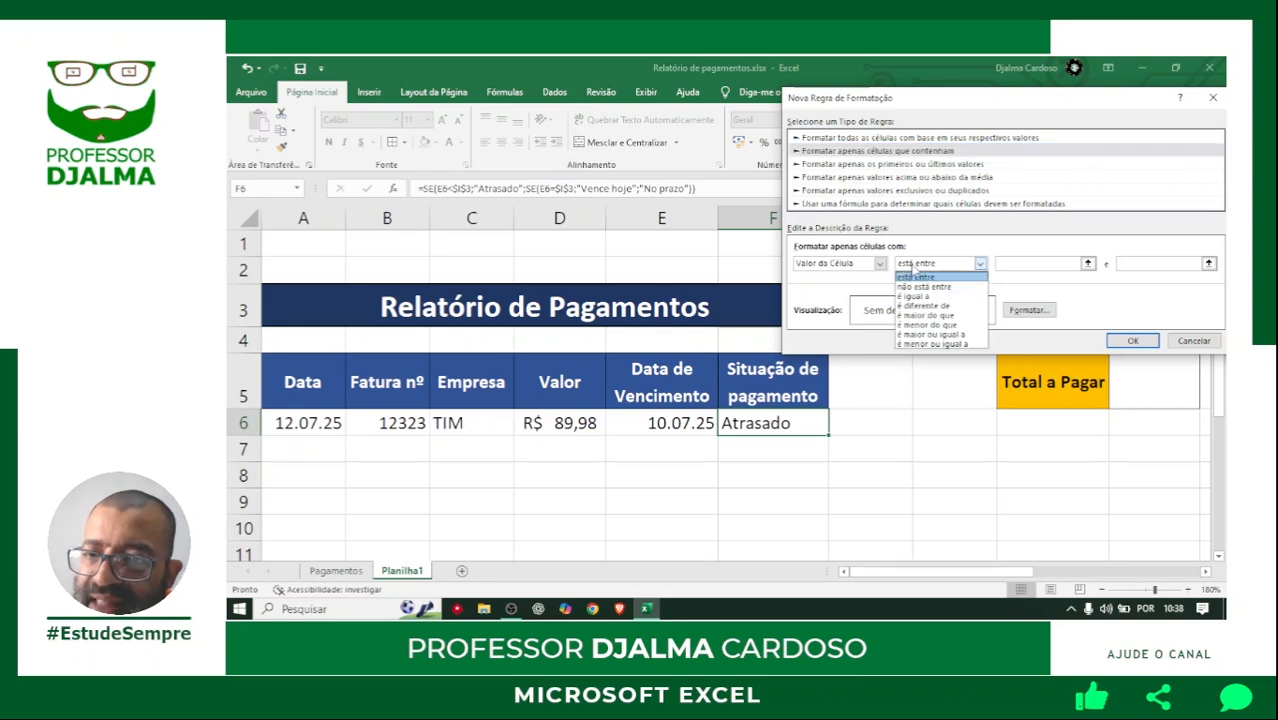
{"action": "left_click", "coordinate": [920, 298]}
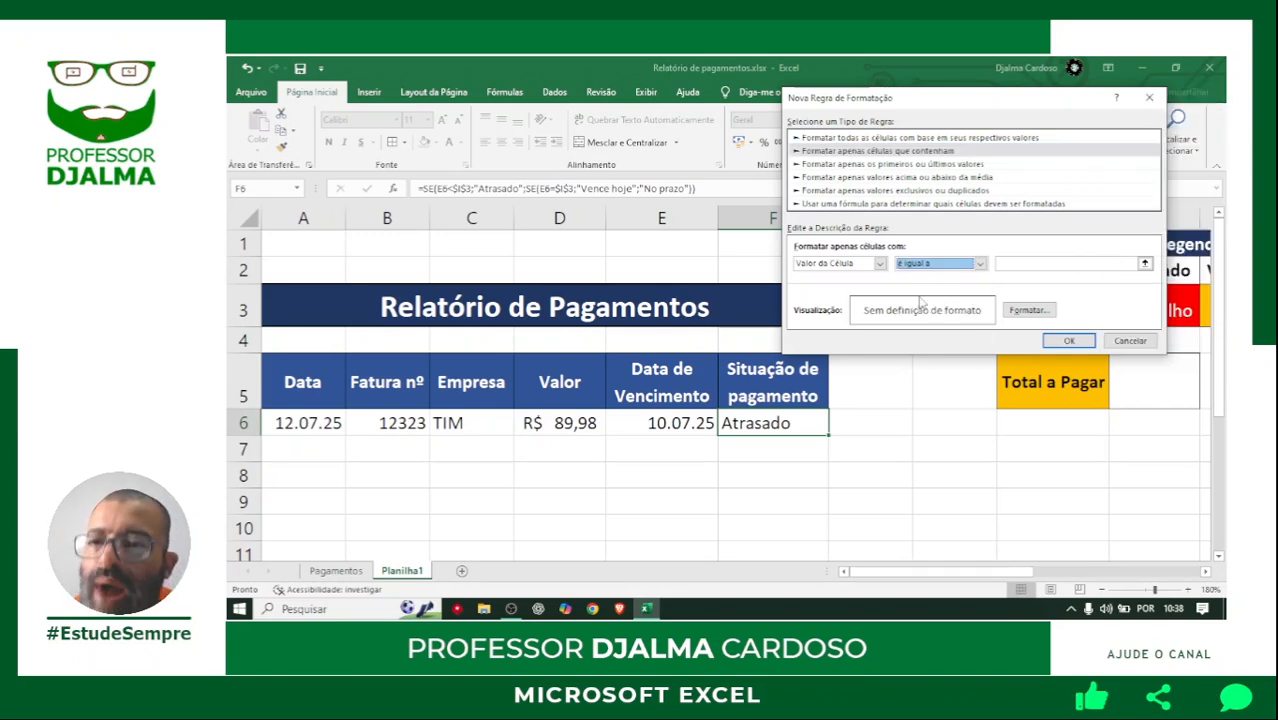
{"action": "left_click", "coordinate": [1012, 263]}
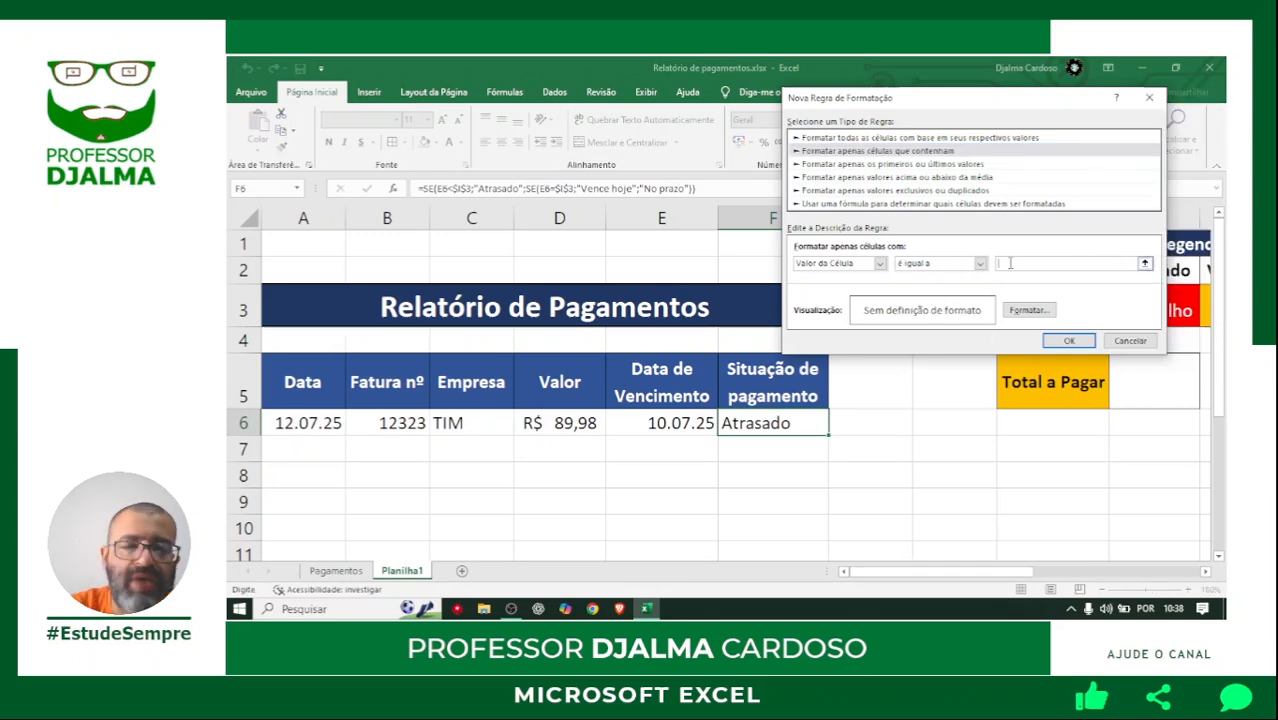
{"action": "type", "text": "At"}
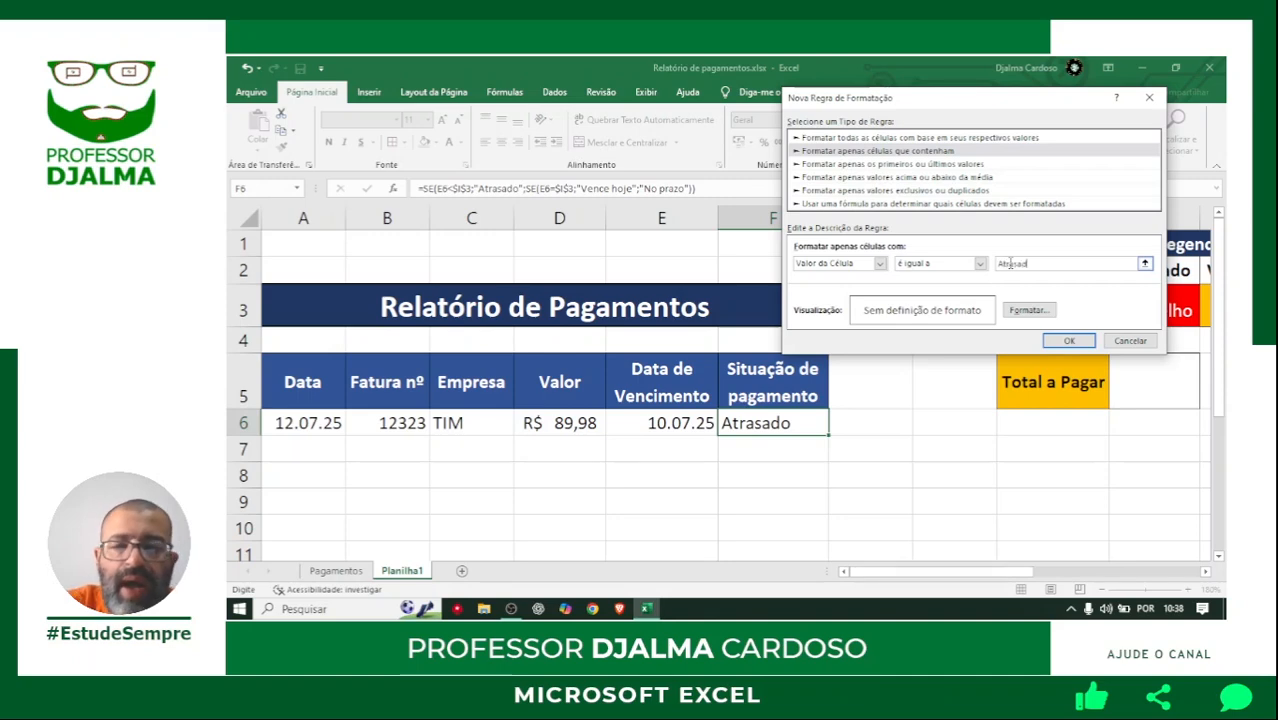
{"action": "type", "text": "rasado"}
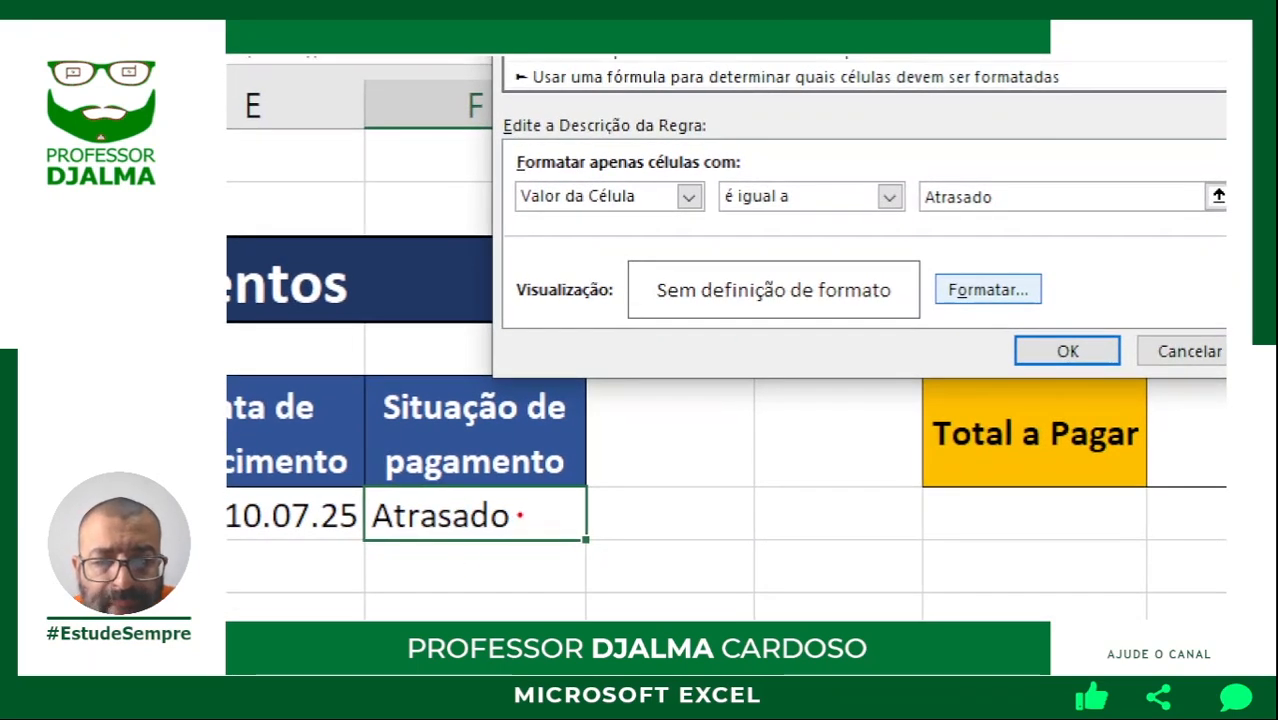
{"action": "mouse_move", "coordinate": [519, 515]}
{"action": "left_mouse_down"}
{"action": "mouse_move", "coordinate": [842, 285]}
{"action": "mouse_move", "coordinate": [920, 205]}
{"action": "left_mouse_up"}
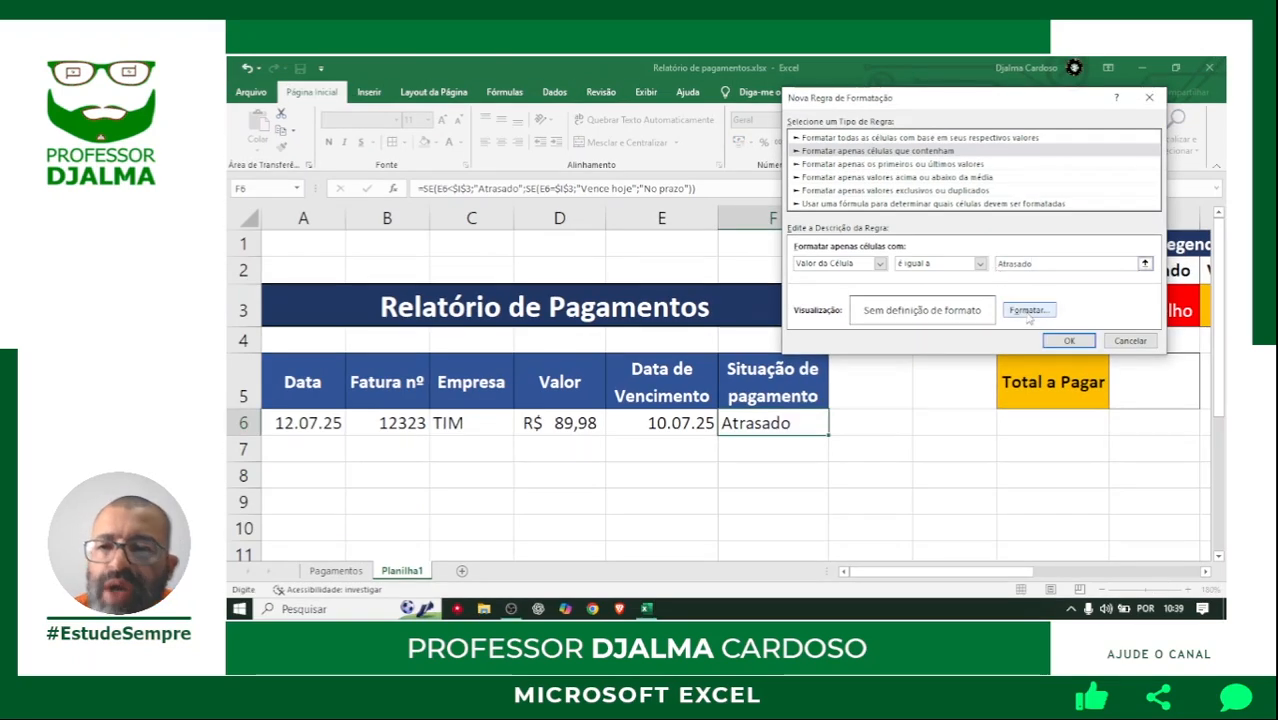
Give the Atrasado rule a white font and red fill, apply it, and centre the text in F6.
{"action": "left_click", "coordinate": [1028, 310]}
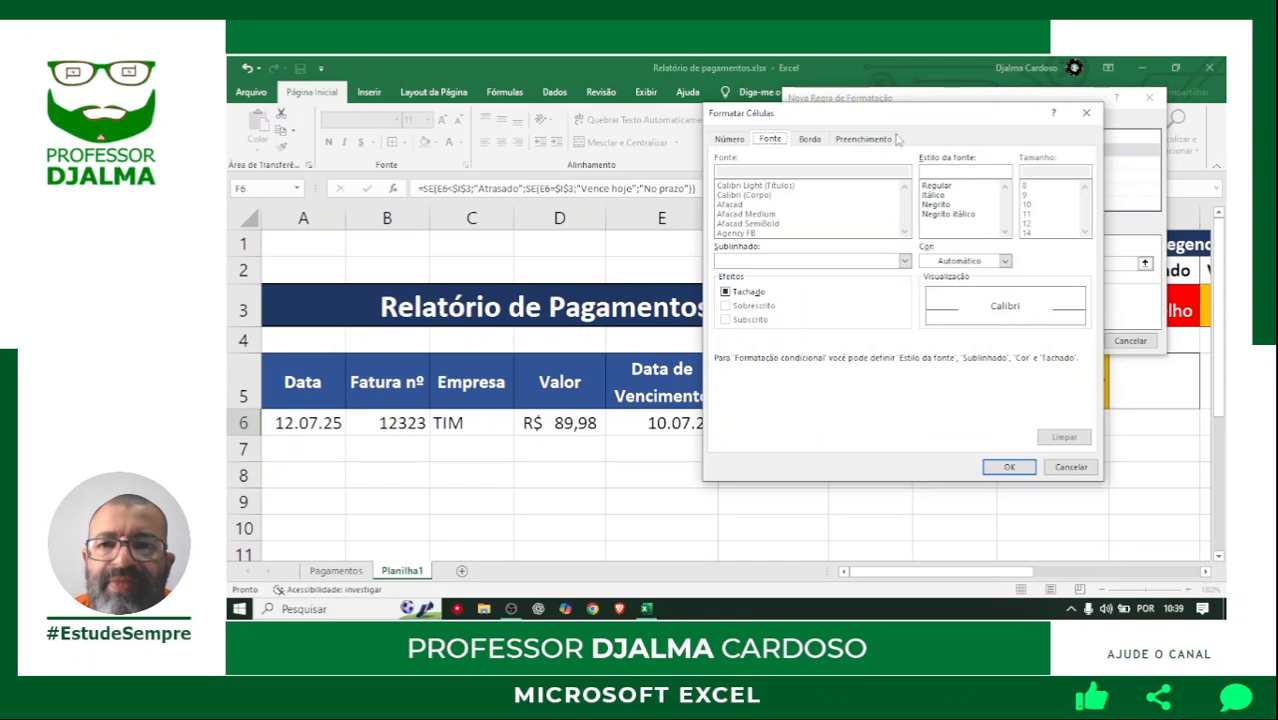
{"action": "left_click_drag", "start_coordinate": [883, 121], "coordinate": [871, 119]}
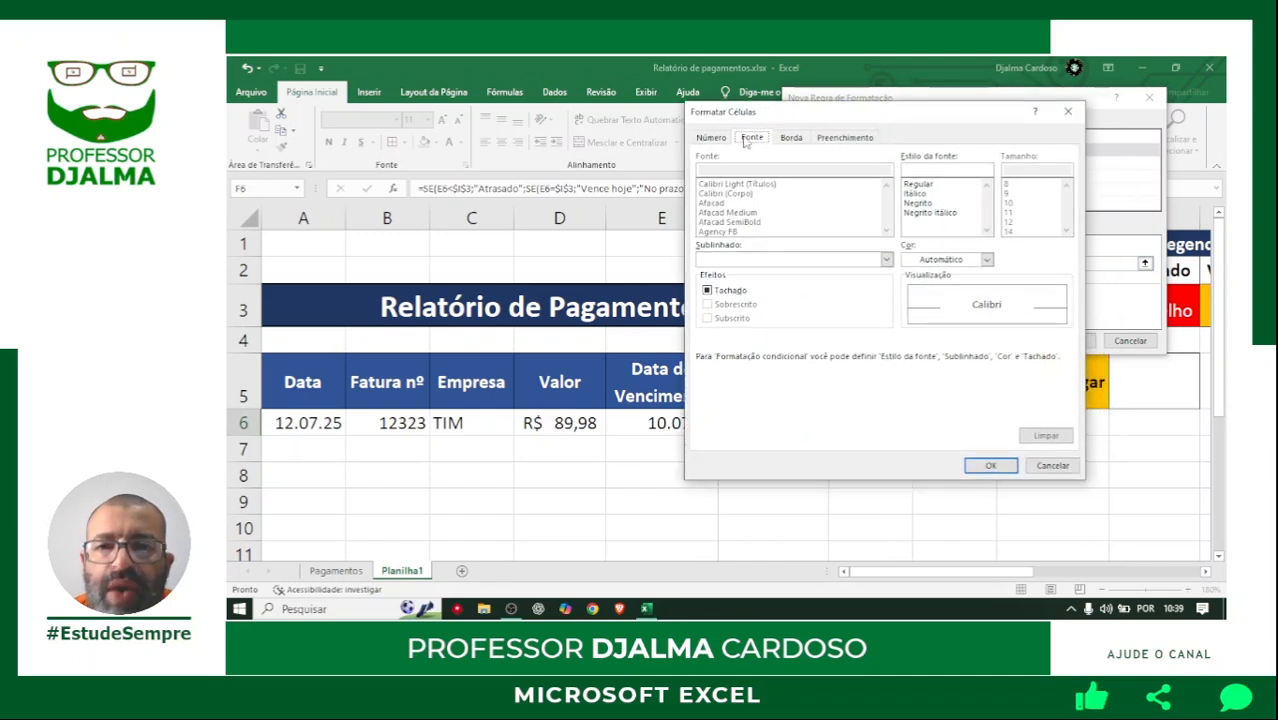
{"action": "left_click", "coordinate": [928, 260]}
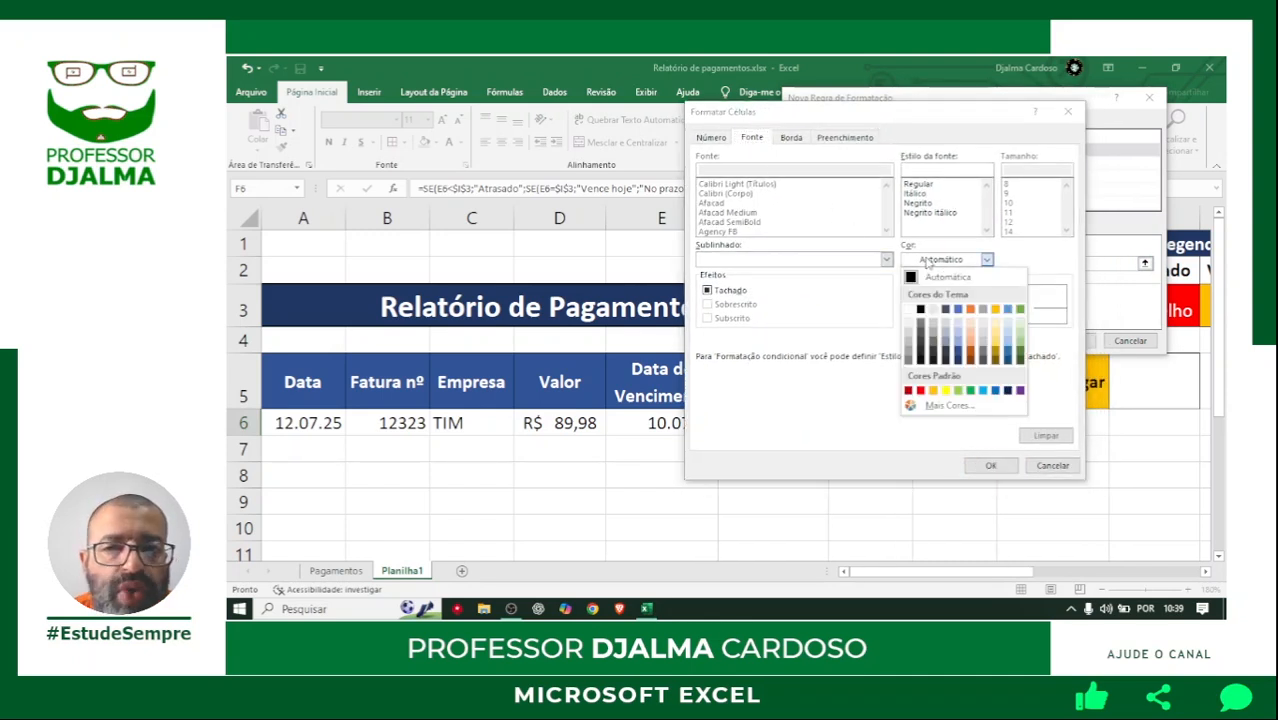
{"action": "left_click", "coordinate": [909, 311]}
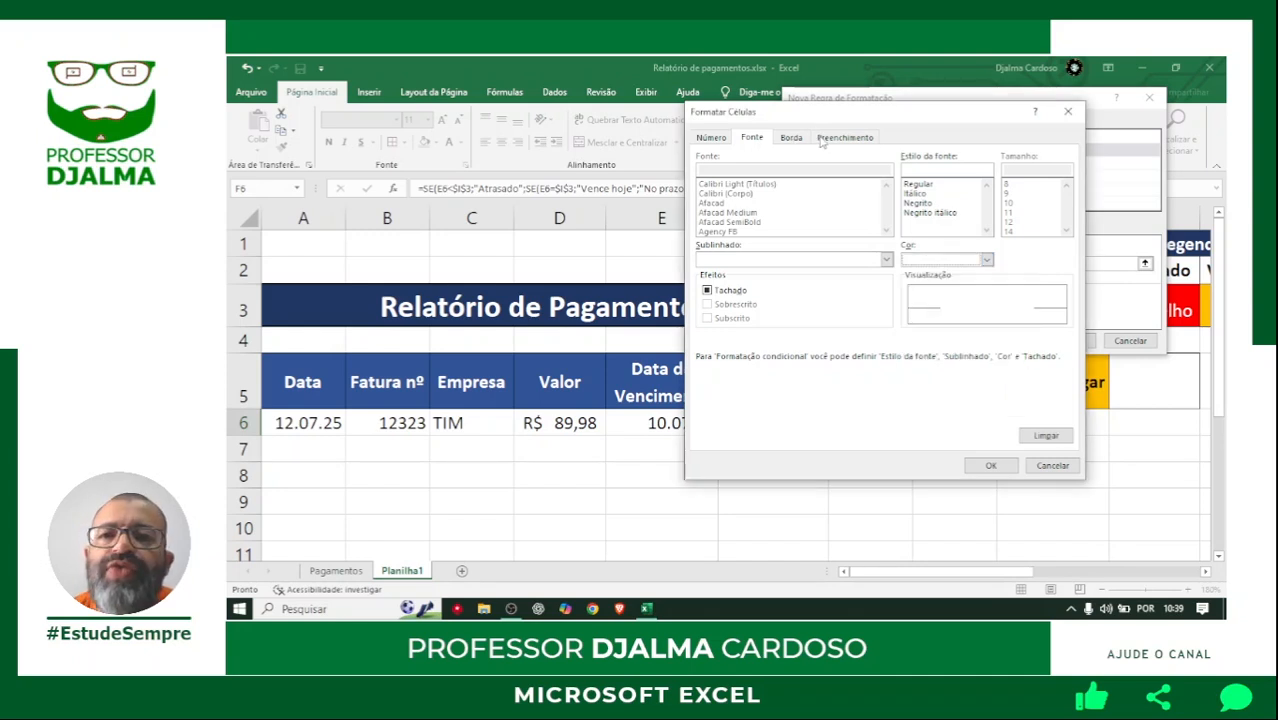
{"action": "left_click", "coordinate": [832, 142]}
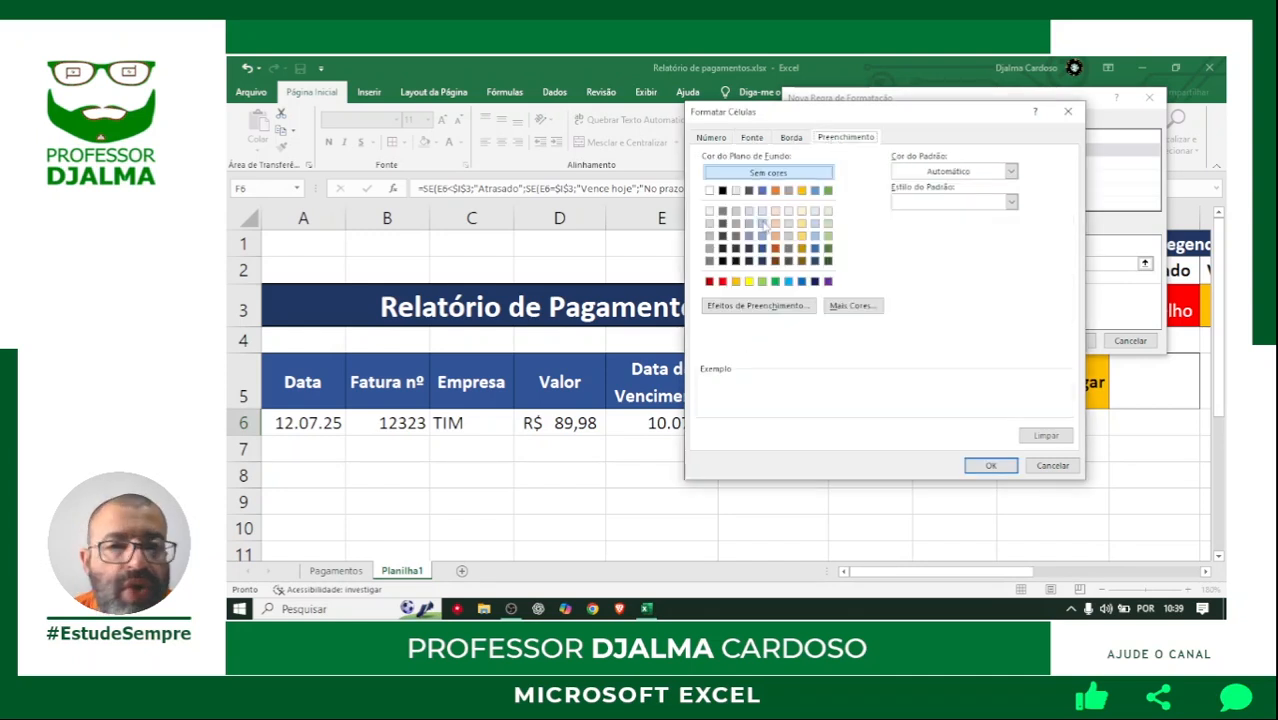
{"action": "left_click", "coordinate": [722, 282]}
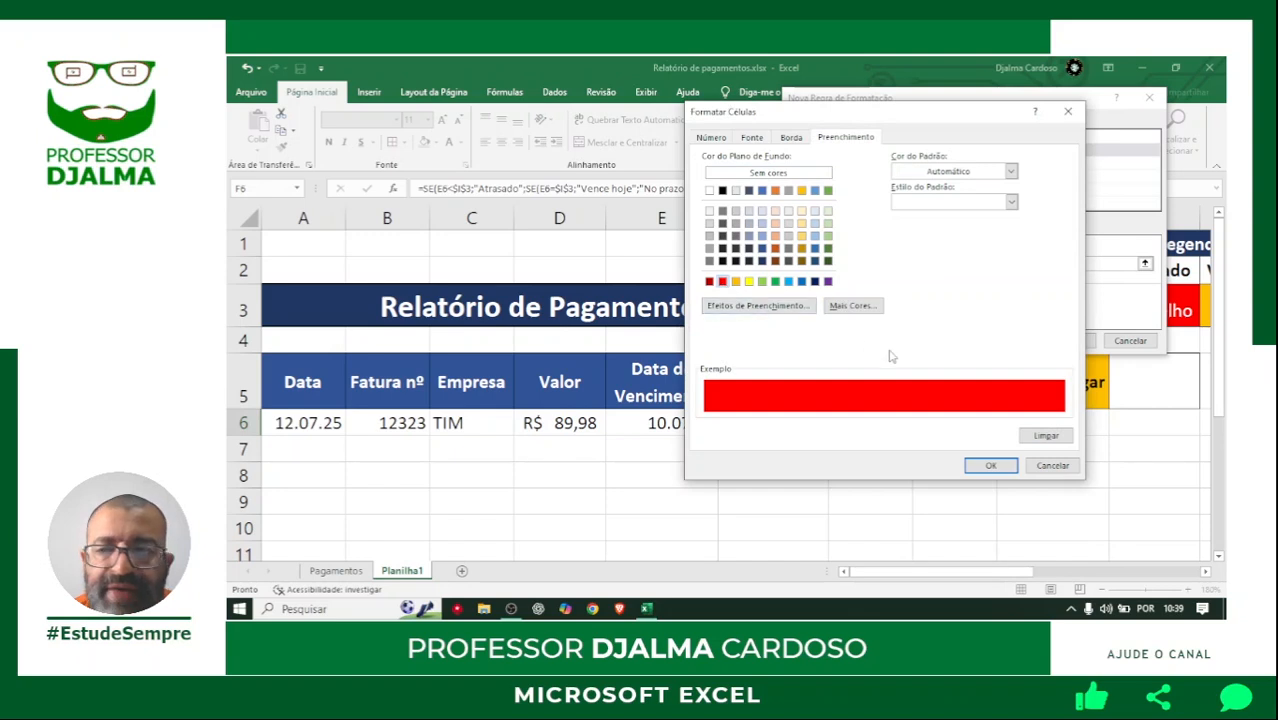
{"action": "left_click", "coordinate": [990, 466]}
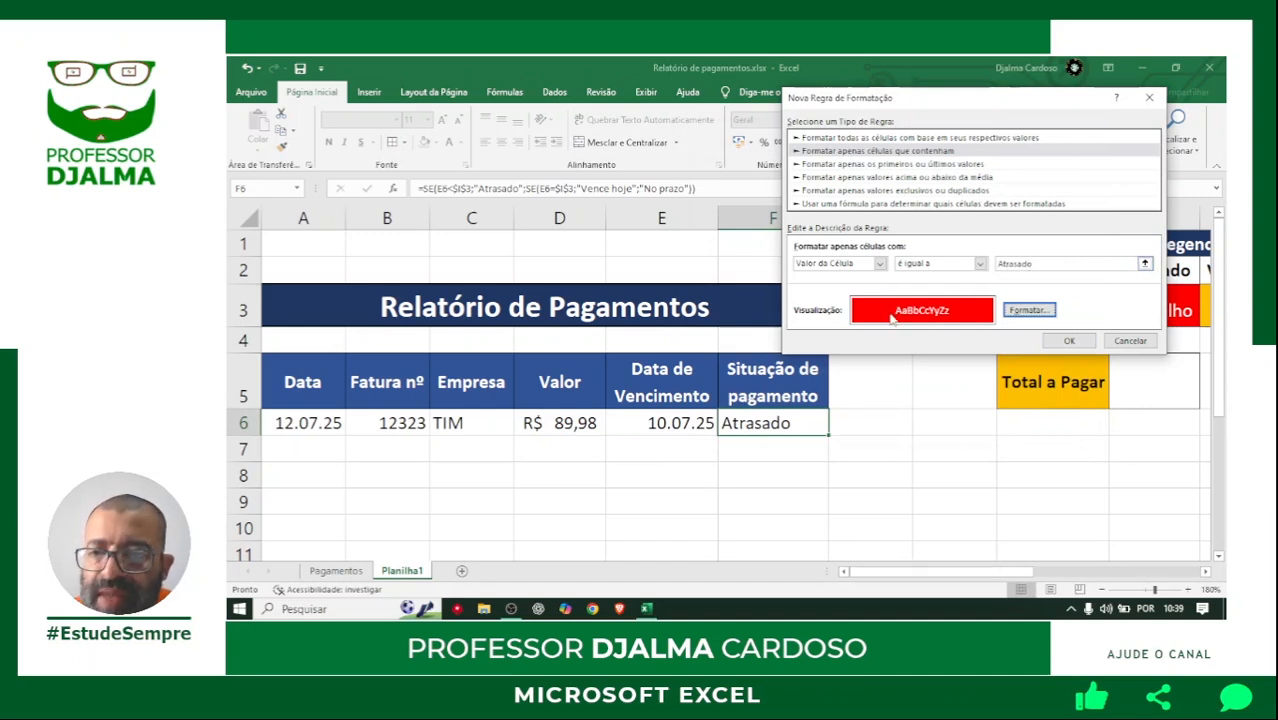
{"action": "left_click", "coordinate": [1068, 340]}
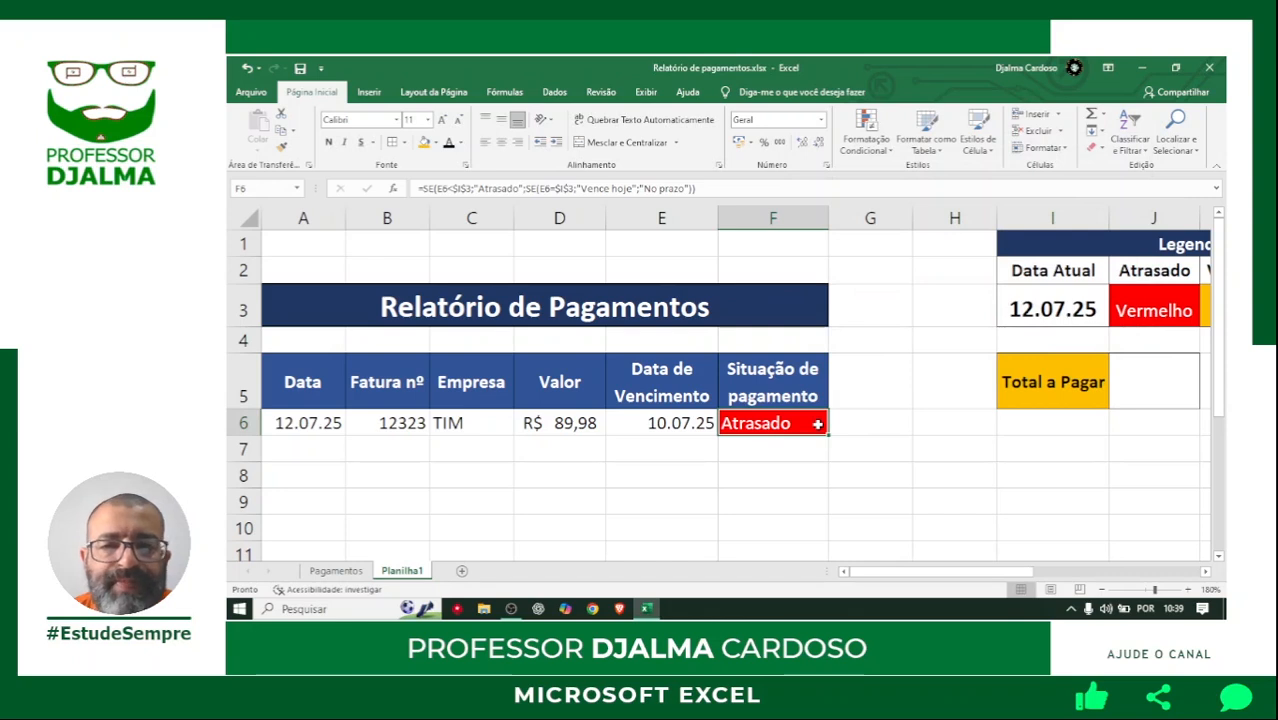
{"action": "left_click", "coordinate": [501, 143]}
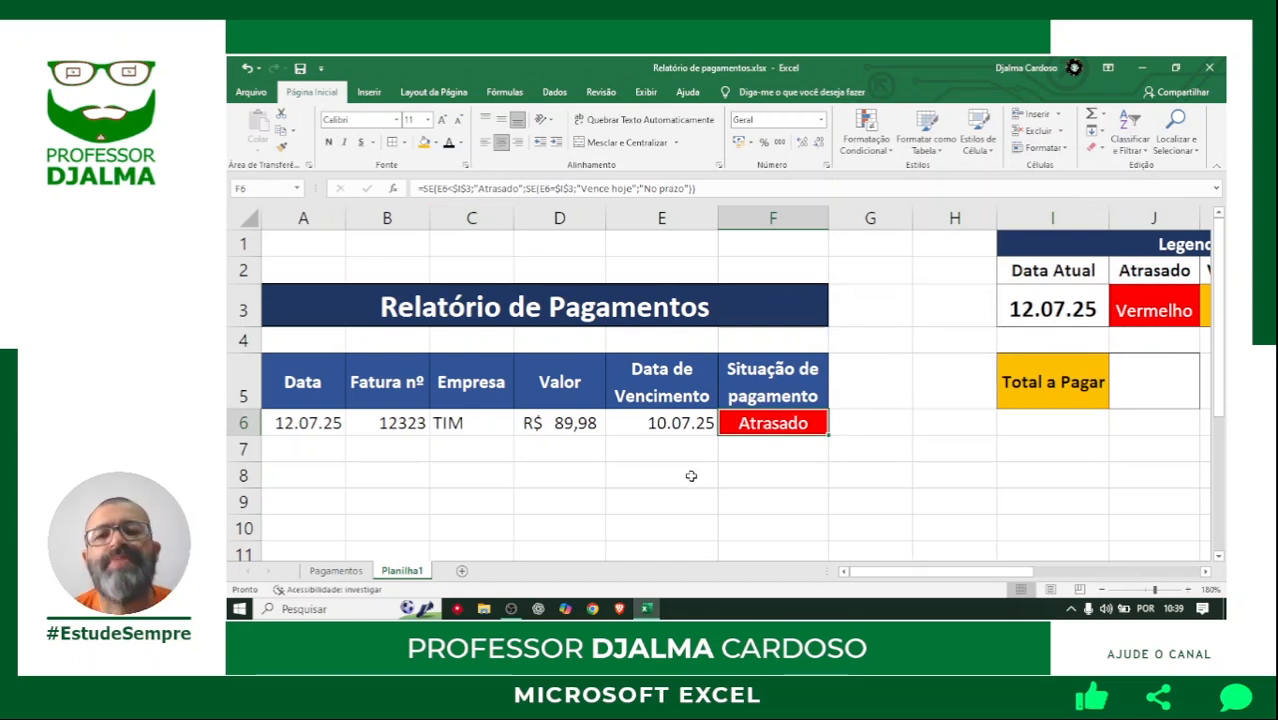
Set the due date in E6 to 12/07/25.
{"action": "left_click", "coordinate": [670, 424]}
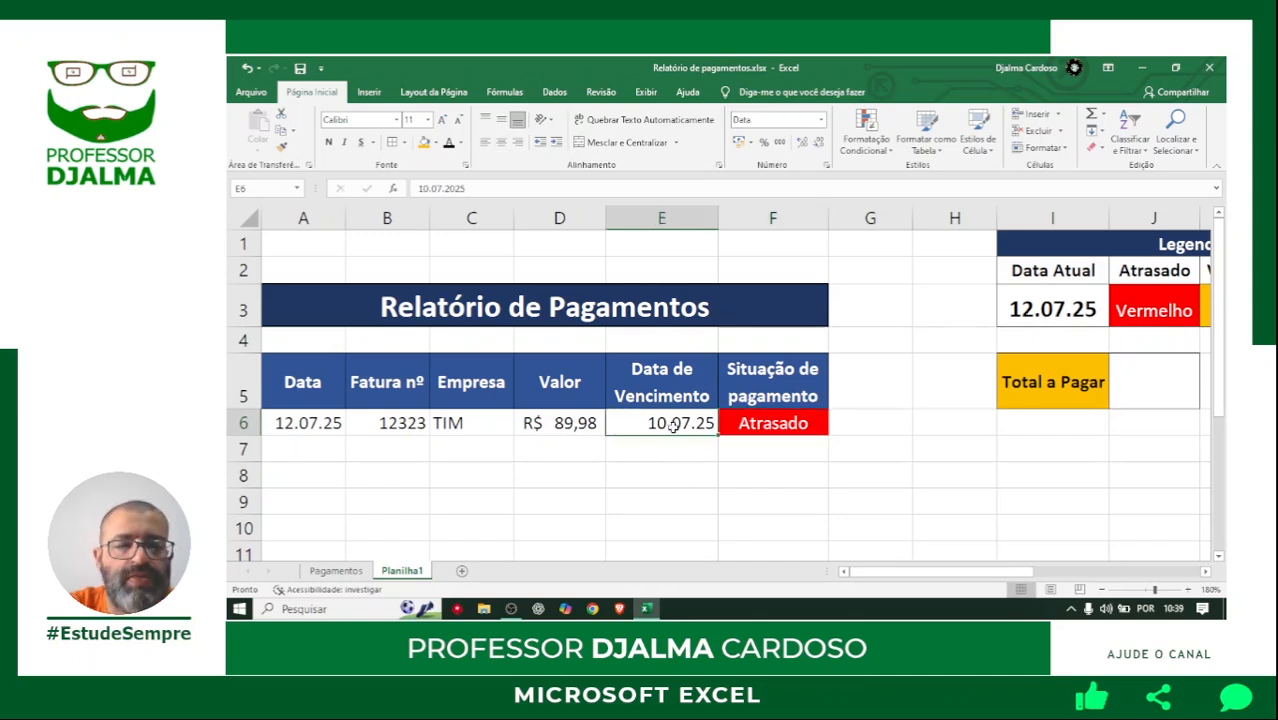
{"action": "type", "text": "12/07/25"}
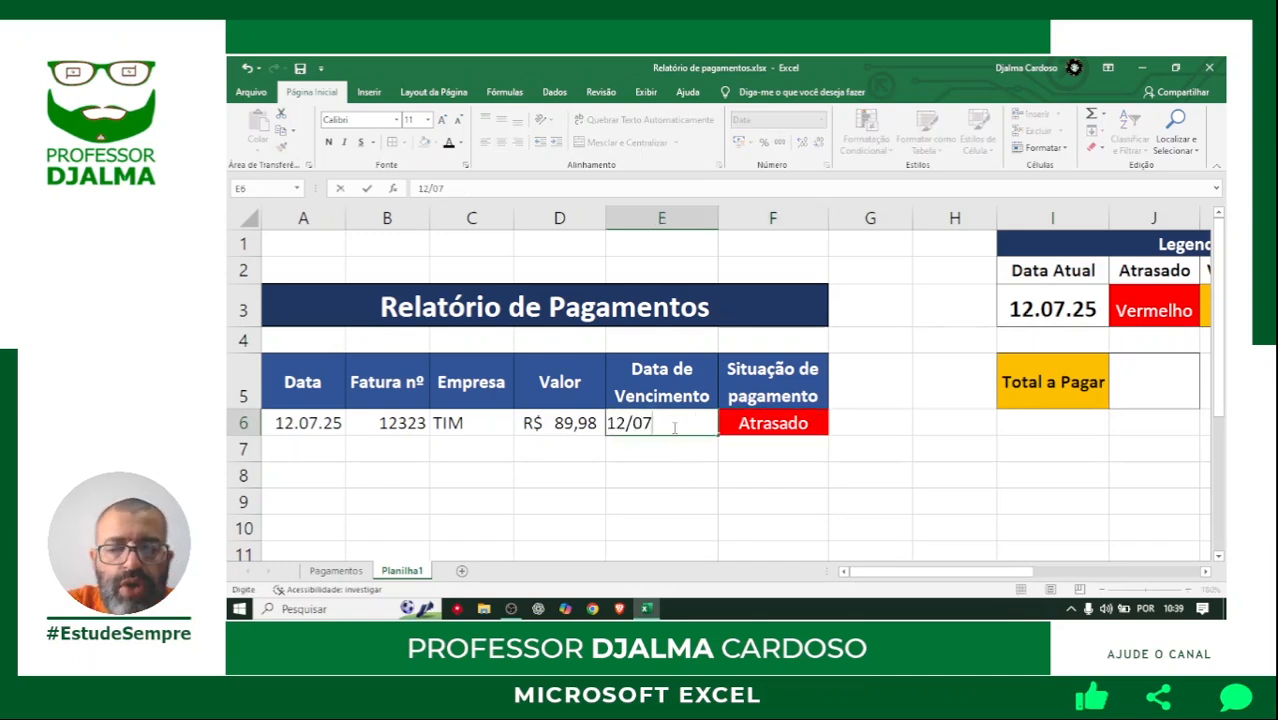
{"action": "key", "text": "ctrl+Return"}
{"action": "key", "text": "Return"}
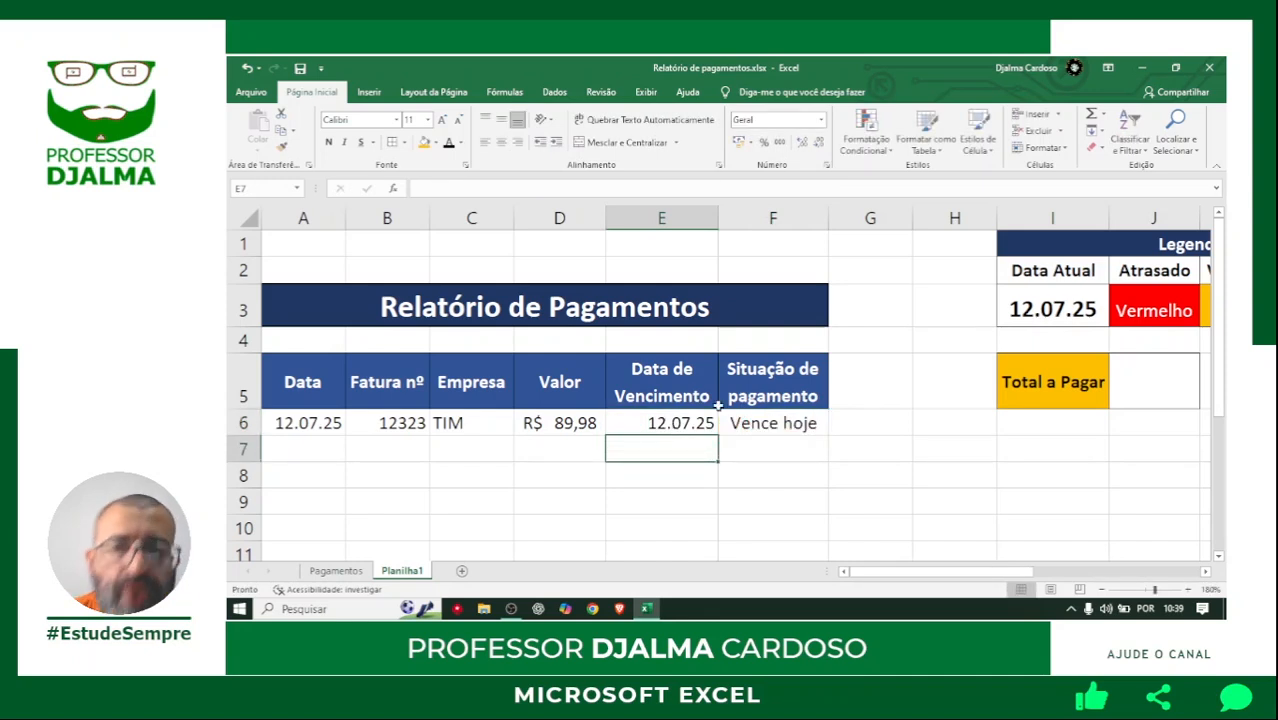
Create another conditional formatting rule for F6 that applies to cell values equal to Vence hoje.
{"action": "left_click", "coordinate": [762, 421]}
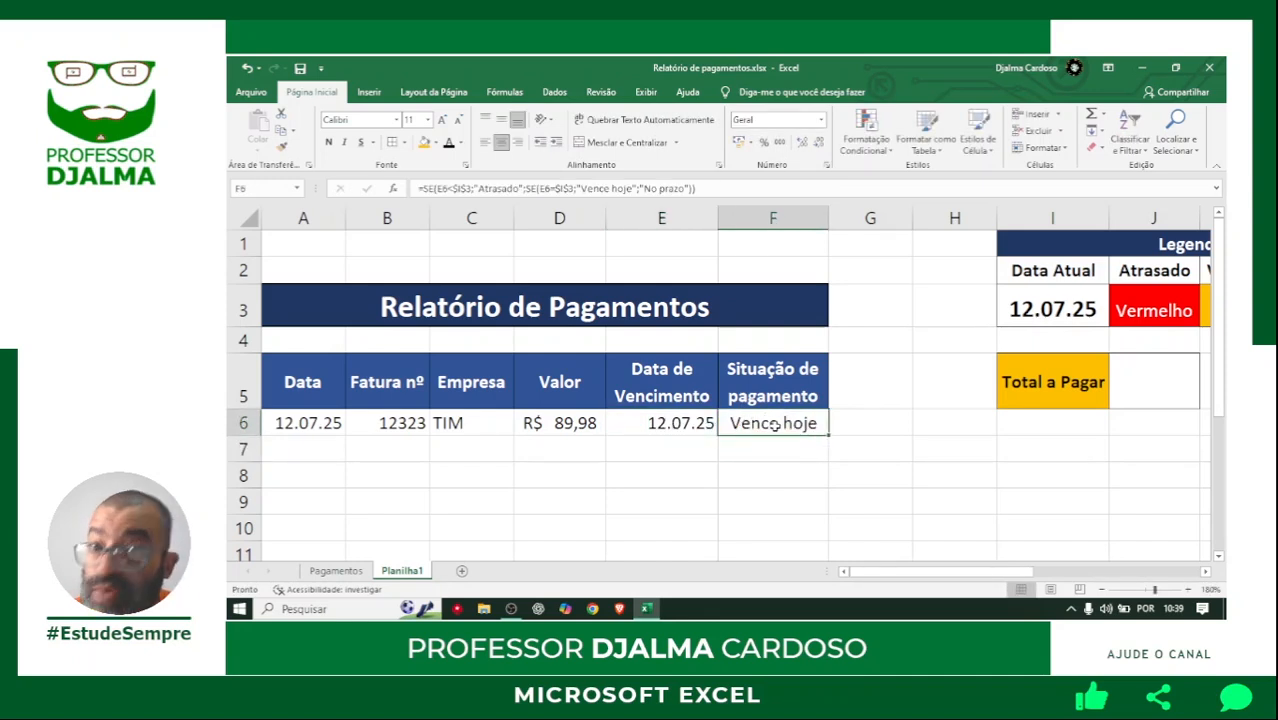
{"action": "left_click", "coordinate": [889, 150]}
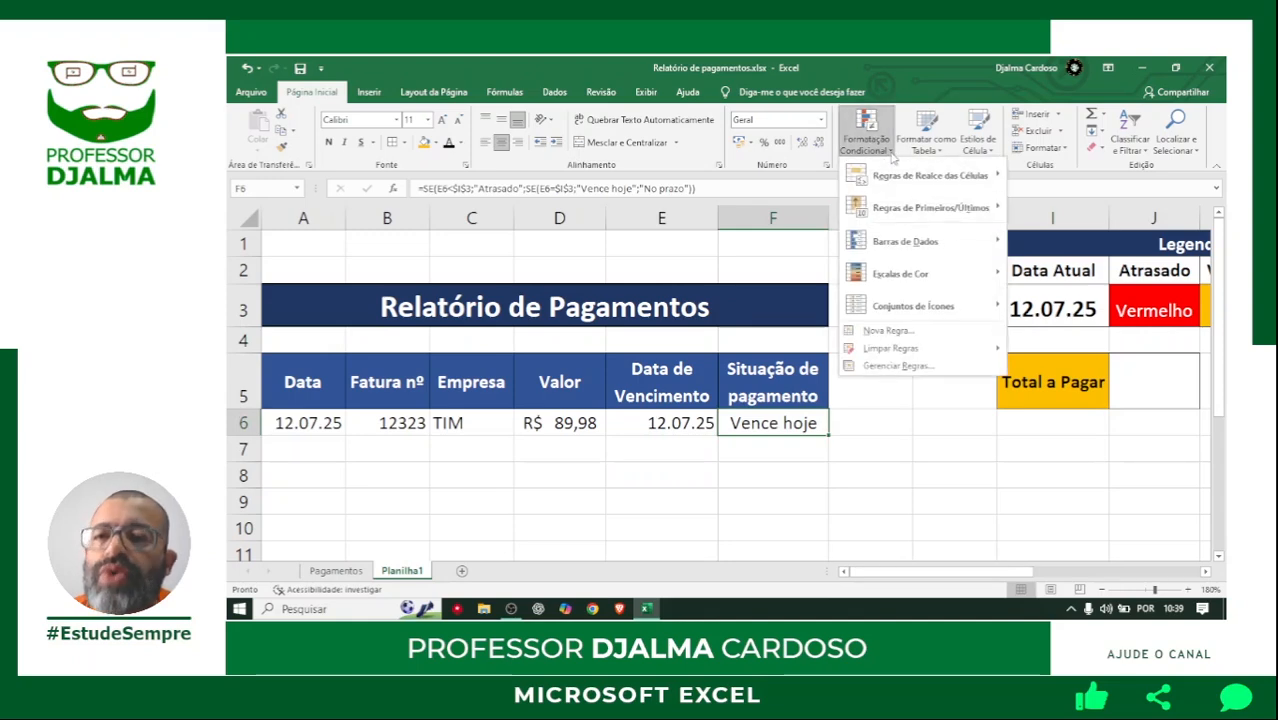
{"action": "left_click", "coordinate": [893, 330]}
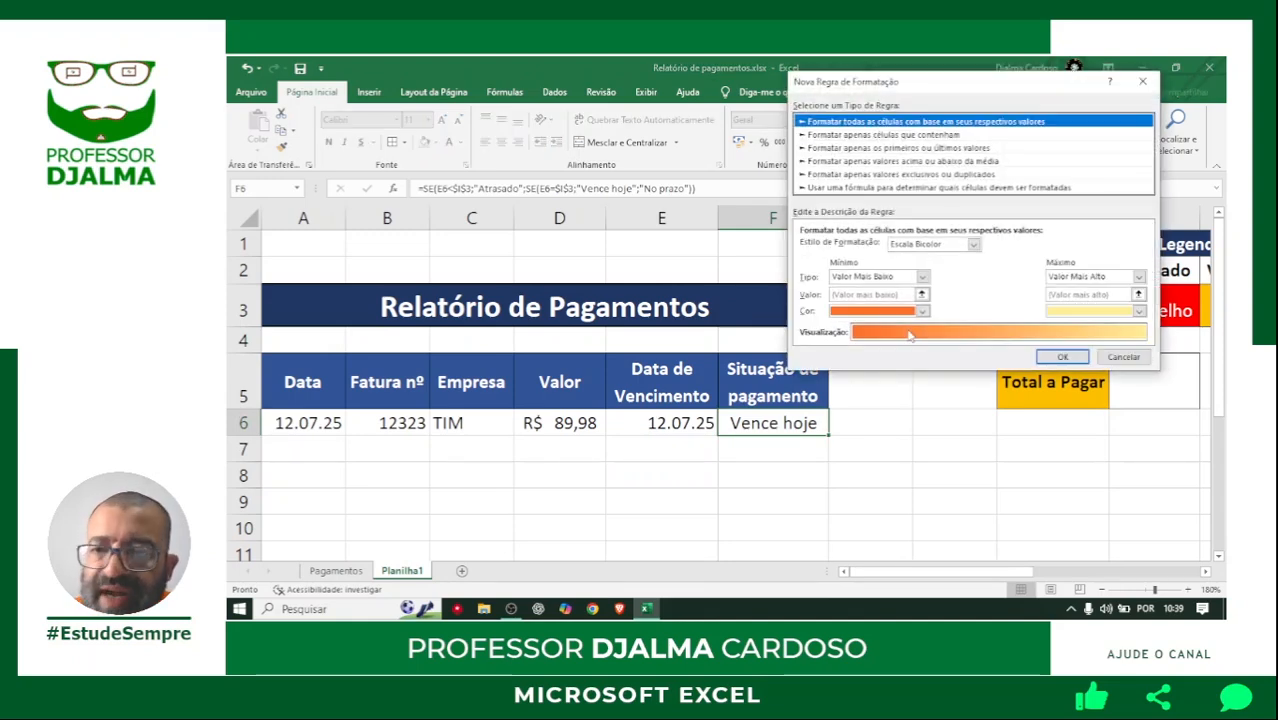
{"action": "left_click", "coordinate": [890, 138]}
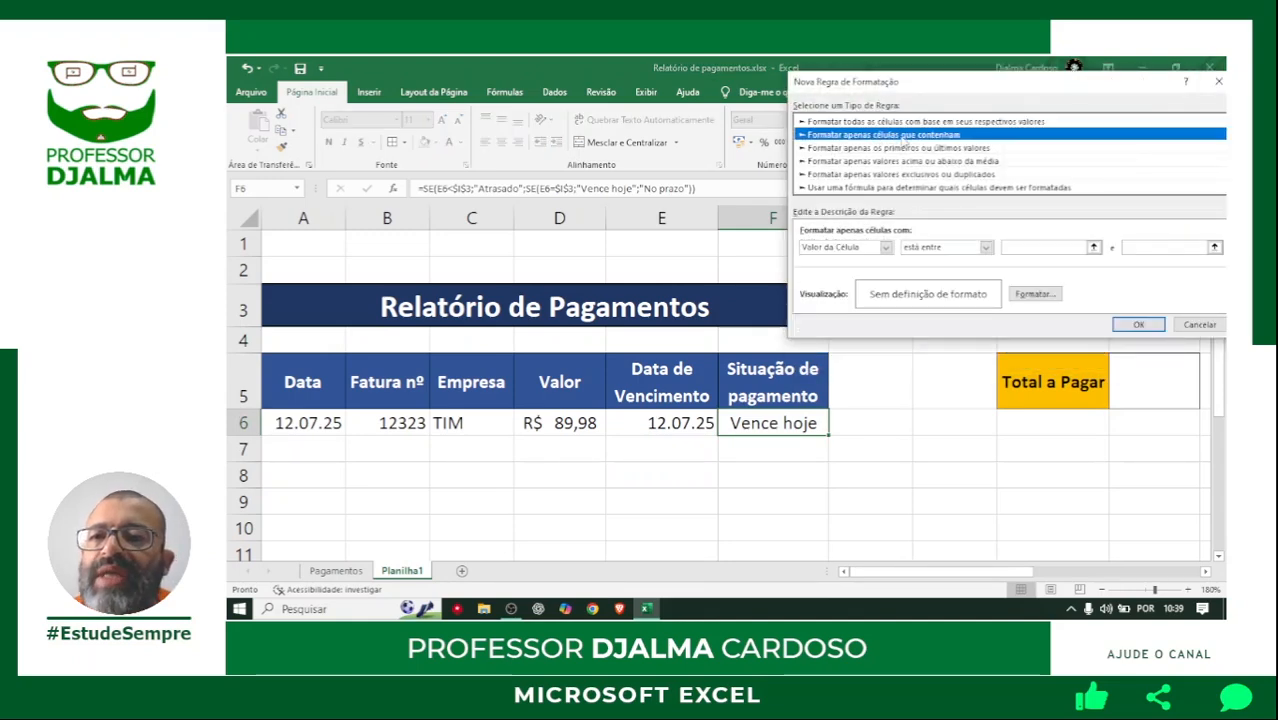
{"action": "left_click", "coordinate": [938, 253]}
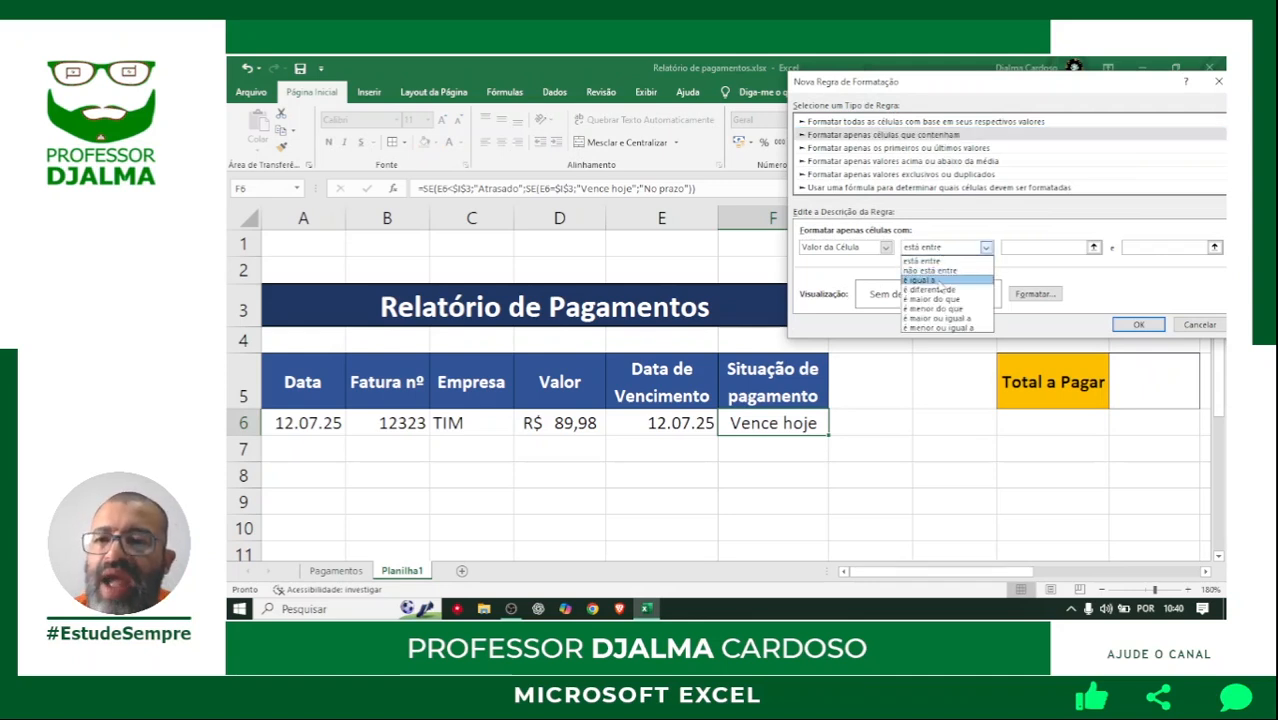
{"action": "left_click", "coordinate": [940, 278]}
{"action": "left_click", "coordinate": [1025, 247]}
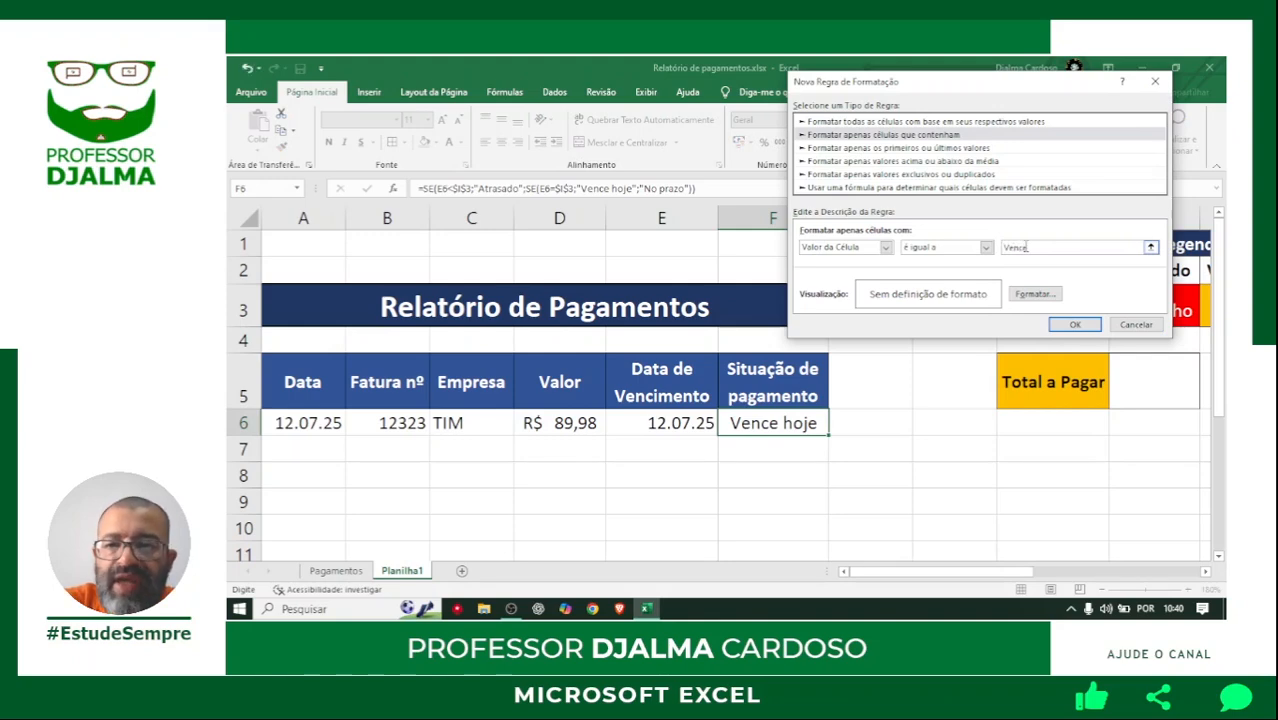
Give the Vence hoje rule an orange fill with the automatic font colour and apply it.
{"action": "left_click", "coordinate": [1034, 294]}
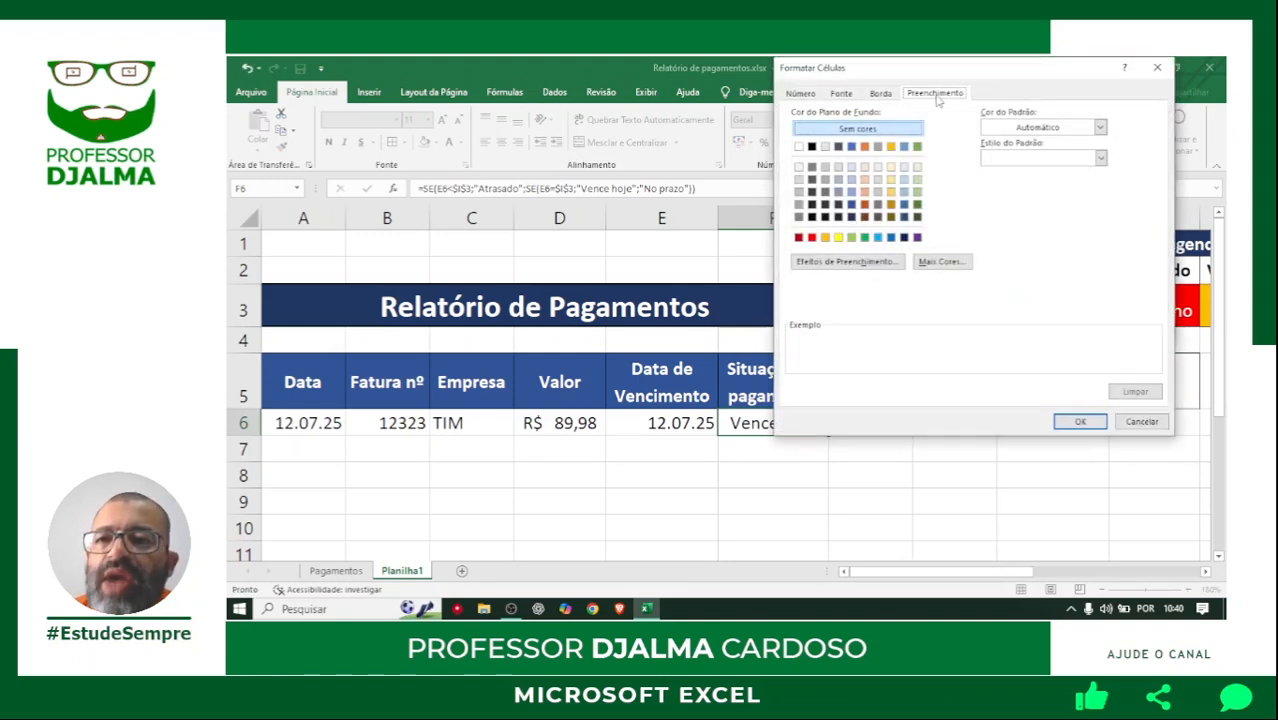
{"action": "left_click", "coordinate": [826, 238]}
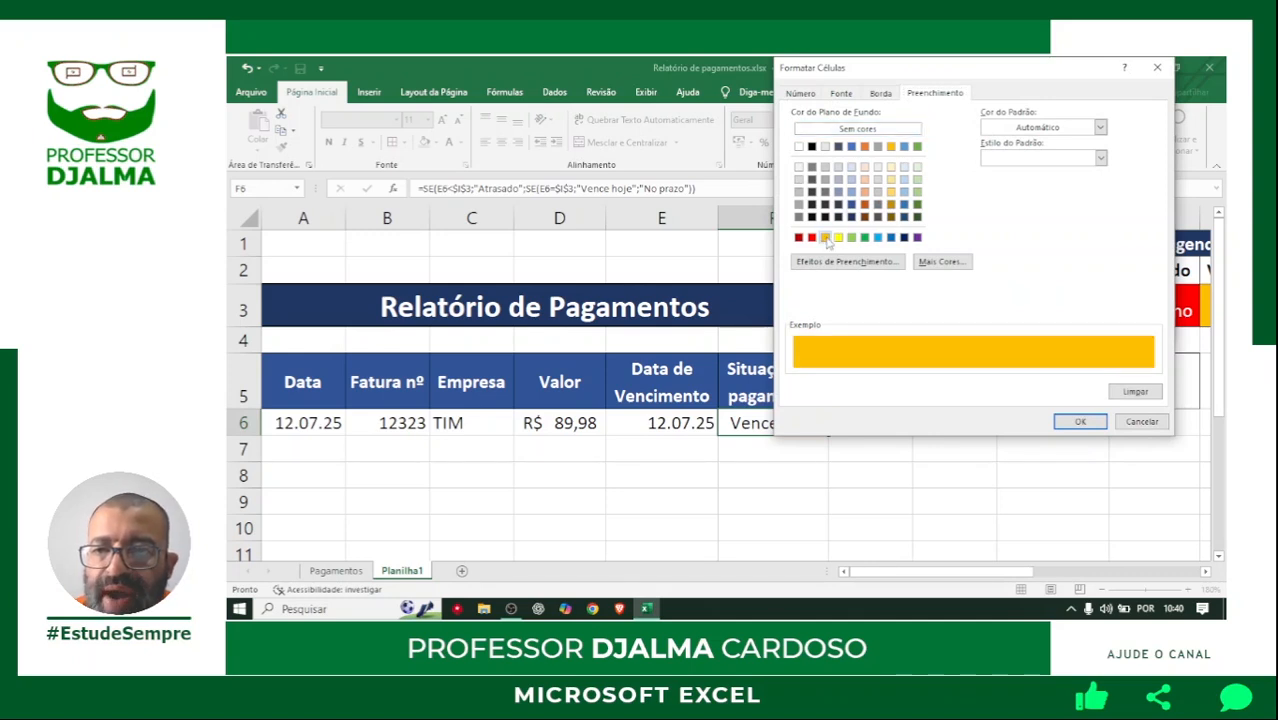
{"action": "left_click", "coordinate": [843, 94]}
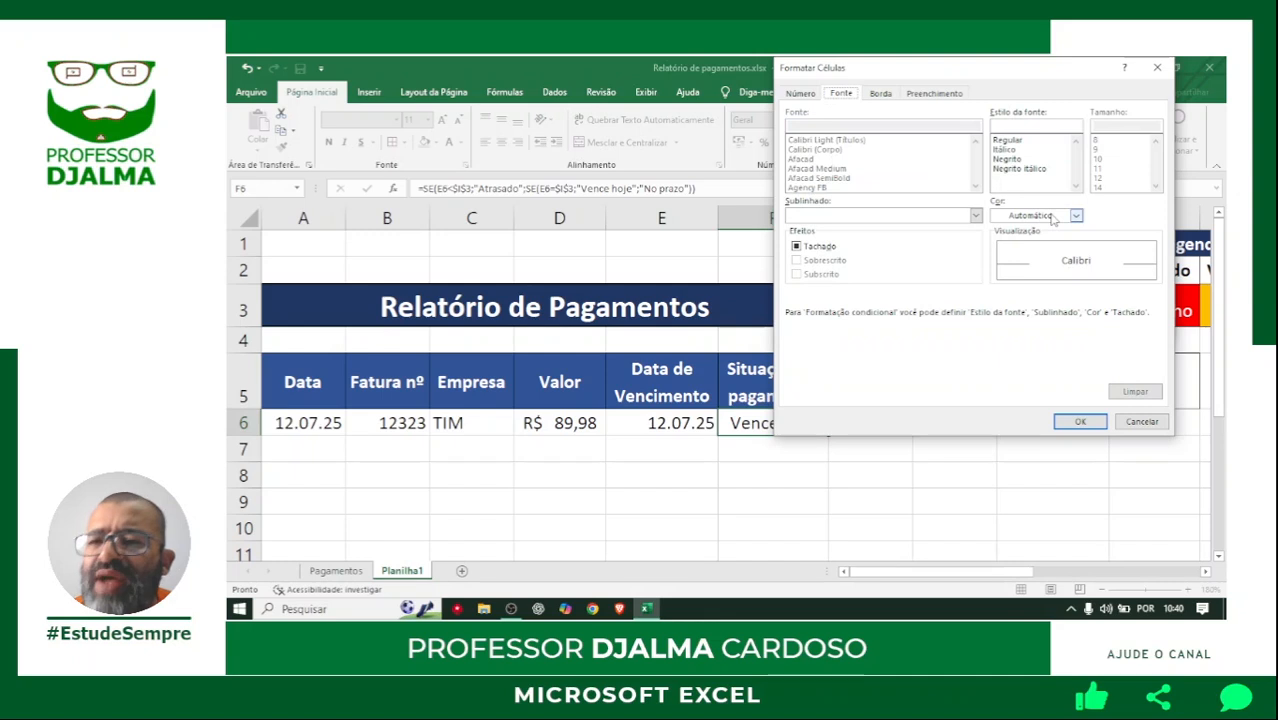
{"action": "left_click", "coordinate": [1081, 422]}
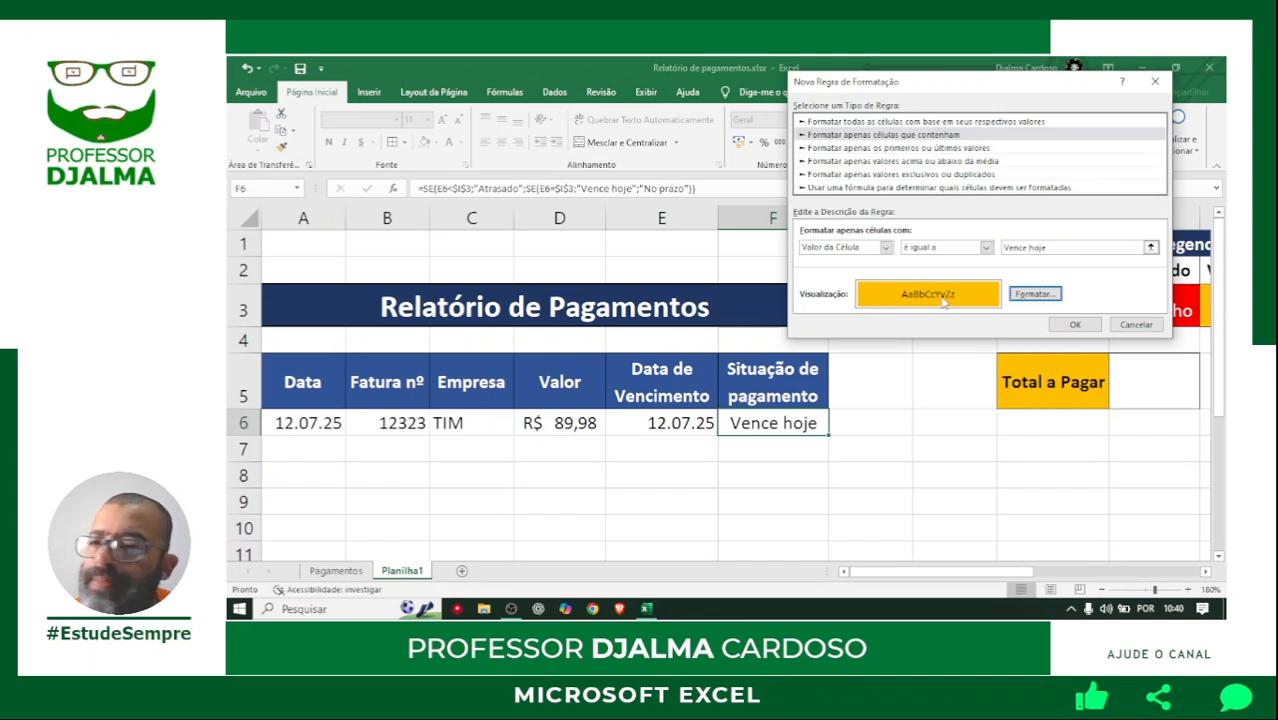
{"action": "left_click", "coordinate": [1075, 325]}
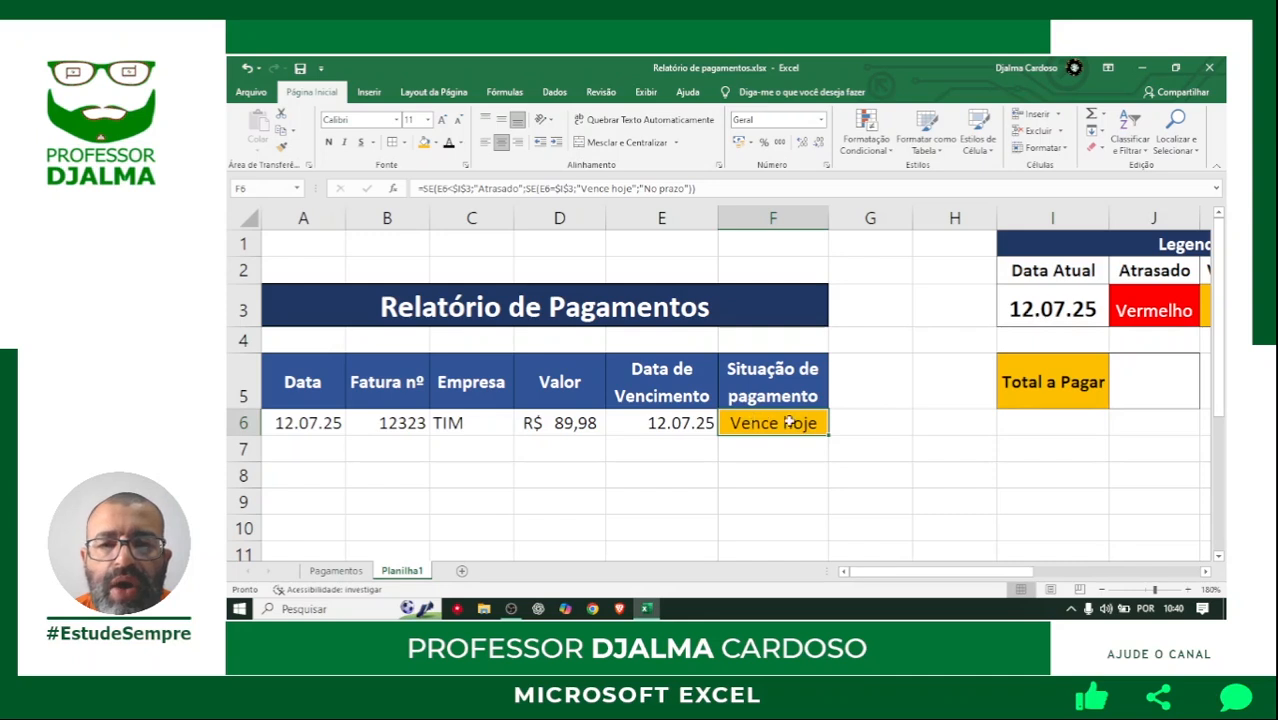
Change the due date in E6 to 14/07/25.
{"action": "left_click", "coordinate": [680, 424]}
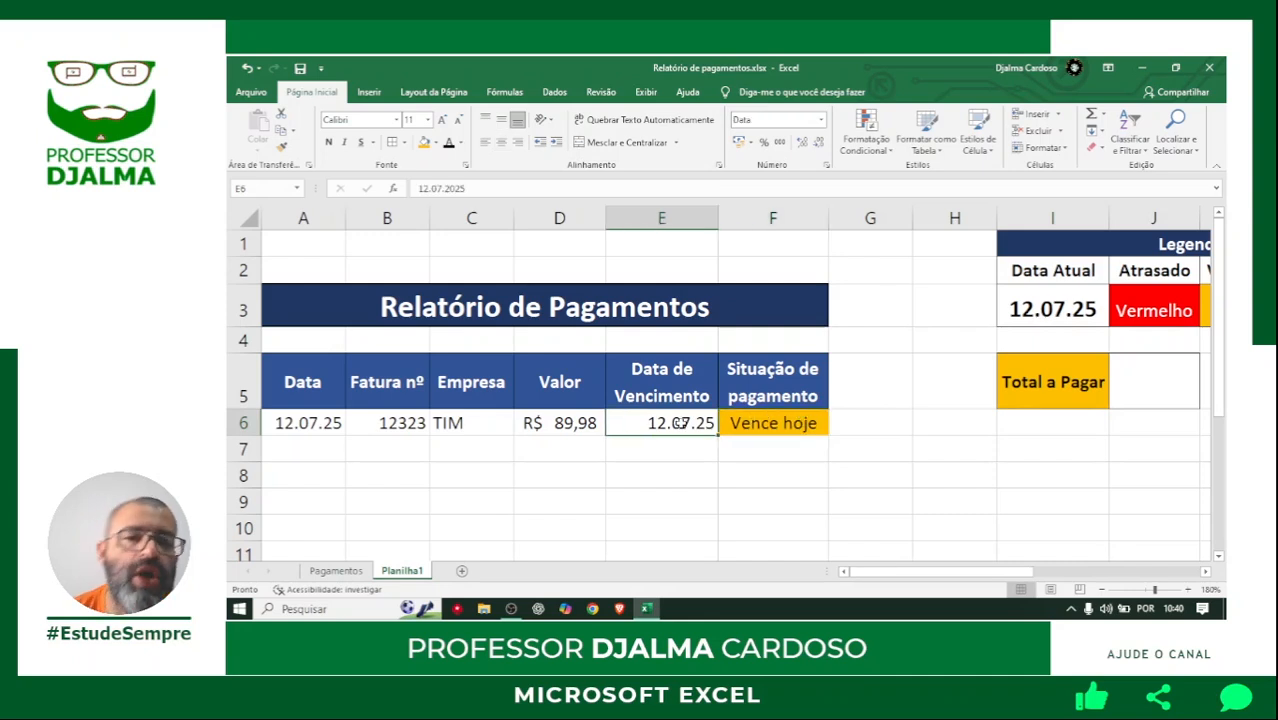
{"action": "type", "text": "14/07/25"}
{"action": "key", "text": "Tab"}
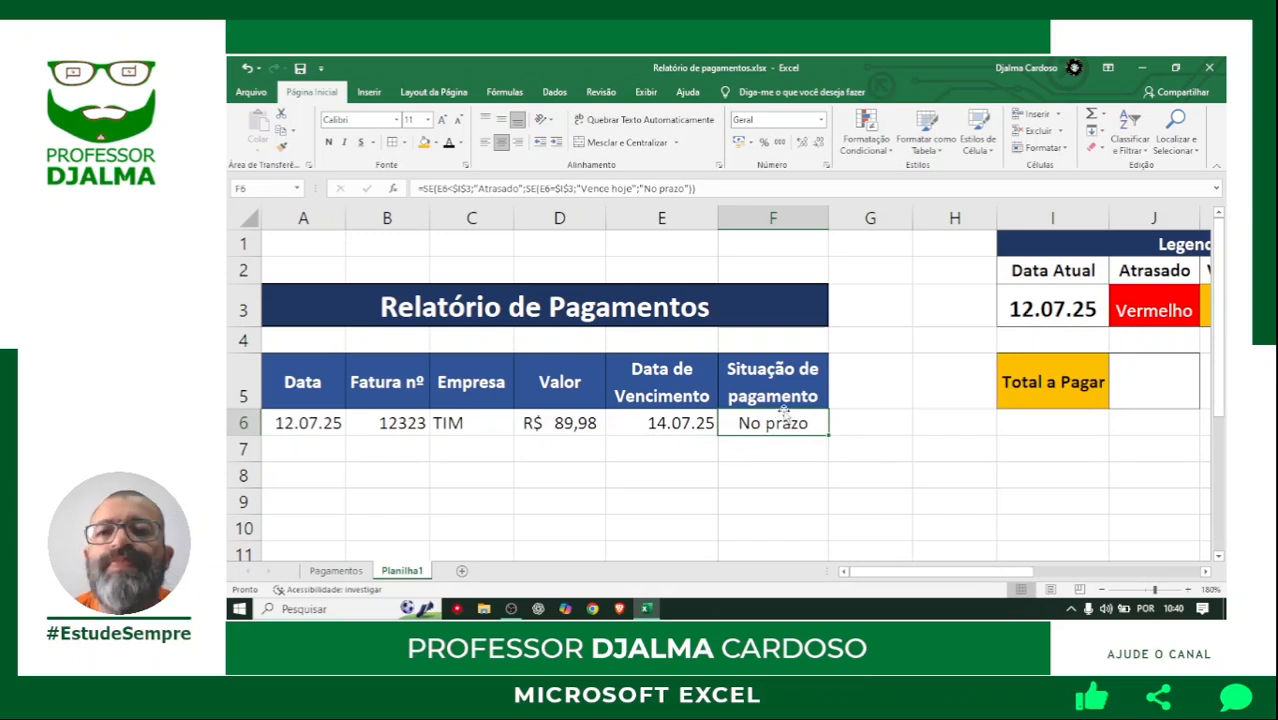
Create a conditional formatting rule for F6 that applies to cell values equal to no prazo.
{"action": "left_click", "coordinate": [866, 145]}
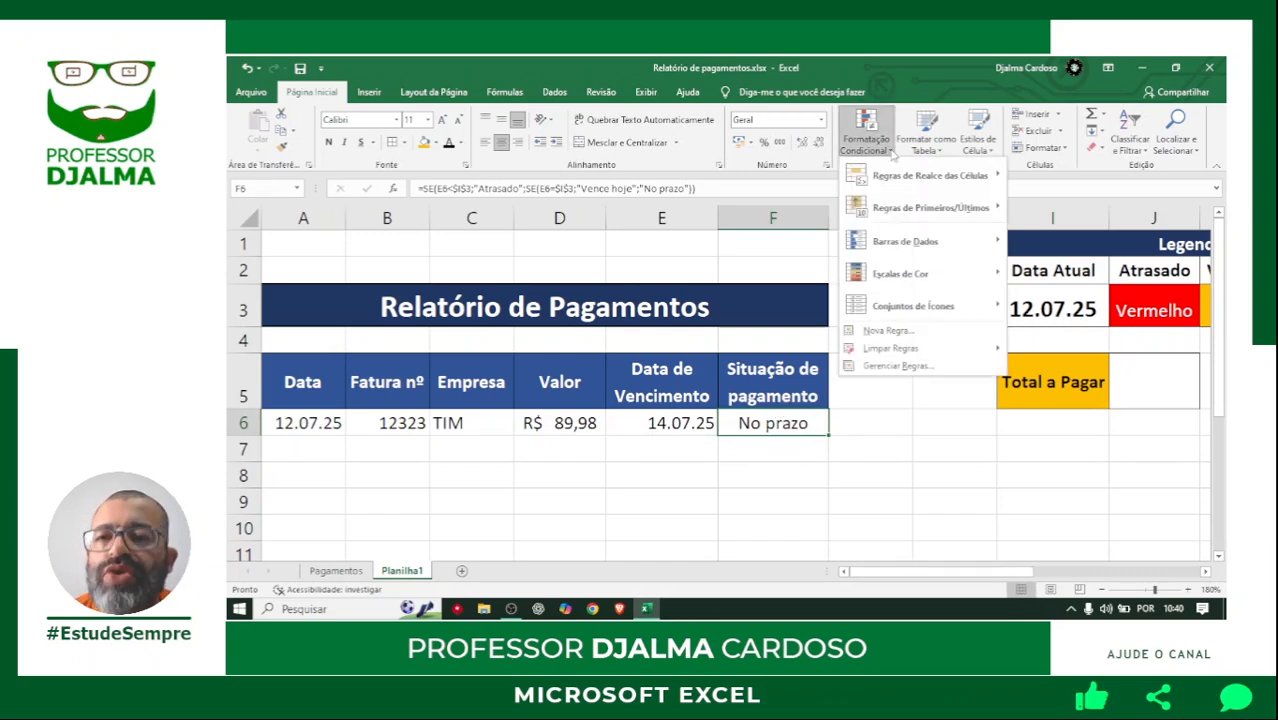
{"action": "left_click", "coordinate": [884, 331]}
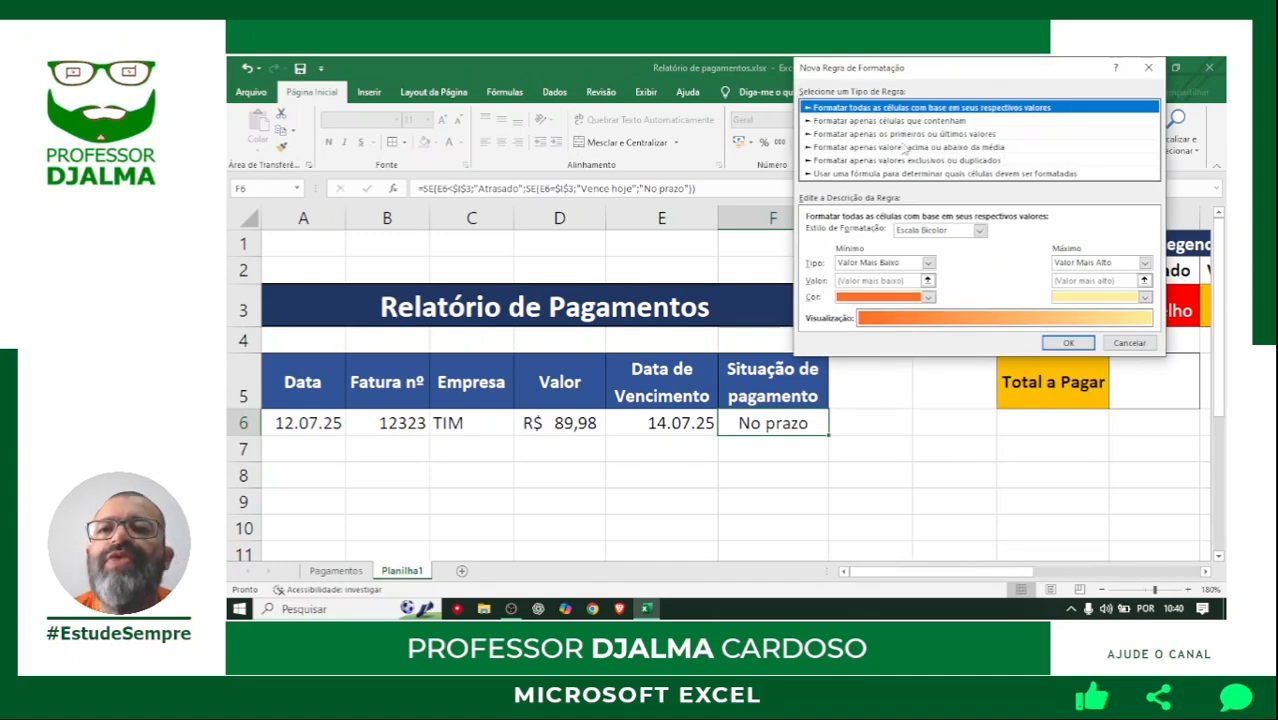
{"action": "left_click", "coordinate": [903, 121]}
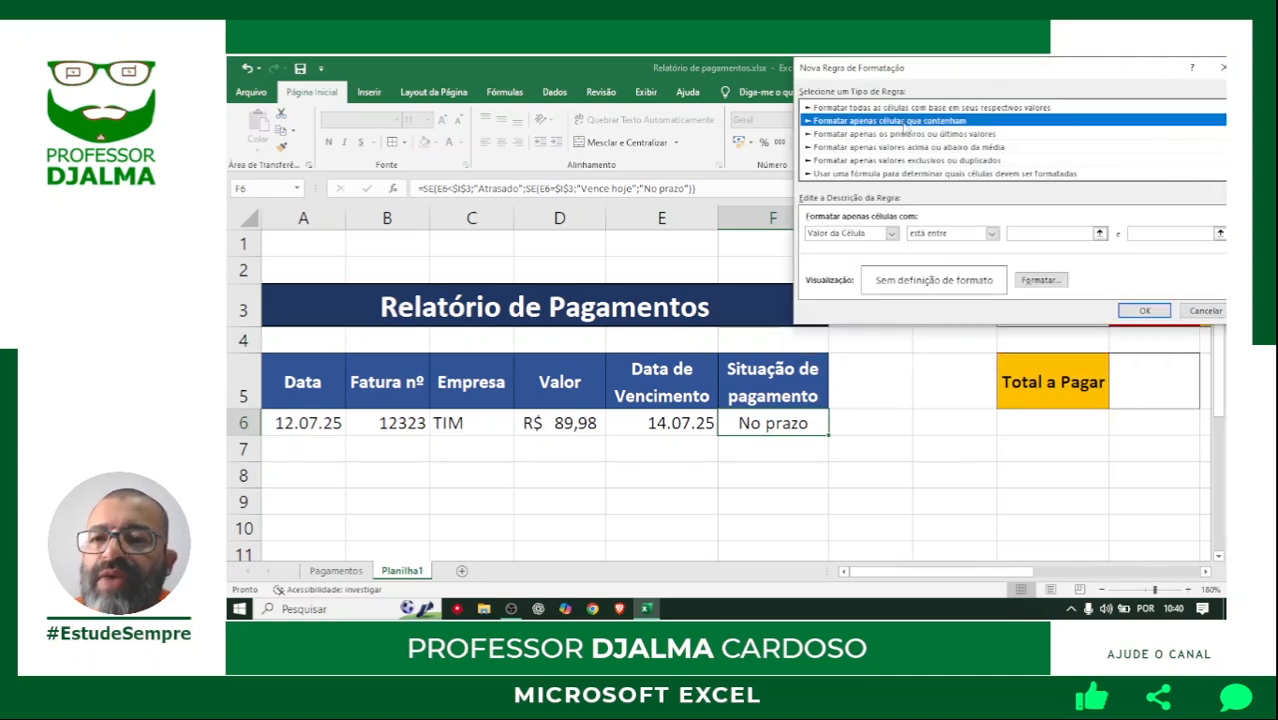
{"action": "left_click", "coordinate": [936, 234]}
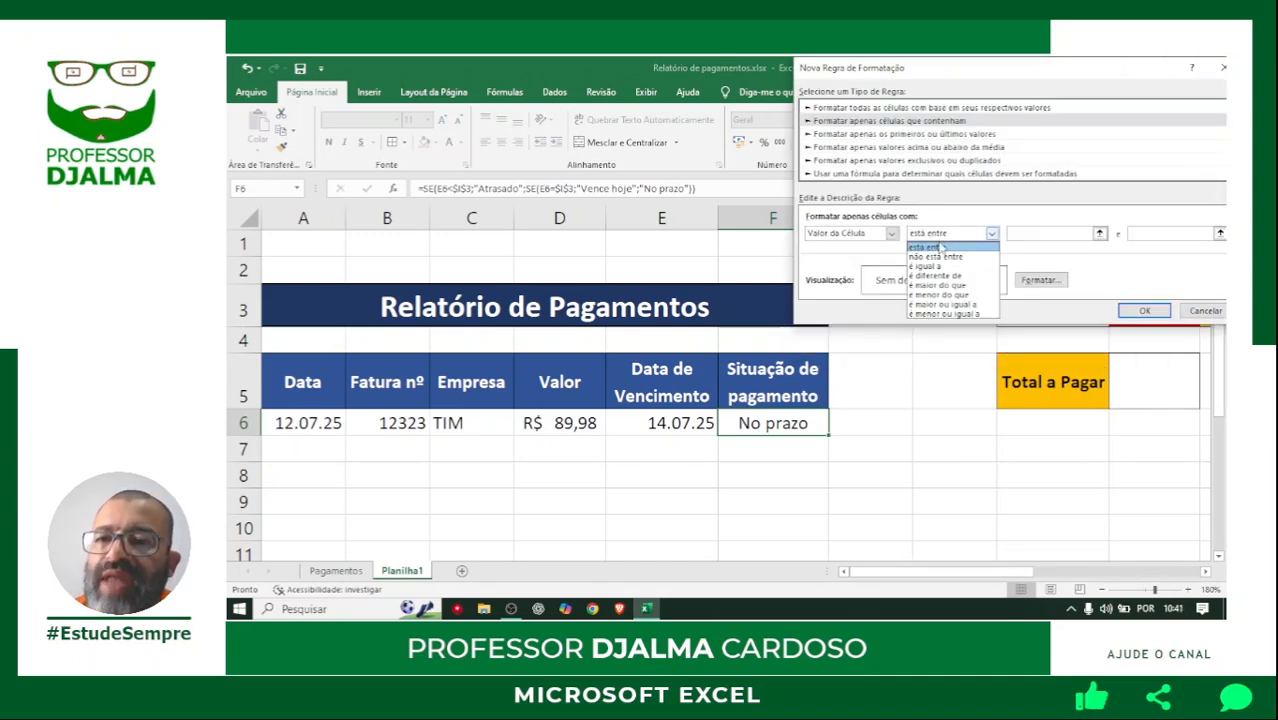
{"action": "left_click", "coordinate": [934, 267]}
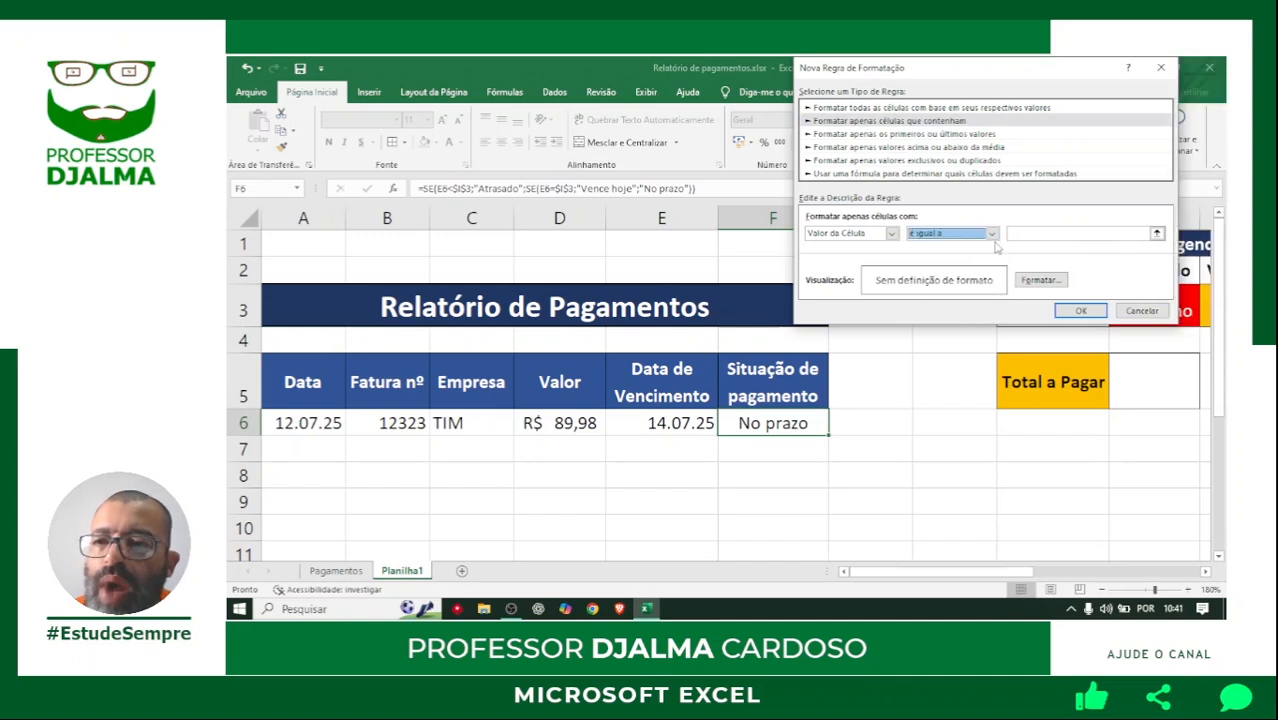
{"action": "left_click", "coordinate": [1026, 233]}
{"action": "type", "text": "No"}
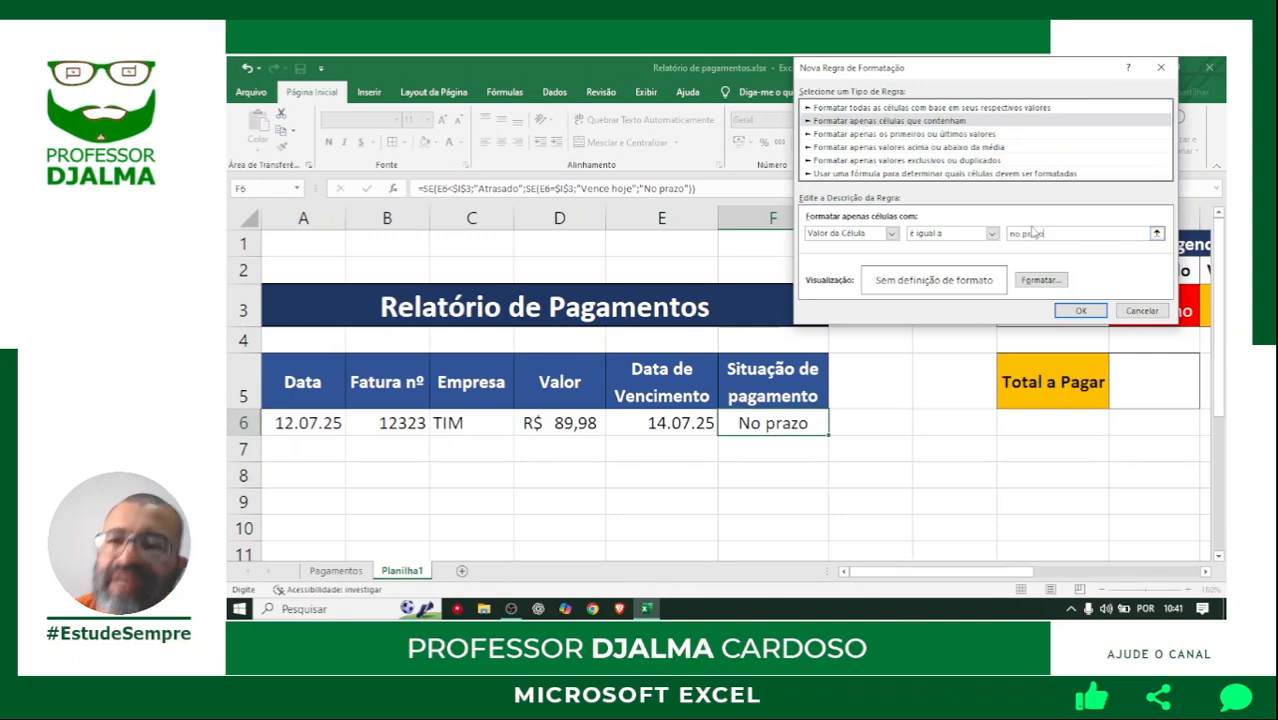
Give the no prazo rule a white font and a dark green fill, and apply it to F6.
{"action": "left_click", "coordinate": [1036, 280]}
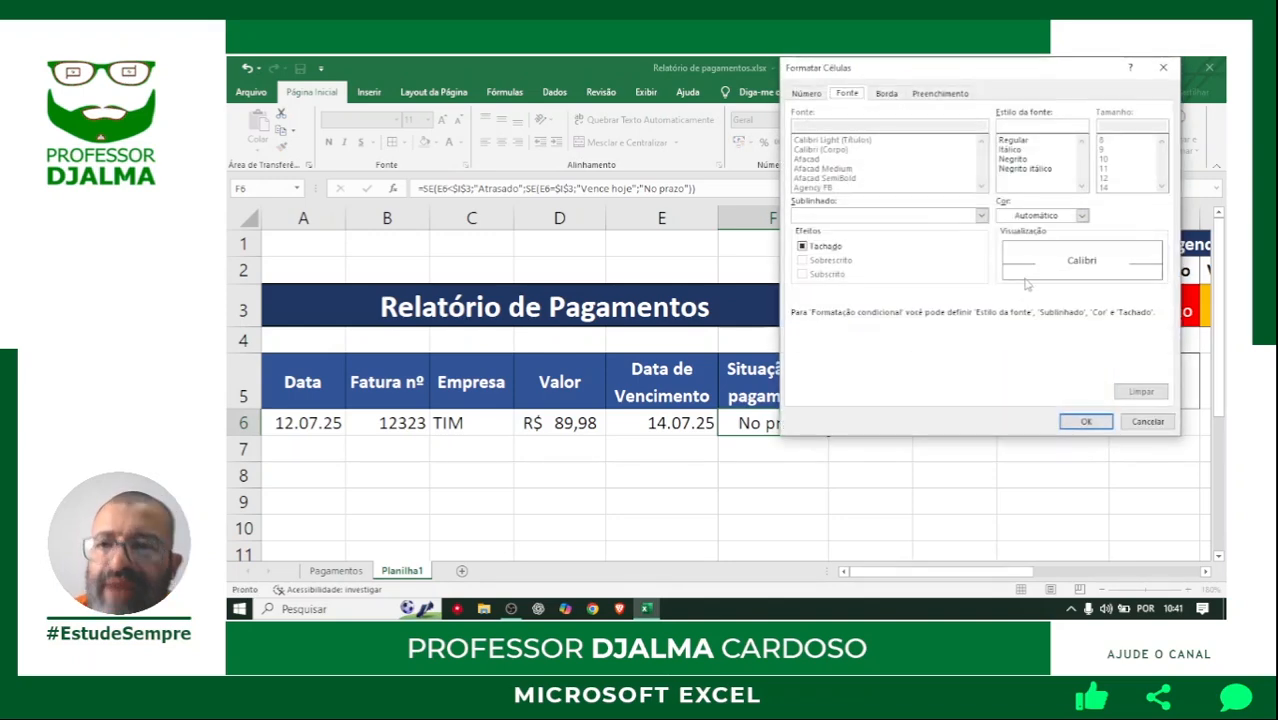
{"action": "left_click", "coordinate": [1082, 216]}
{"action": "key", "text": "Escape"}
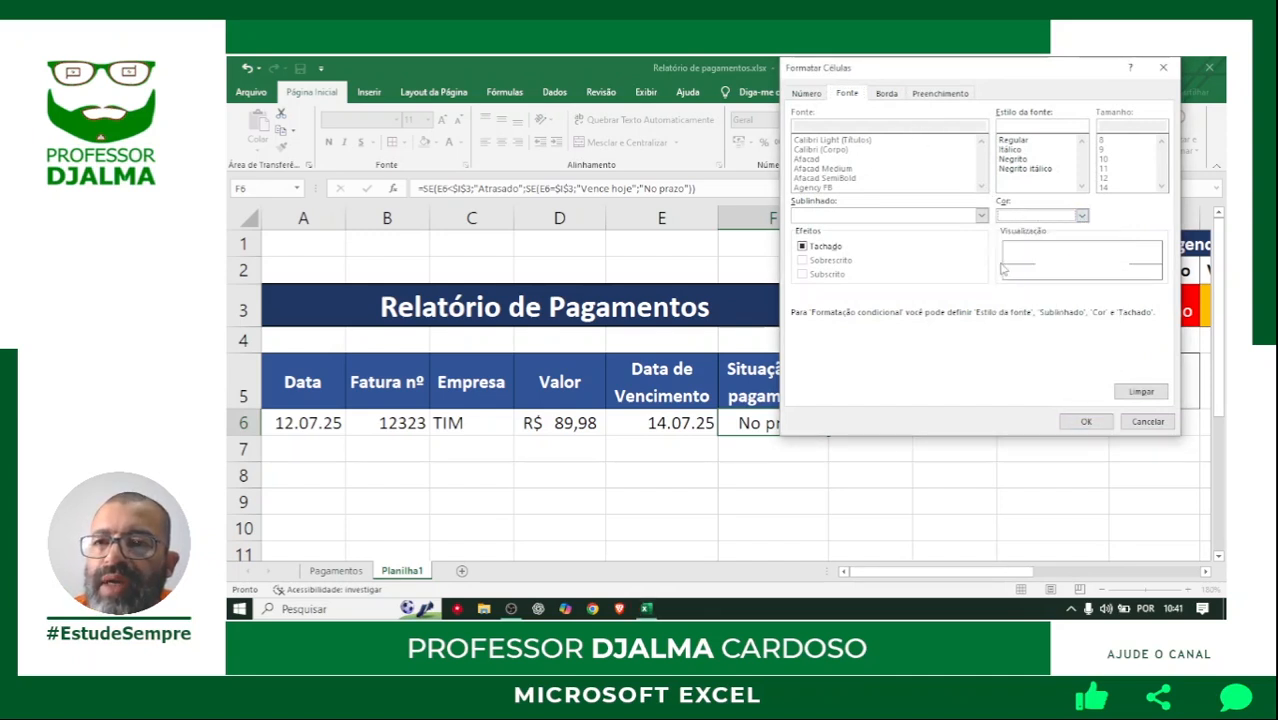
{"action": "left_click", "coordinate": [940, 93]}
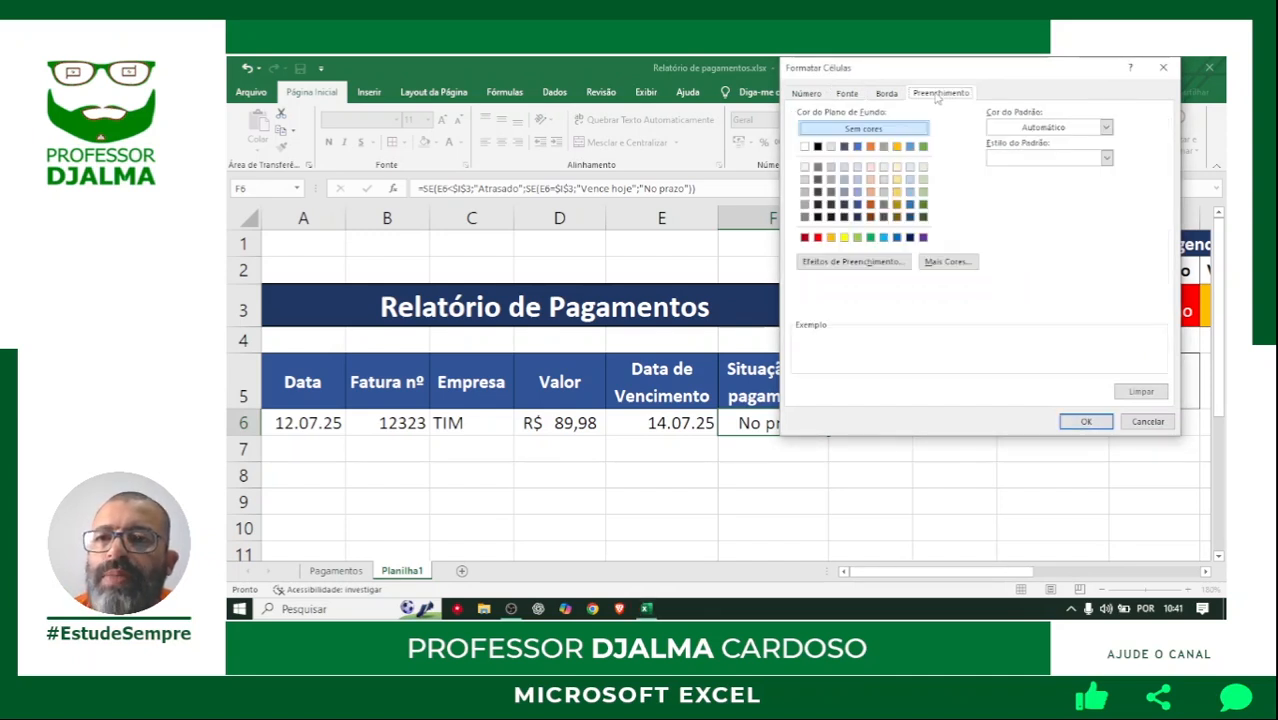
{"action": "left_click", "coordinate": [924, 206]}
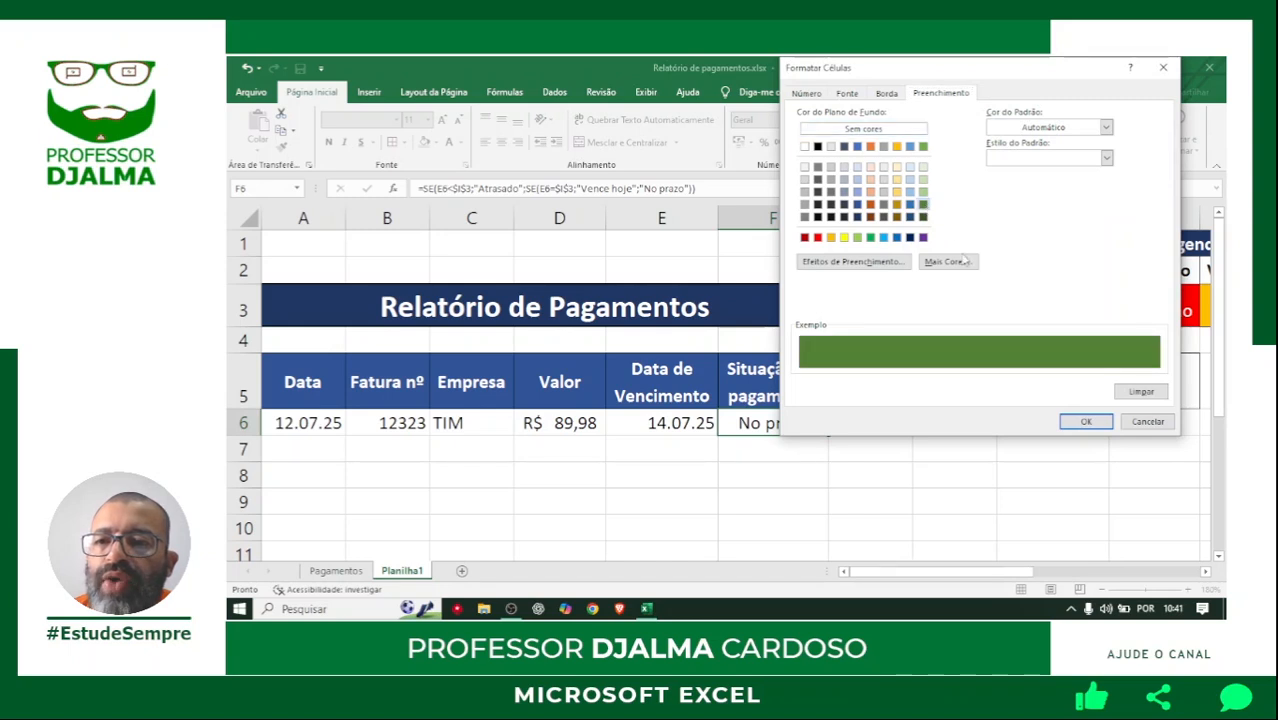
{"action": "left_click", "coordinate": [1064, 420]}
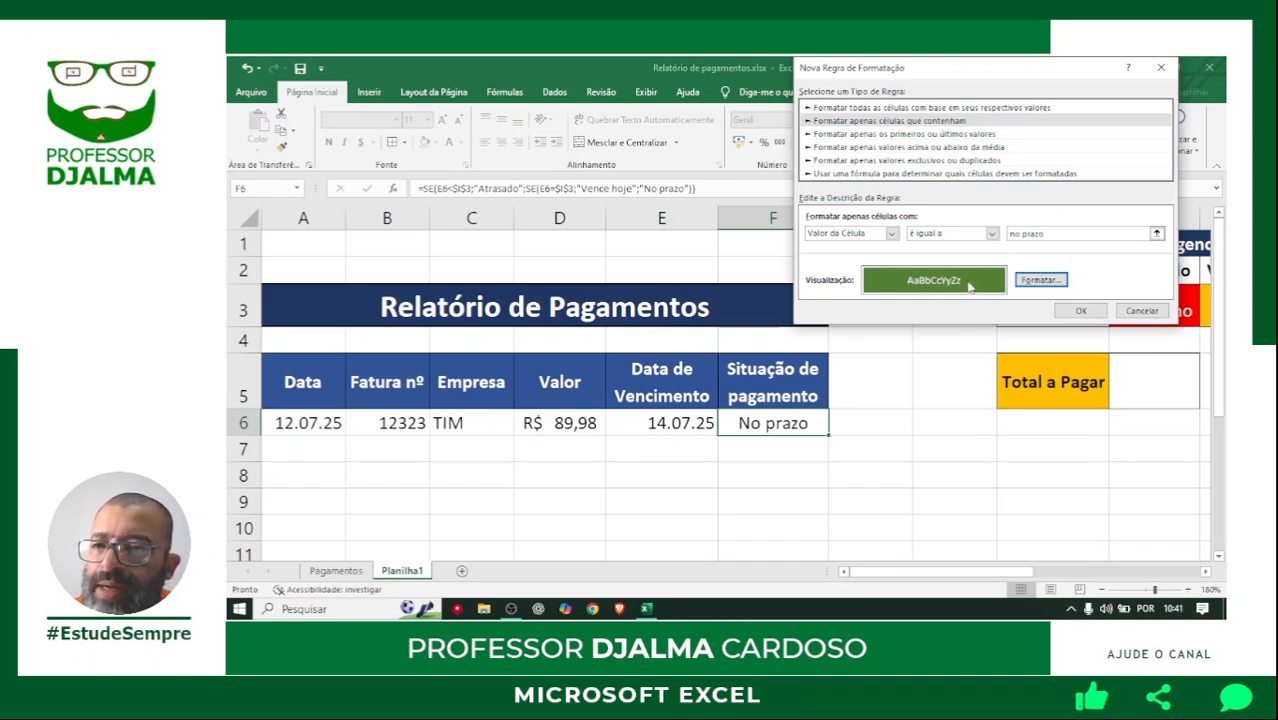
{"action": "left_click", "coordinate": [1080, 311]}
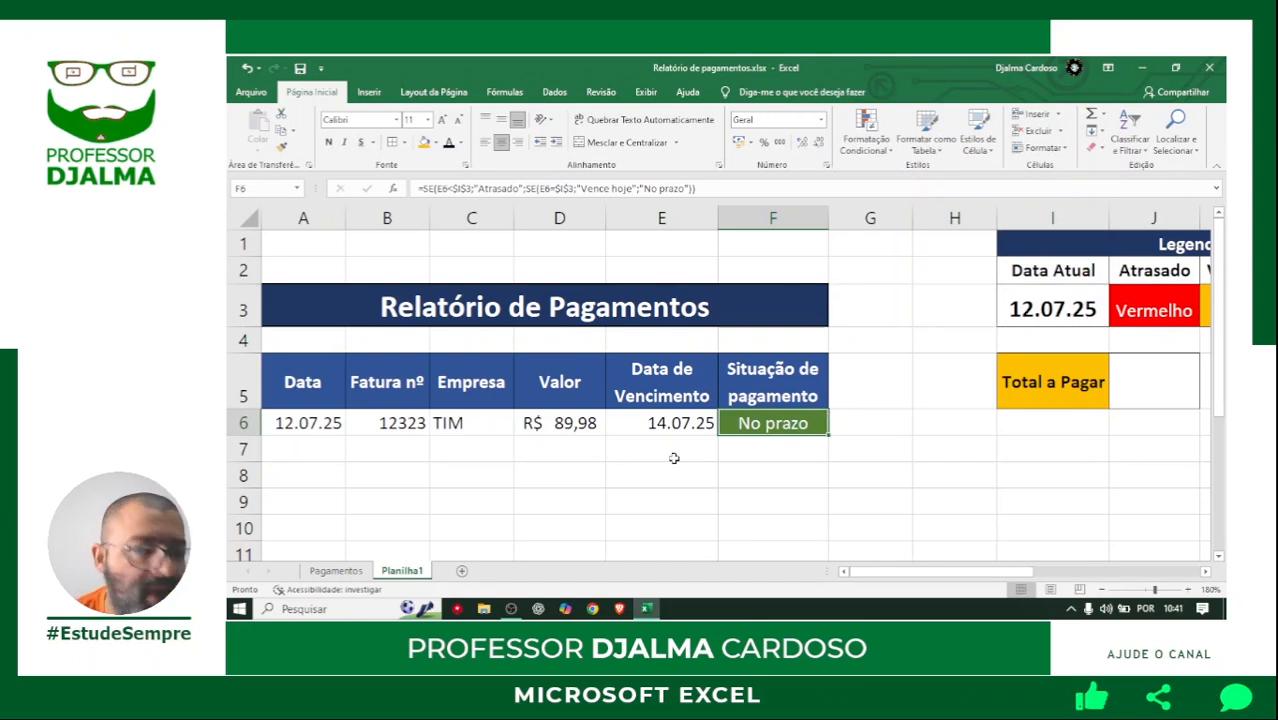
{"action": "left_click", "coordinate": [631, 468]}
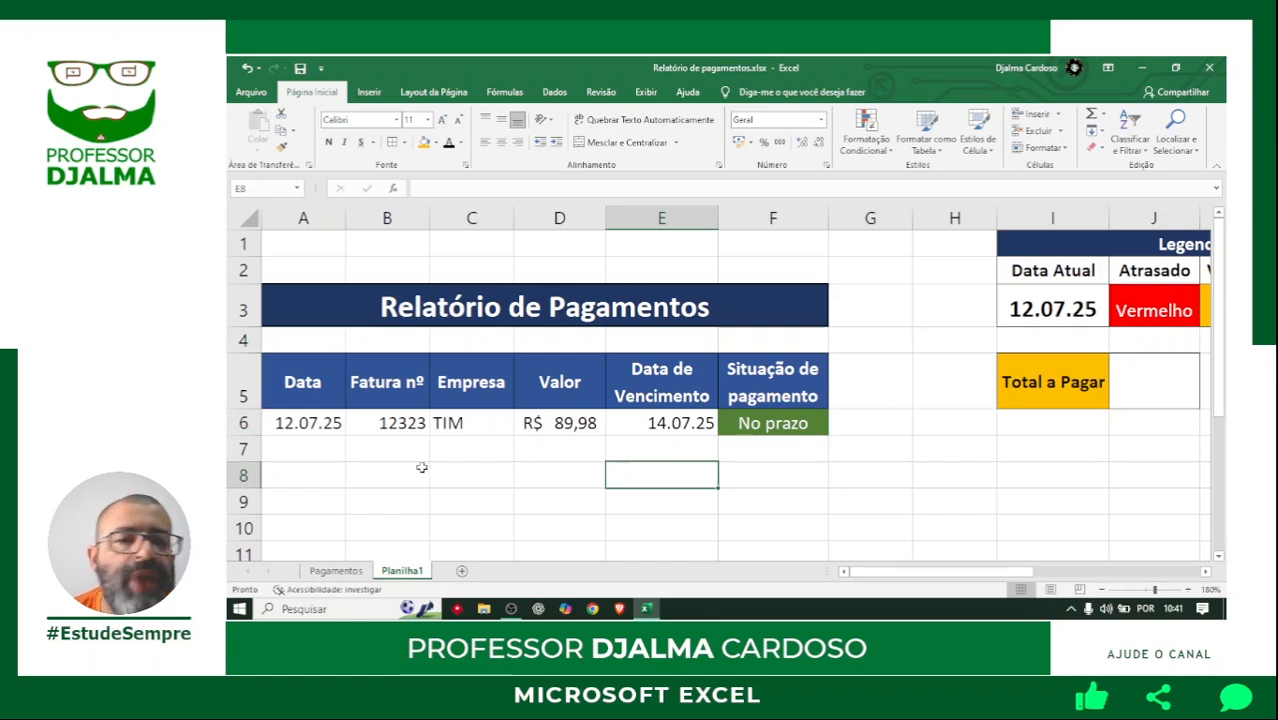
{"action": "left_click_drag", "start_coordinate": [320, 449], "coordinate": [382, 454]}
{"action": "left_click_drag", "start_coordinate": [566, 449], "coordinate": [773, 444]}
{"action": "left_click_drag", "start_coordinate": [312, 447], "coordinate": [787, 442]}
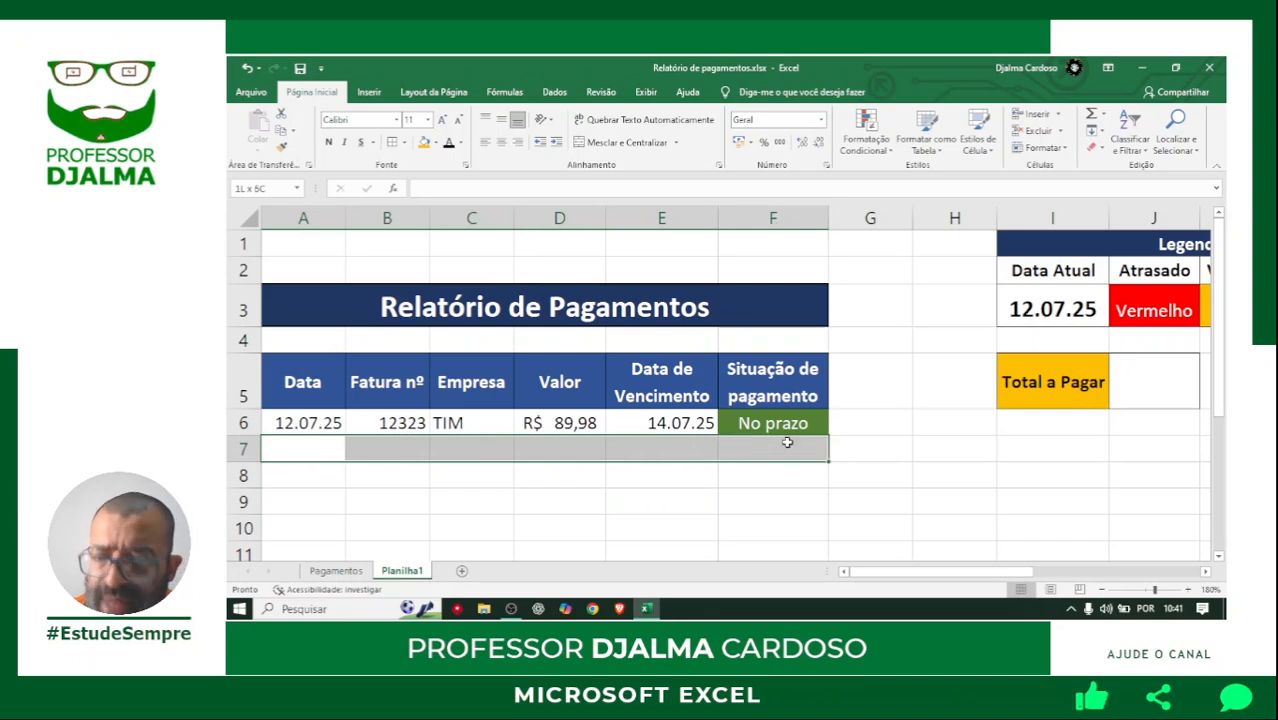
{"action": "left_click_drag", "start_coordinate": [300, 451], "coordinate": [771, 447]}
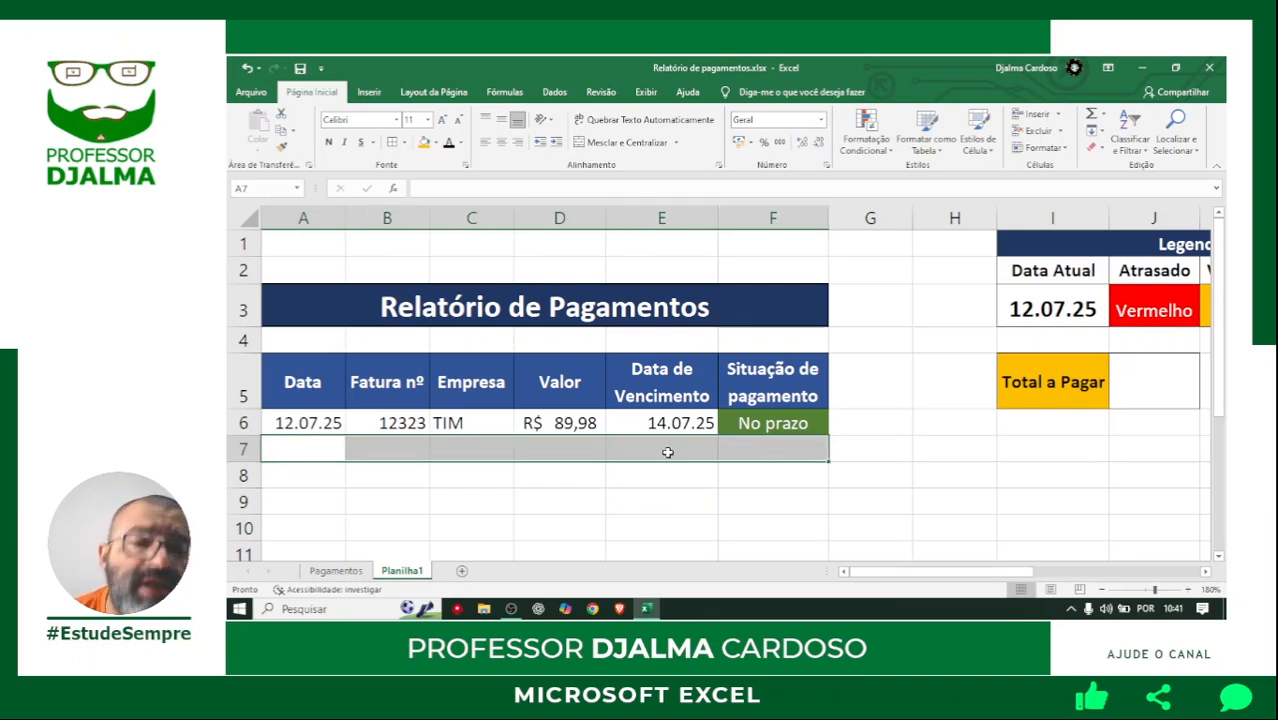
{"action": "left_click_drag", "start_coordinate": [305, 423], "coordinate": [813, 422]}
{"action": "left_click", "coordinate": [678, 477]}
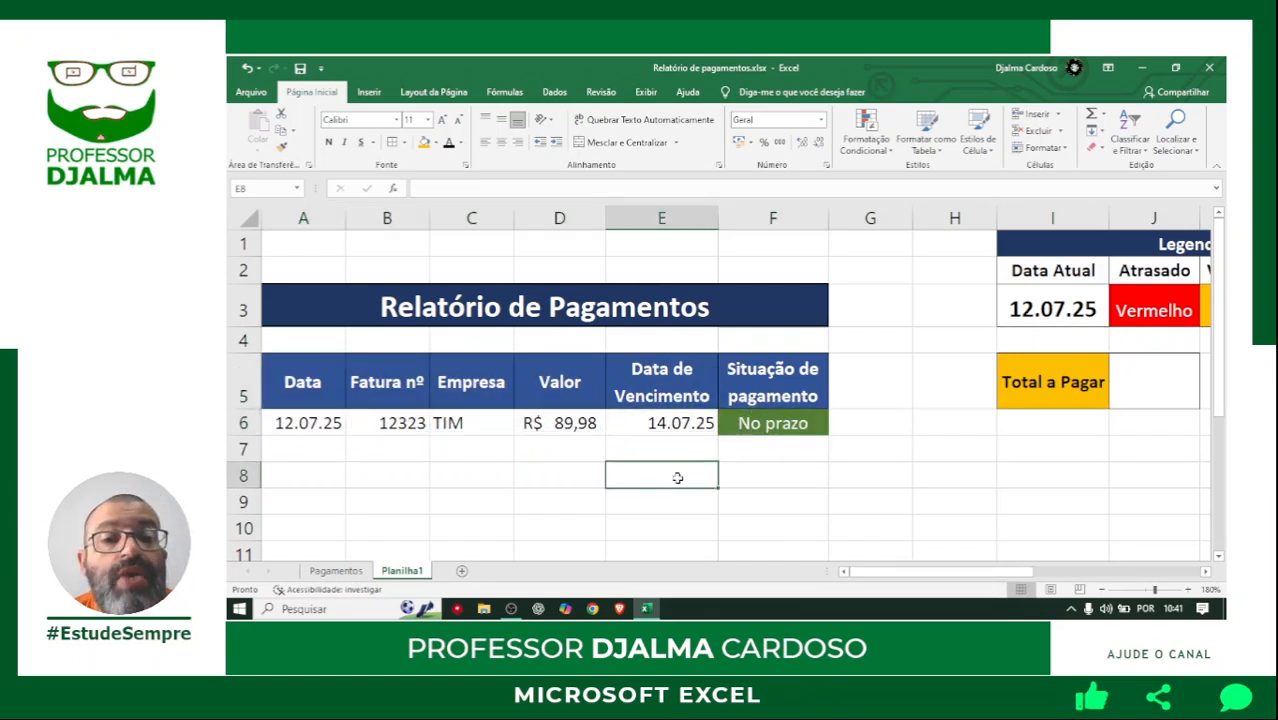
{"action": "left_click_drag", "start_coordinate": [318, 424], "coordinate": [771, 428]}
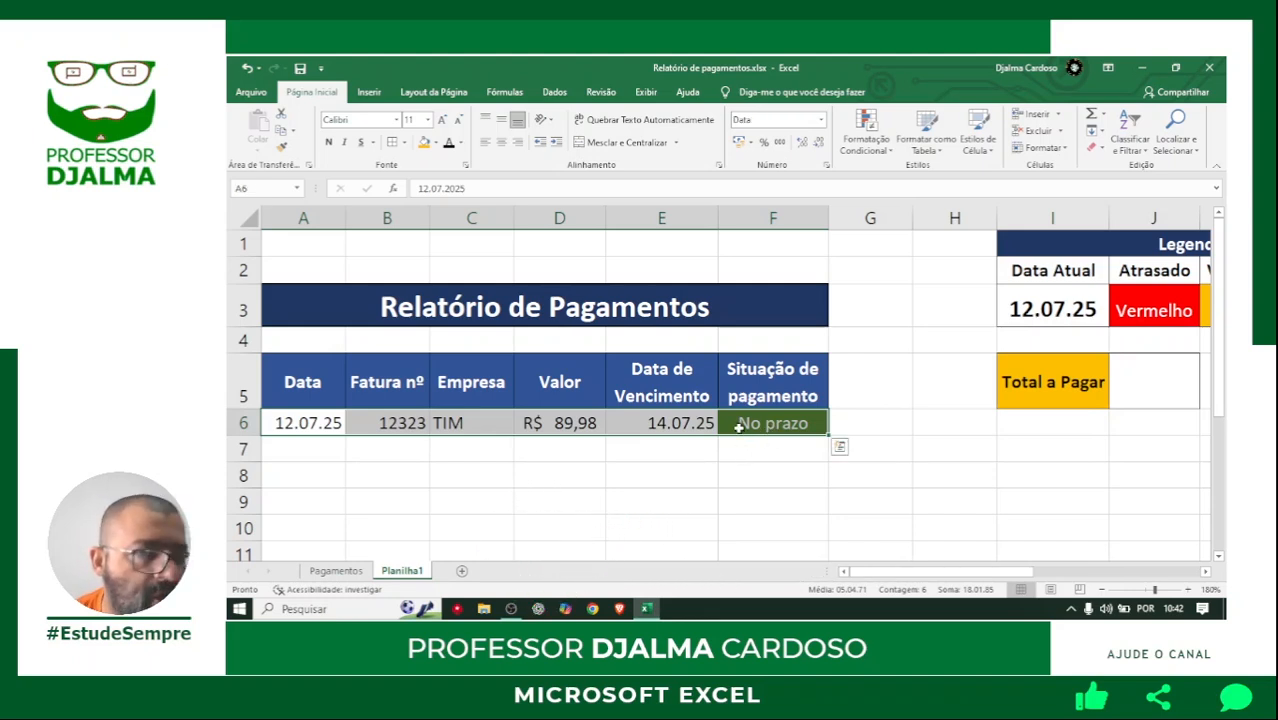
{"action": "left_click", "coordinate": [530, 525]}
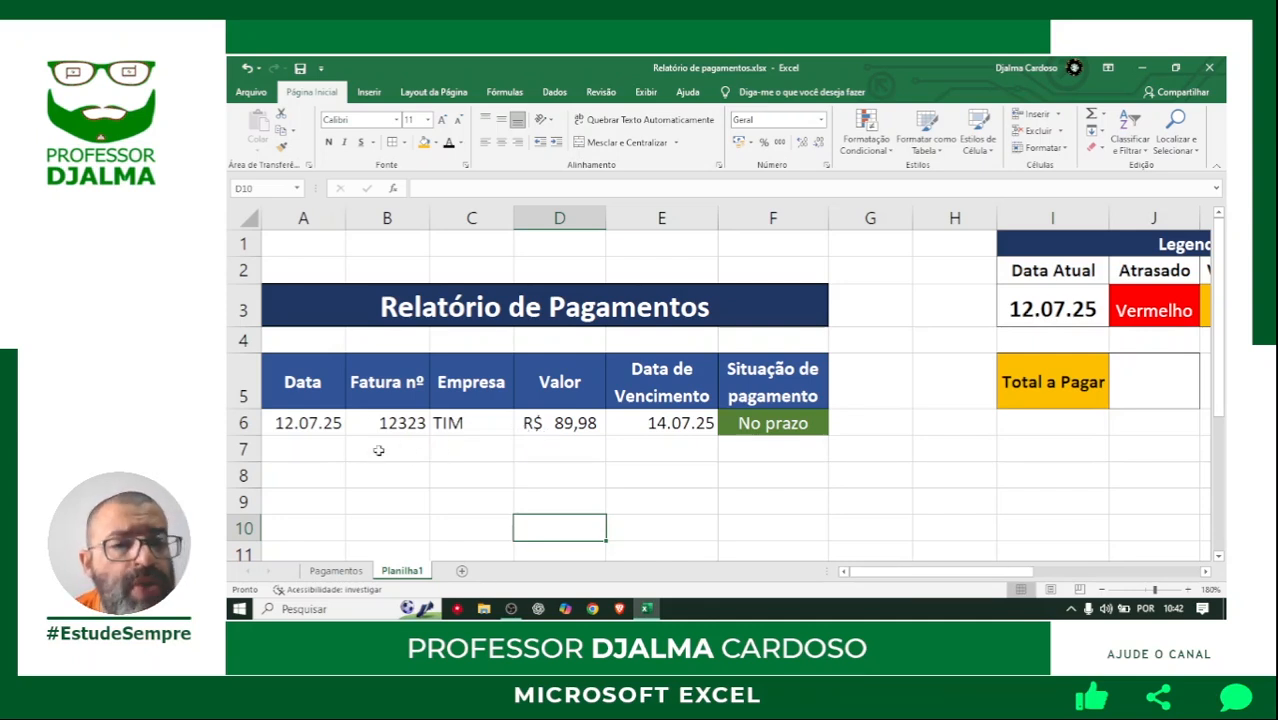
Apply all borders to the payment row A6:F6.
{"action": "left_click_drag", "start_coordinate": [312, 375], "coordinate": [380, 380]}
{"action": "left_click", "coordinate": [345, 425]}
{"action": "left_click_drag", "start_coordinate": [350, 425], "coordinate": [745, 422]}
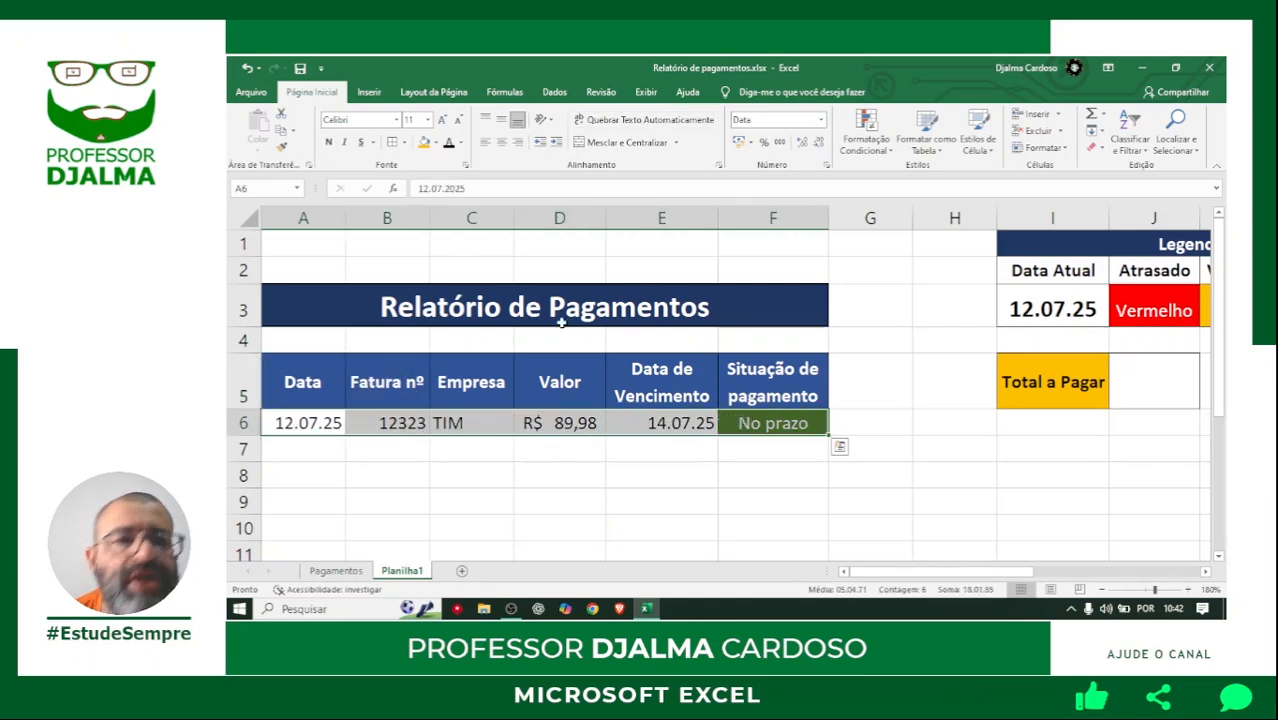
{"action": "left_click", "coordinate": [404, 143]}
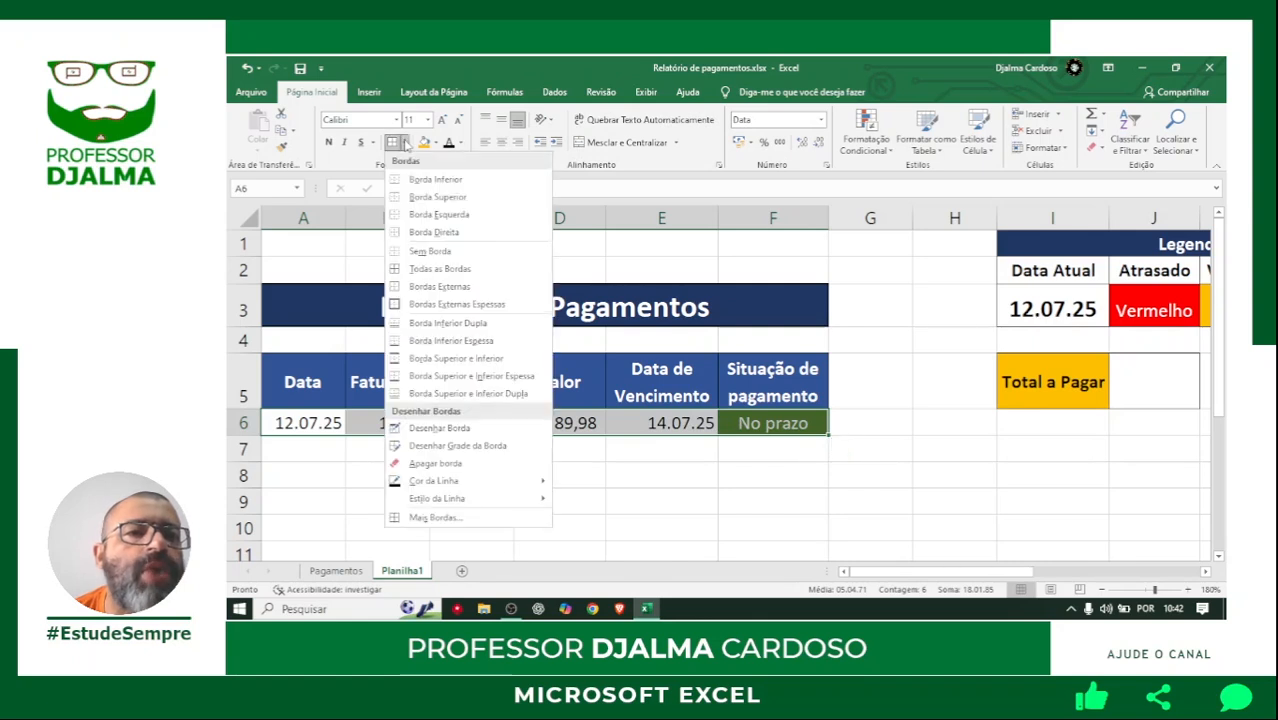
{"action": "left_click", "coordinate": [433, 271]}
{"action": "left_click", "coordinate": [480, 479]}
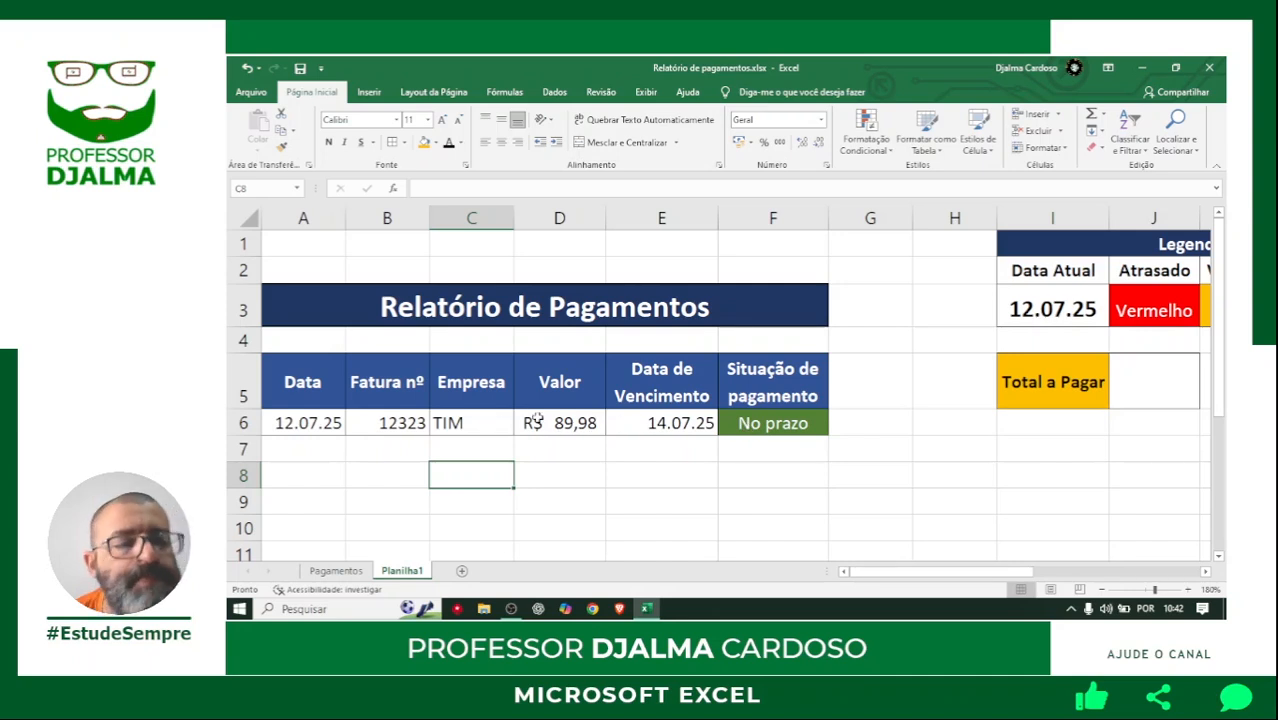
Convert the range A5:F6 into a table with headers.
{"action": "left_click_drag", "start_coordinate": [299, 372], "coordinate": [750, 423]}
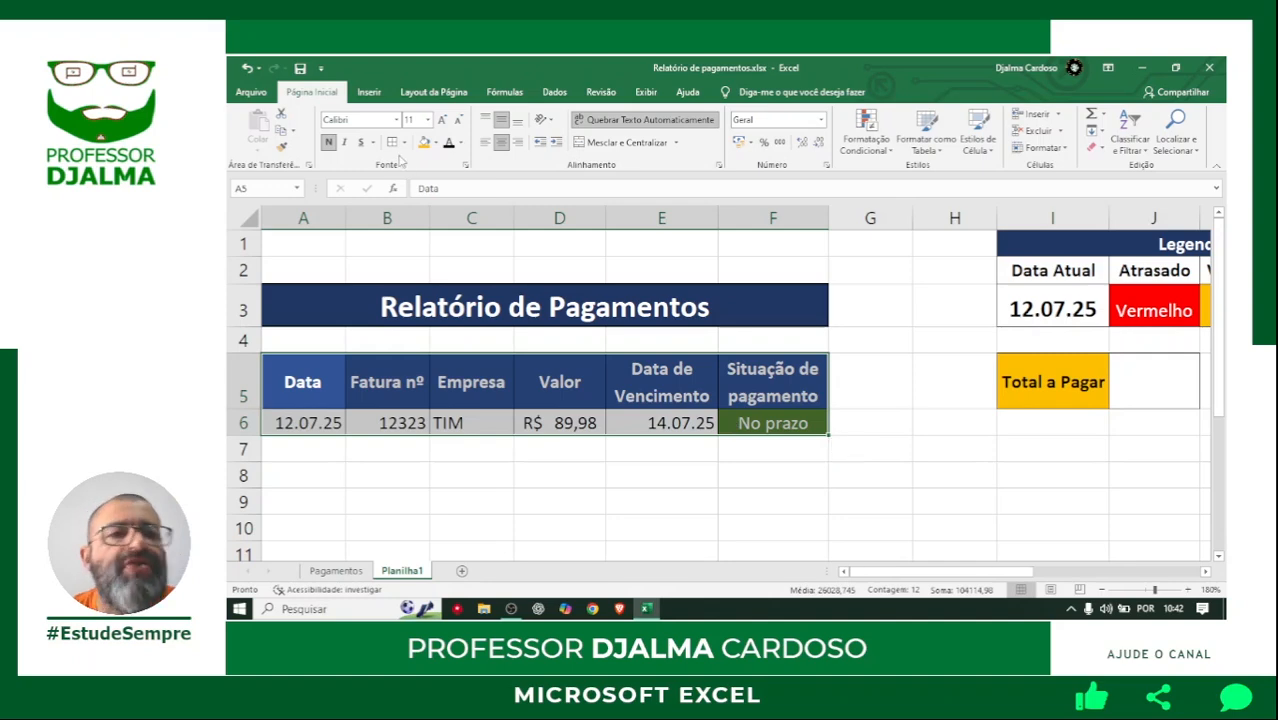
{"action": "left_click", "coordinate": [369, 92]}
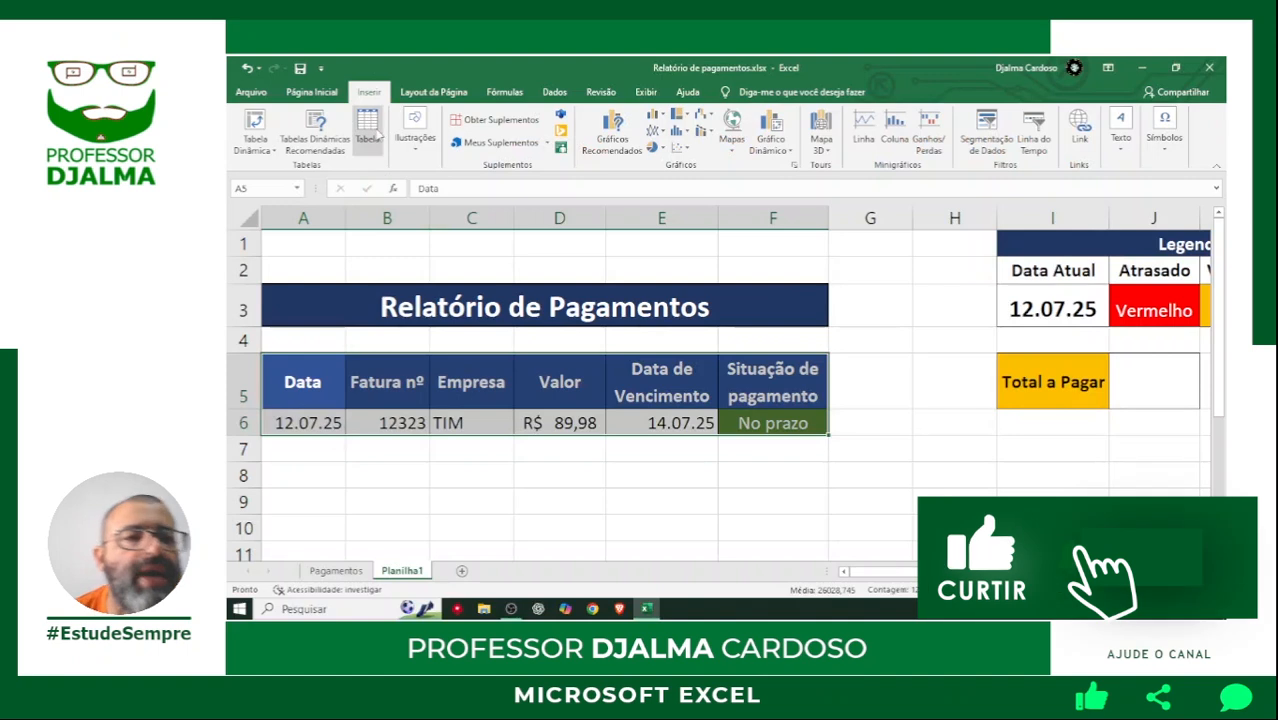
{"action": "left_click", "coordinate": [369, 130]}
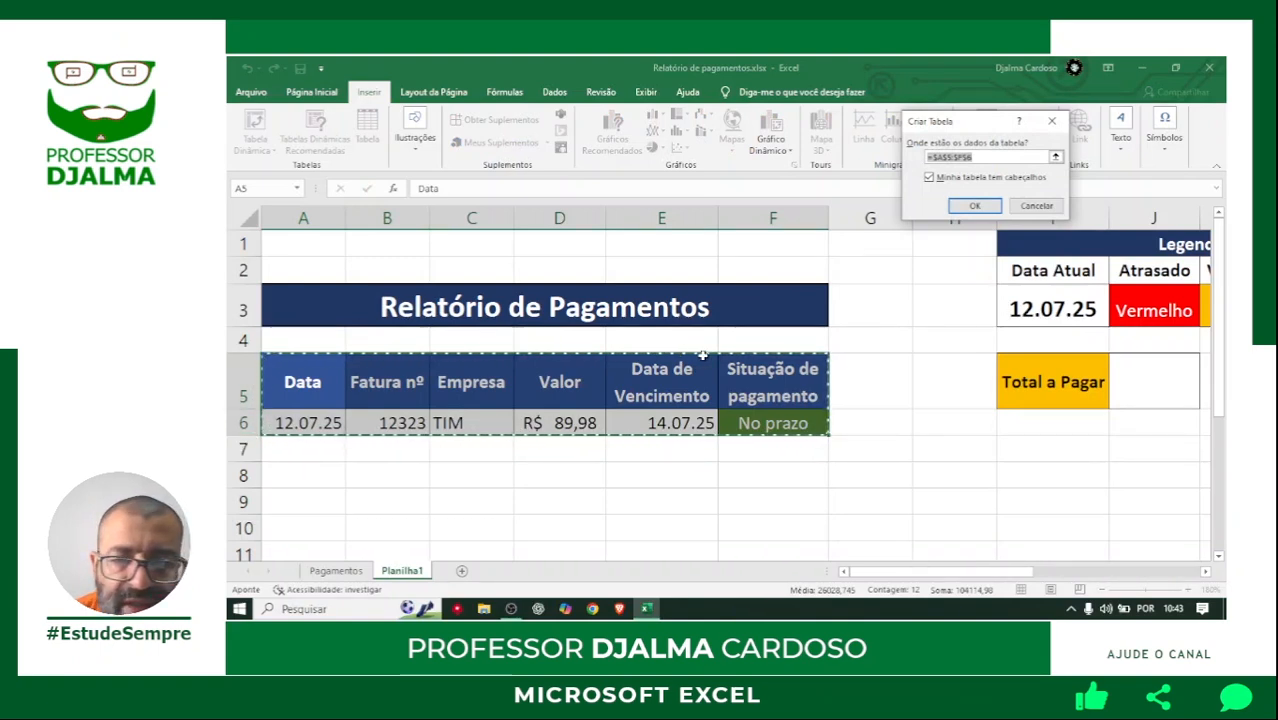
{"action": "left_click_drag", "start_coordinate": [960, 121], "coordinate": [864, 282]}
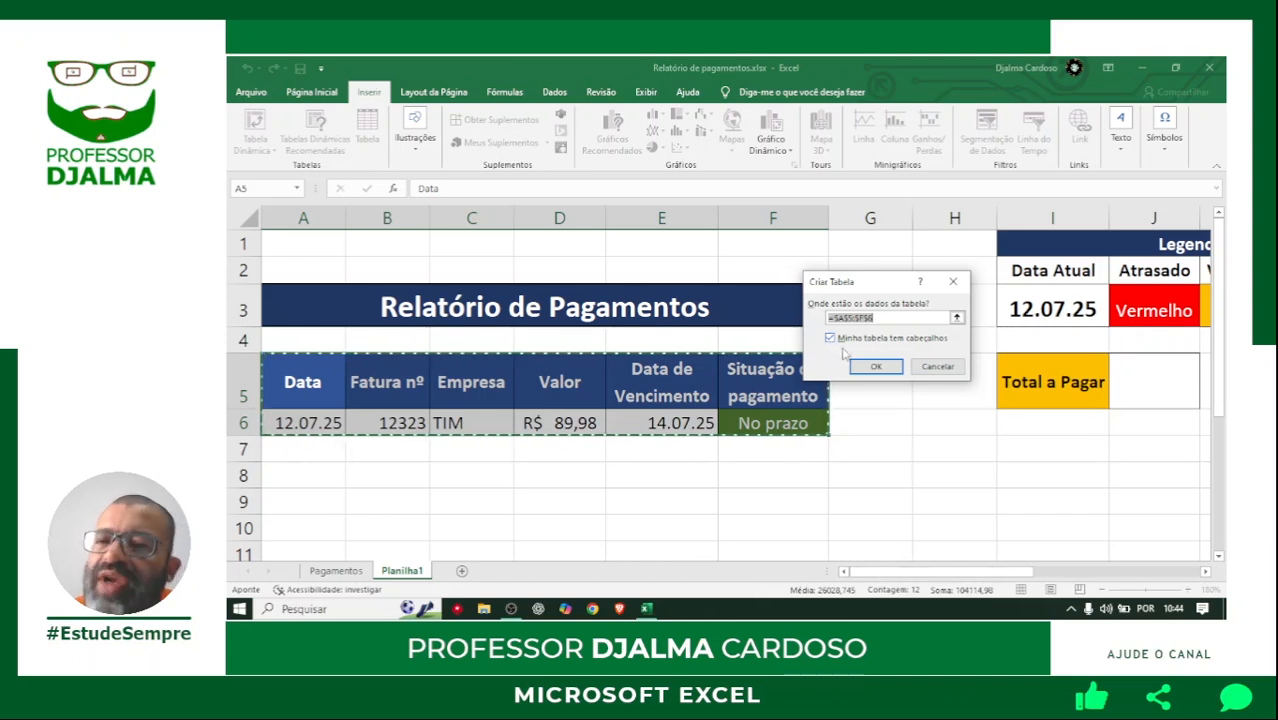
{"action": "left_click", "coordinate": [875, 368]}
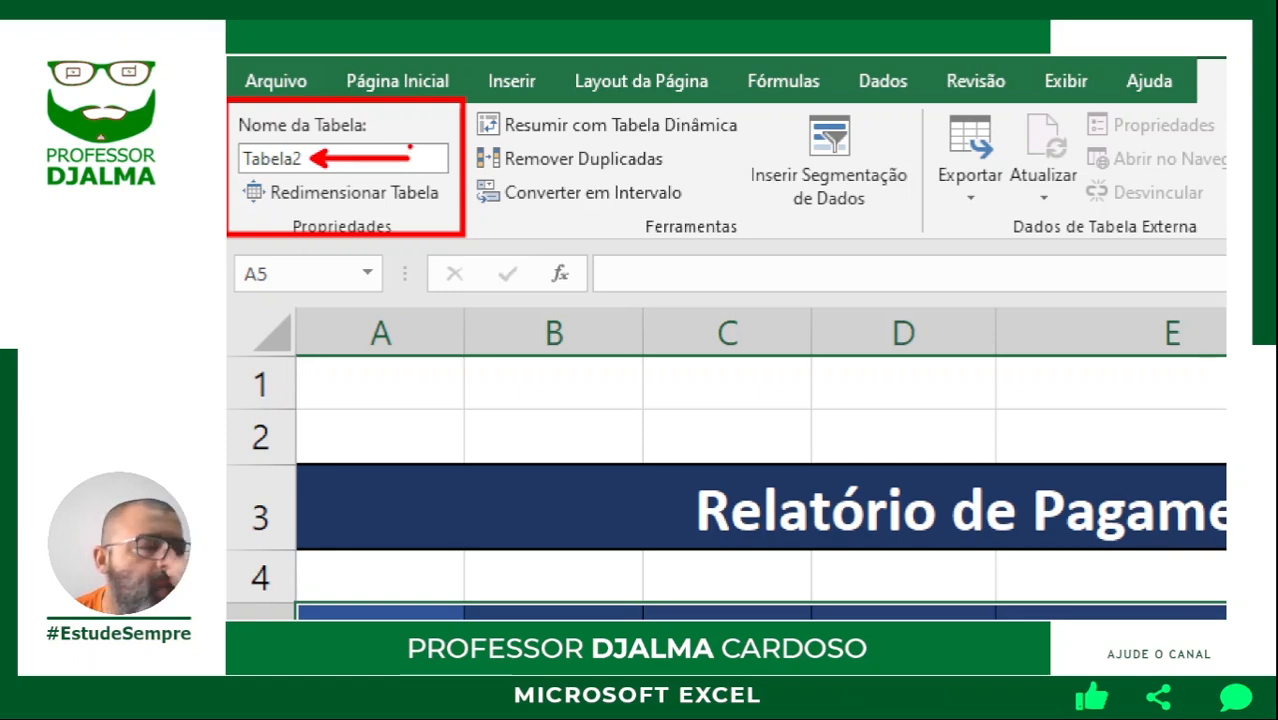
Rename the payments table to Rel.Pagamento.
{"action": "key", "text": "Escape"}
{"action": "left_click", "coordinate": [334, 161]}
{"action": "left_click_drag", "start_coordinate": [245, 165], "coordinate": [414, 184]}
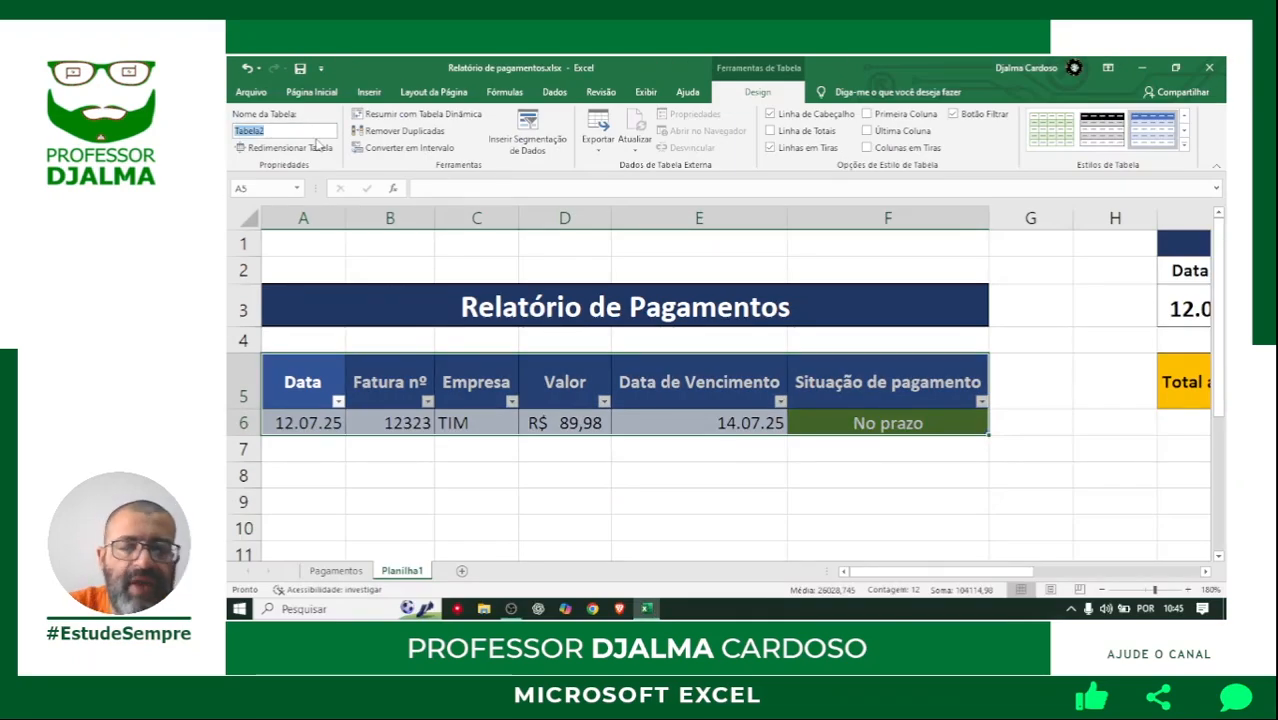
{"action": "type", "text": "Rel"}
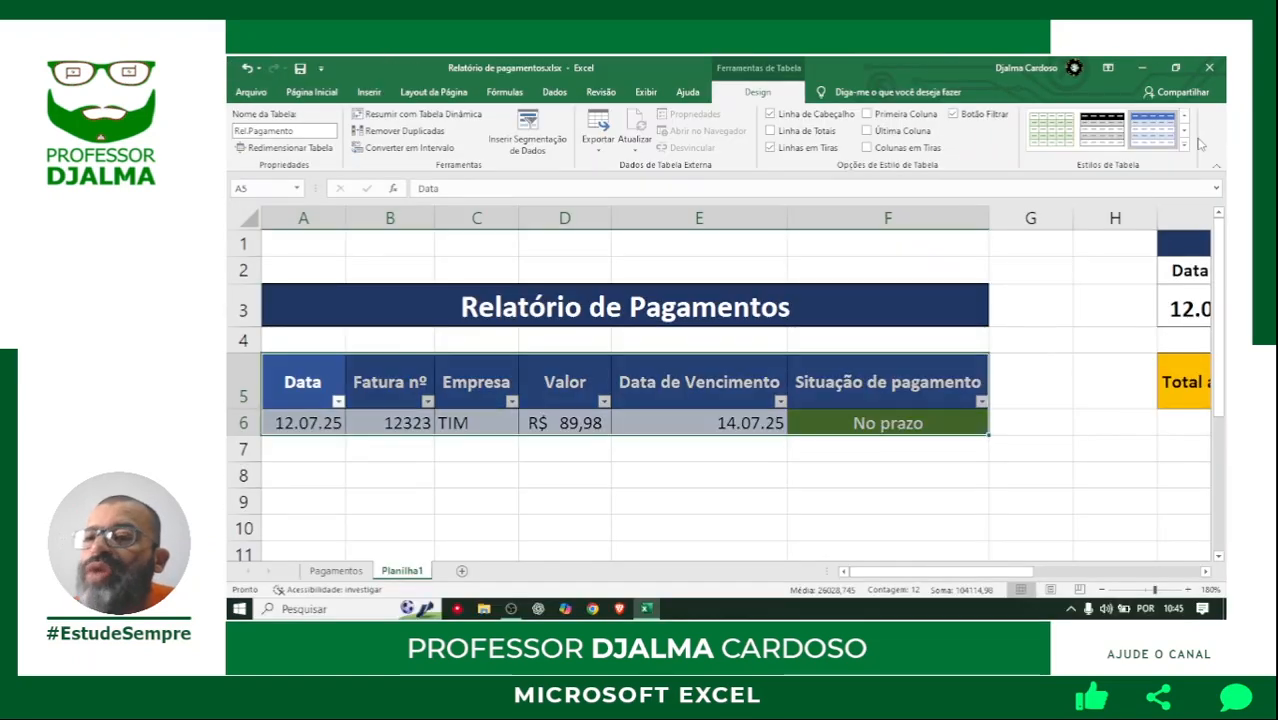
Set the payments table's style to Nenhuma, the plain light style.
{"action": "left_click", "coordinate": [1141, 218]}
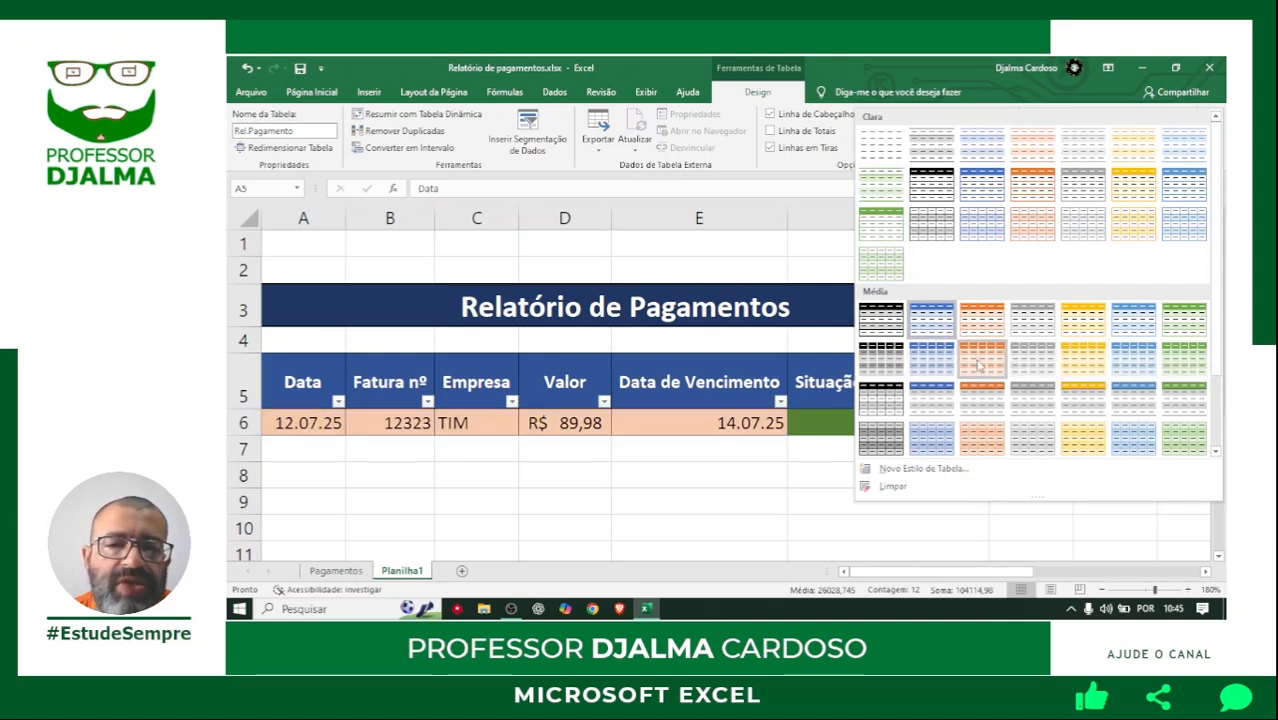
{"action": "left_click", "coordinate": [873, 150]}
{"action": "left_click", "coordinate": [800, 492]}
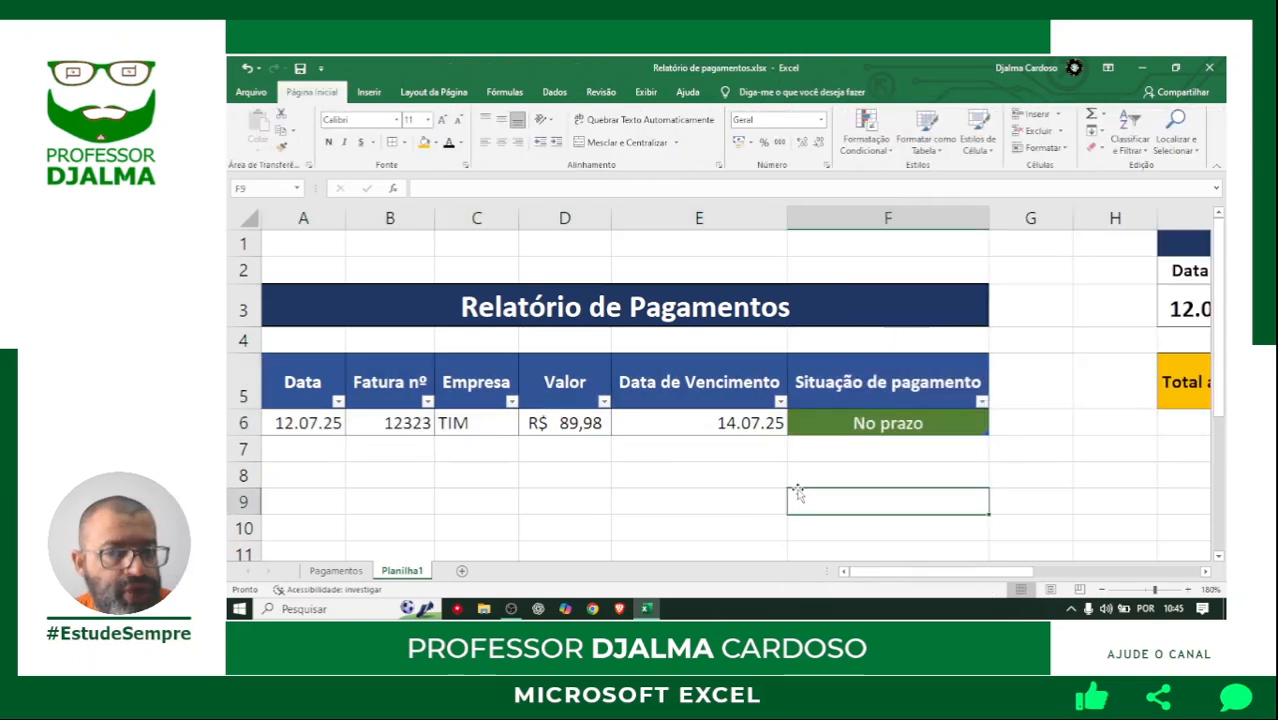
Enter a new payment record in row 7 with date 12/07/25, invoice number 321 and company VISA.
{"action": "left_click", "coordinate": [324, 450]}
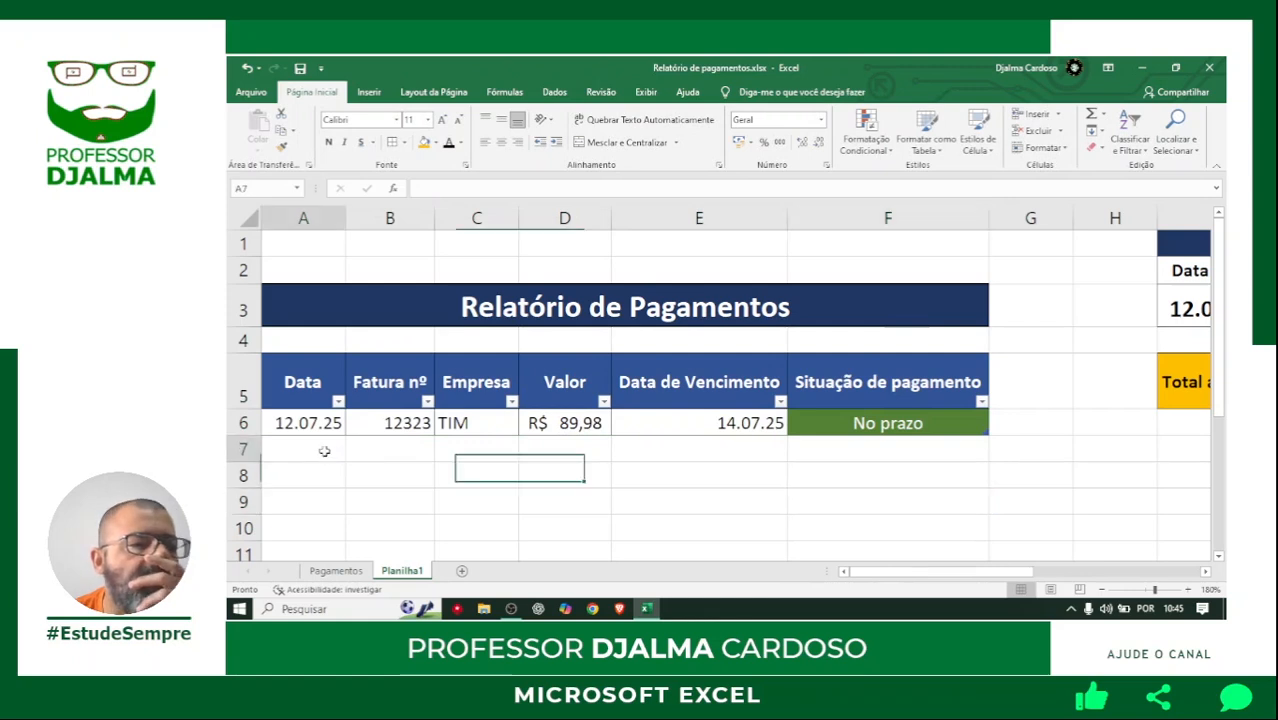
{"action": "type", "text": "12/0"}
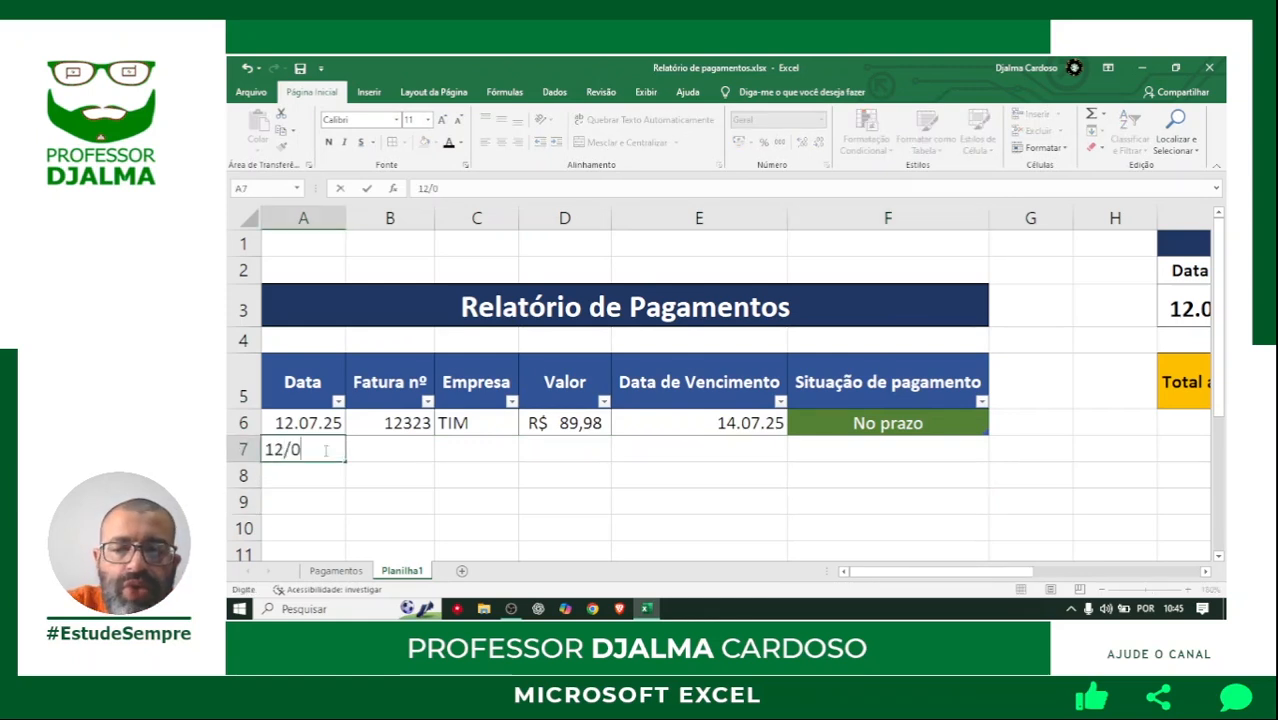
{"action": "type", "text": "7/25"}
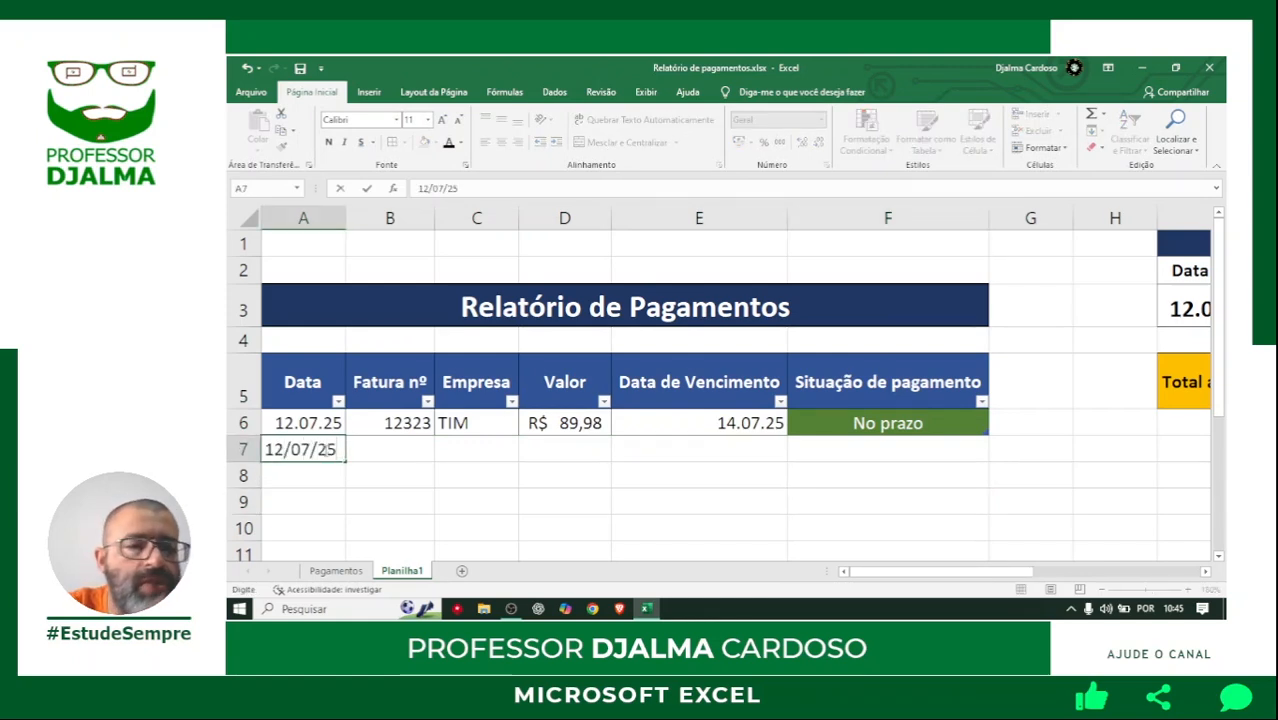
{"action": "key", "text": "Tab"}
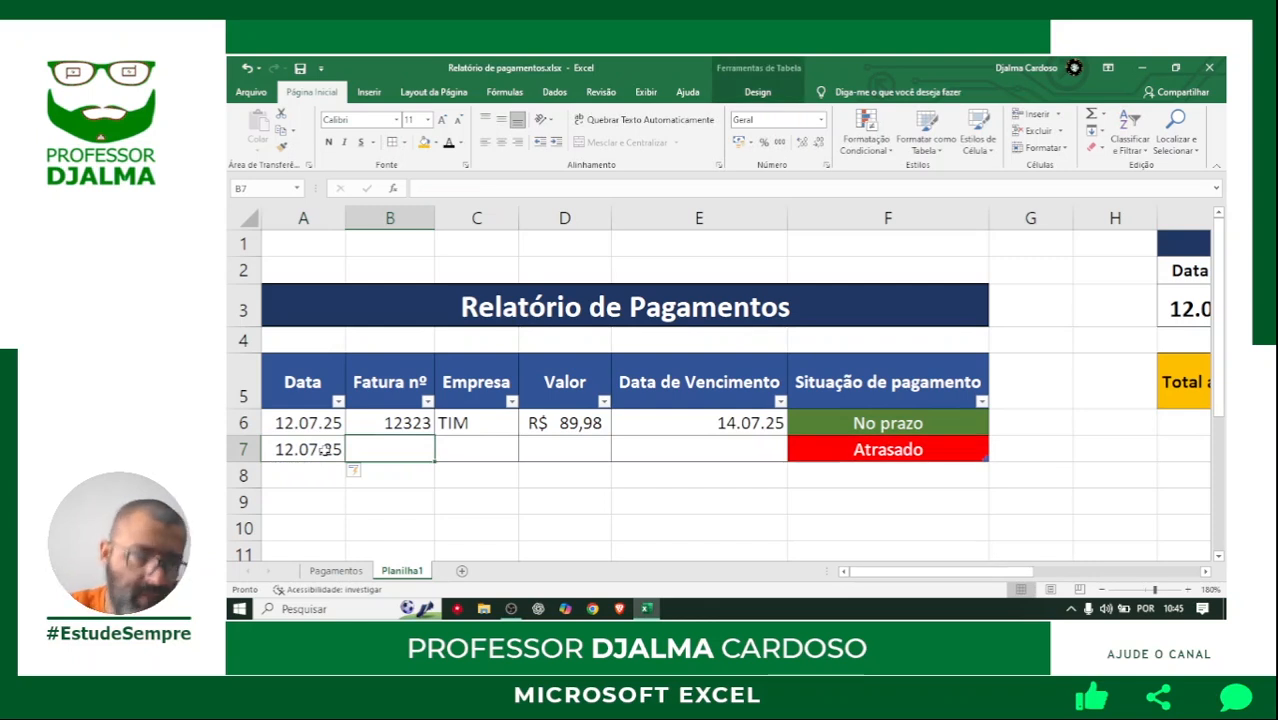
{"action": "type", "text": "321"}
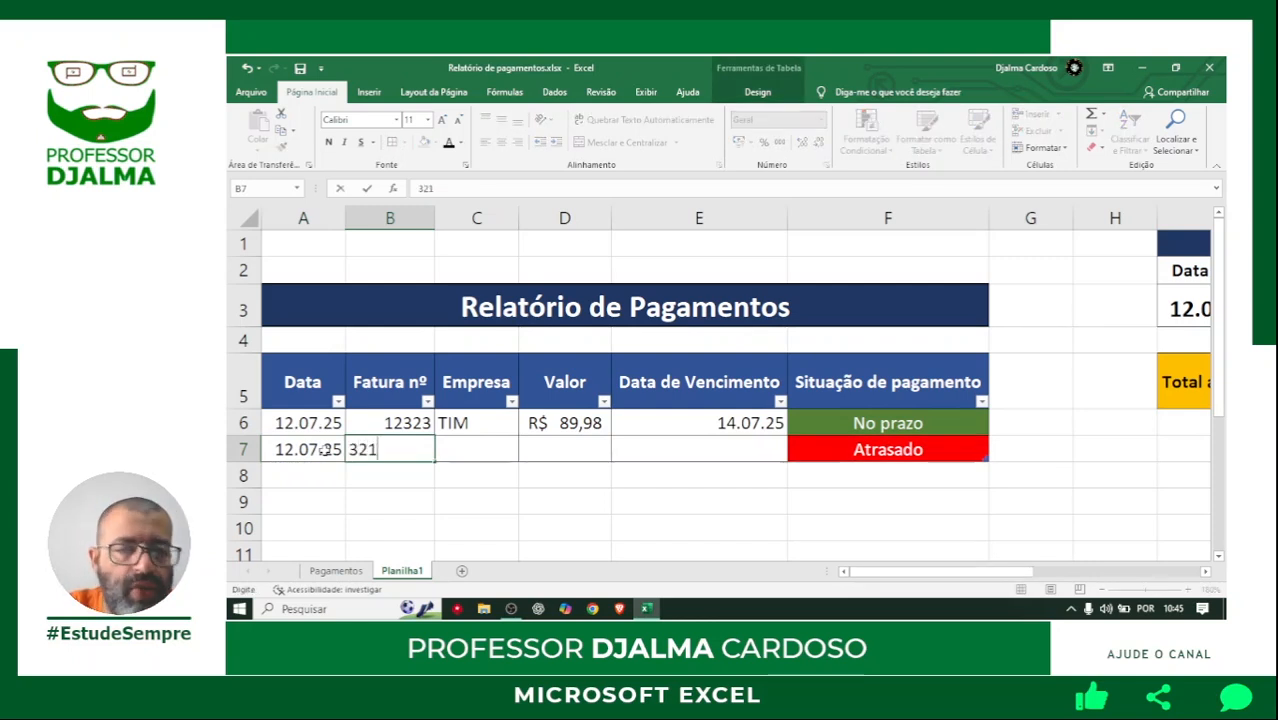
{"action": "key", "text": "Tab"}
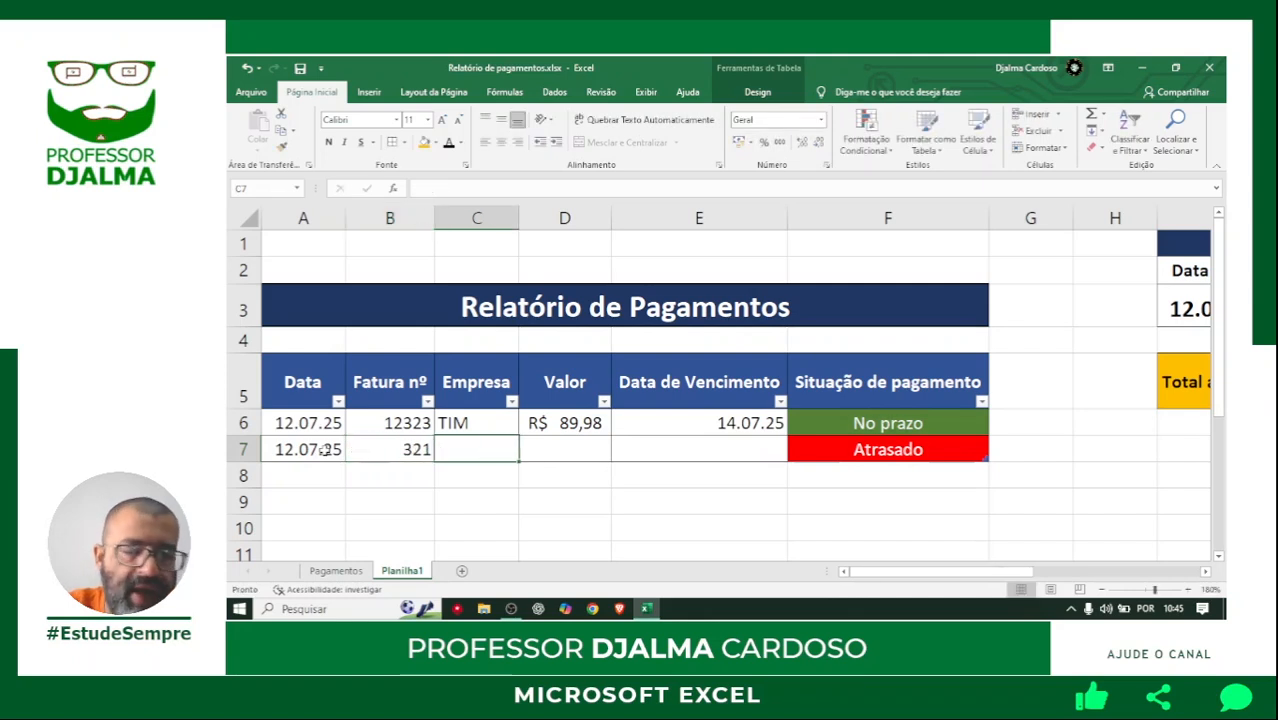
{"action": "type", "text": "V"}
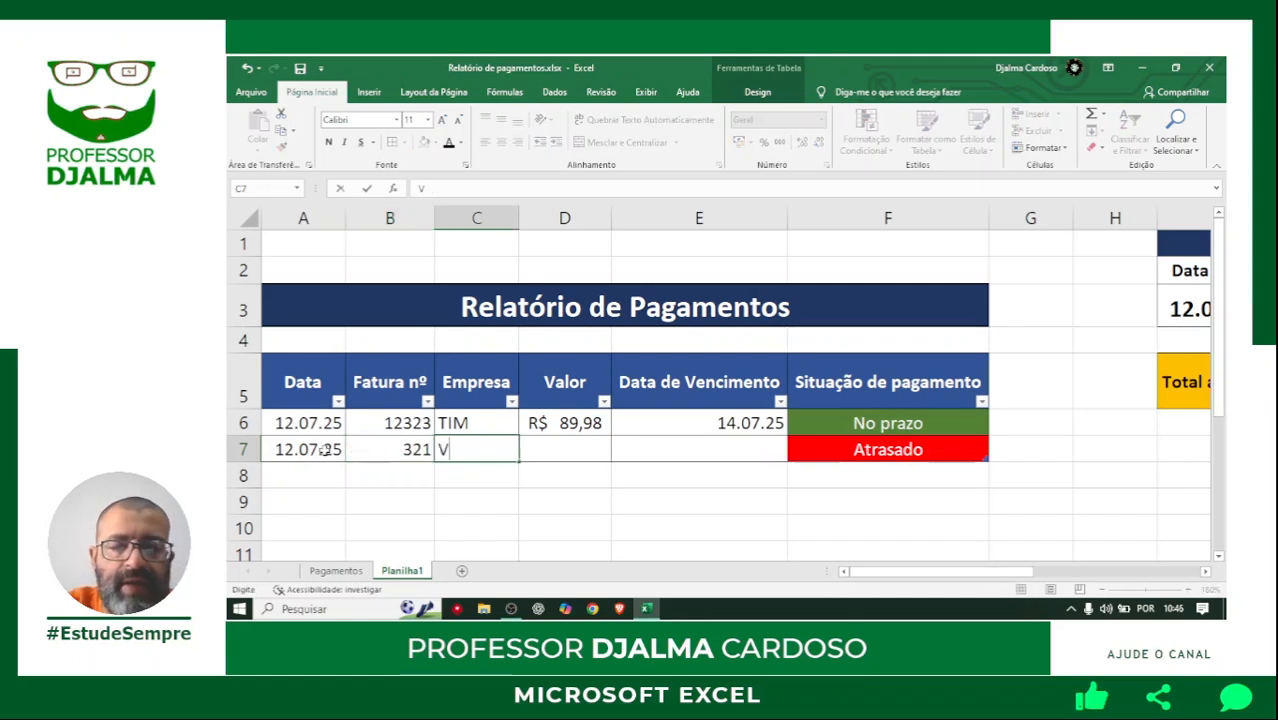
{"action": "type", "text": "ISA"}
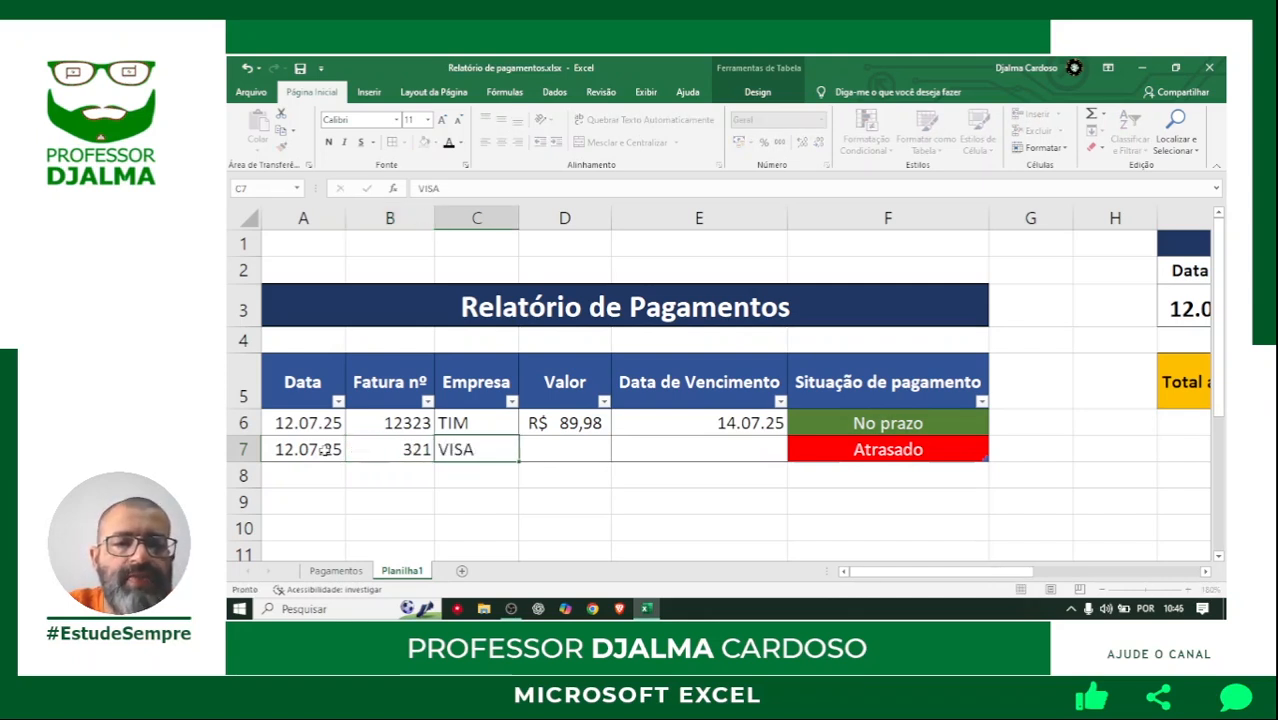
{"action": "key", "text": "Tab"}
Set the VISA payment's value in D7 to 545,67.
{"action": "type", "text": "5"}
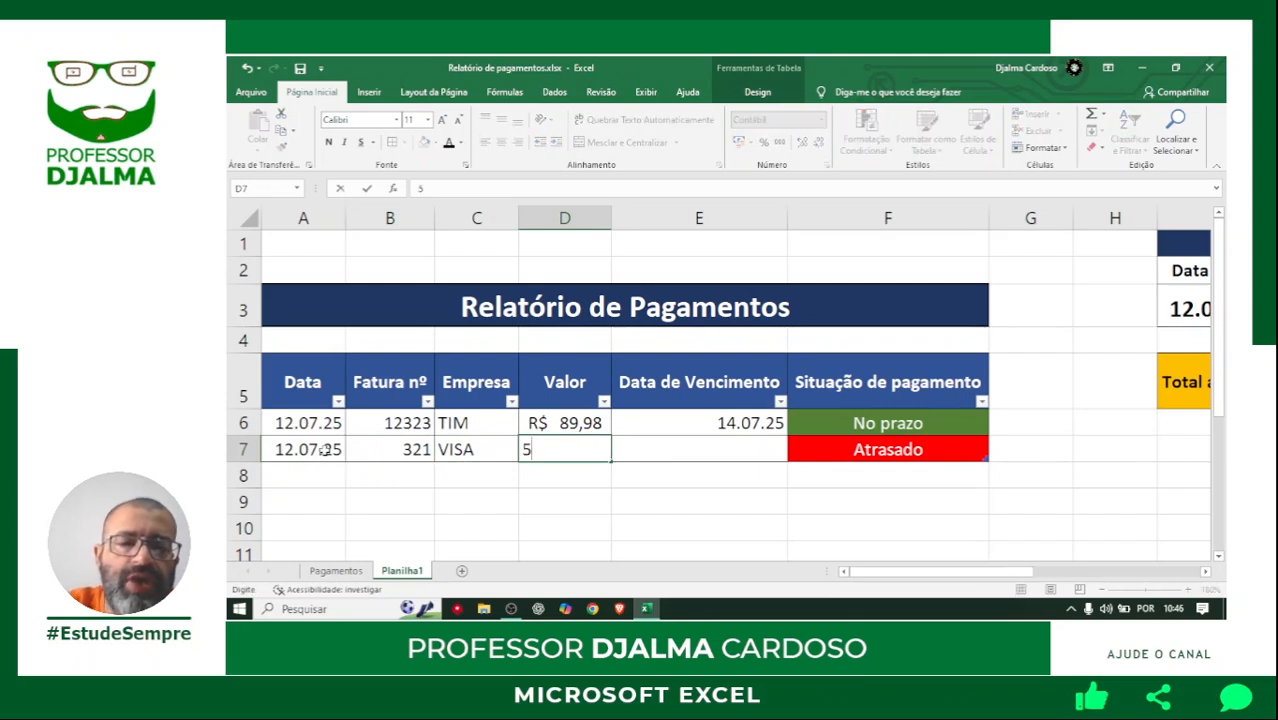
{"action": "type", "text": "45.76"}
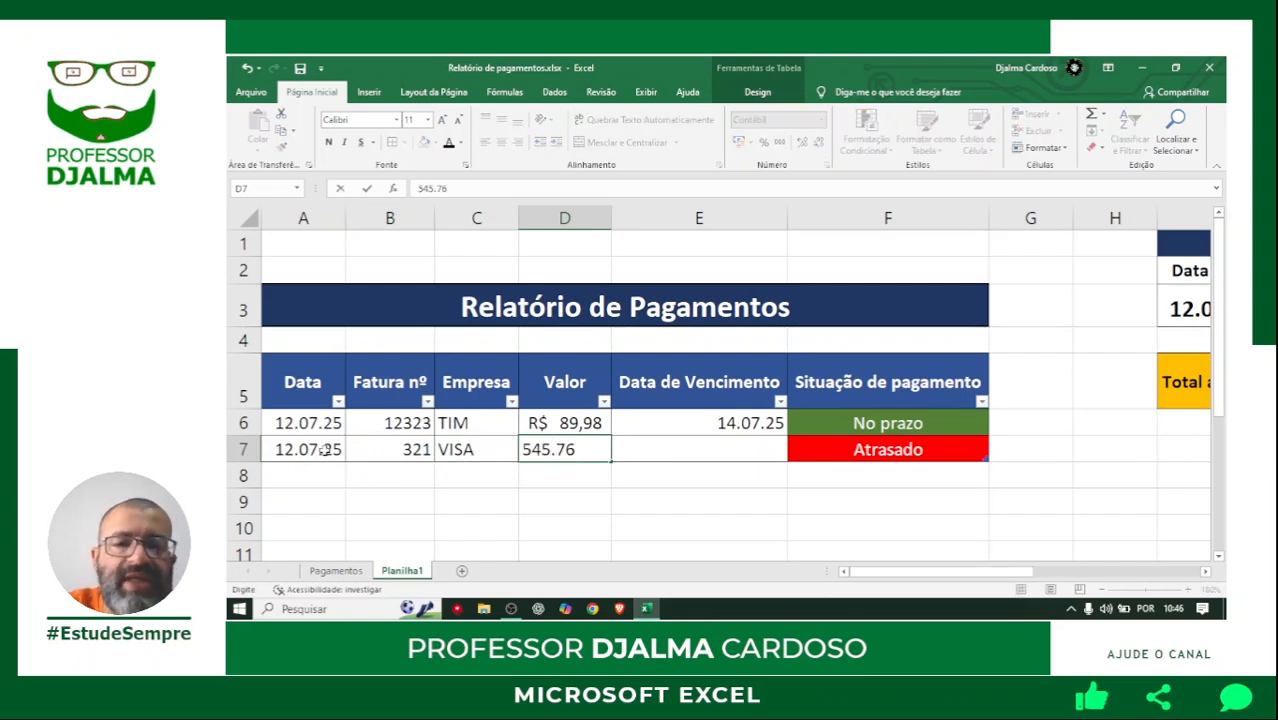
{"action": "key", "text": "BackSpace"}
{"action": "key", "text": "BackSpace"}
{"action": "type", "text": "67"}
{"action": "key", "text": "BackSpace"}
{"action": "key", "text": "BackSpace"}
{"action": "key", "text": "BackSpace"}
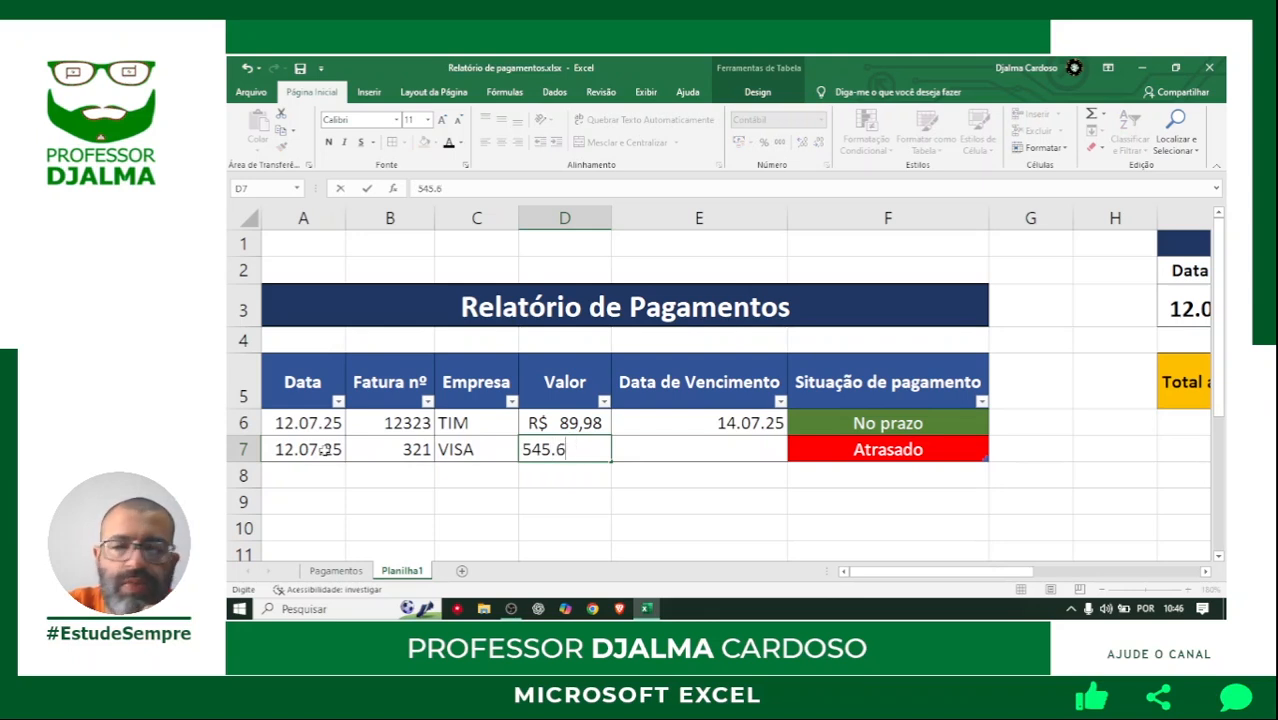
{"action": "type", "text": ",67"}
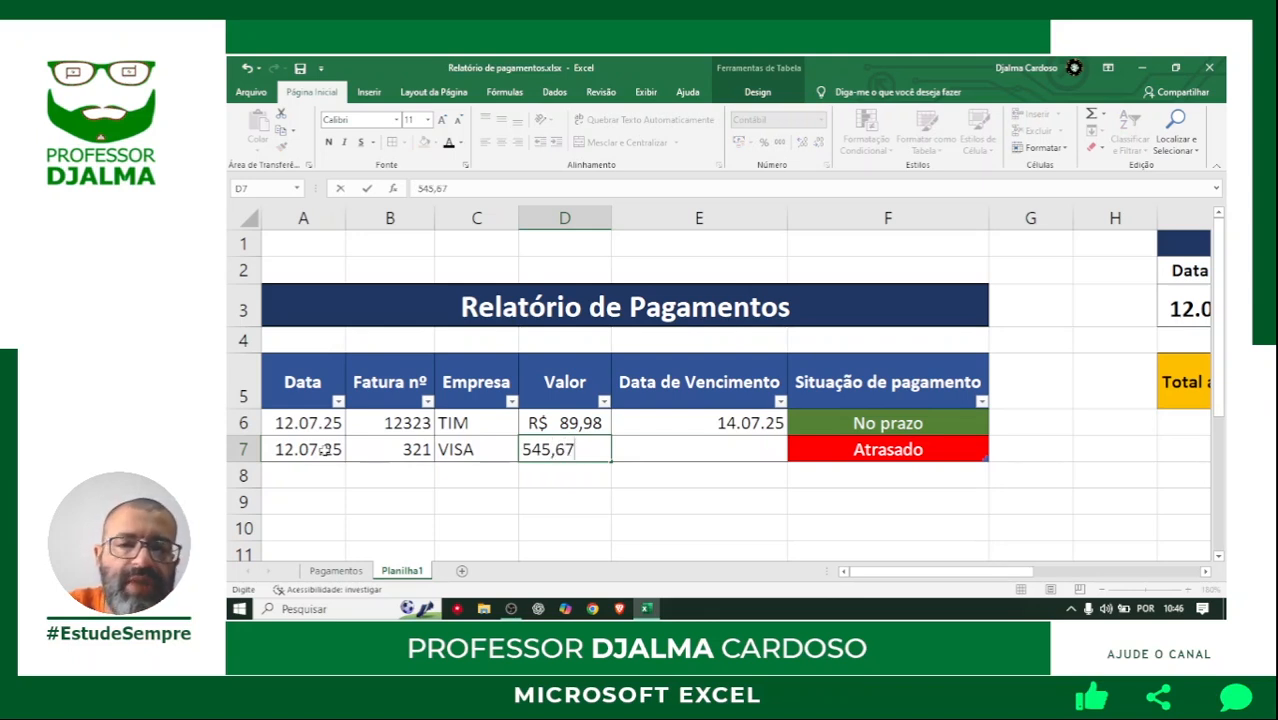
{"action": "key", "text": "Return"}
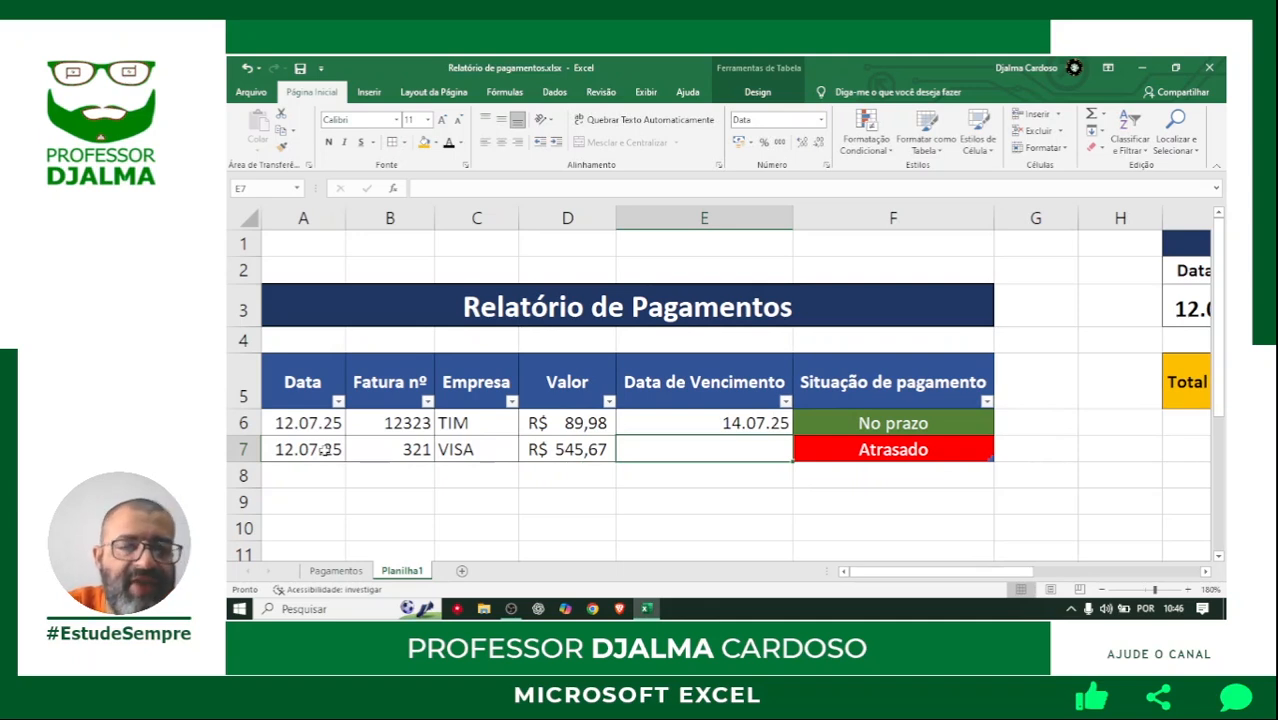
Set the VISA payment's due date in E7 to 09/07/25.
{"action": "type", "text": "09/07/25"}
{"action": "key", "text": "Return"}
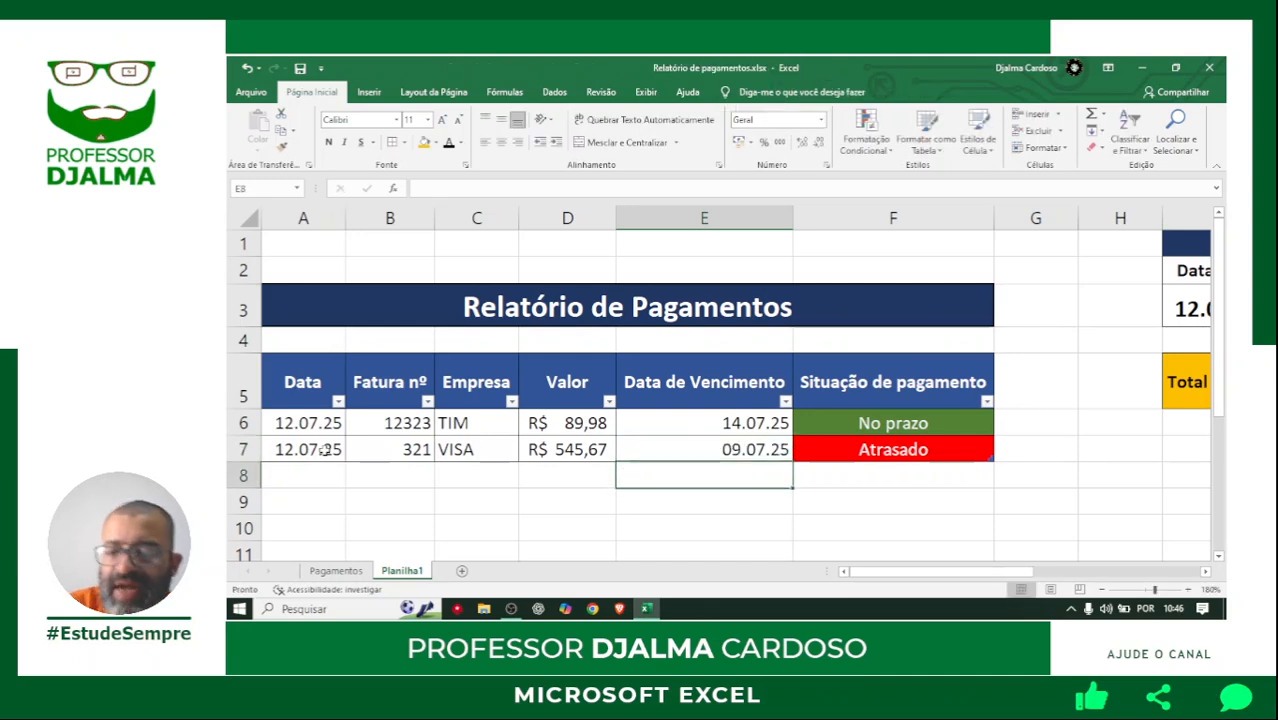
Start a payment record in row 8 with date 12/07/25 and invoice number 2123.
{"action": "left_click", "coordinate": [294, 478]}
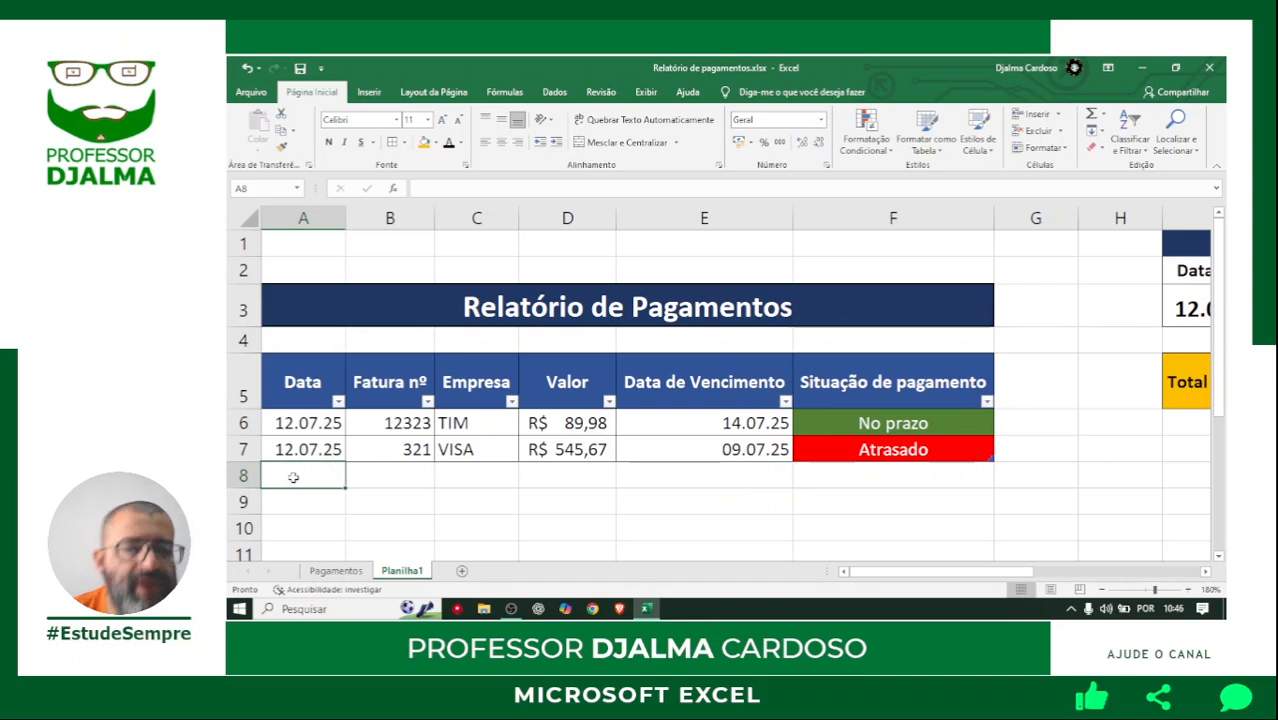
{"action": "type", "text": "12/07/"}
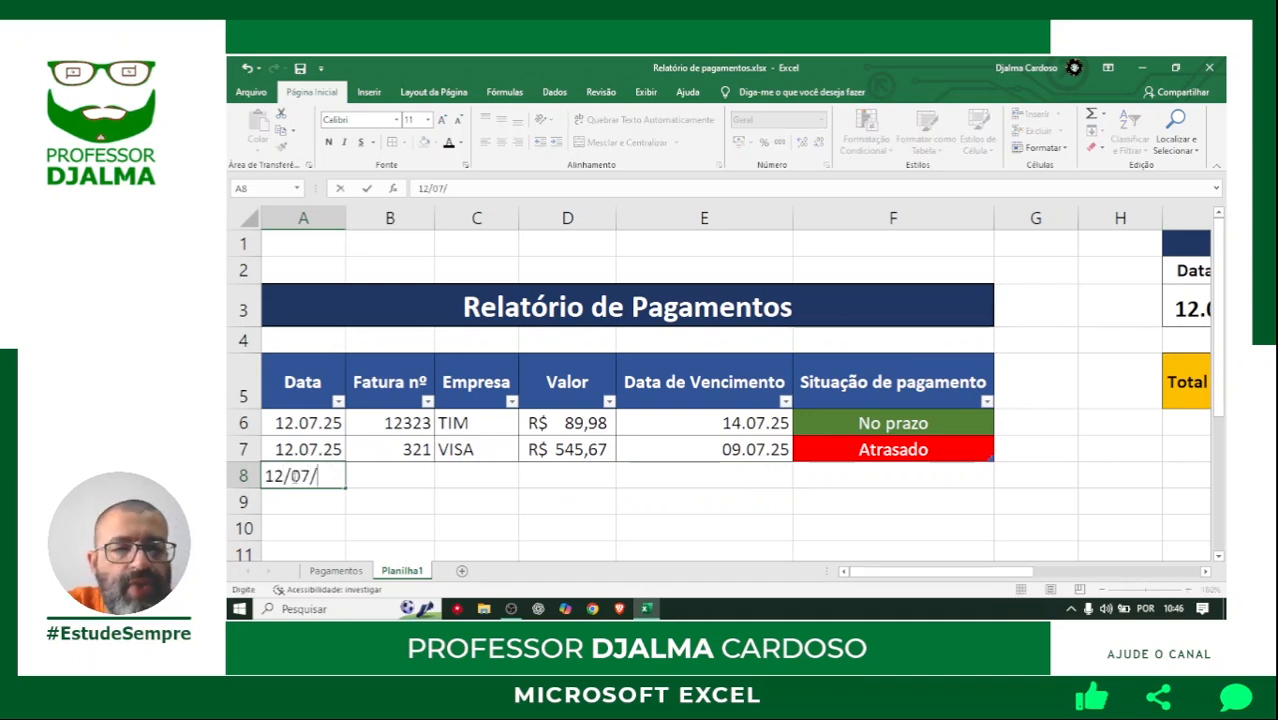
{"action": "type", "text": "25"}
{"action": "key", "text": "Tab"}
{"action": "type", "text": "2123"}
{"action": "key", "text": "Tab"}
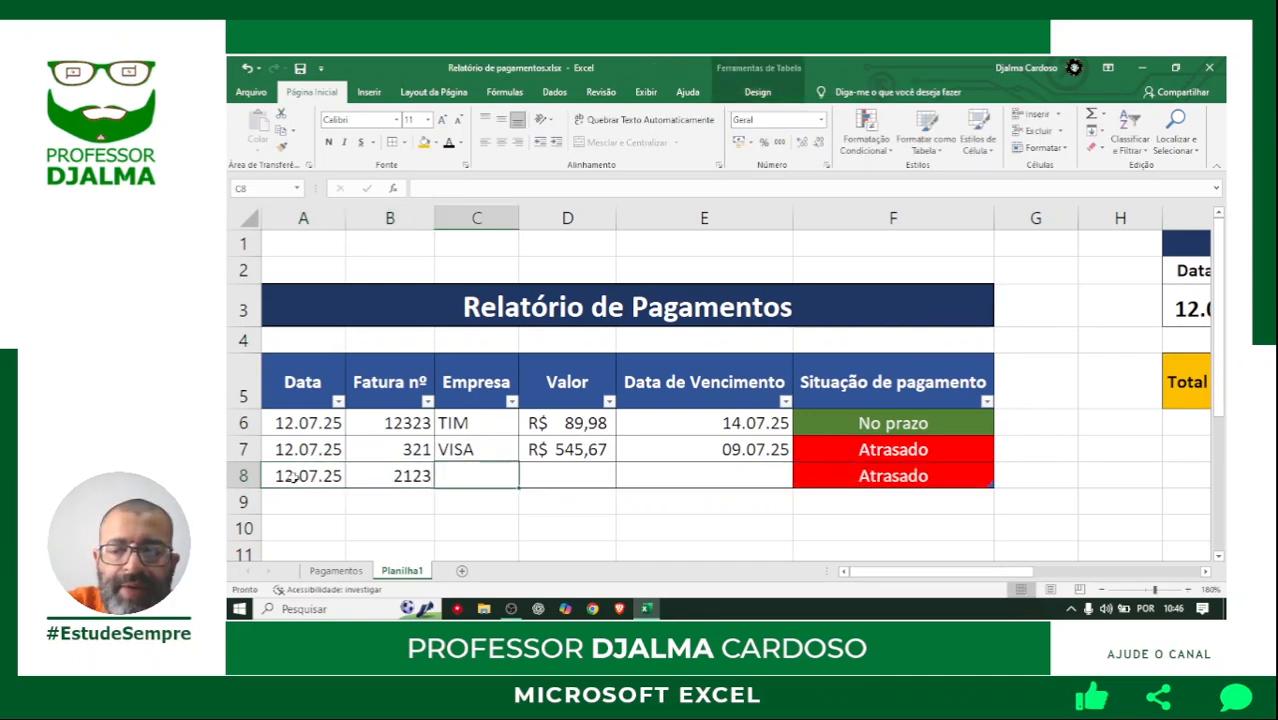
Complete the row 8 payment record with company Eneel, value 234,54 and due date 12/07/25.
{"action": "type", "text": "Enell"}
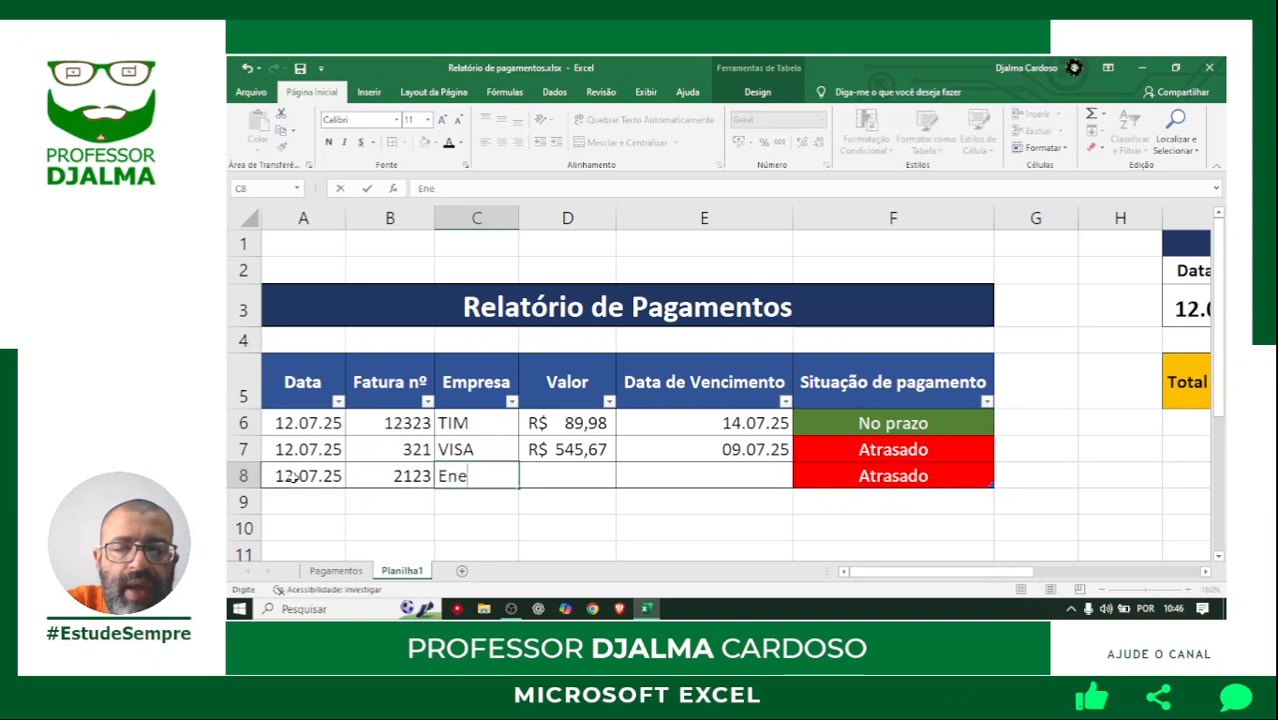
{"action": "key", "text": "BackSpace"}
{"action": "key", "text": "BackSpace"}
{"action": "type", "text": "el"}
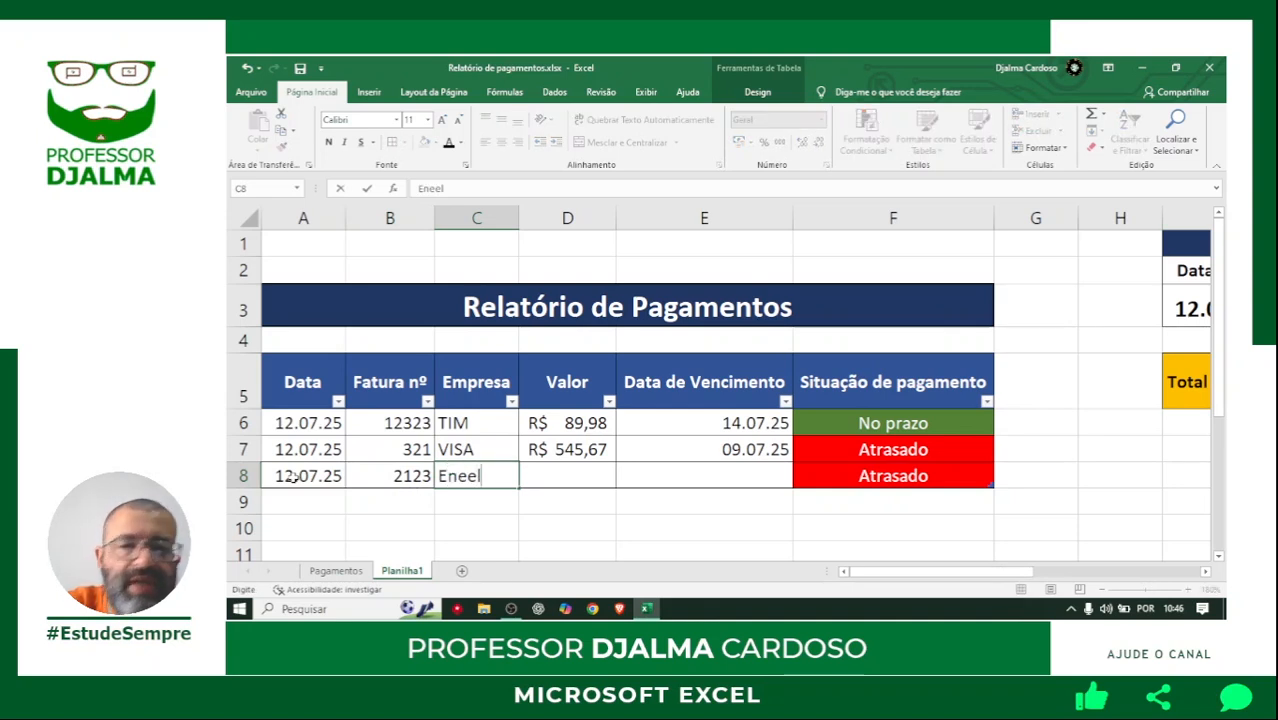
{"action": "key", "text": "Tab"}
{"action": "type", "text": "234,54"}
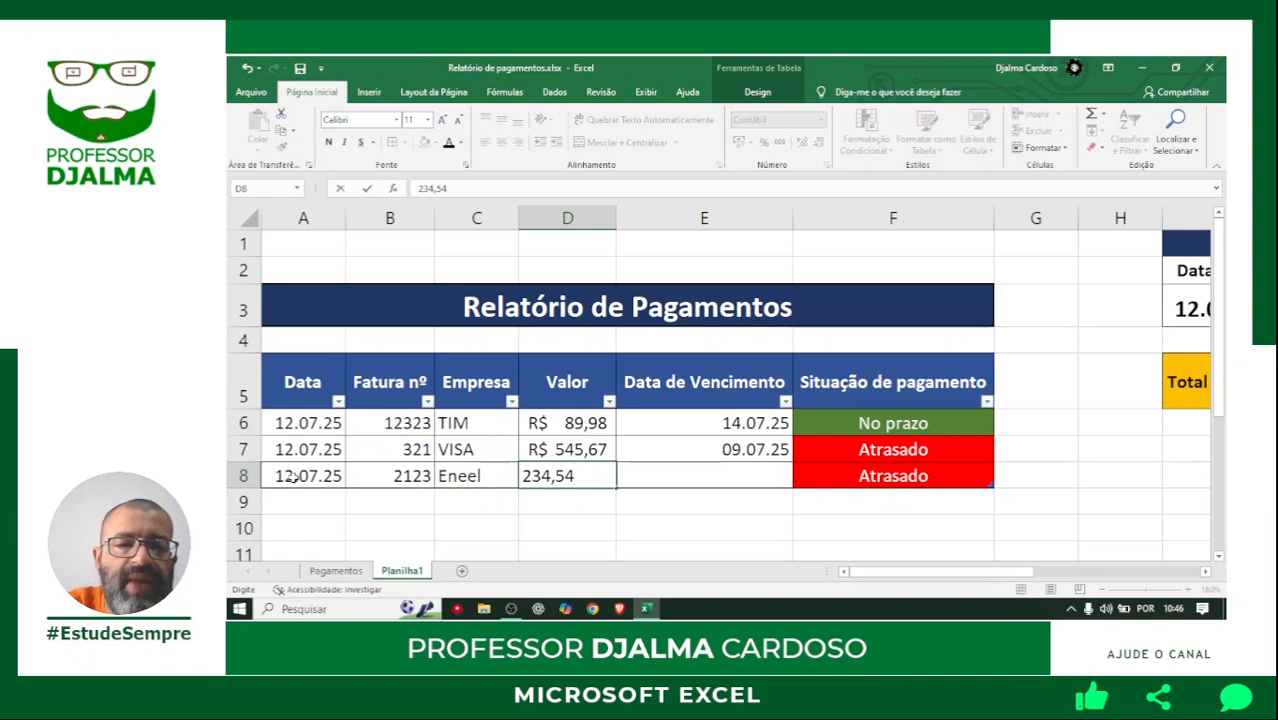
{"action": "key", "text": "Tab"}
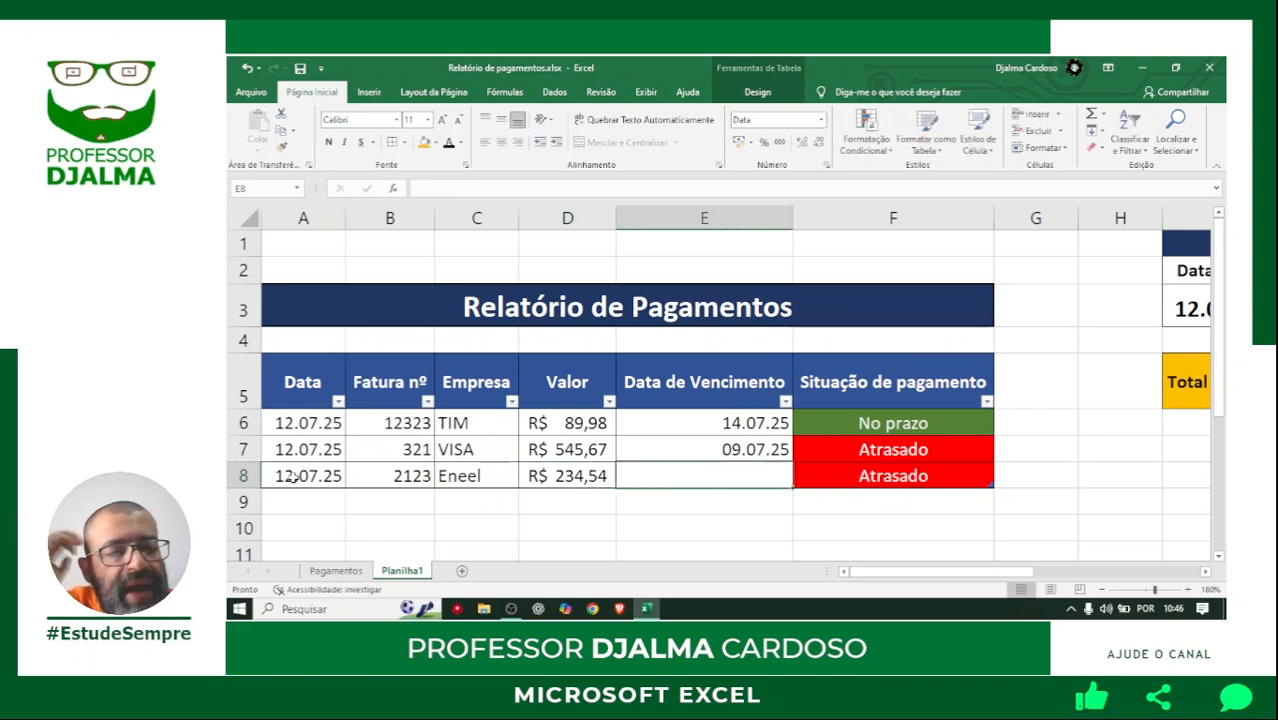
{"action": "type", "text": "12"}
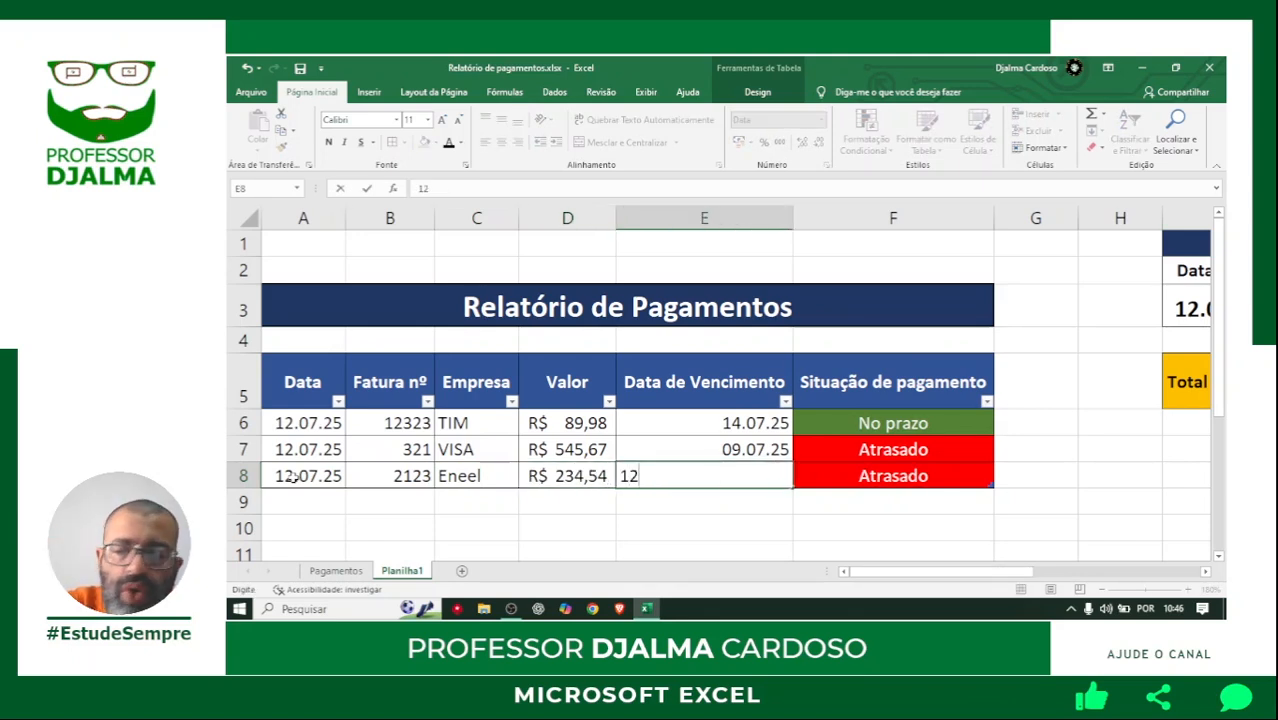
{"action": "type", "text": "/07/25"}
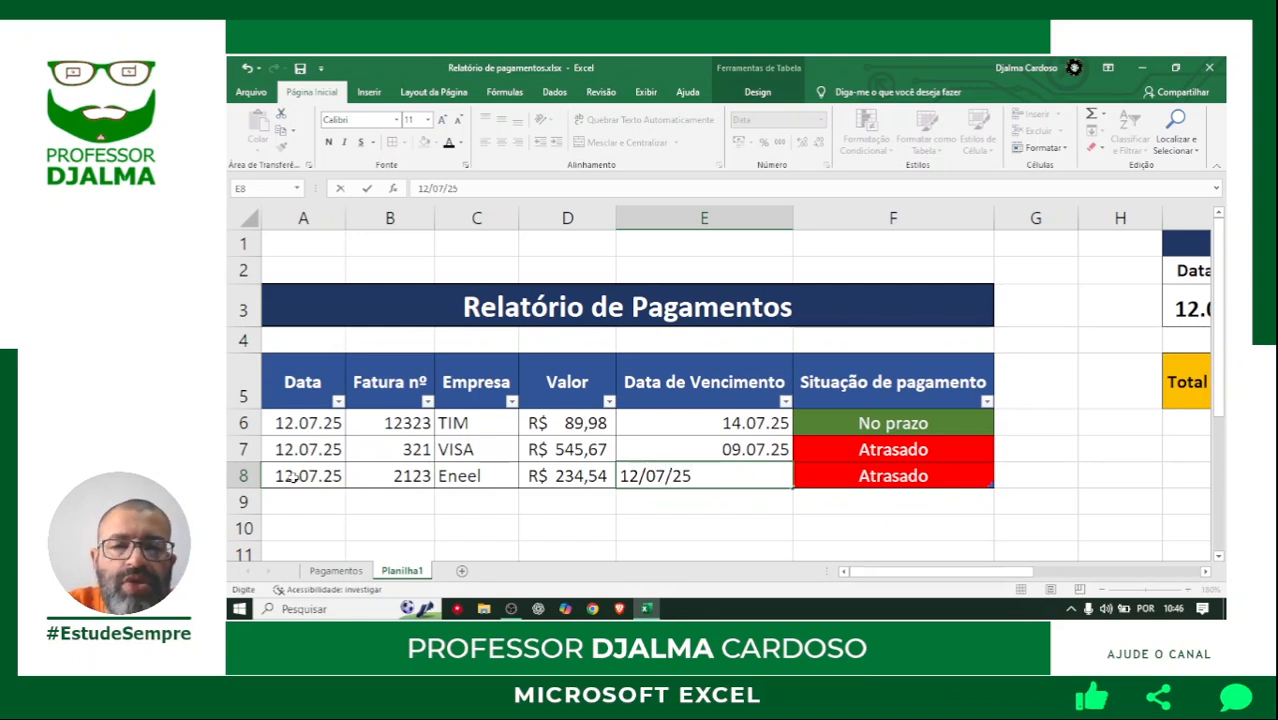
{"action": "key", "text": "Return"}
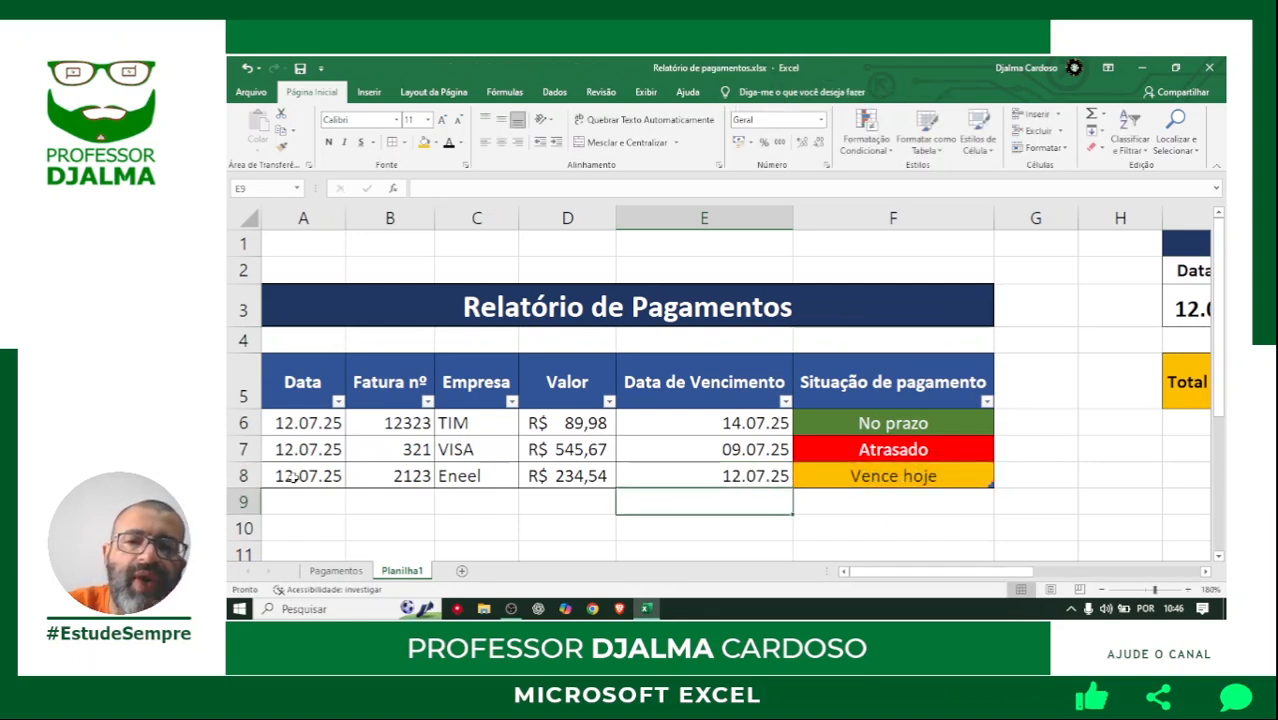
Start a payment record in row 9 with date 12/07/25 and invoice number 3234.
{"action": "key", "text": "Left"}
{"action": "key", "text": "Left"}
{"action": "key", "text": "Left"}
{"action": "key", "text": "Left"}
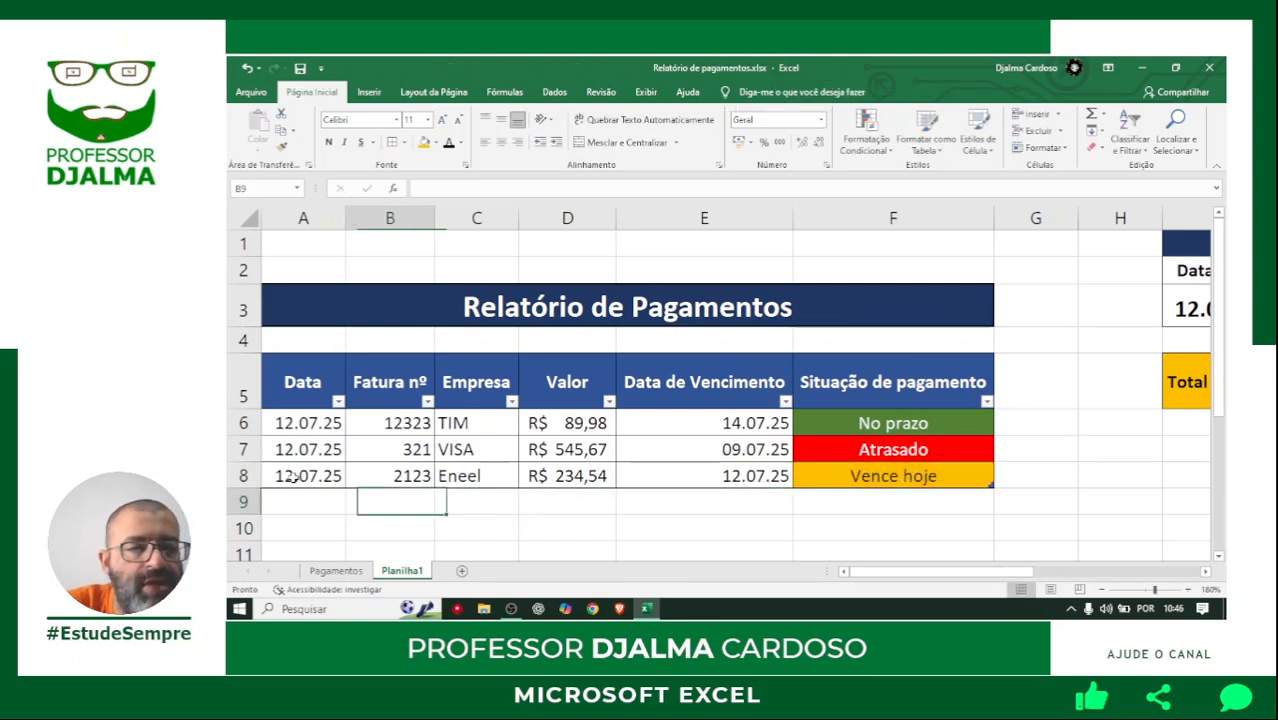
{"action": "type", "text": "12/0"}
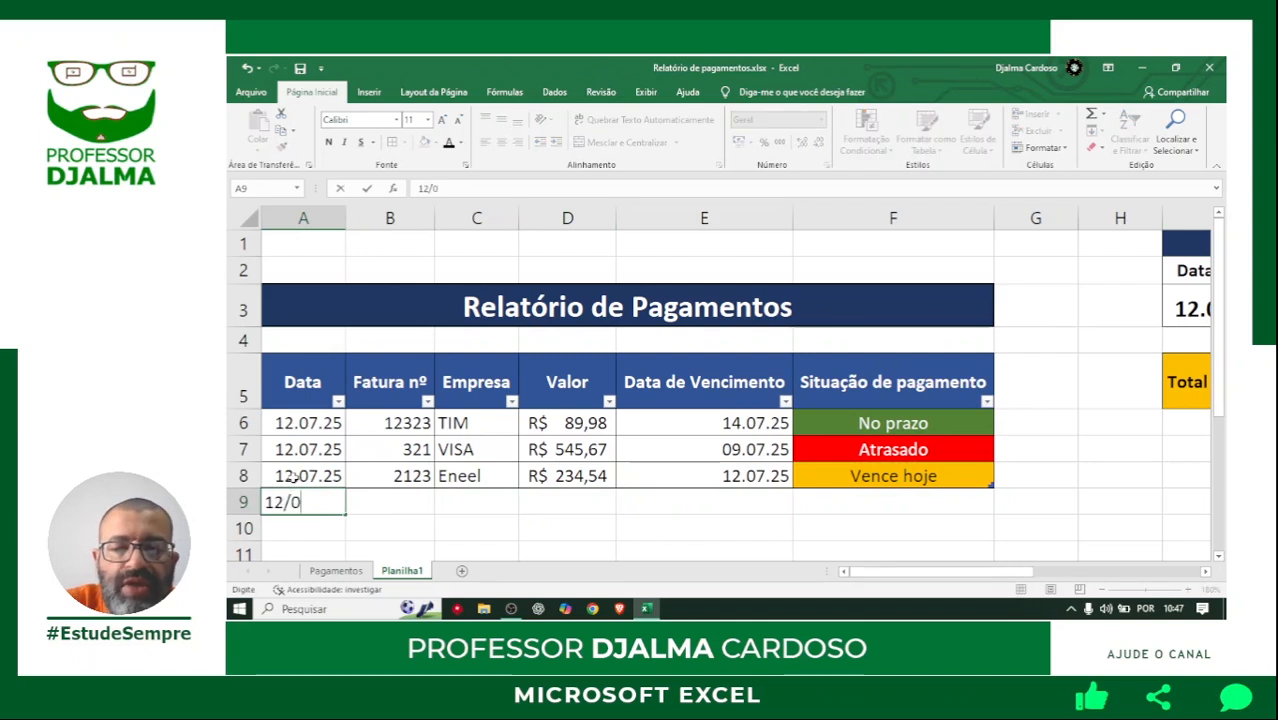
{"action": "type", "text": "7/25"}
{"action": "key", "text": "Tab"}
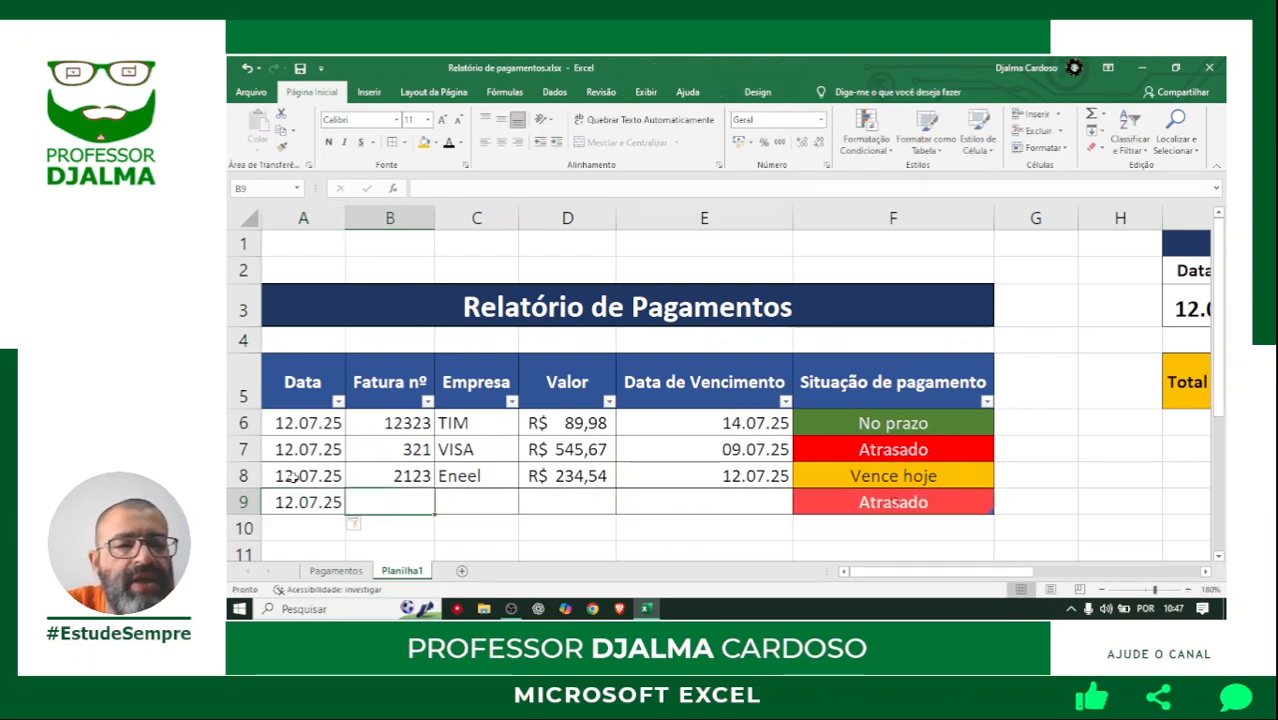
{"action": "type", "text": "3234"}
{"action": "key", "text": "Tab"}
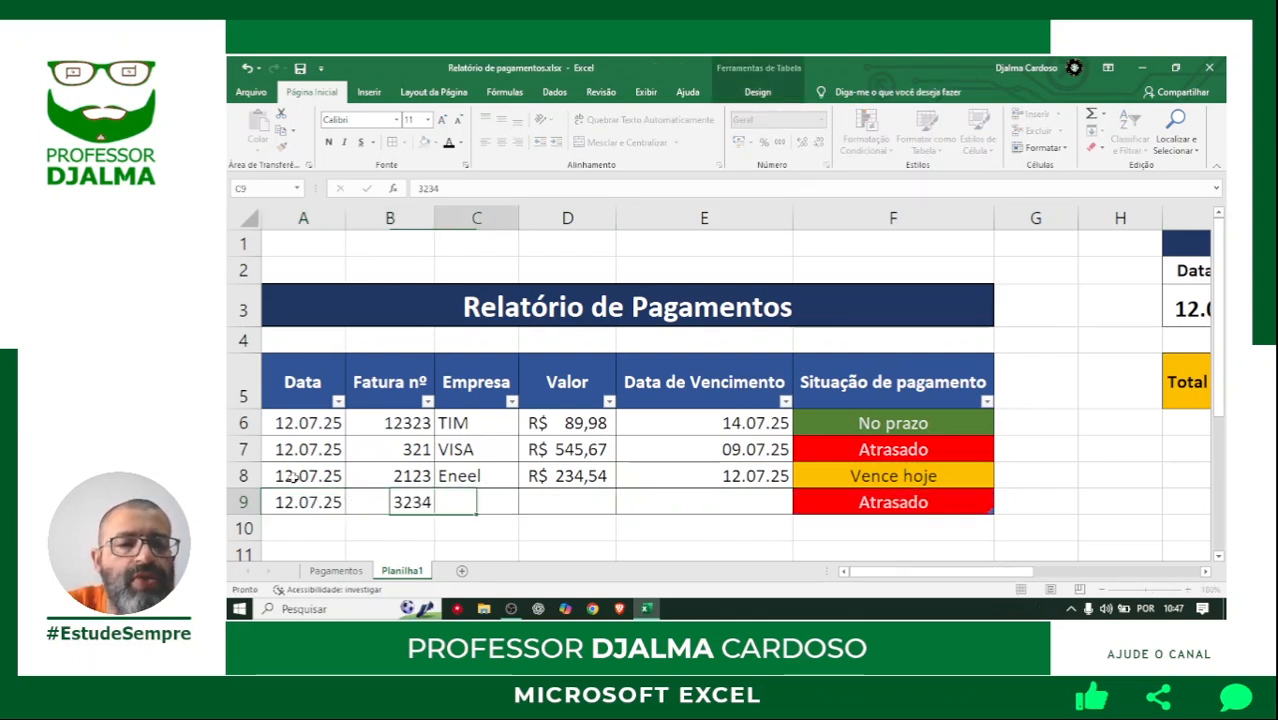
Complete the row 9 payment record with company Sabesp, value 123,56 and due date 12/07/25.
{"action": "type", "text": "Sabesp"}
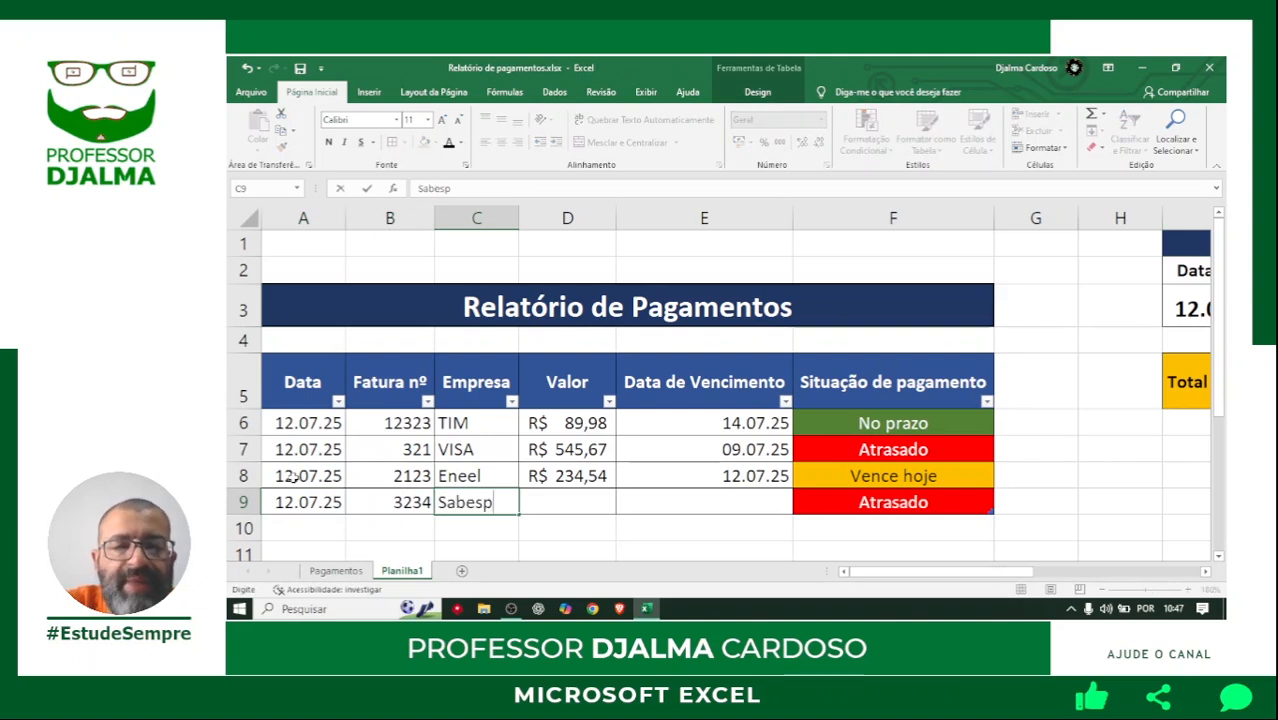
{"action": "key", "text": "Tab"}
{"action": "type", "text": "123,56"}
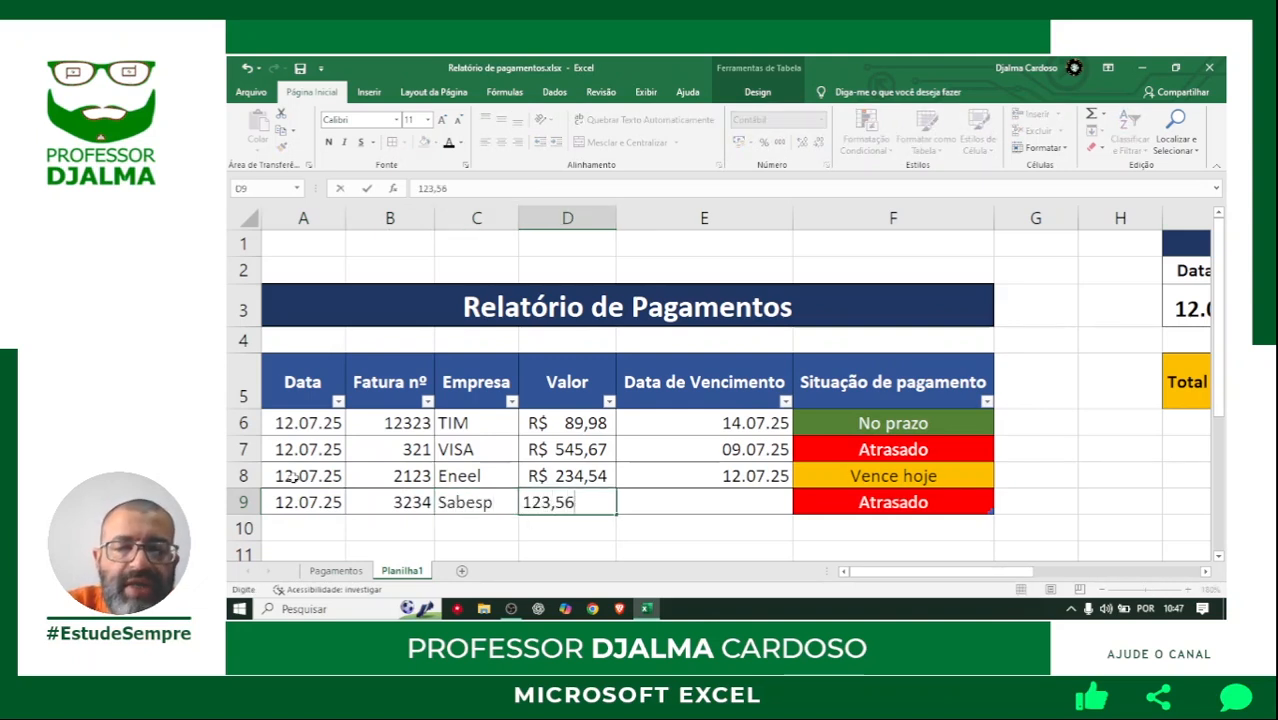
{"action": "key", "text": "Tab"}
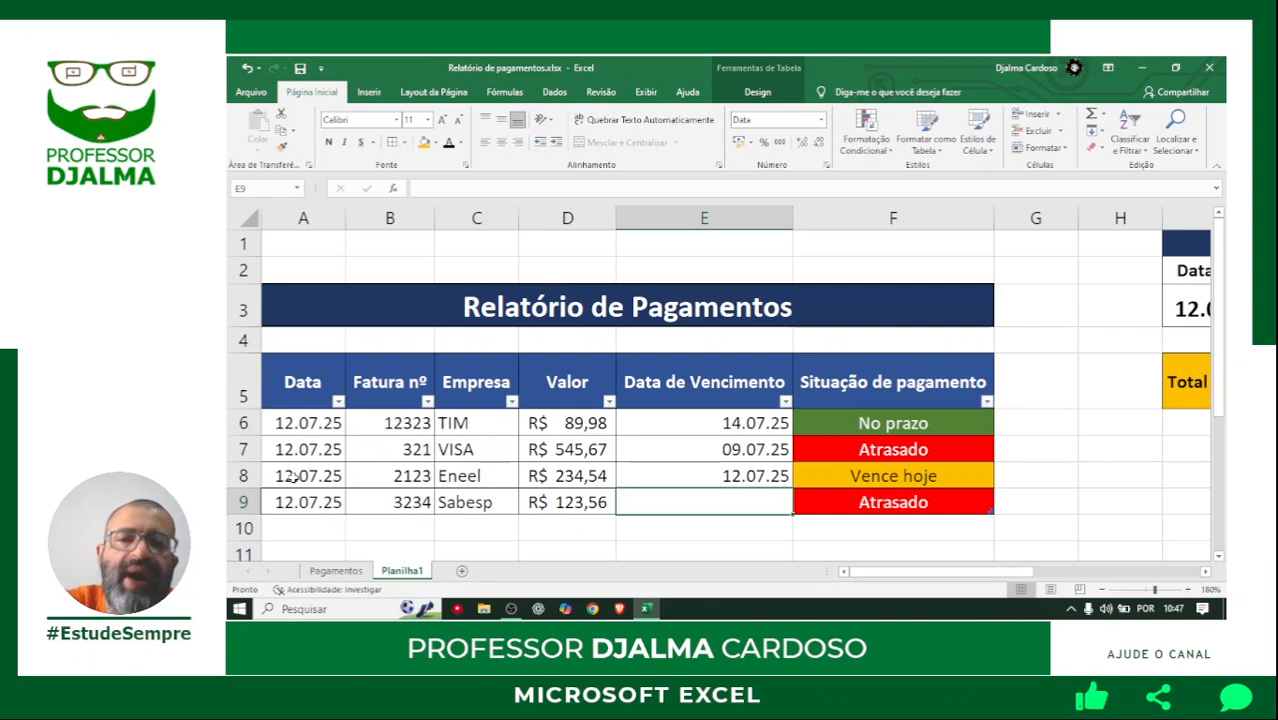
{"action": "type", "text": "12/"}
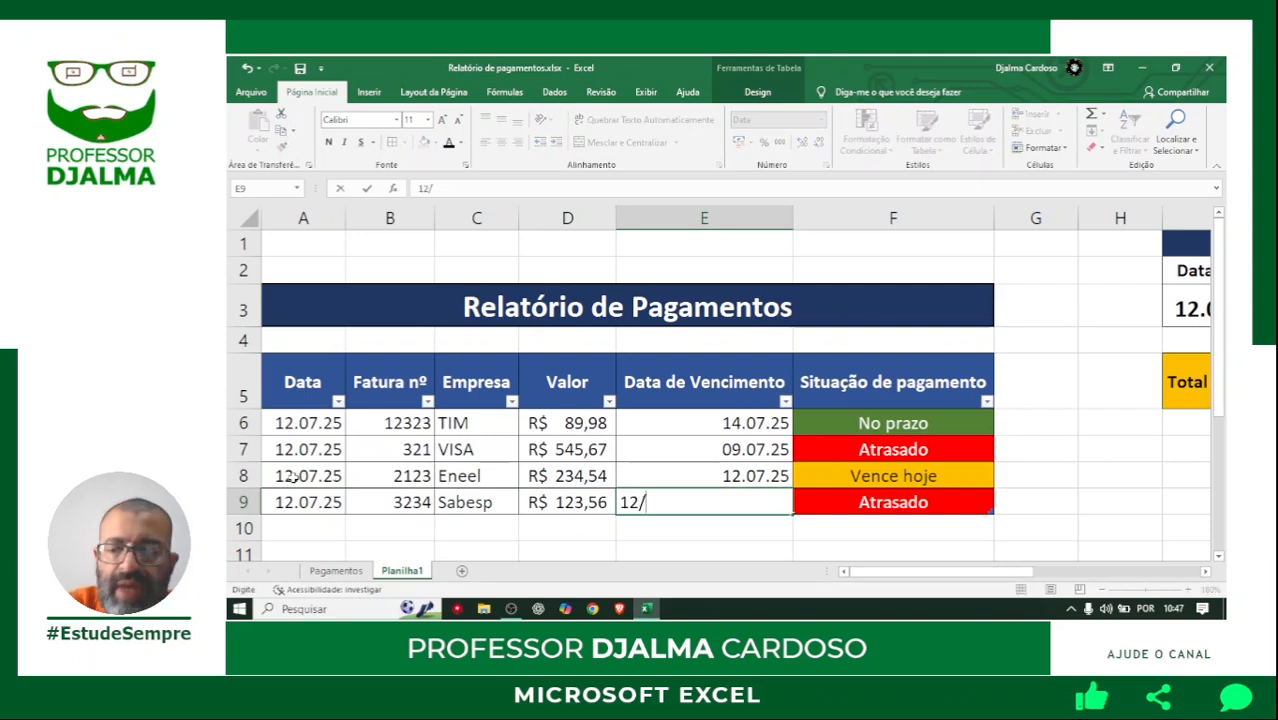
{"action": "type", "text": "07/25"}
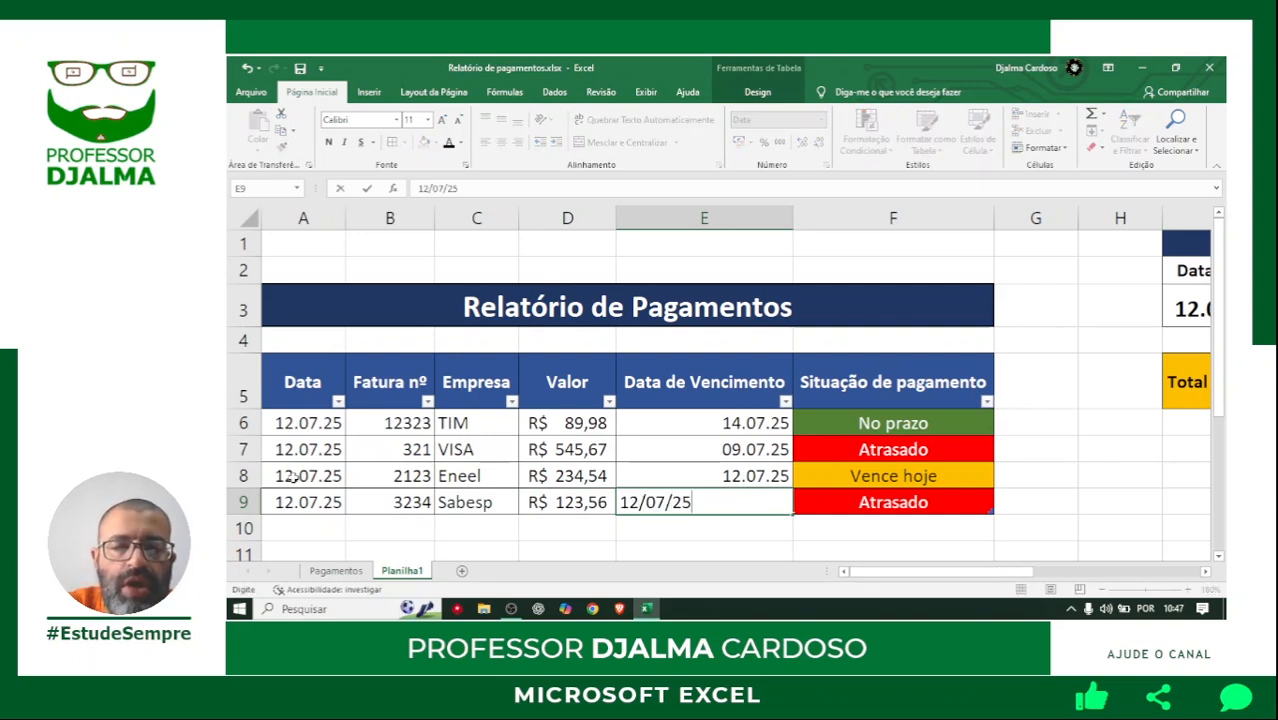
{"action": "key", "text": "Tab"}
Confirm the row 9 due date and start a payment record in row 10 with date 12/07/25 and invoice number 345.
{"action": "key", "text": "Down"}
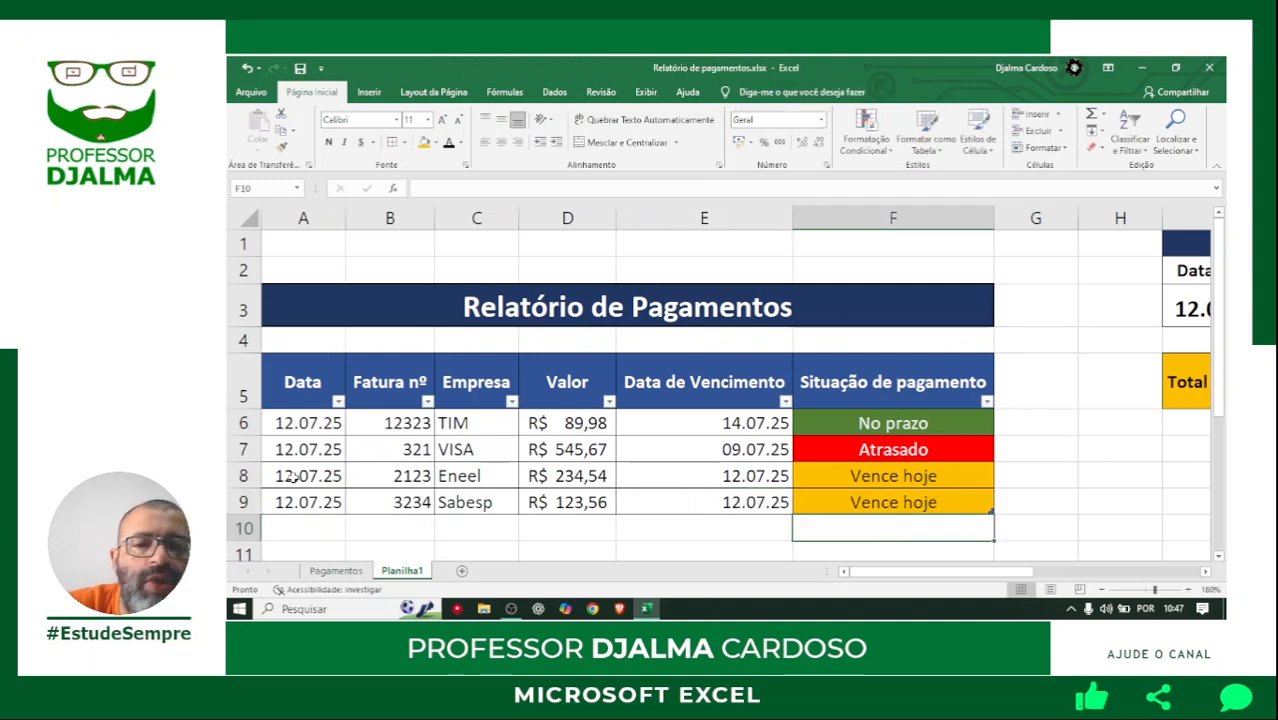
{"action": "key", "text": "Left"}
{"action": "key", "text": "Left"}
{"action": "key", "text": "Left"}
{"action": "key", "text": "Left"}
{"action": "key", "text": "Left"}
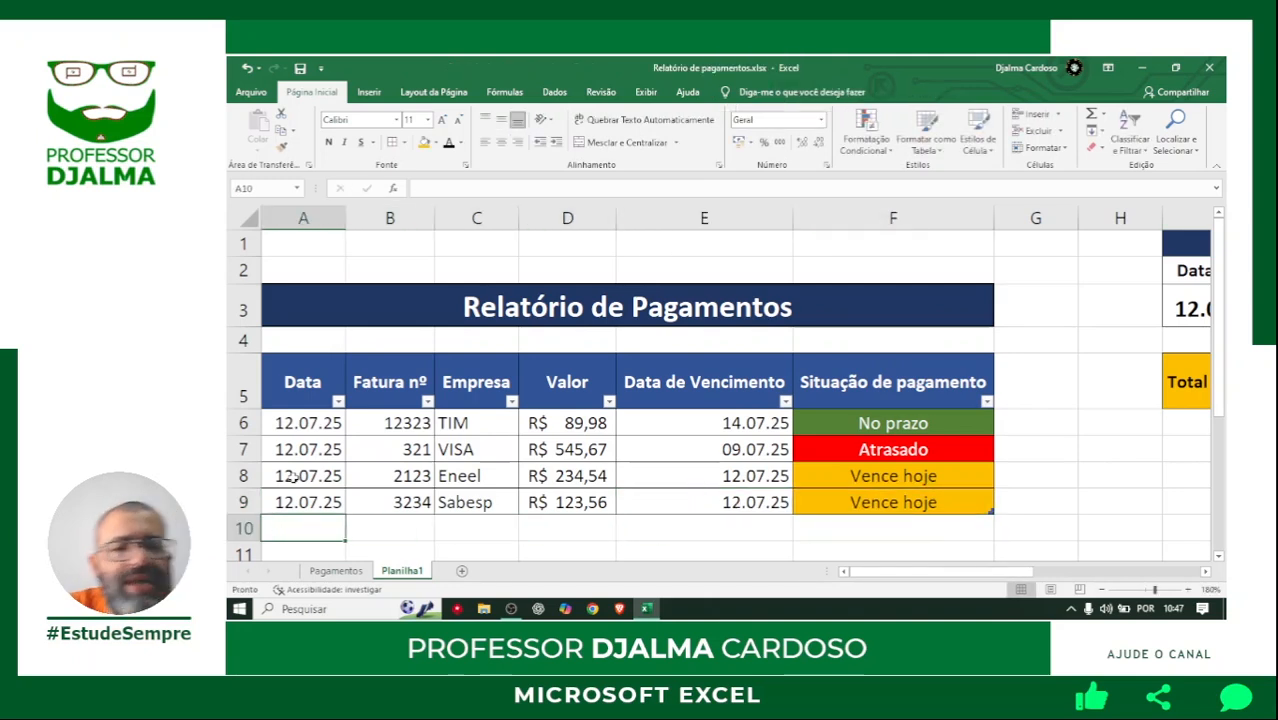
{"action": "type", "text": "12/"}
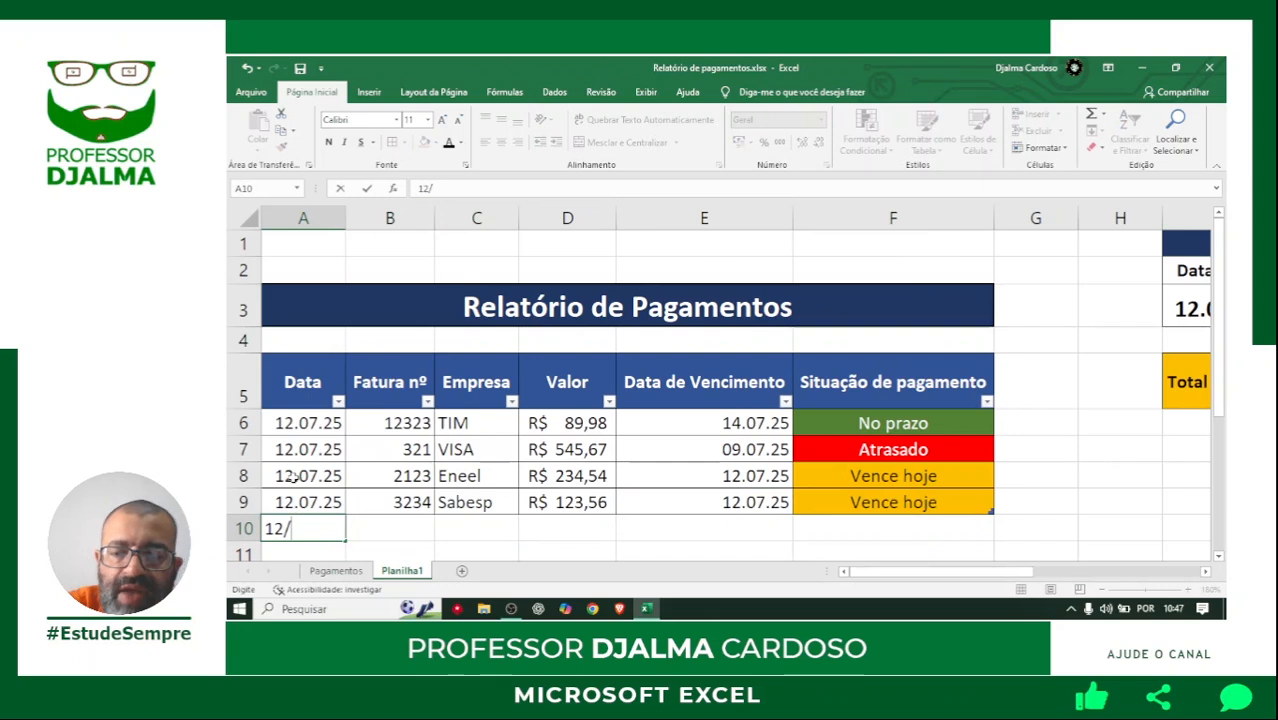
{"action": "type", "text": "07/25"}
{"action": "key", "text": "Tab"}
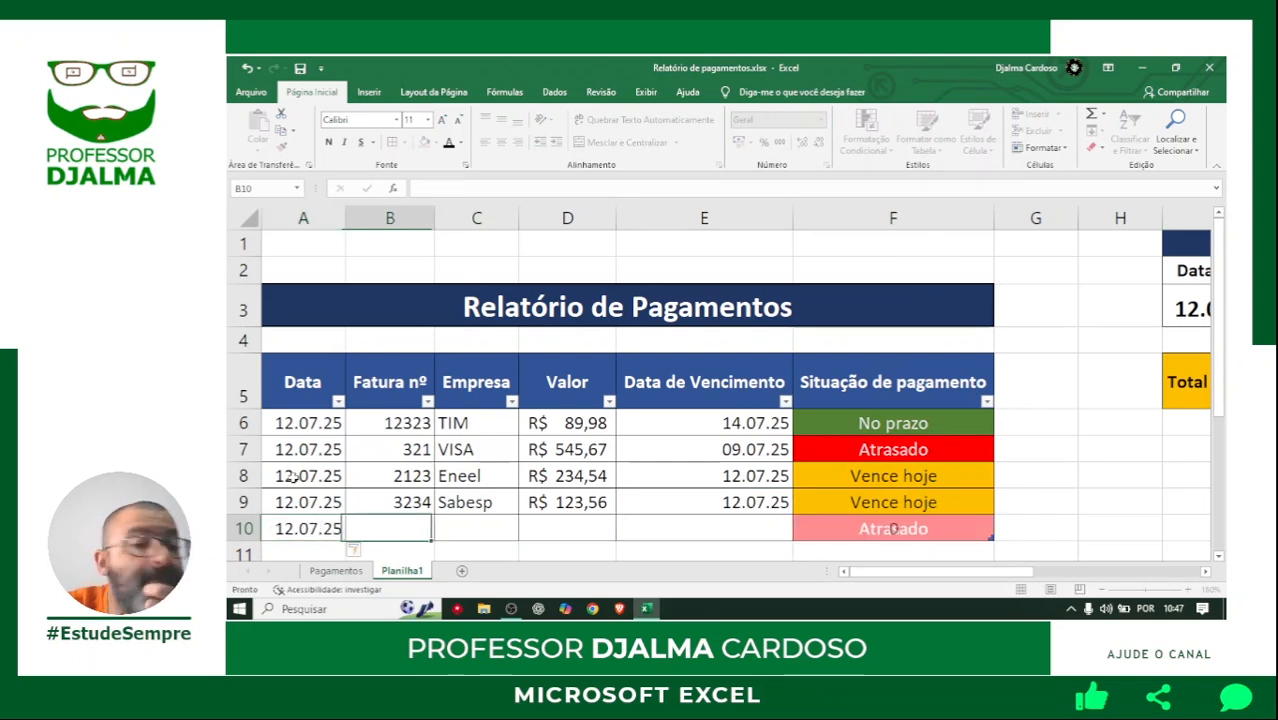
{"action": "type", "text": "345"}
{"action": "key", "text": "Tab"}
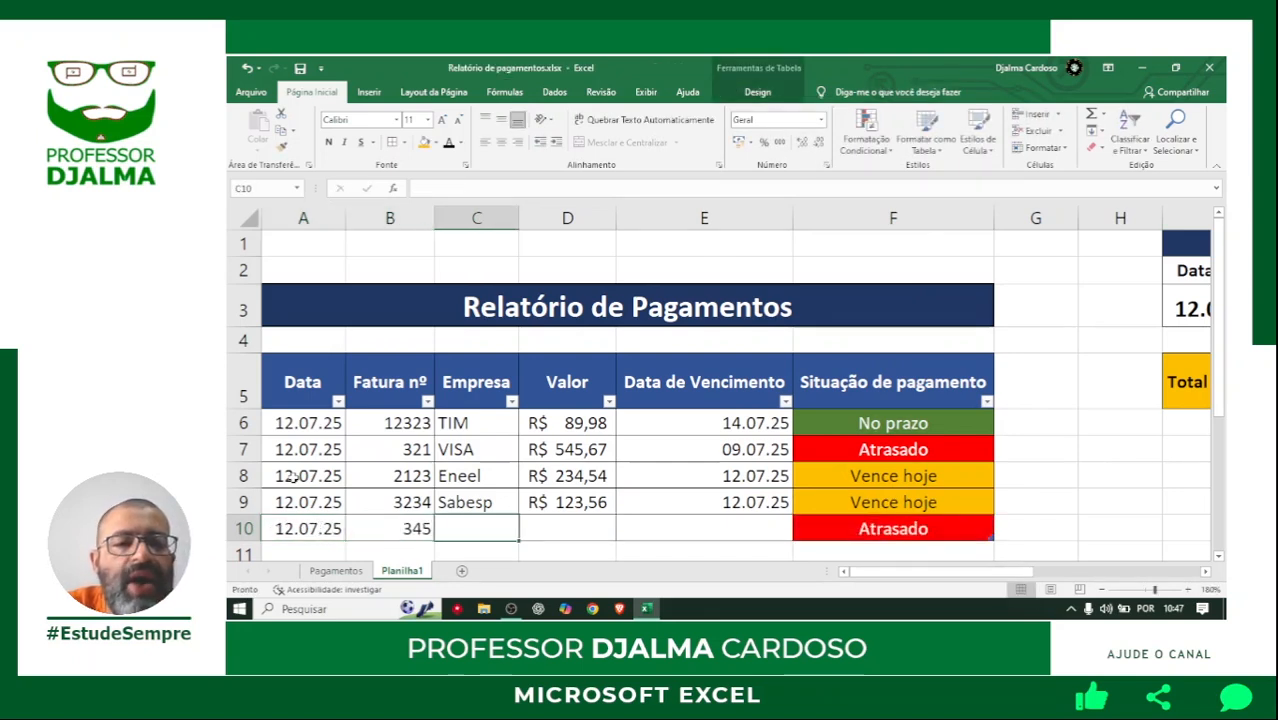
Complete the row 10 payment record with company Casas Bahia, value 234,56 and due date 20/07/25.
{"action": "type", "text": "Ca"}
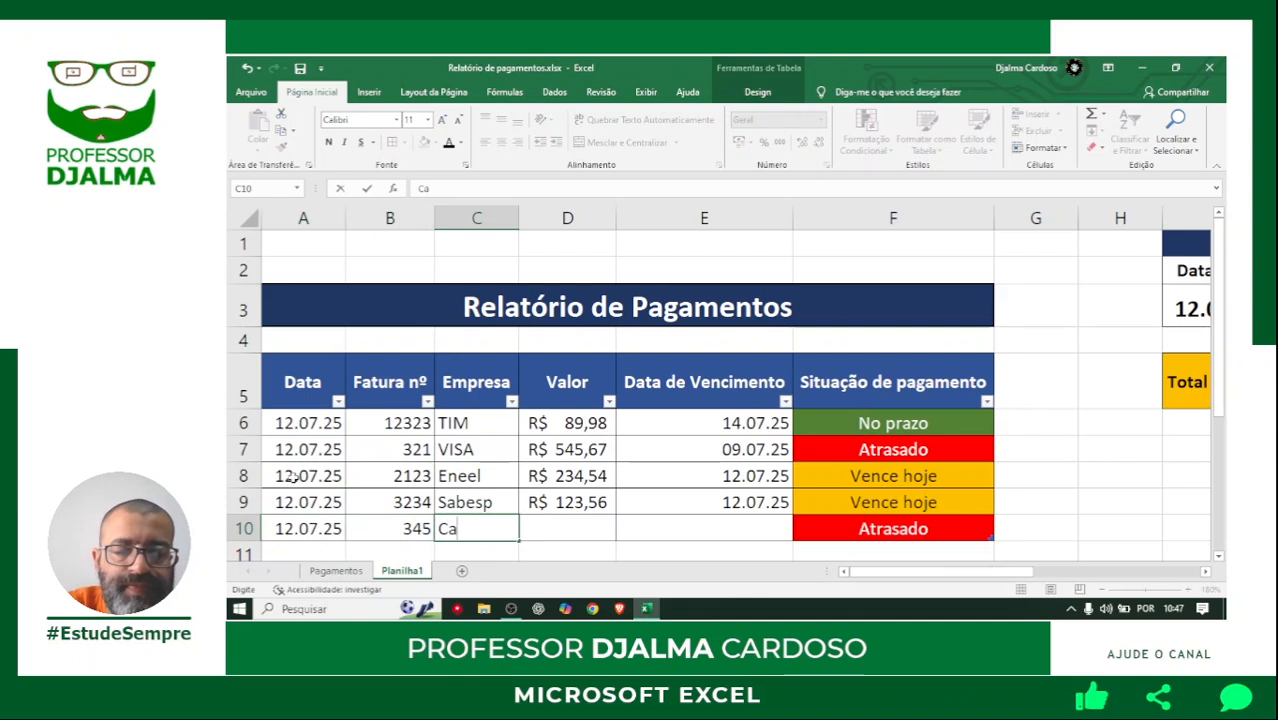
{"action": "type", "text": "sas Bahia"}
{"action": "key", "text": "Tab"}
{"action": "type", "text": "234,56"}
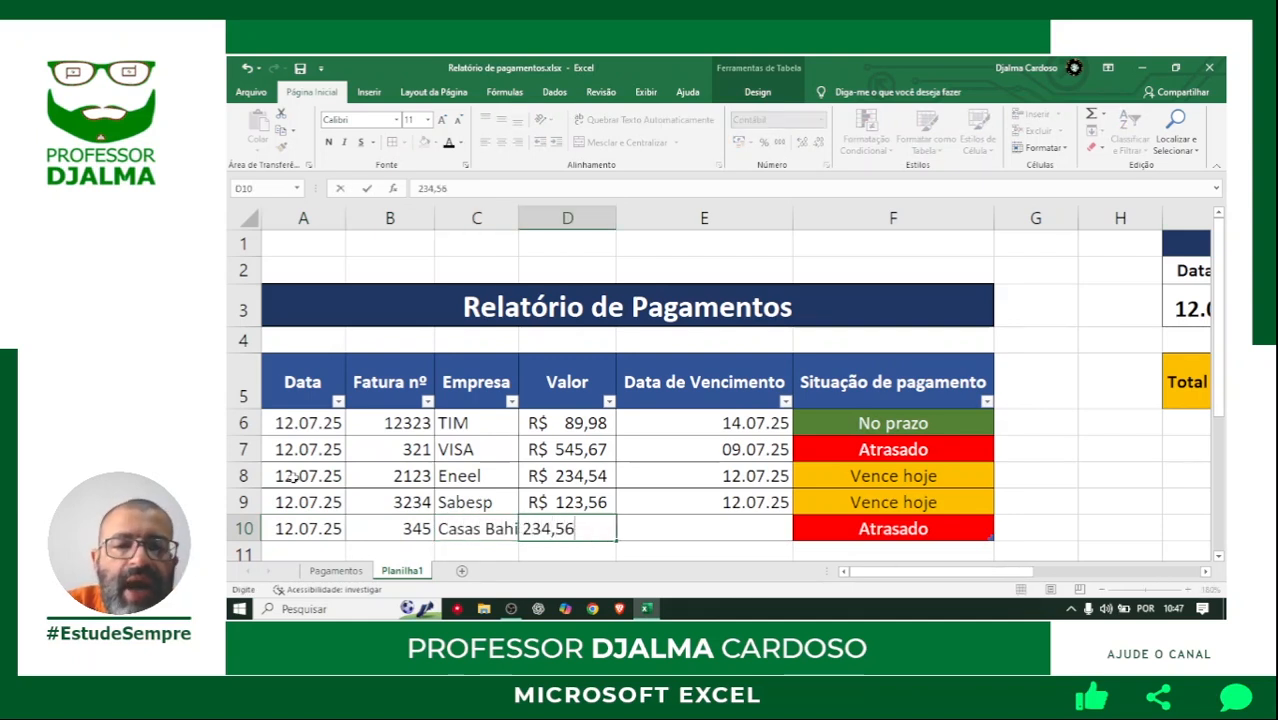
{"action": "key", "text": "Tab"}
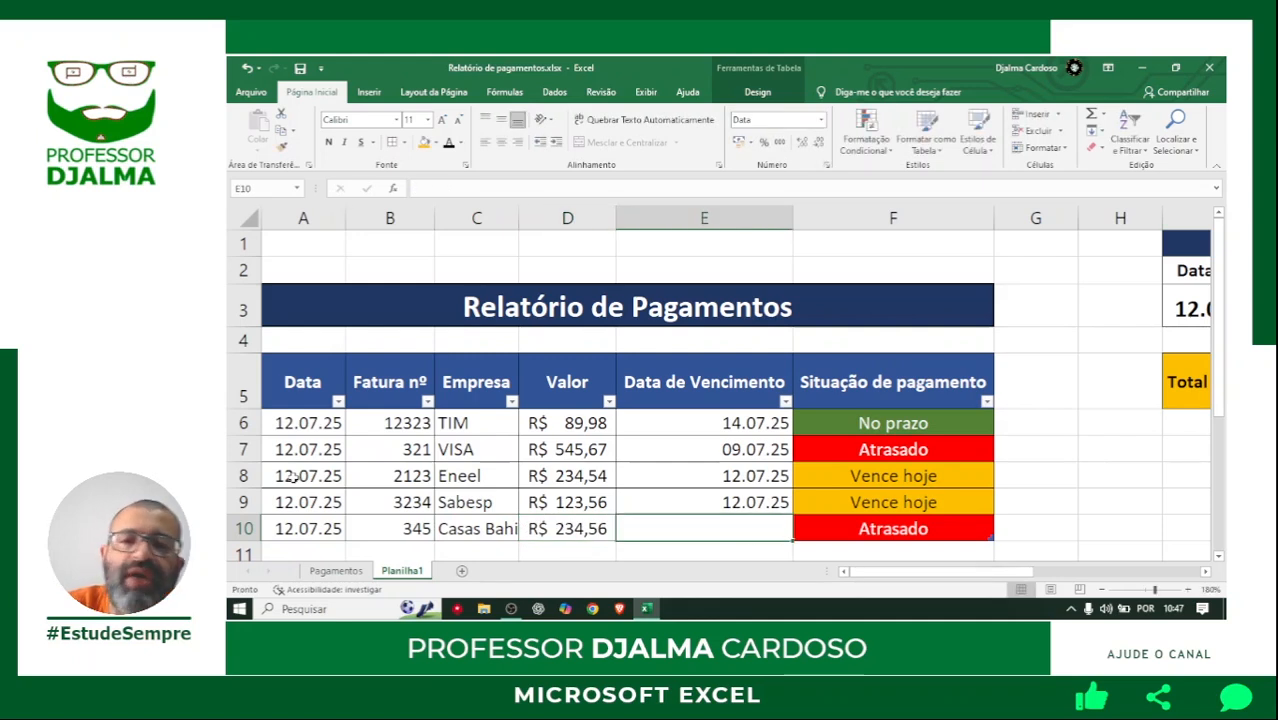
{"action": "type", "text": "20/0"}
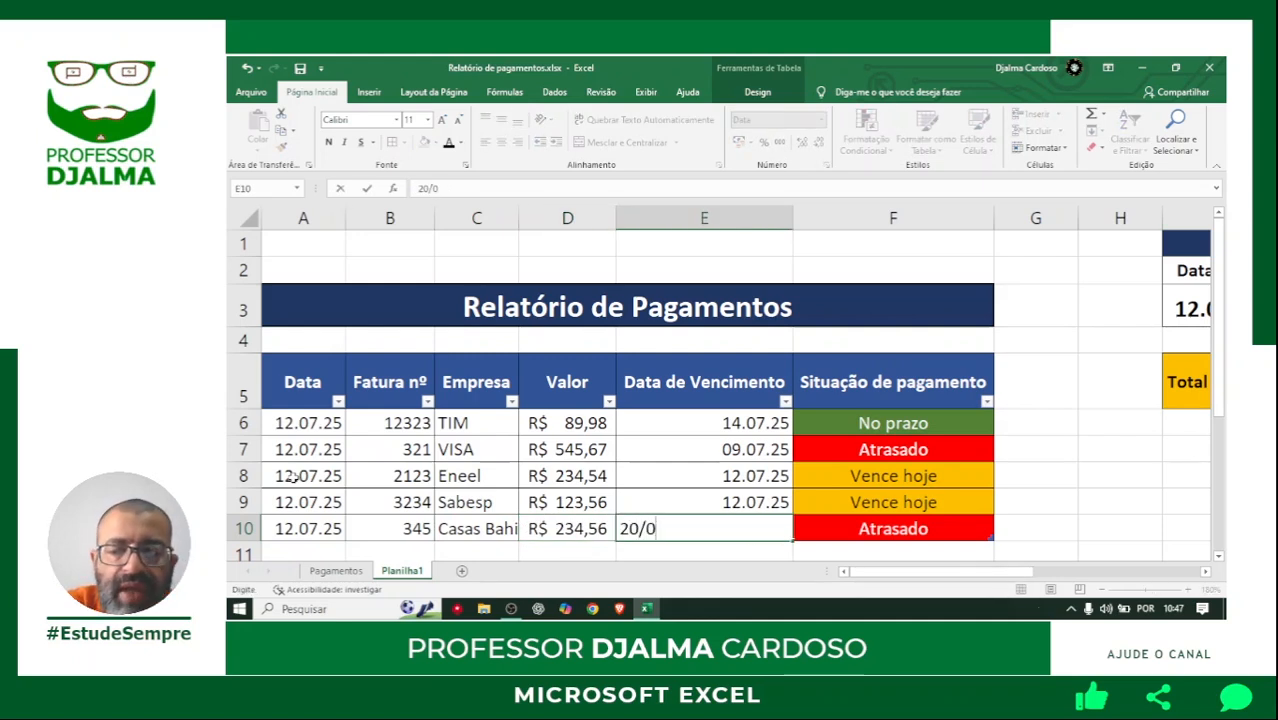
{"action": "type", "text": "7/25"}
{"action": "key", "text": "Tab"}
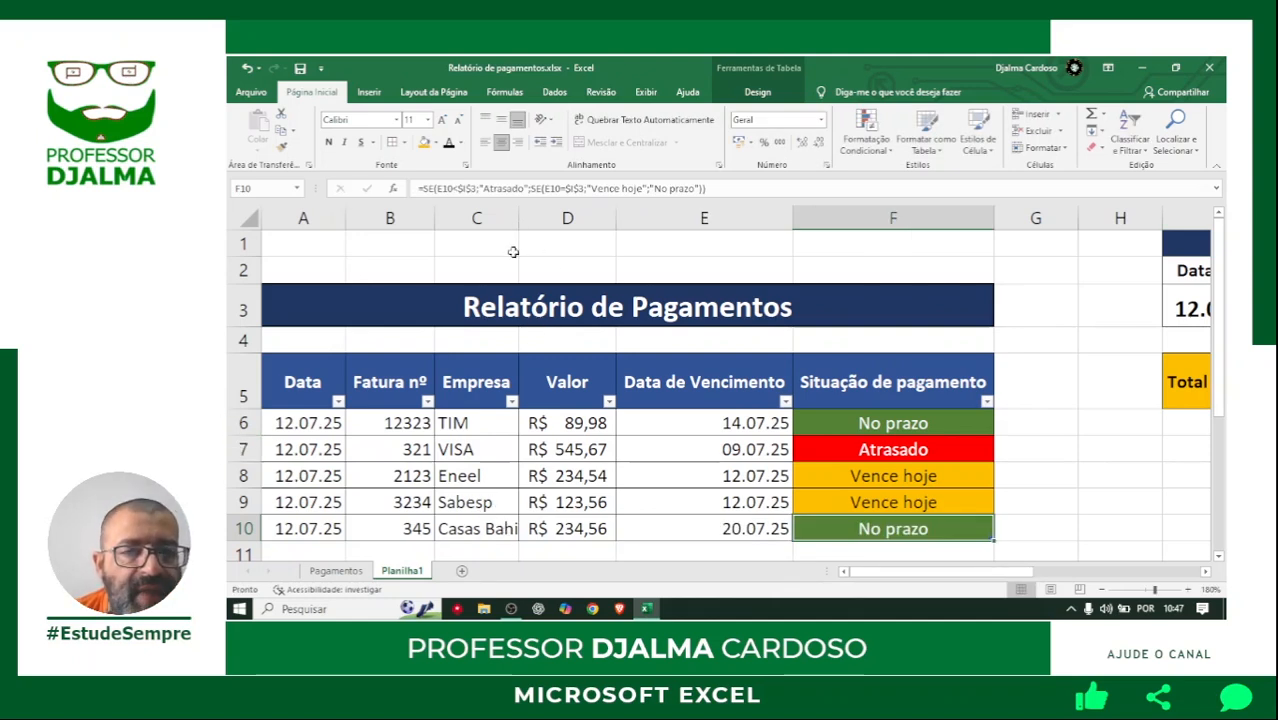
Auto-fit the Empresa column to its contents and center the due dates in E6:E10 horizontally.
{"action": "double_click", "coordinate": [517, 218]}
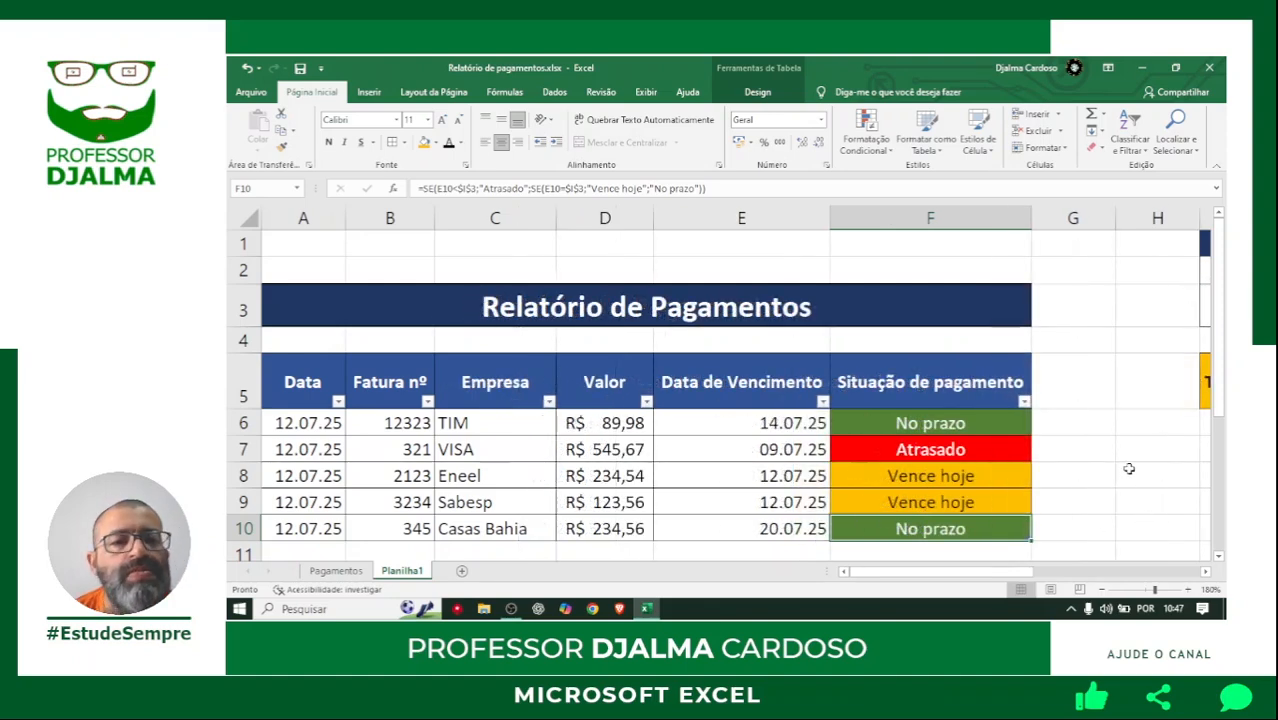
{"action": "left_click_drag", "start_coordinate": [742, 421], "coordinate": [745, 524]}
{"action": "left_click", "coordinate": [501, 141]}
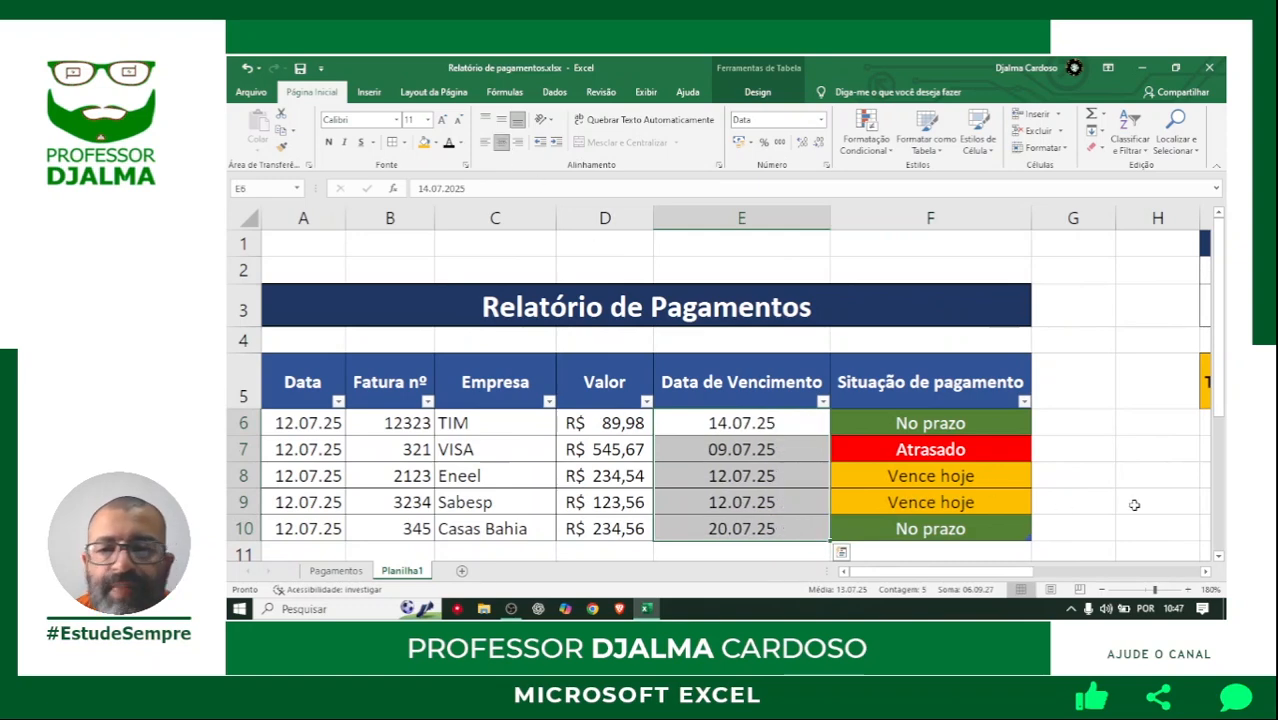
{"action": "left_click", "coordinate": [1123, 471]}
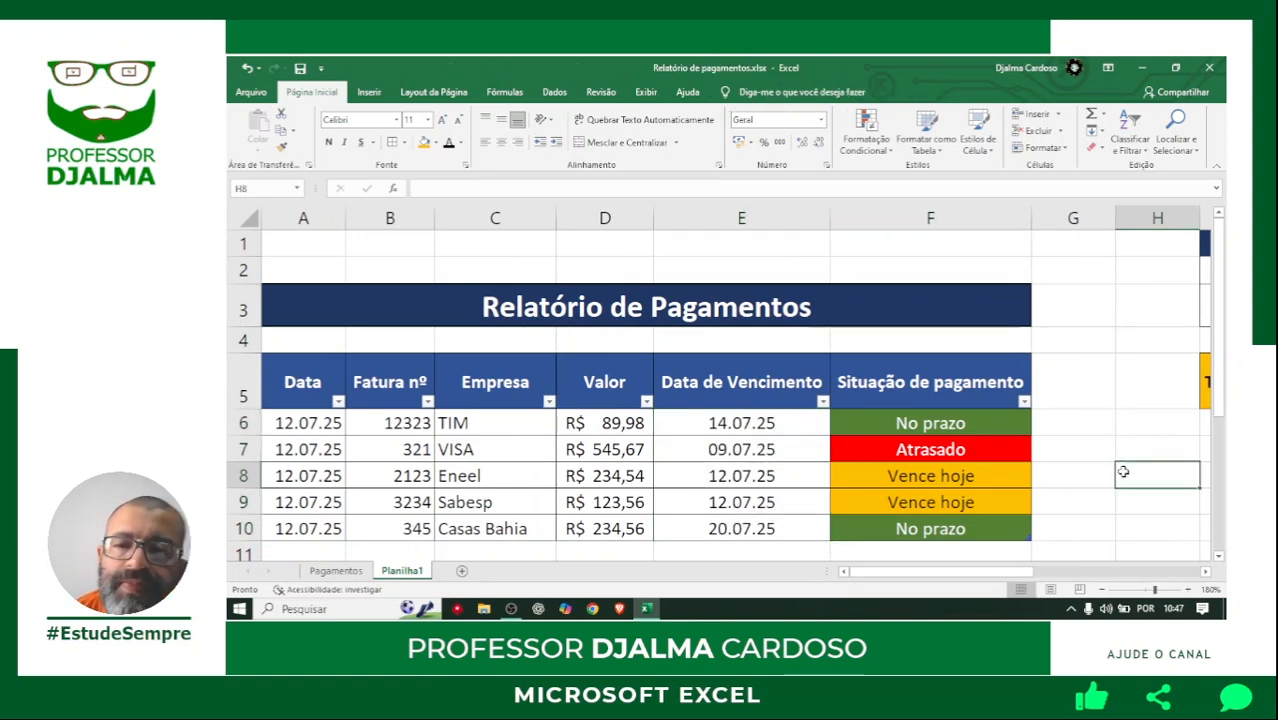
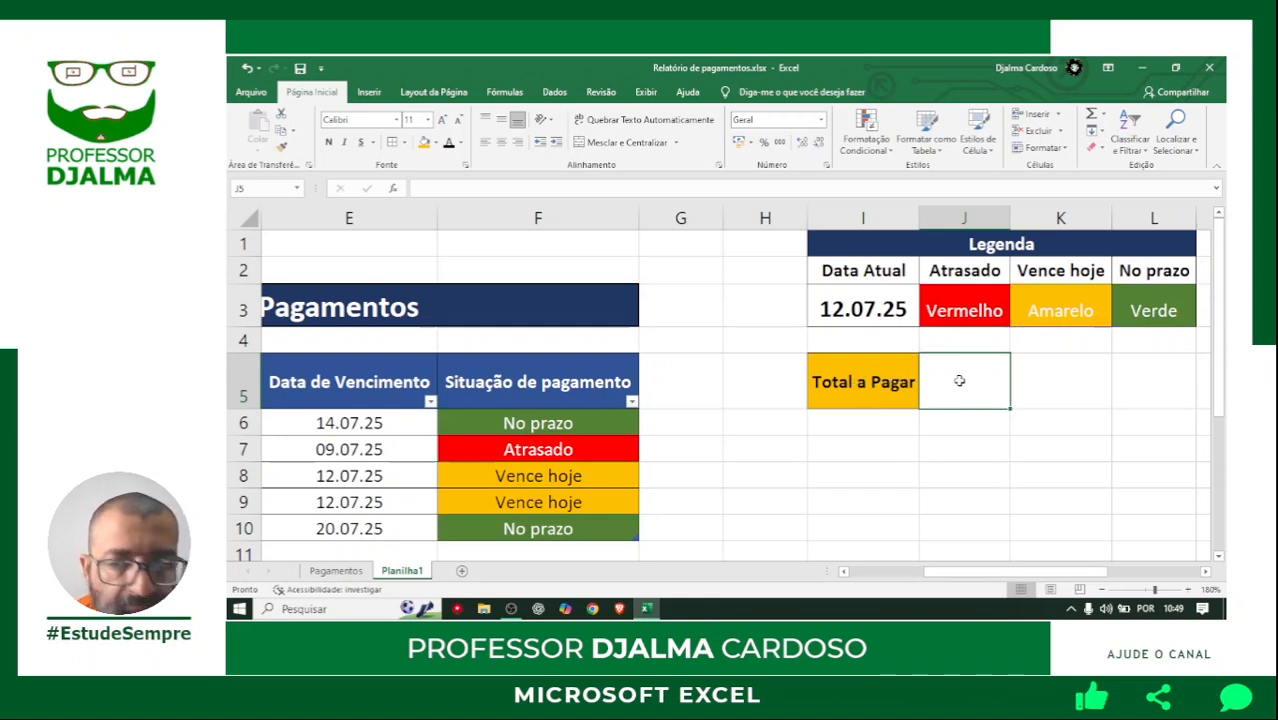
Enter a SOMASE formula in J5 that sums the table's Valor column where Situação de pagamento, headers included, equals "Vence hoje".
{"action": "type", "text": "=somase"}
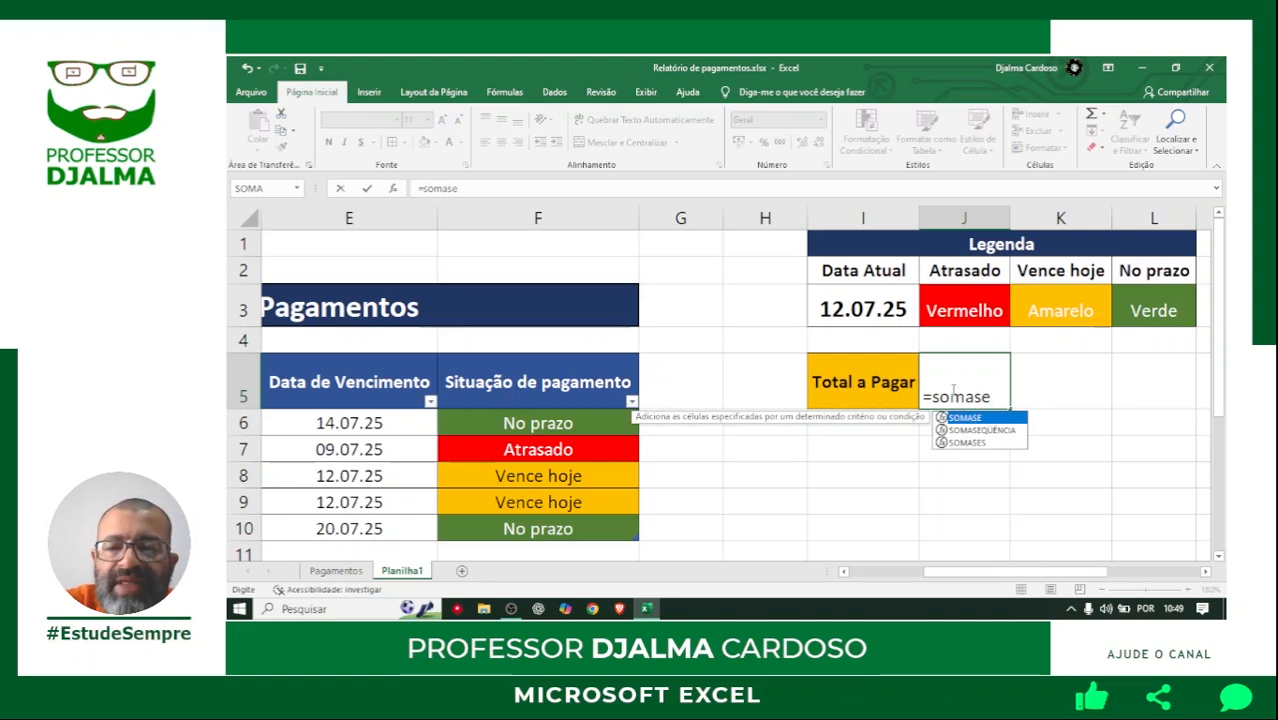
{"action": "type", "text": "("}
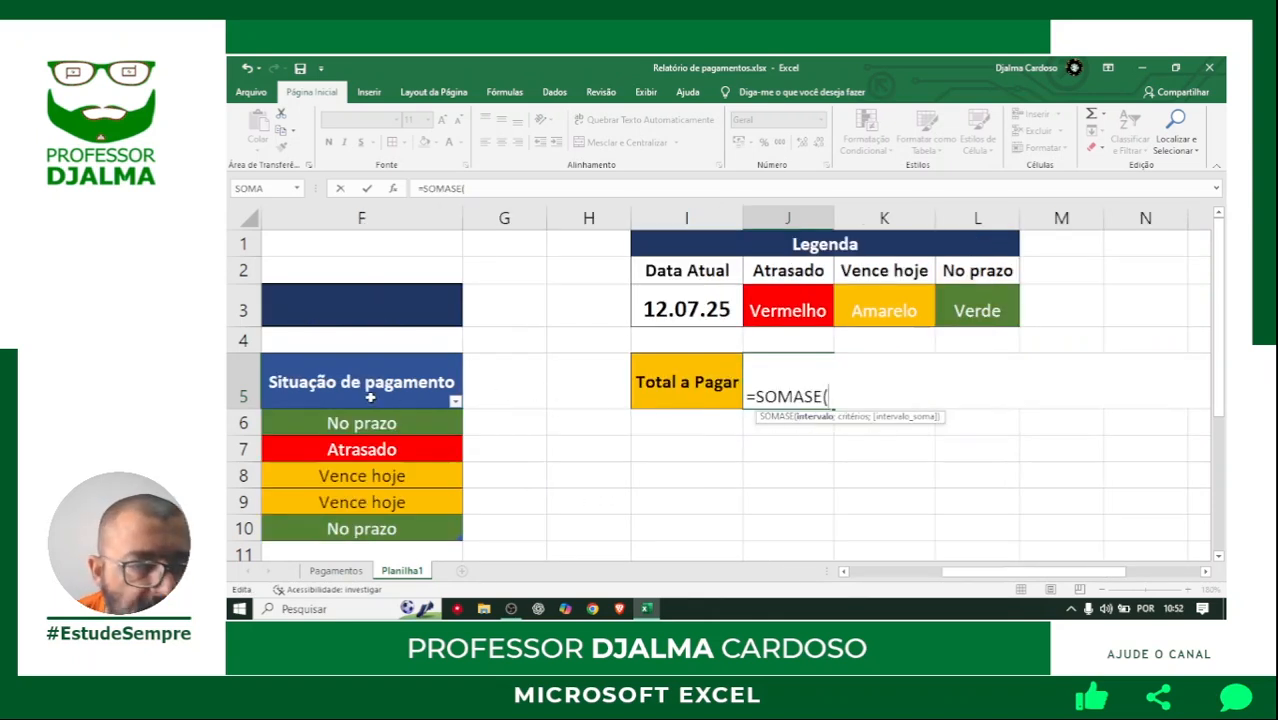
{"action": "left_click_drag", "start_coordinate": [363, 381], "coordinate": [349, 529]}
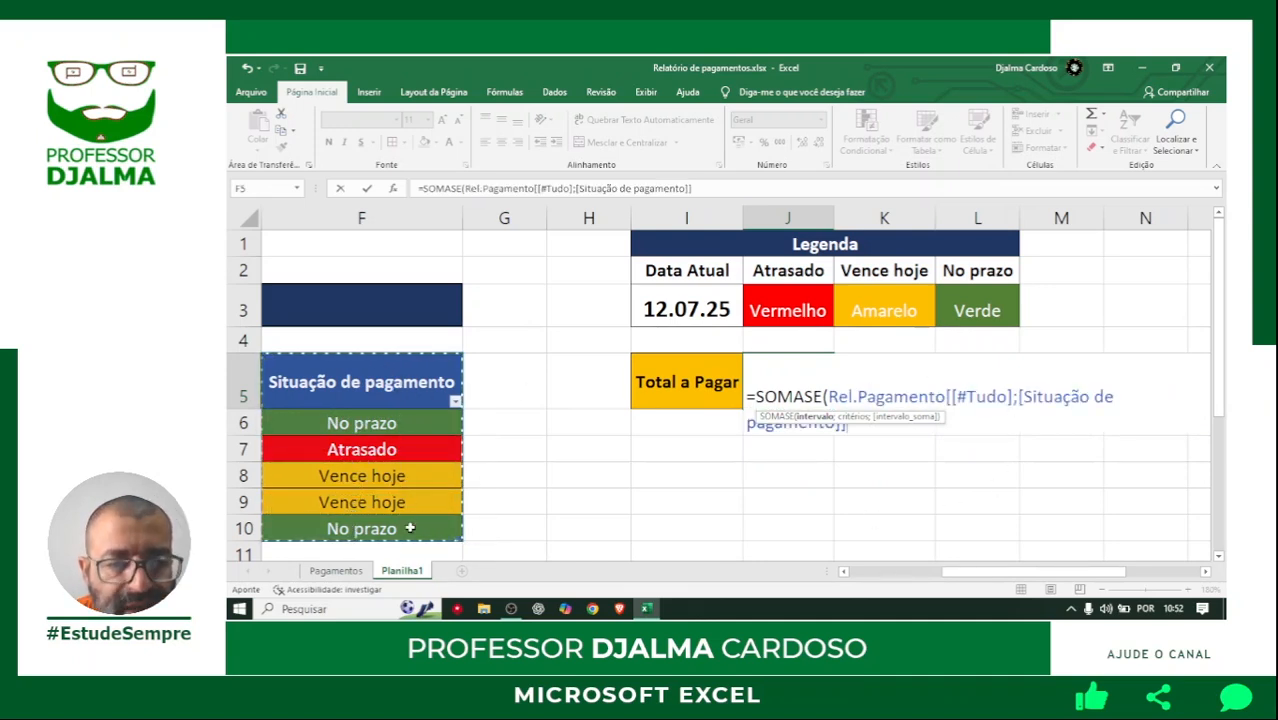
{"action": "type", "text": ";"}
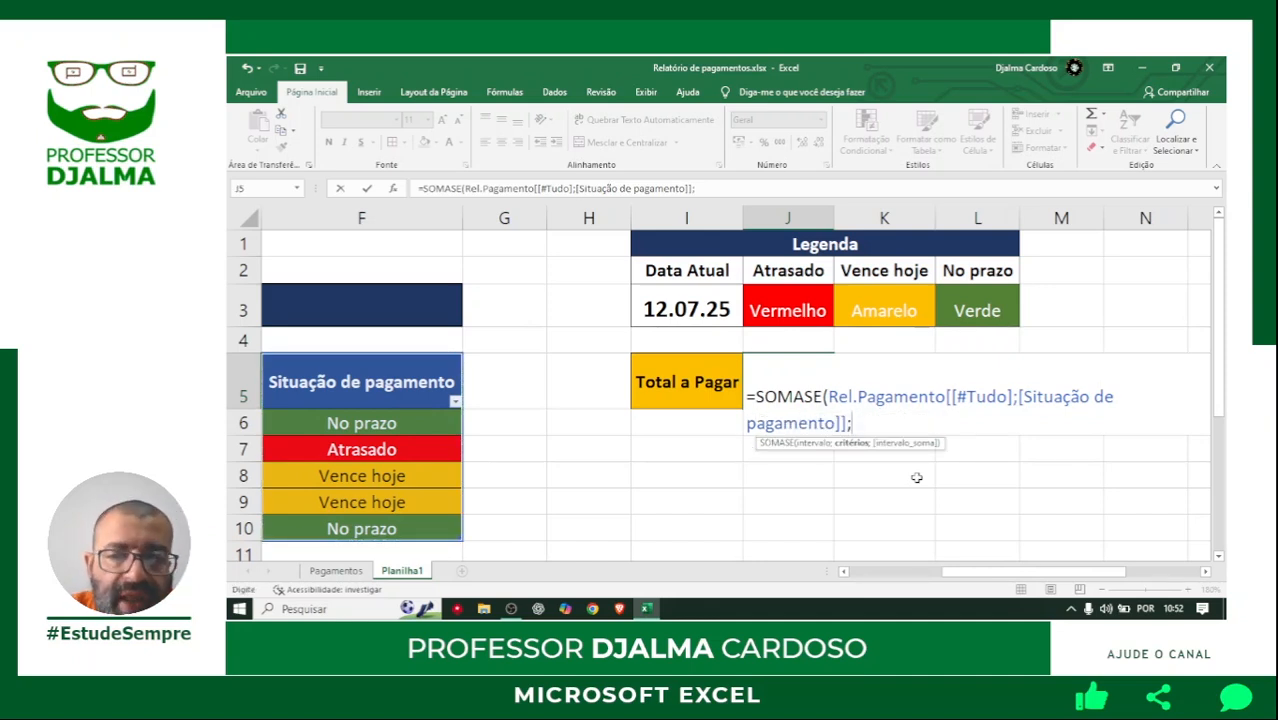
{"action": "type", "text": "\"Vence"}
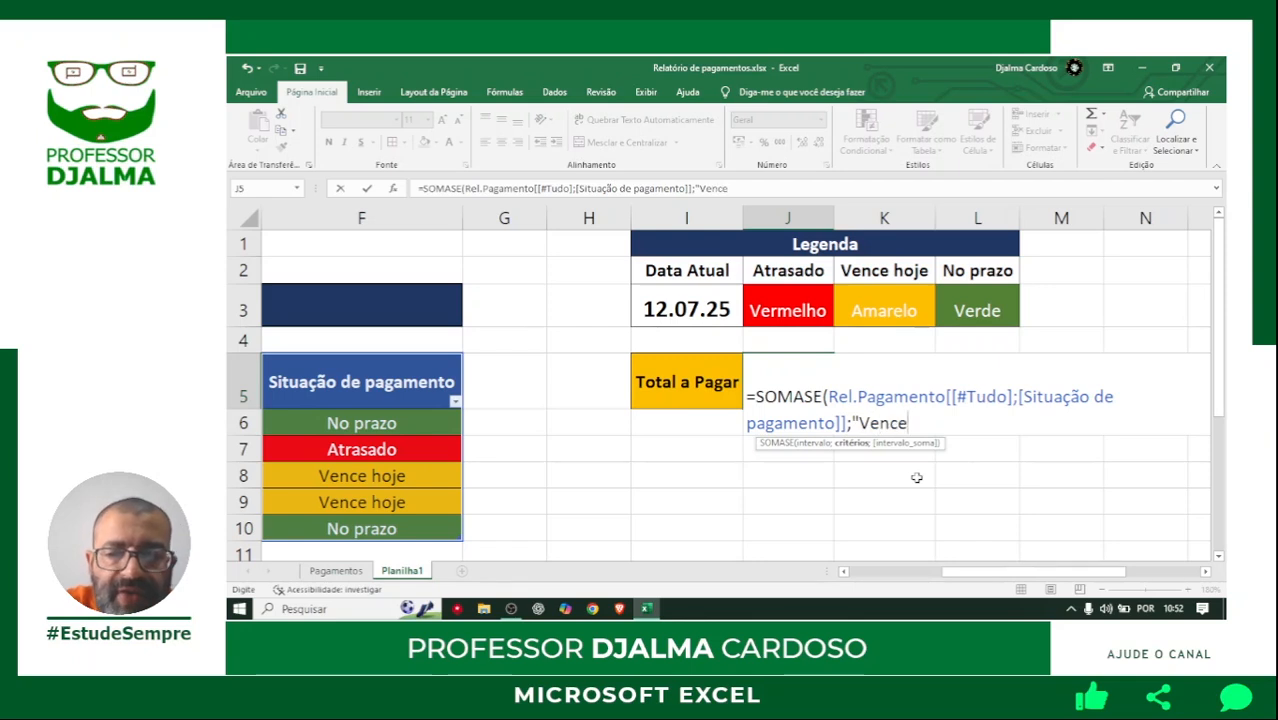
{"action": "type", "text": " hoje"}
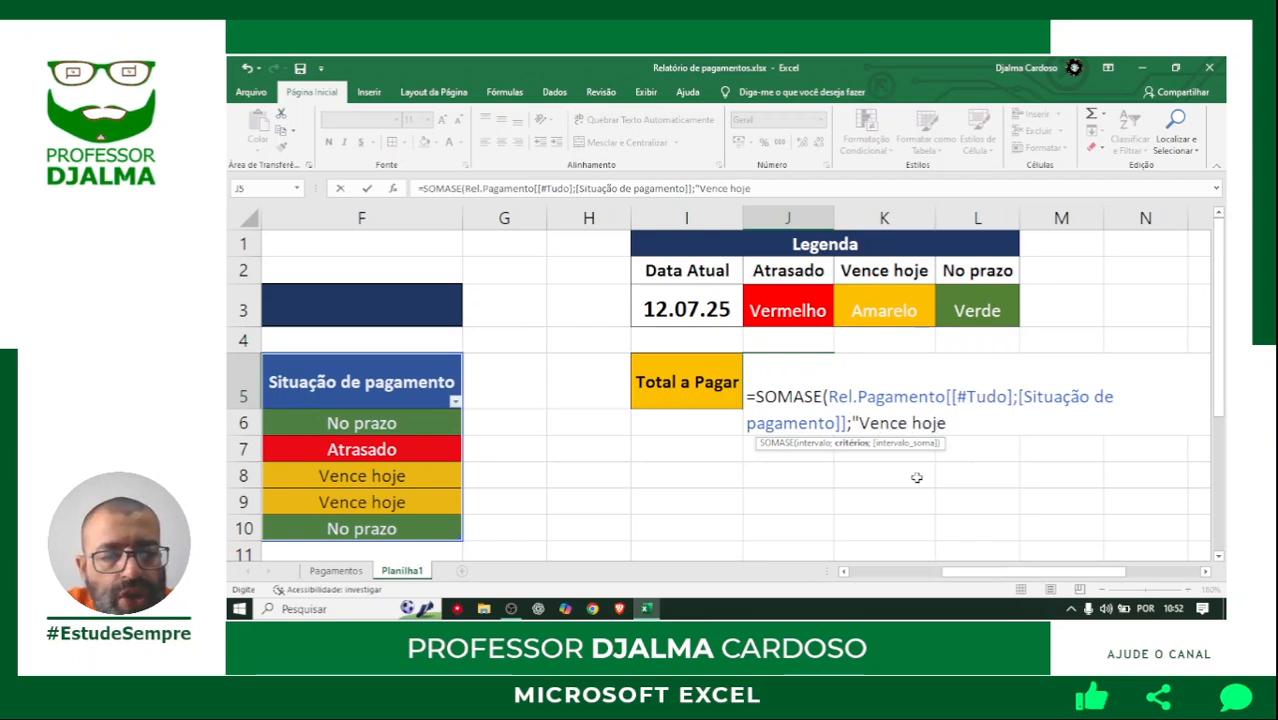
{"action": "type", "text": "\";"}
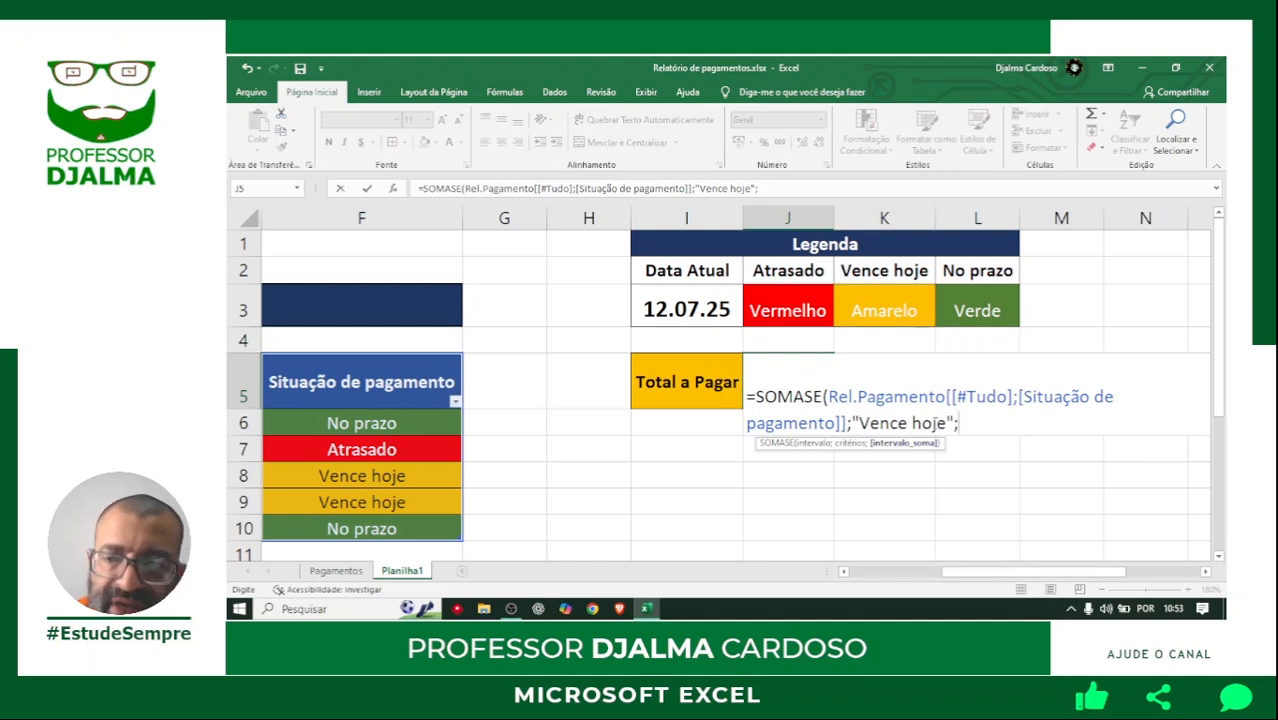
{"action": "left_click_drag", "start_coordinate": [961, 574], "coordinate": [888, 577]}
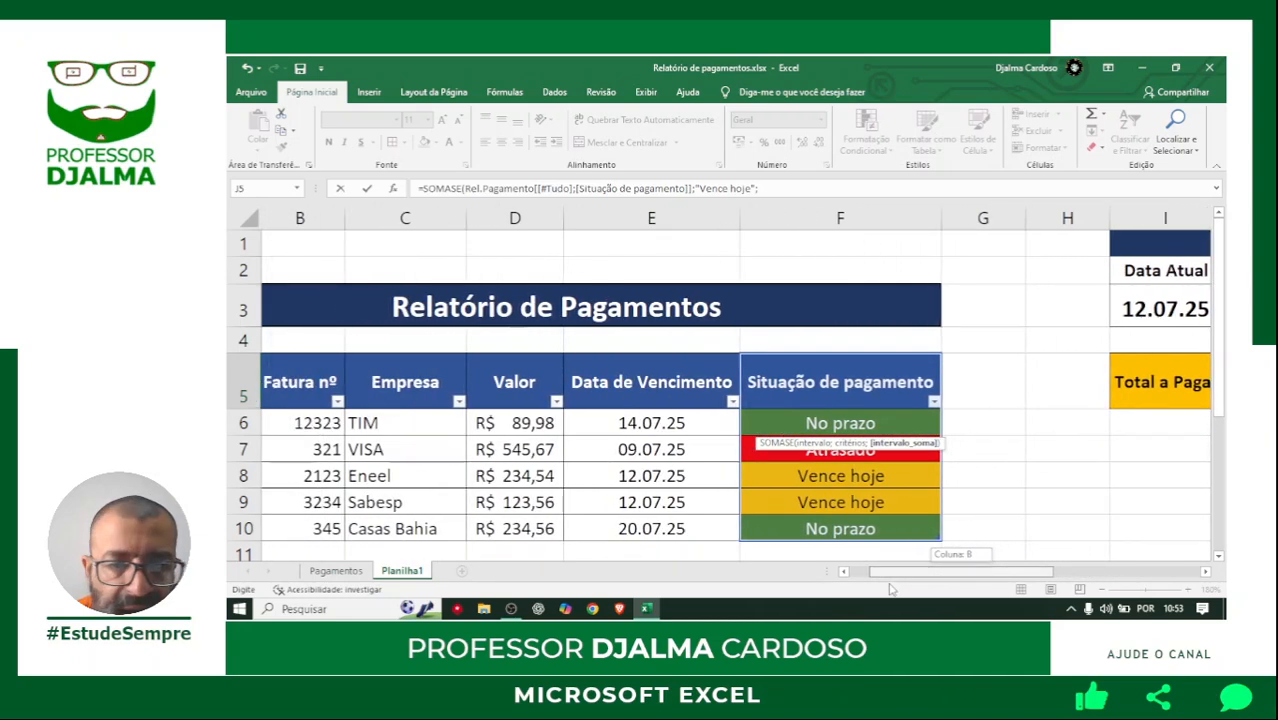
{"action": "left_click_drag", "start_coordinate": [522, 376], "coordinate": [528, 530]}
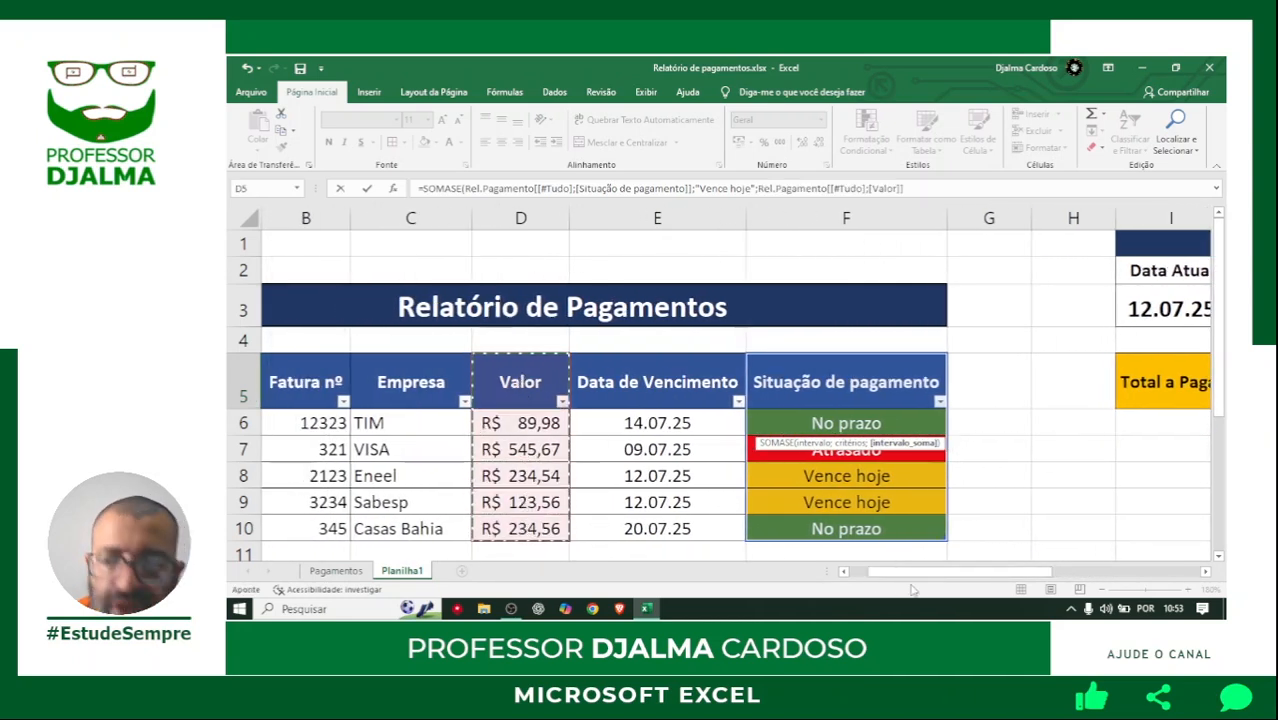
{"action": "left_click_drag", "start_coordinate": [928, 572], "coordinate": [1020, 572]}
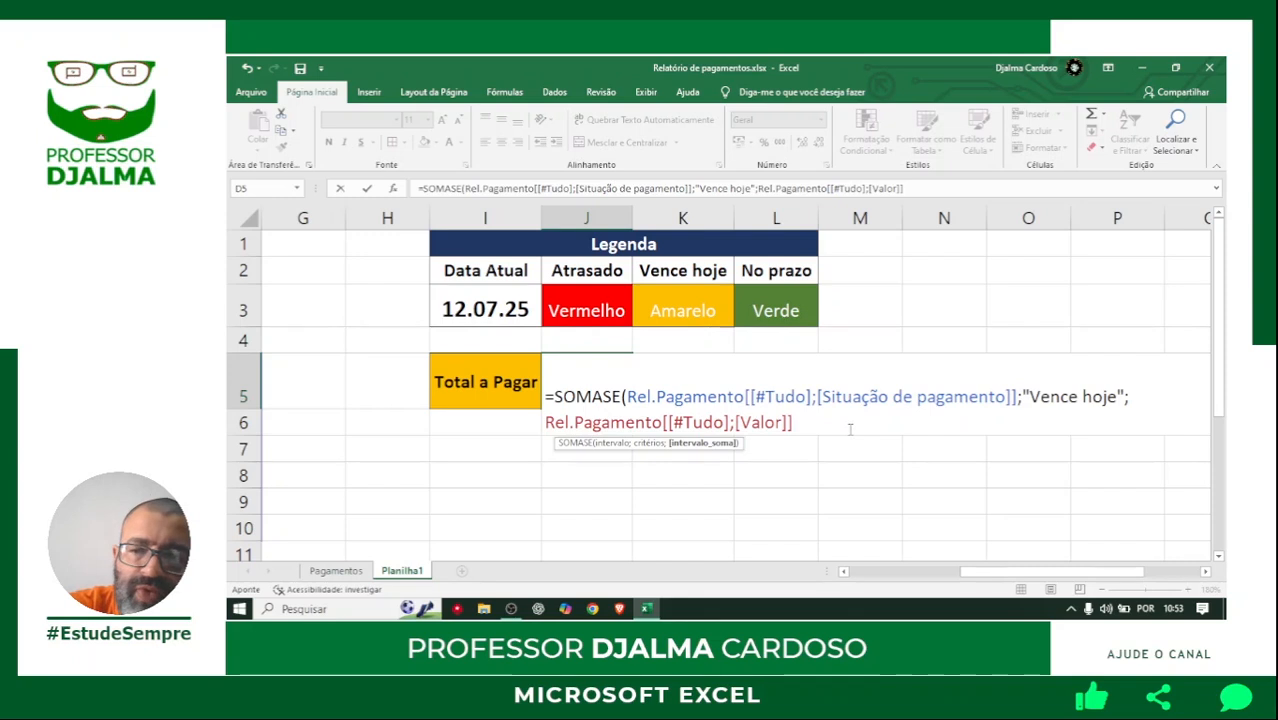
{"action": "key", "text": "Return"}
Center the total in J5 and give it the R$ accounting number format.
{"action": "left_click", "coordinate": [583, 383]}
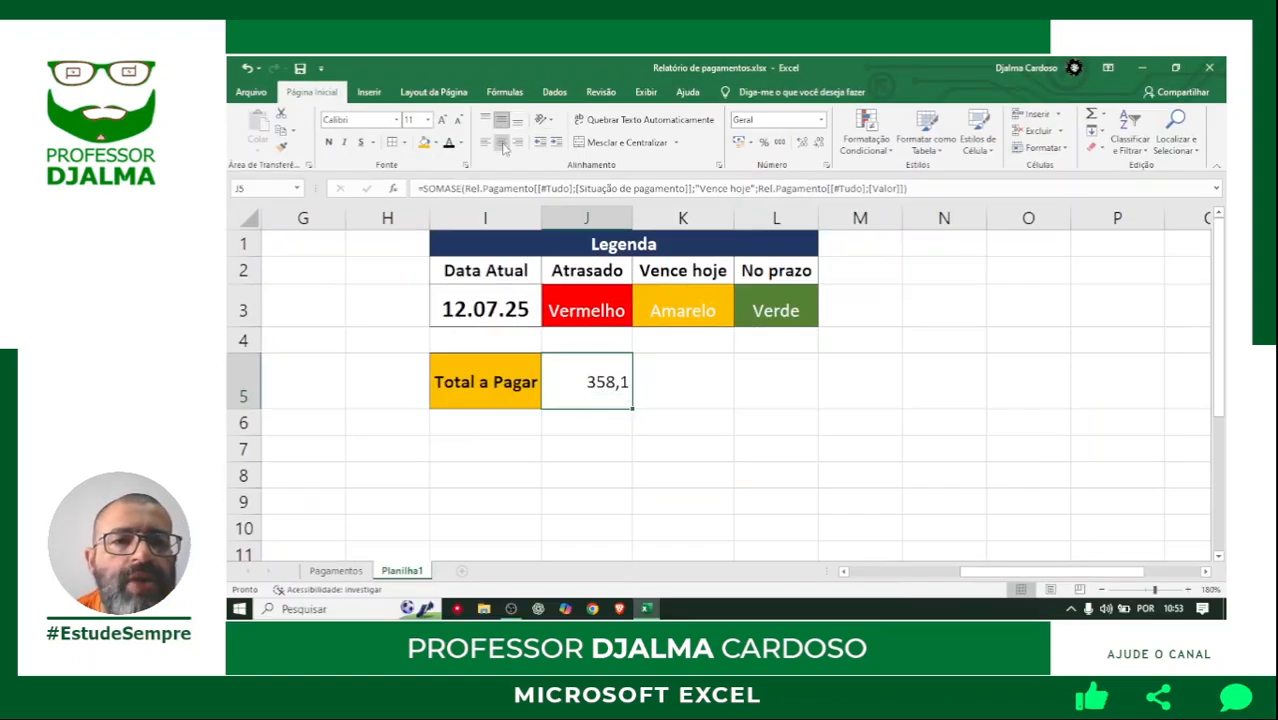
{"action": "left_click", "coordinate": [739, 144]}
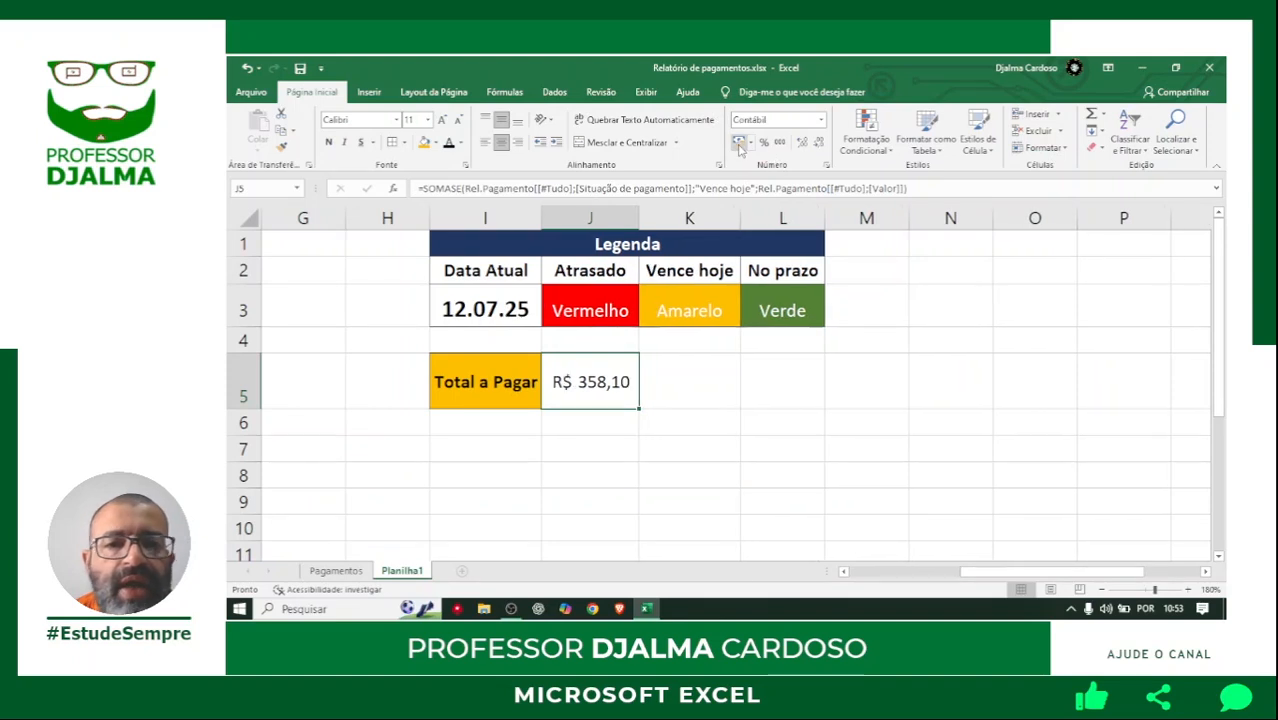
{"action": "left_click", "coordinate": [659, 402]}
Examine the Valor entries of the payments marked Vence hoje in rows 8 and 9 against the total in J5.
{"action": "left_click", "coordinate": [1101, 589]}
{"action": "left_click", "coordinate": [1101, 589]}
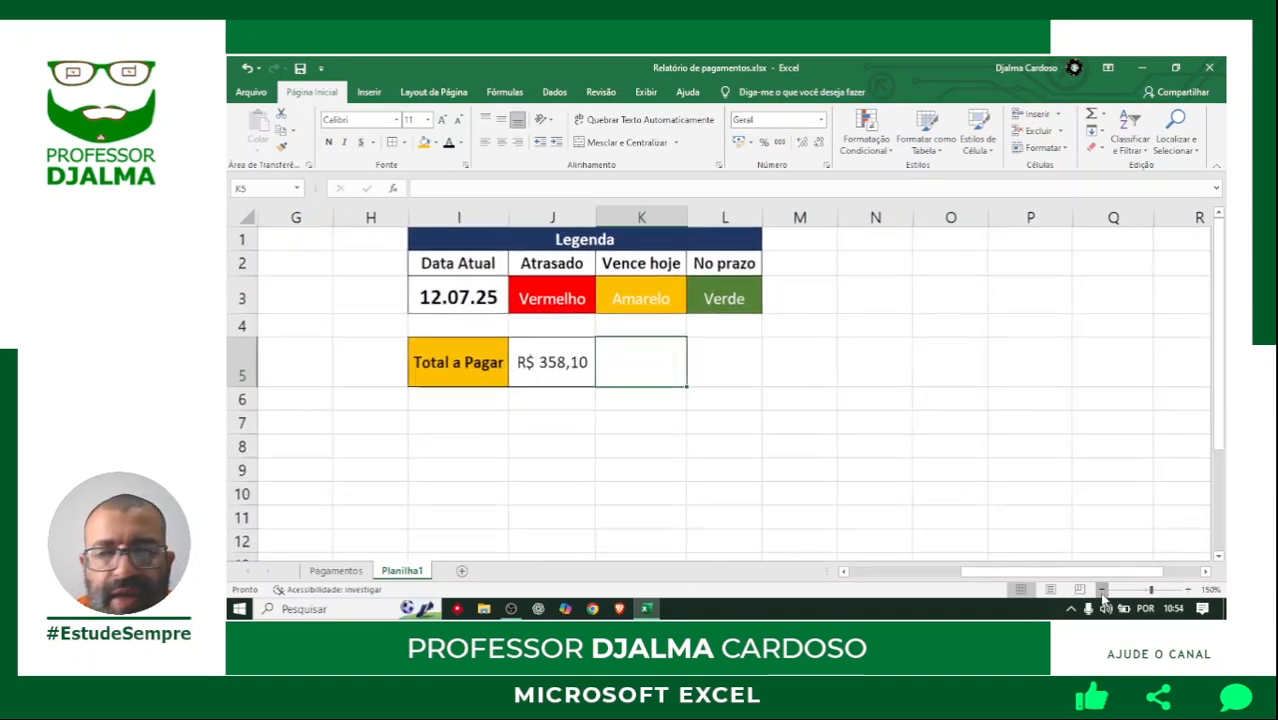
{"action": "left_click", "coordinate": [1101, 589]}
{"action": "left_click", "coordinate": [1101, 589]}
{"action": "left_click_drag", "start_coordinate": [1091, 573], "coordinate": [984, 576]}
{"action": "left_click", "coordinate": [1188, 589]}
{"action": "left_click_drag", "start_coordinate": [1071, 574], "coordinate": [1033, 580]}
{"action": "left_click", "coordinate": [671, 545]}
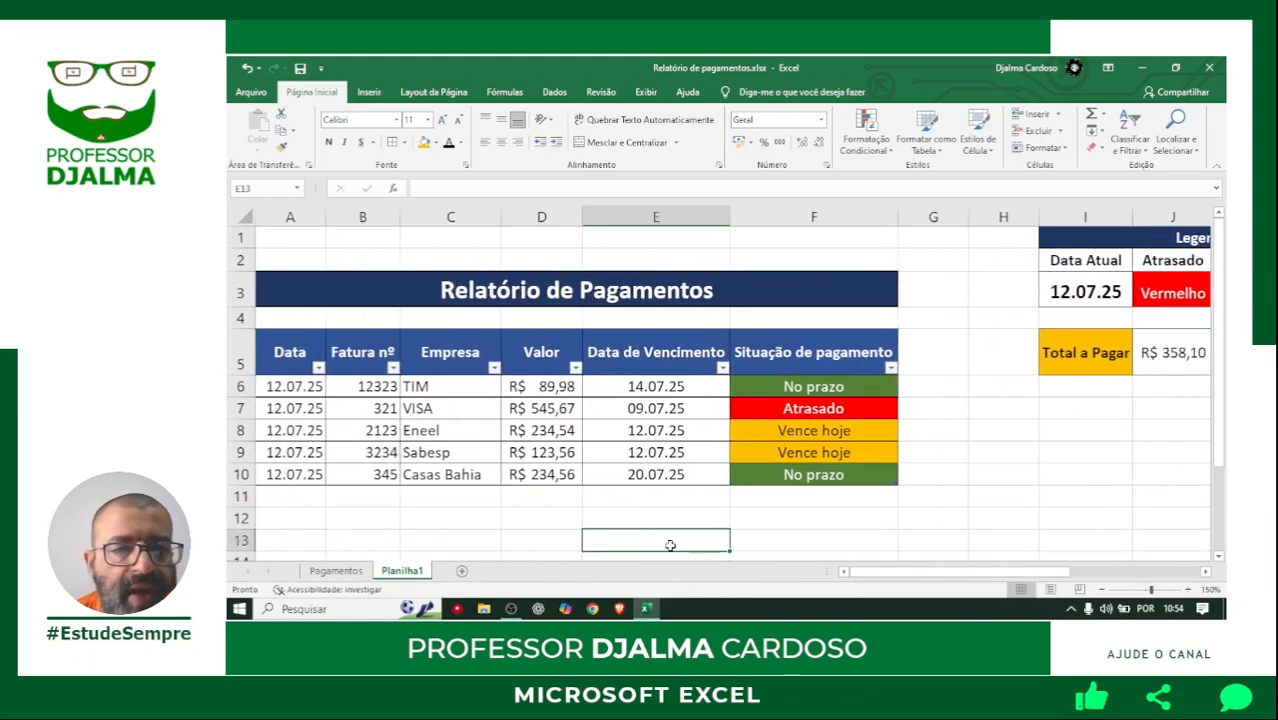
{"action": "left_click", "coordinate": [551, 432]}
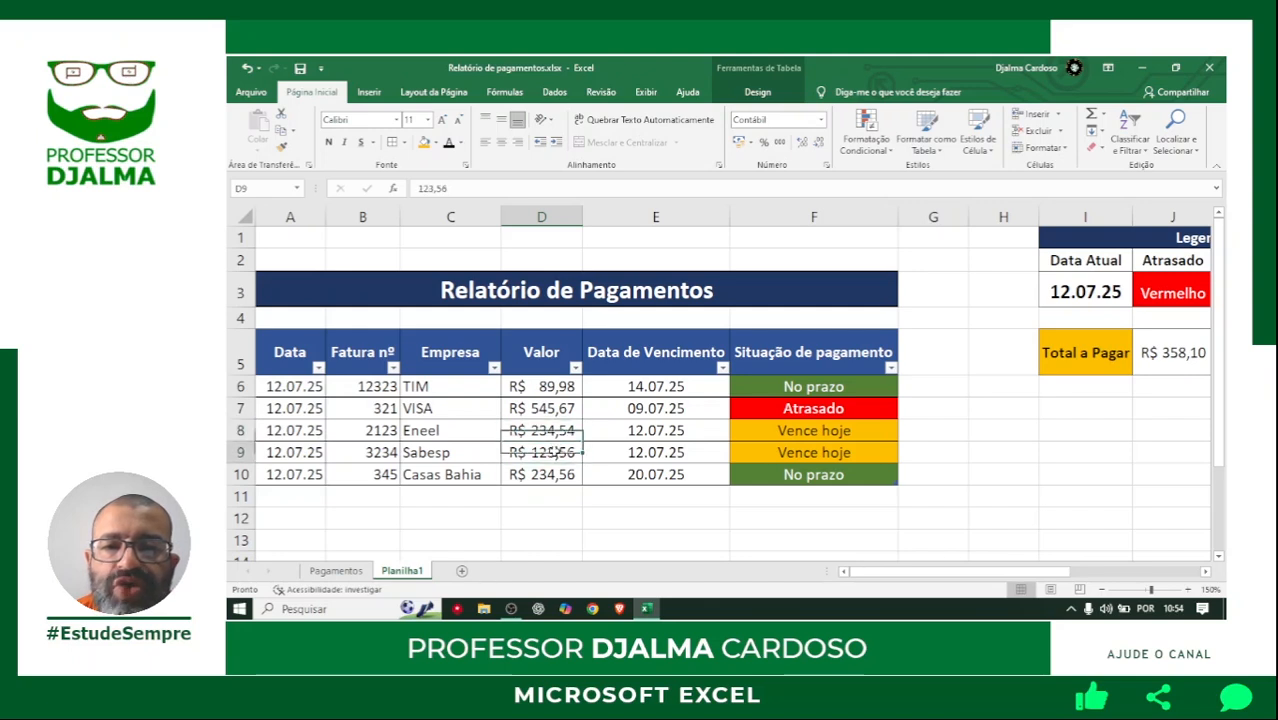
{"action": "left_click", "coordinate": [556, 452]}
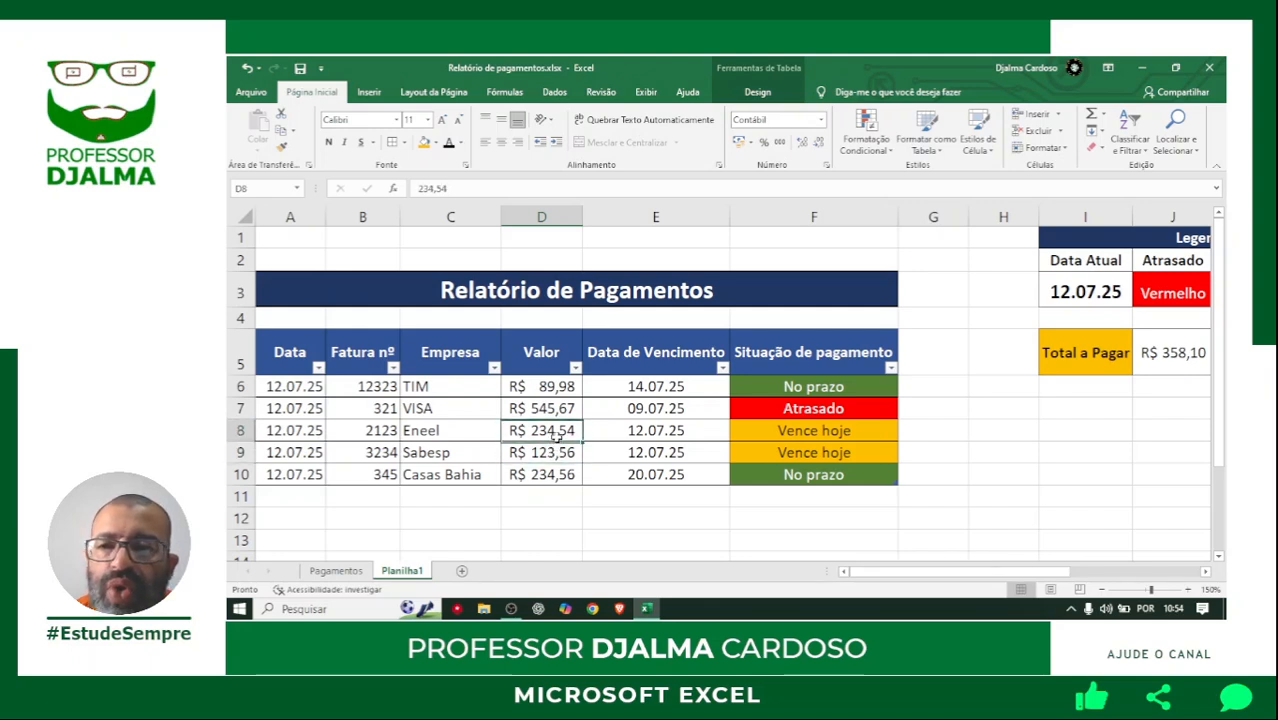
Enter the label "Total atrasado" in L5.
{"action": "left_click_drag", "start_coordinate": [1050, 573], "coordinate": [1158, 577]}
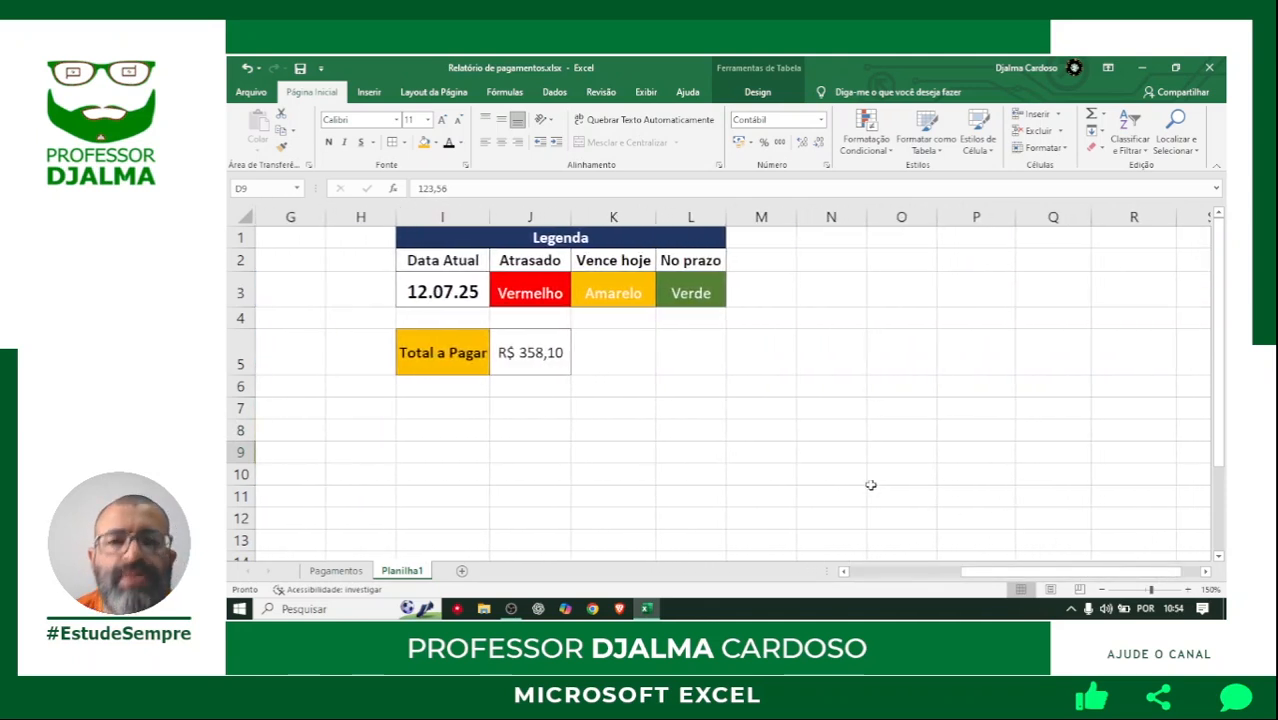
{"action": "left_click", "coordinate": [687, 353]}
{"action": "type", "text": "Tot"}
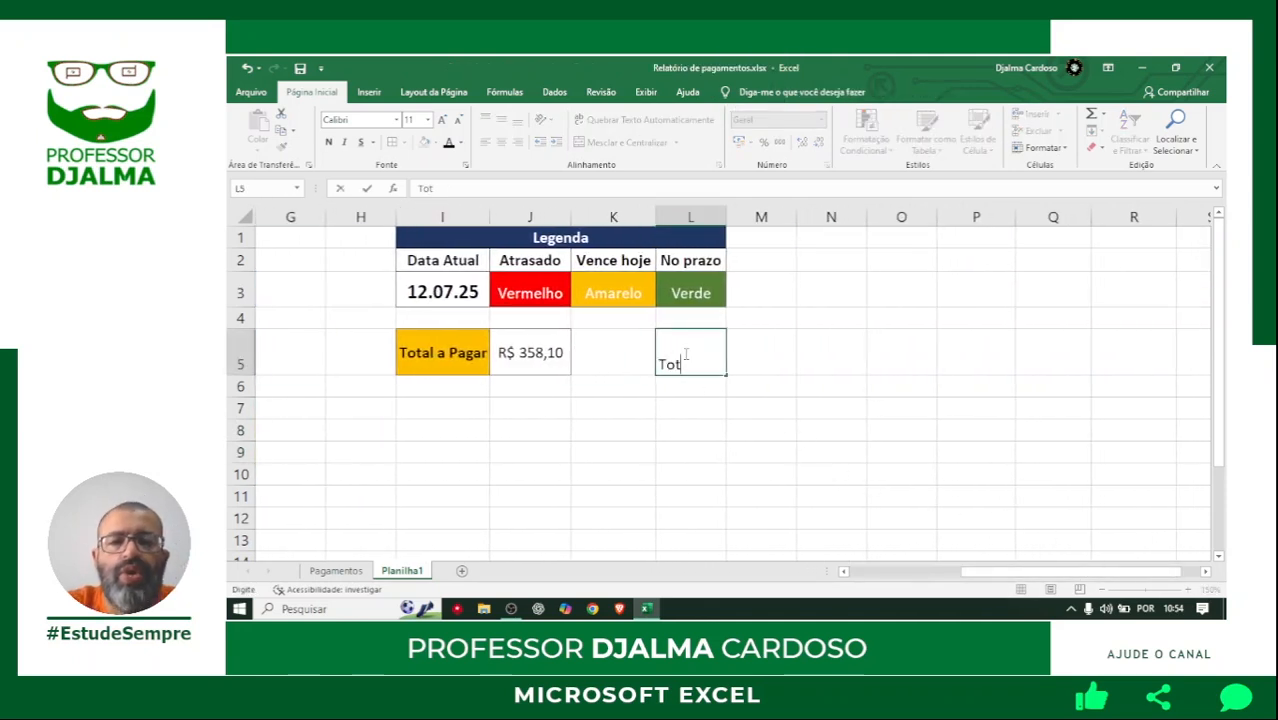
{"action": "type", "text": "al atrasado"}
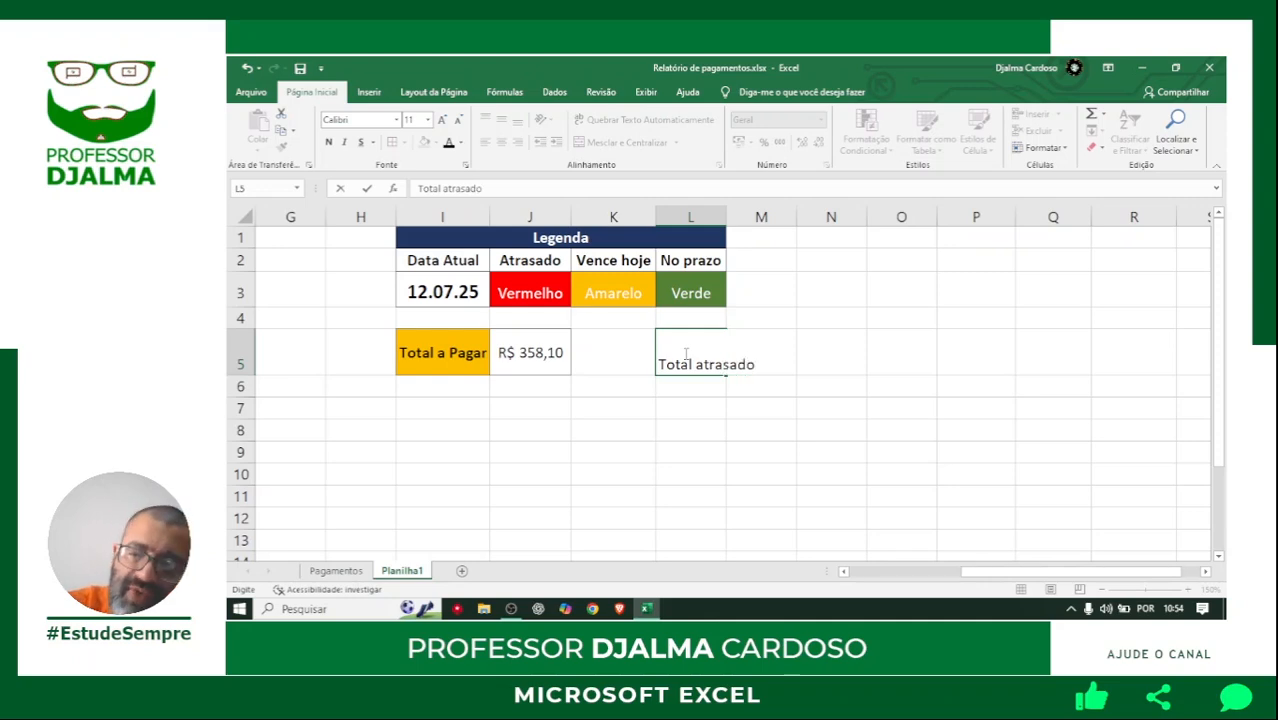
{"action": "key", "text": "Return"}
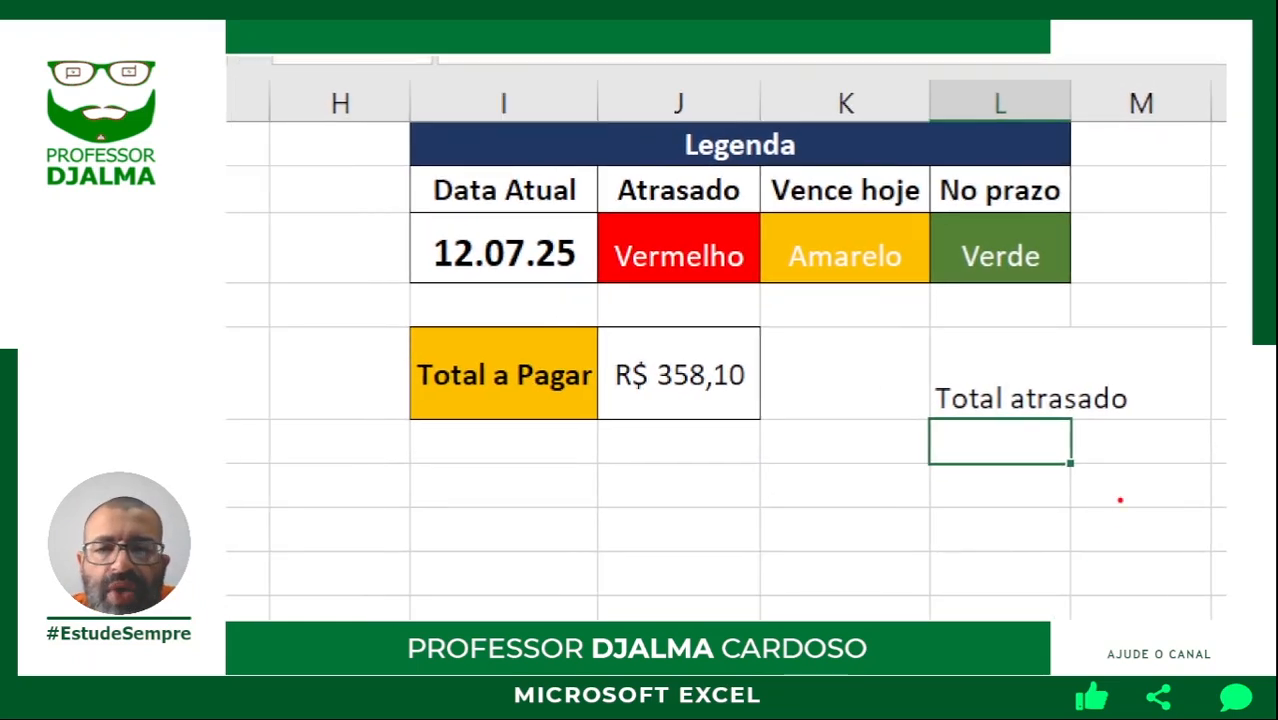
{"action": "mouse_move", "coordinate": [928, 321]}
{"action": "left_mouse_down"}
{"action": "mouse_move", "coordinate": [1078, 476]}
{"action": "mouse_move", "coordinate": [1160, 480]}
{"action": "left_mouse_up"}
{"action": "mouse_move", "coordinate": [386, 300]}
{"action": "left_mouse_down"}
{"action": "mouse_move", "coordinate": [650, 422]}
{"action": "mouse_move", "coordinate": [827, 457]}
{"action": "mouse_move", "coordinate": [788, 457]}
{"action": "left_mouse_up"}
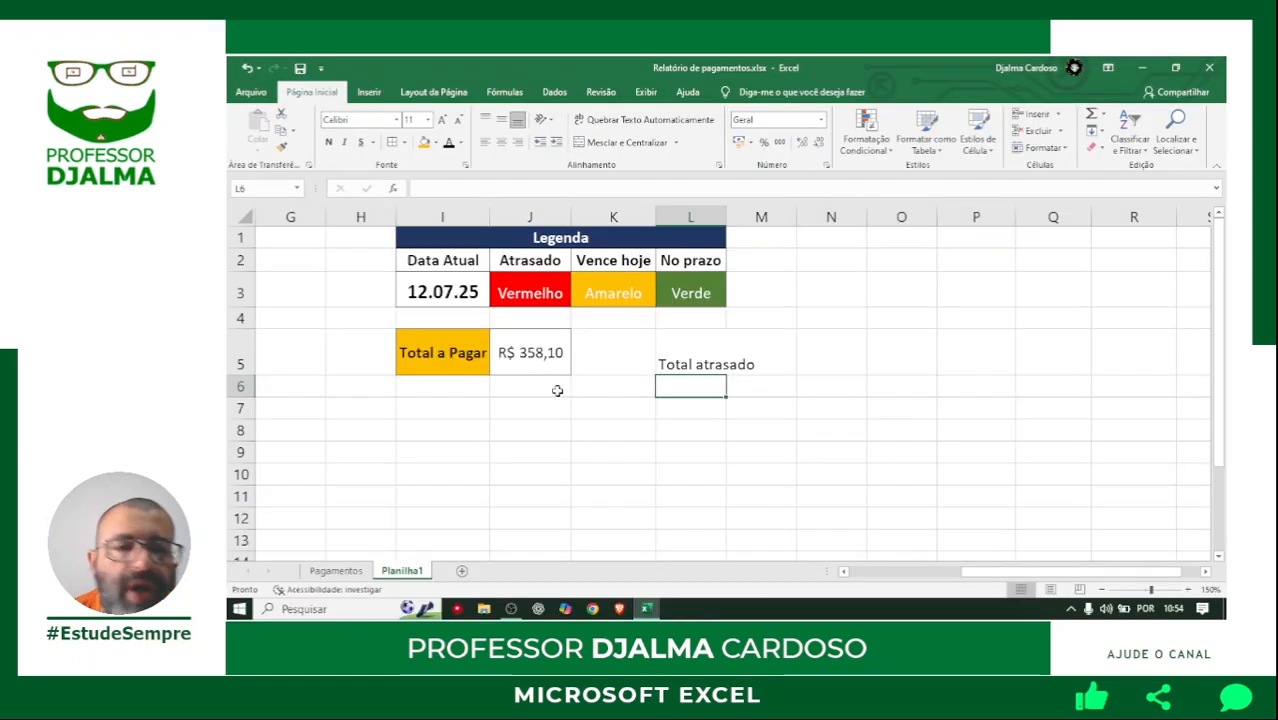
Copy the formatting of I5:J5 onto L5:M5 with Format Painter and auto-fit column L to its contents.
{"action": "left_click", "coordinate": [543, 374]}
{"action": "left_click_drag", "start_coordinate": [465, 353], "coordinate": [524, 353]}
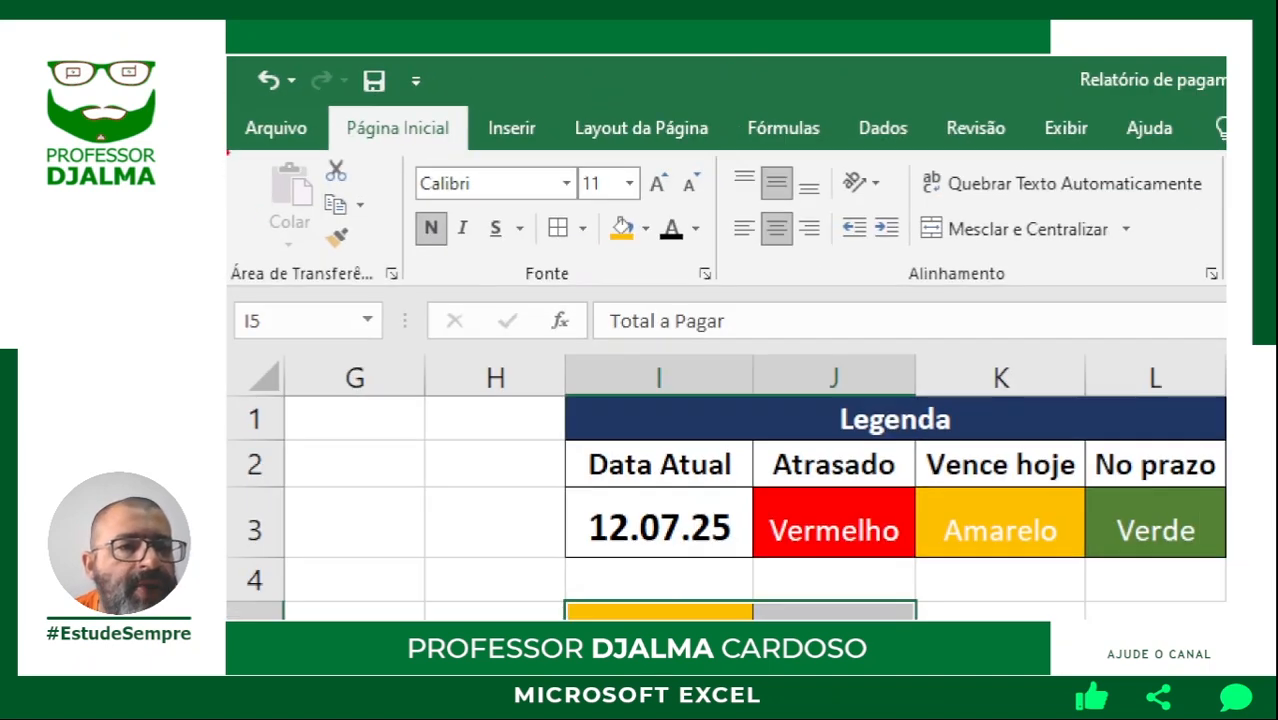
{"action": "mouse_move", "coordinate": [228, 152]}
{"action": "left_mouse_down"}
{"action": "mouse_move", "coordinate": [375, 246]}
{"action": "mouse_move", "coordinate": [410, 287]}
{"action": "left_mouse_up"}
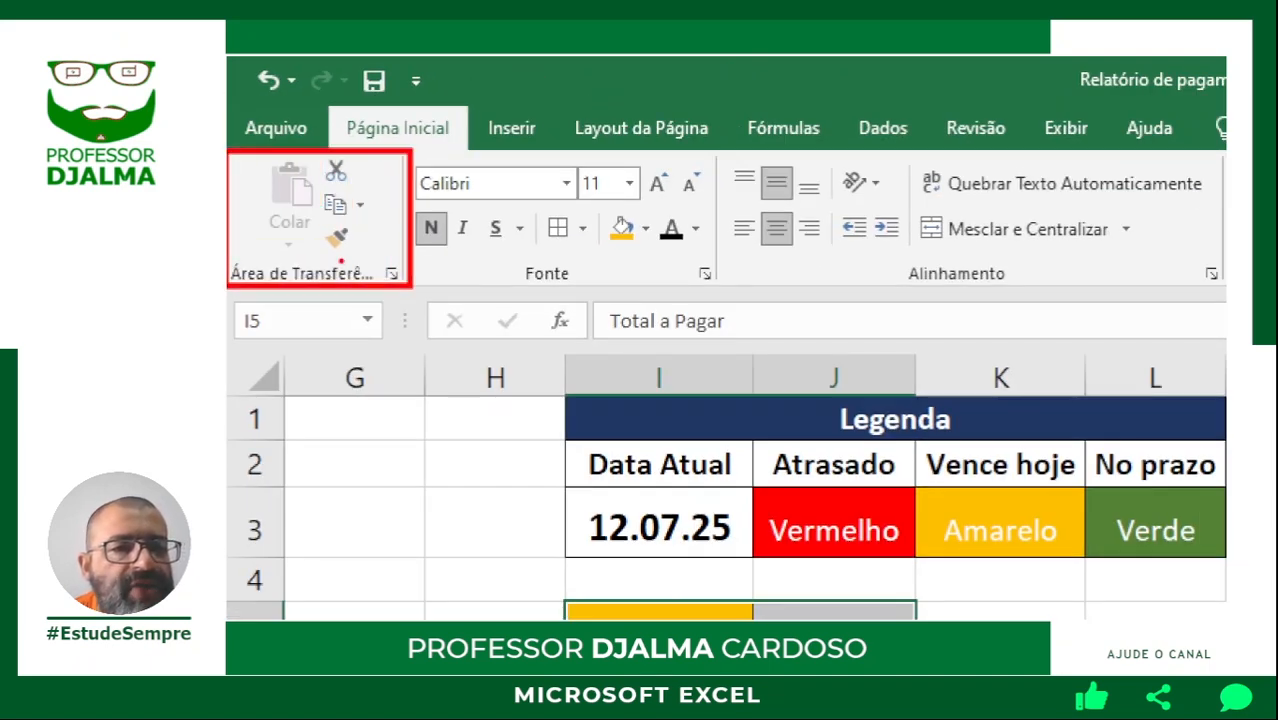
{"action": "left_click_drag", "start_coordinate": [337, 254], "coordinate": [342, 349]}
{"action": "key", "text": "Escape"}
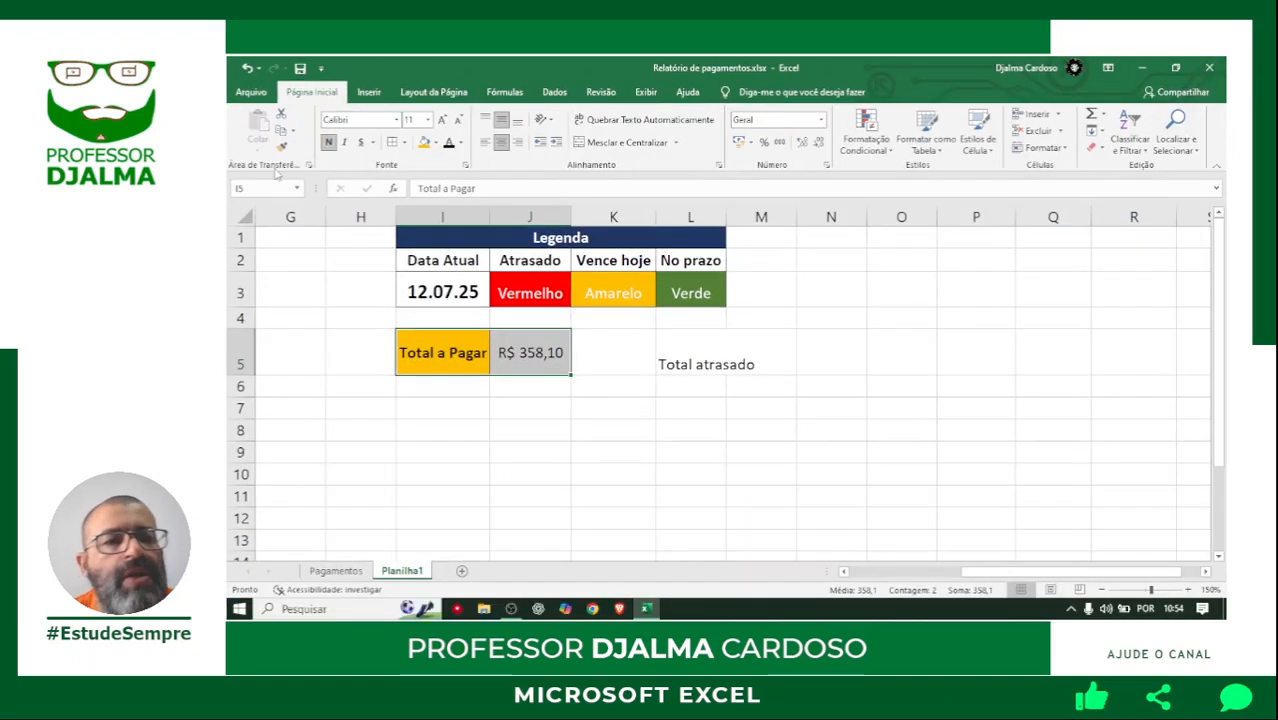
{"action": "left_click", "coordinate": [285, 147]}
{"action": "mouse_move", "coordinate": [700, 355]}
{"action": "left_mouse_down"}
{"action": "mouse_move", "coordinate": [700, 342]}
{"action": "mouse_move", "coordinate": [770, 354]}
{"action": "left_mouse_up"}
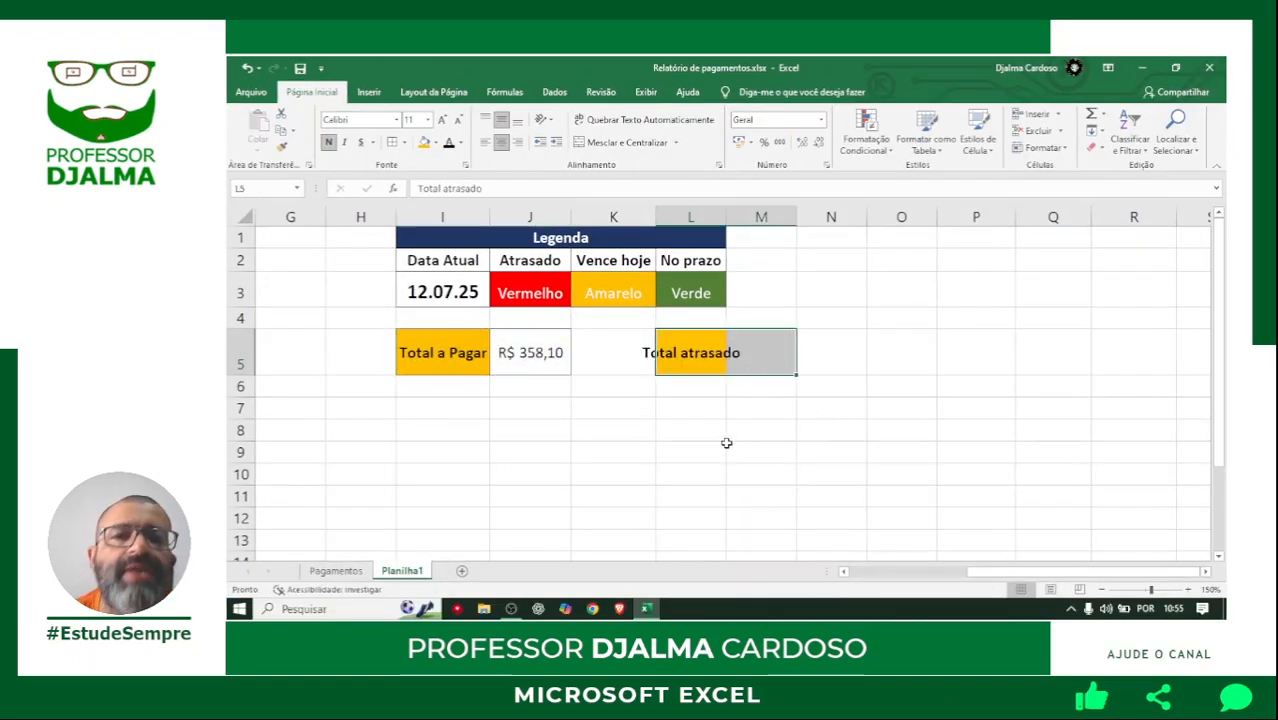
{"action": "double_click", "coordinate": [726, 217]}
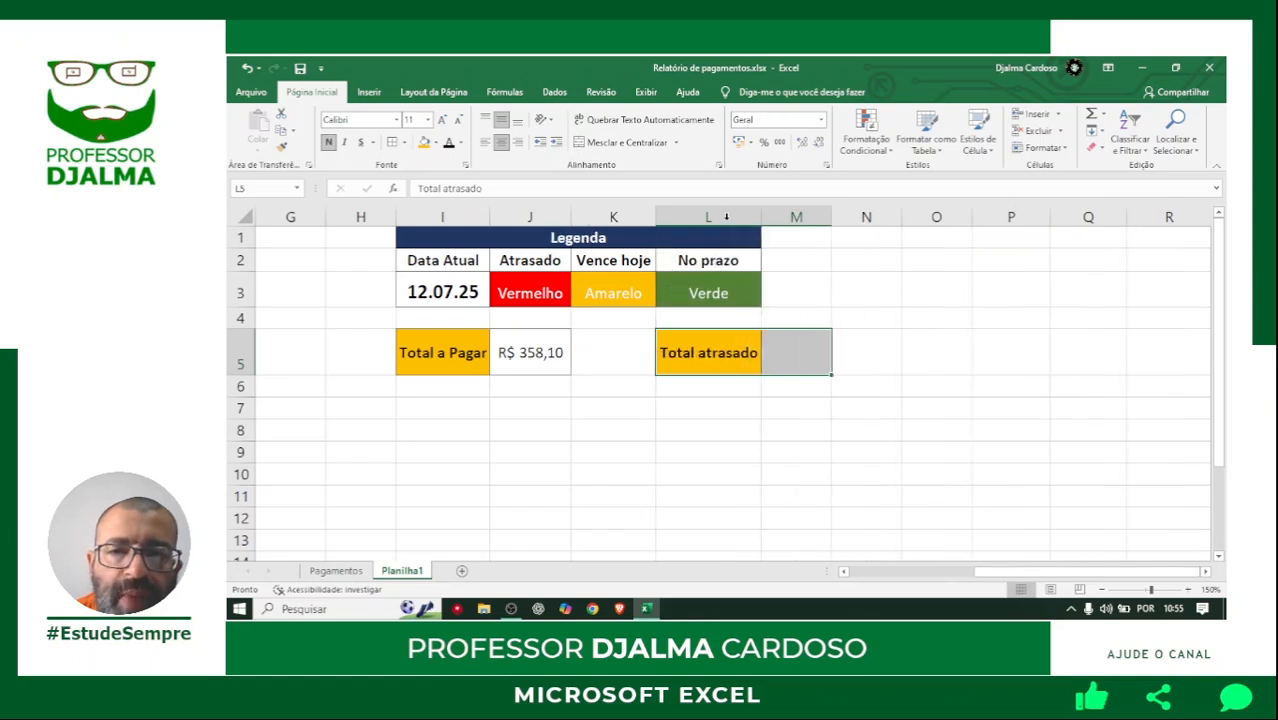
{"action": "left_click", "coordinate": [727, 396]}
Give the Total atrasado label in L5 a red fill and white font.
{"action": "left_click", "coordinate": [736, 340]}
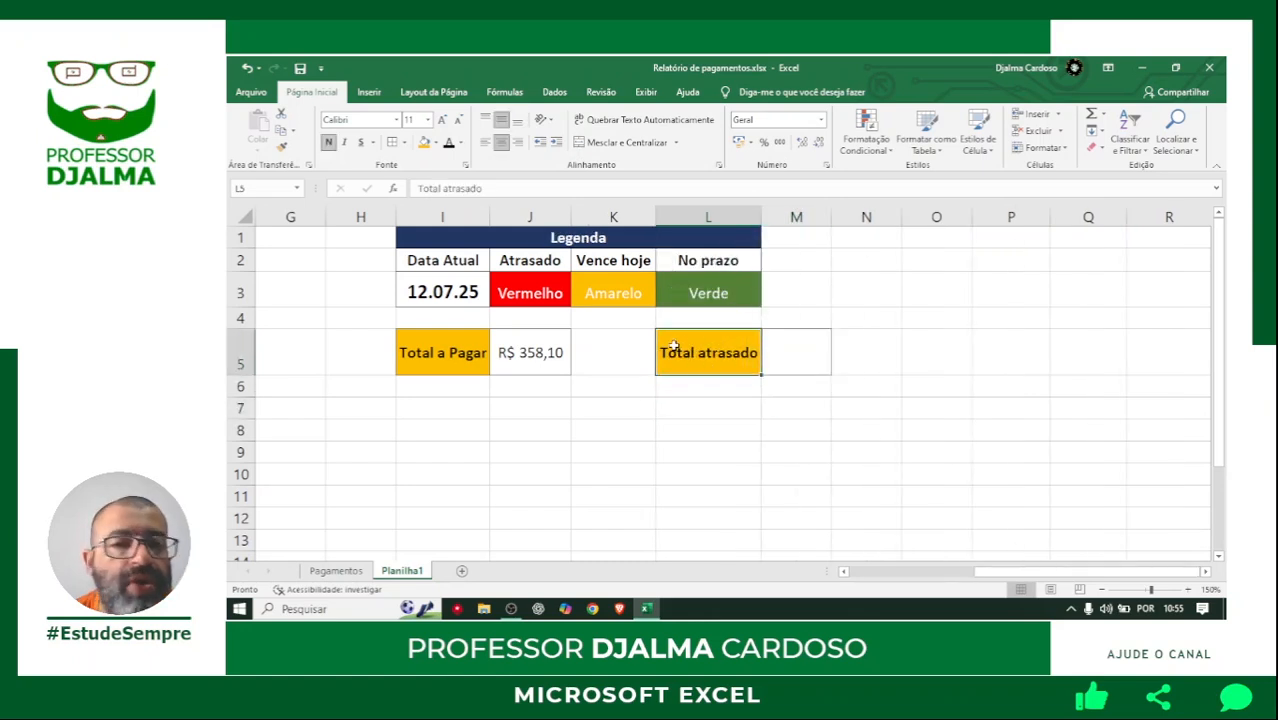
{"action": "left_click", "coordinate": [435, 142]}
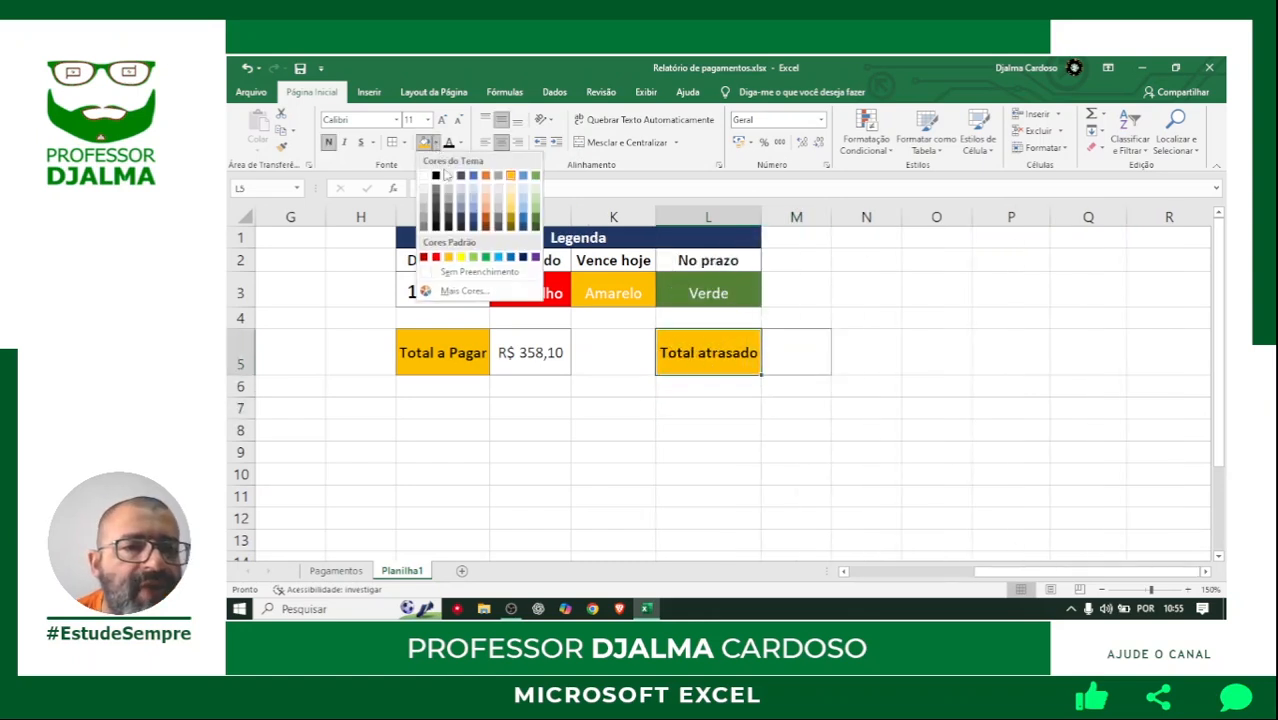
{"action": "left_click", "coordinate": [435, 260]}
{"action": "left_click", "coordinate": [460, 143]}
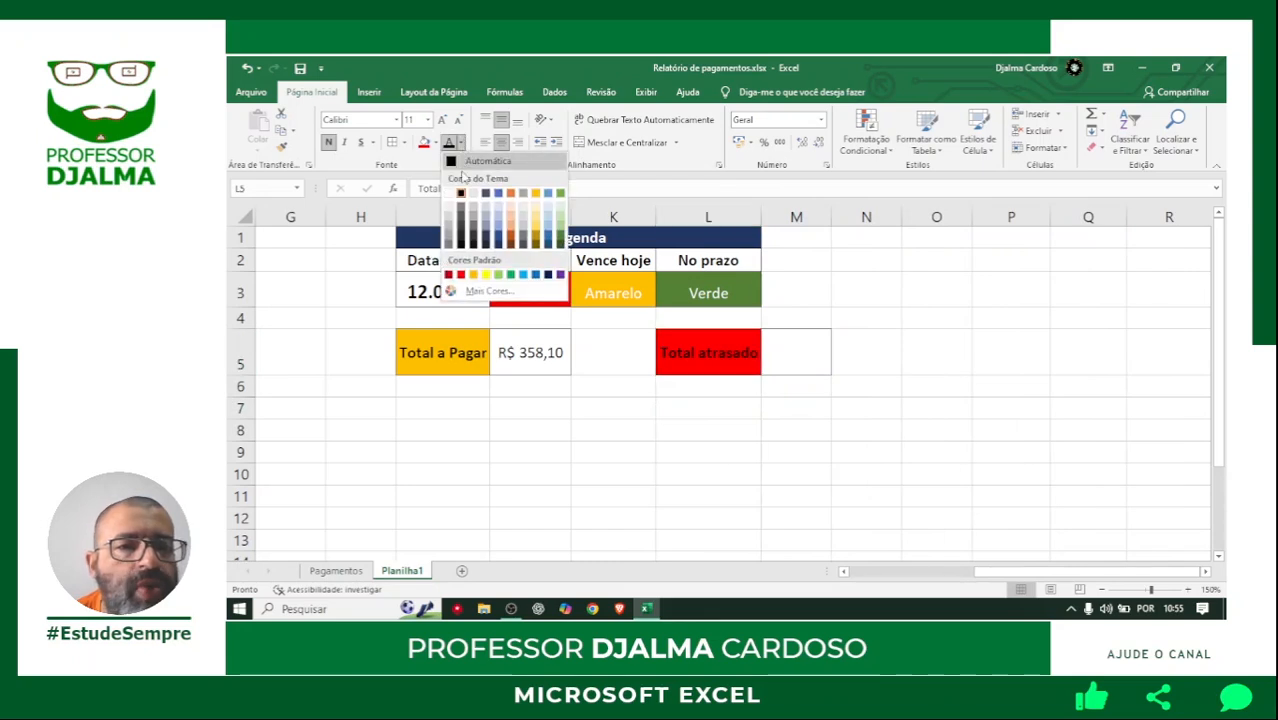
{"action": "left_click", "coordinate": [447, 195]}
Start a SOMASE formula in M5 with the Situação de pagamento column of Rel.Pagamento, header included, as its range.
{"action": "left_click", "coordinate": [792, 355]}
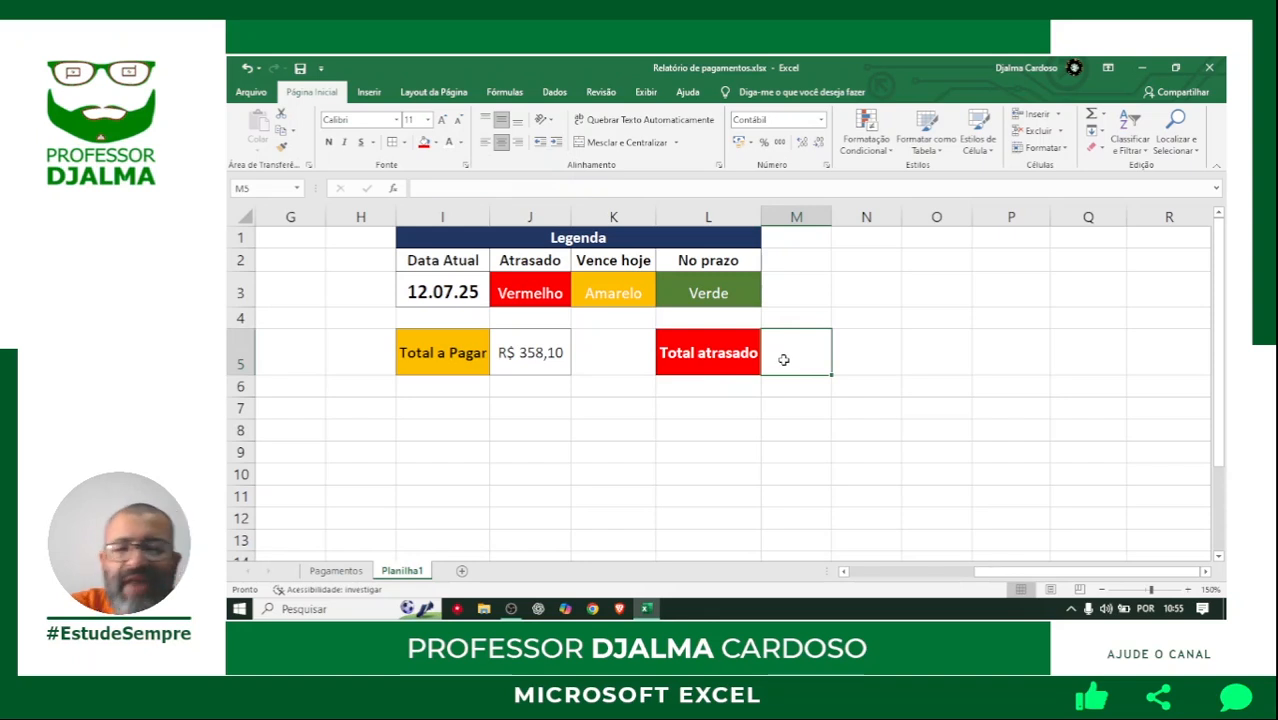
{"action": "type", "text": "=s"}
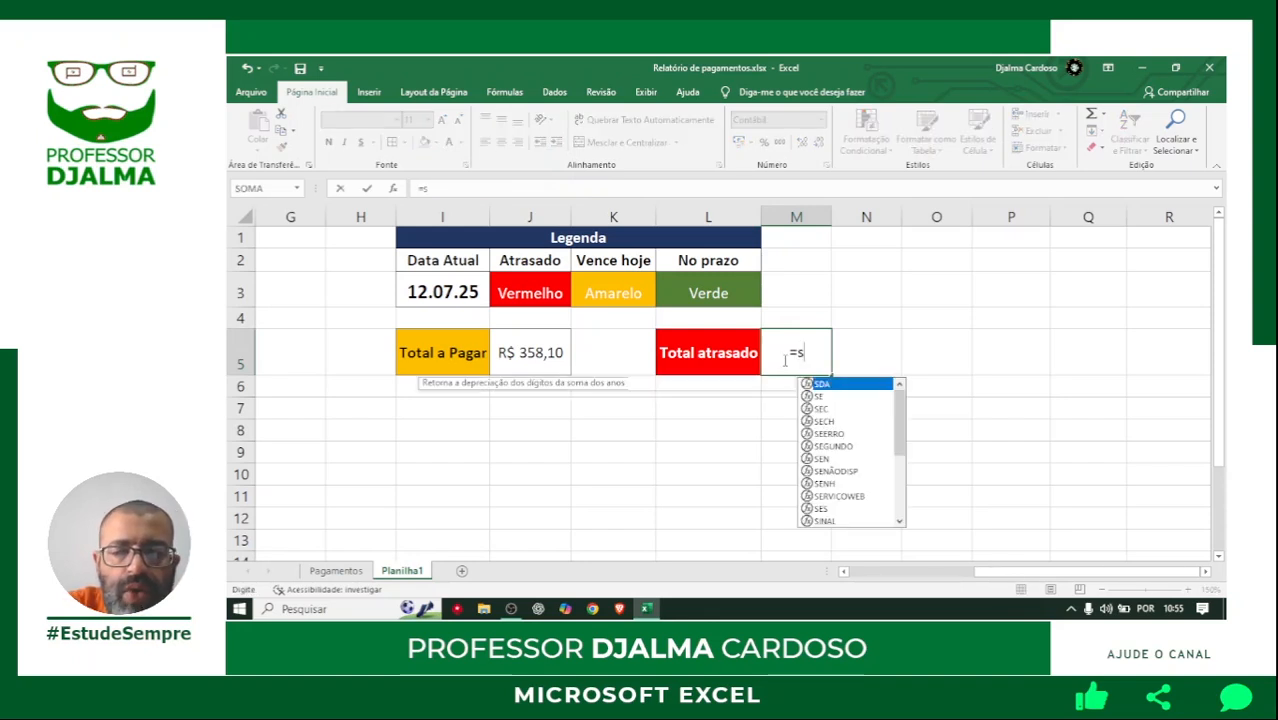
{"action": "type", "text": "omase("}
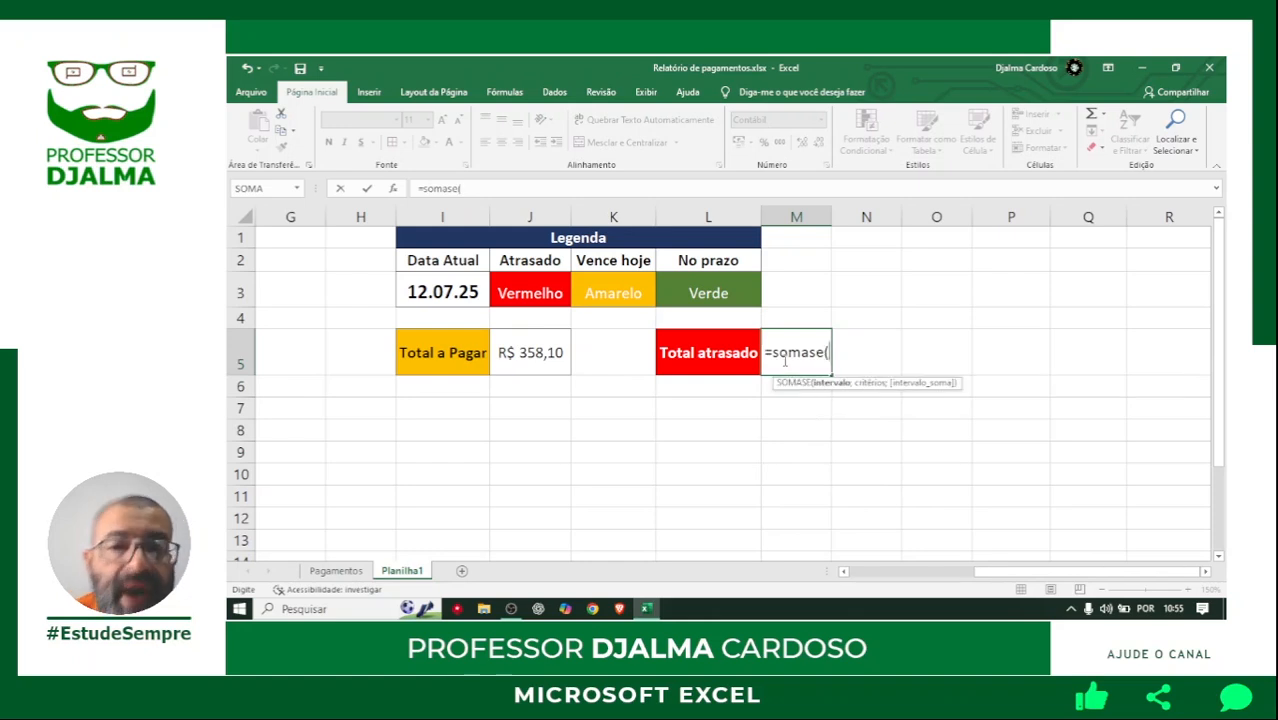
{"action": "left_click_drag", "start_coordinate": [967, 584], "coordinate": [802, 552]}
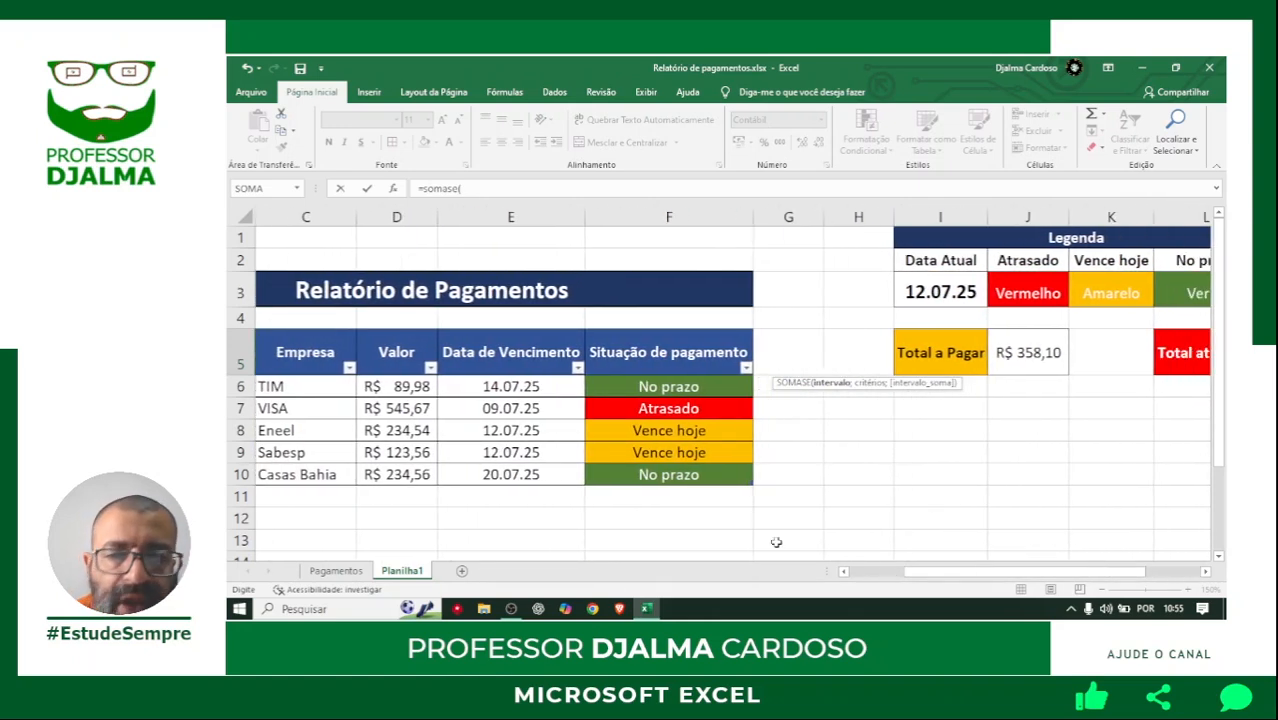
{"action": "left_click_drag", "start_coordinate": [664, 348], "coordinate": [656, 474]}
{"action": "left_click_drag", "start_coordinate": [1032, 576], "coordinate": [1086, 578]}
{"action": "type", "text": ";[Situação de pagamento"}
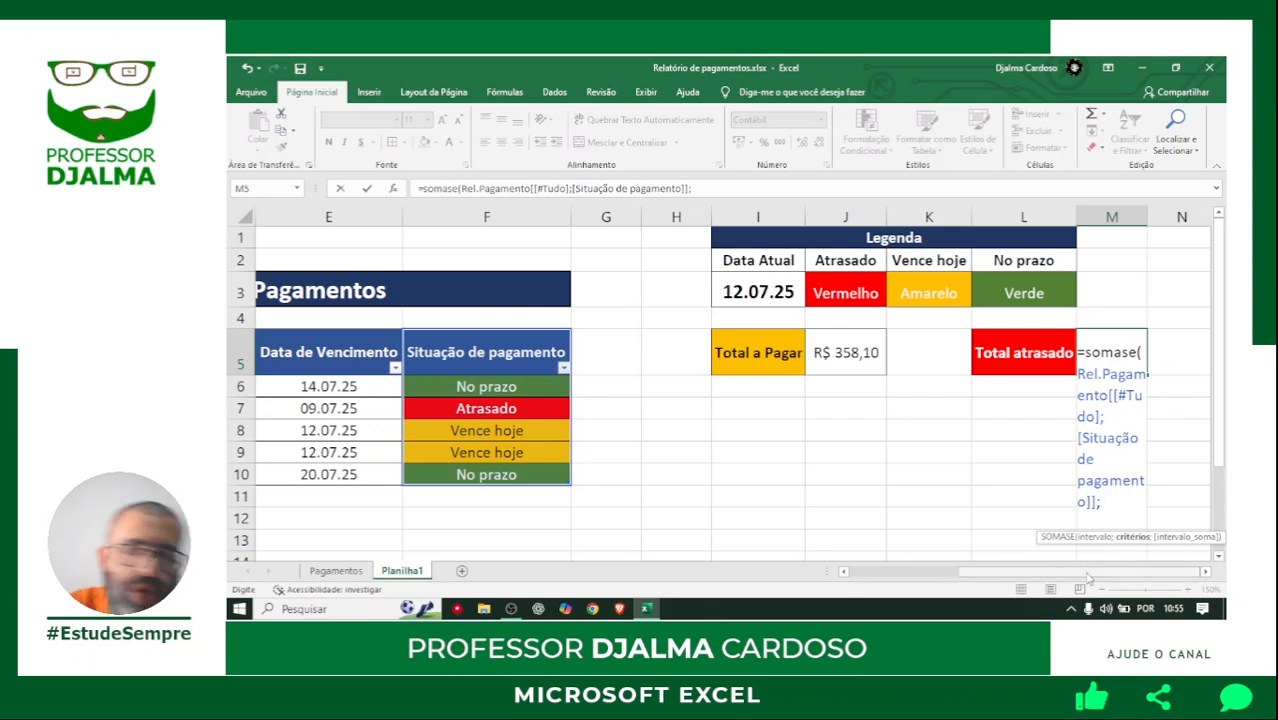
Complete the SOMASE formula in M5 with the criterion "Atrasado" and the table's Valor column, header included, as the sum range.
{"action": "type", "text": "Atrs"}
{"action": "key", "text": "BackSpace"}
{"action": "type", "text": "asado\";"}
{"action": "left_click_drag", "start_coordinate": [980, 572], "coordinate": [845, 593]}
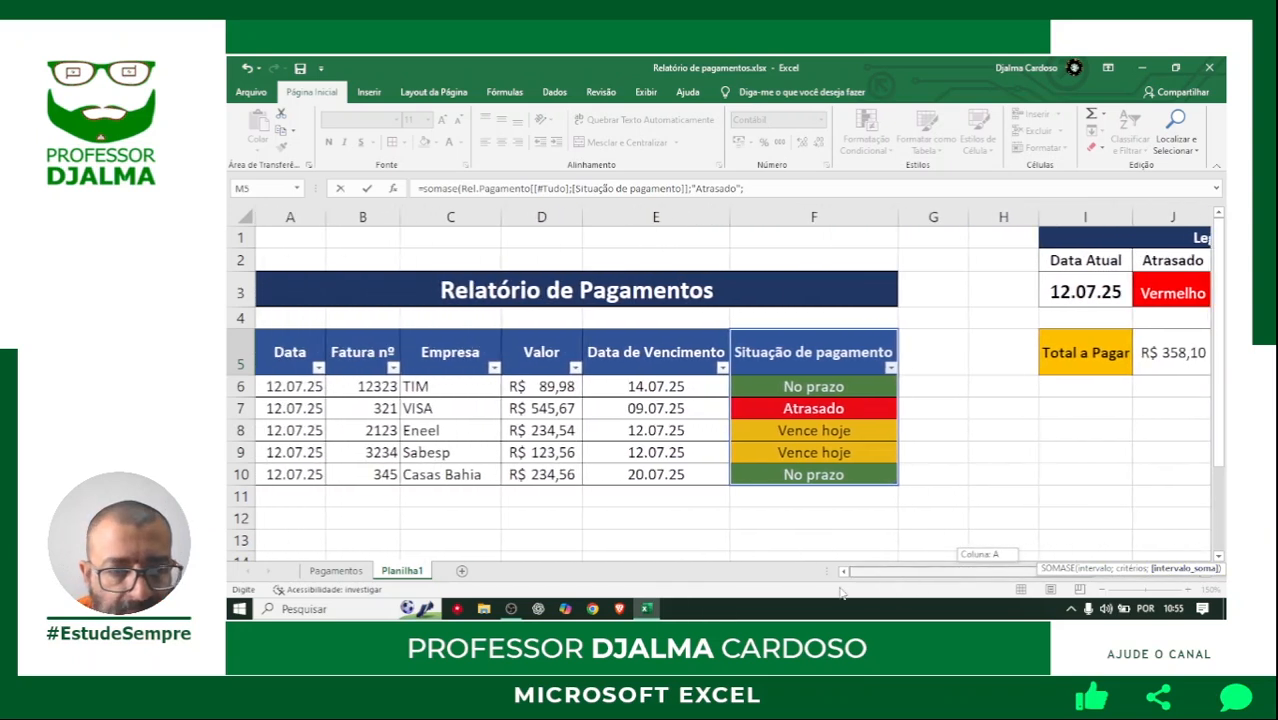
{"action": "left_click_drag", "start_coordinate": [544, 348], "coordinate": [540, 478]}
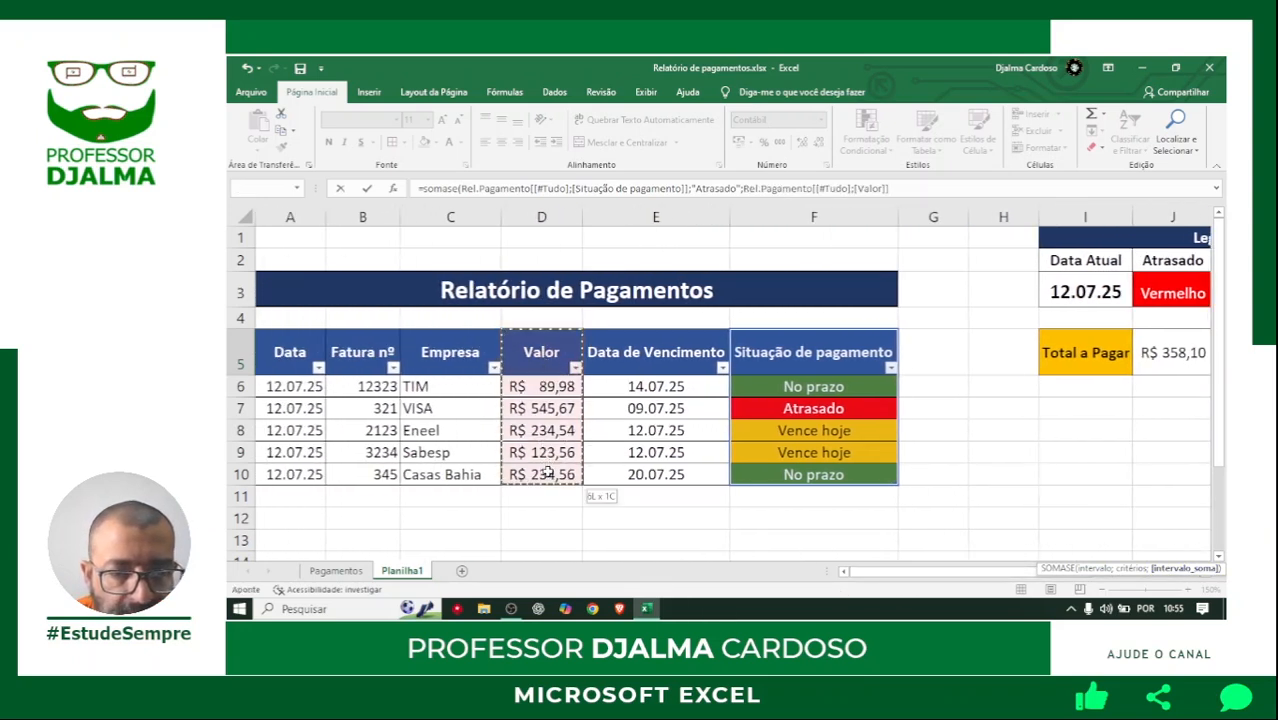
{"action": "left_click_drag", "start_coordinate": [990, 574], "coordinate": [1125, 584]}
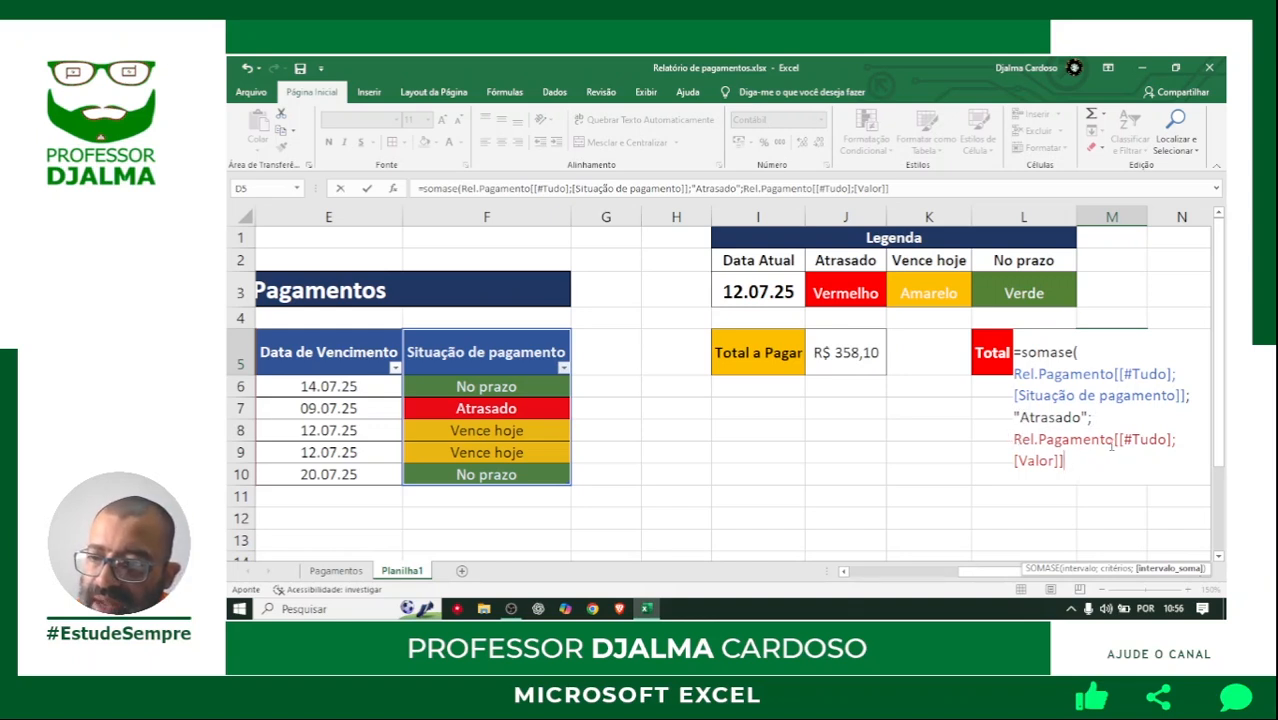
{"action": "key", "text": "Return"}
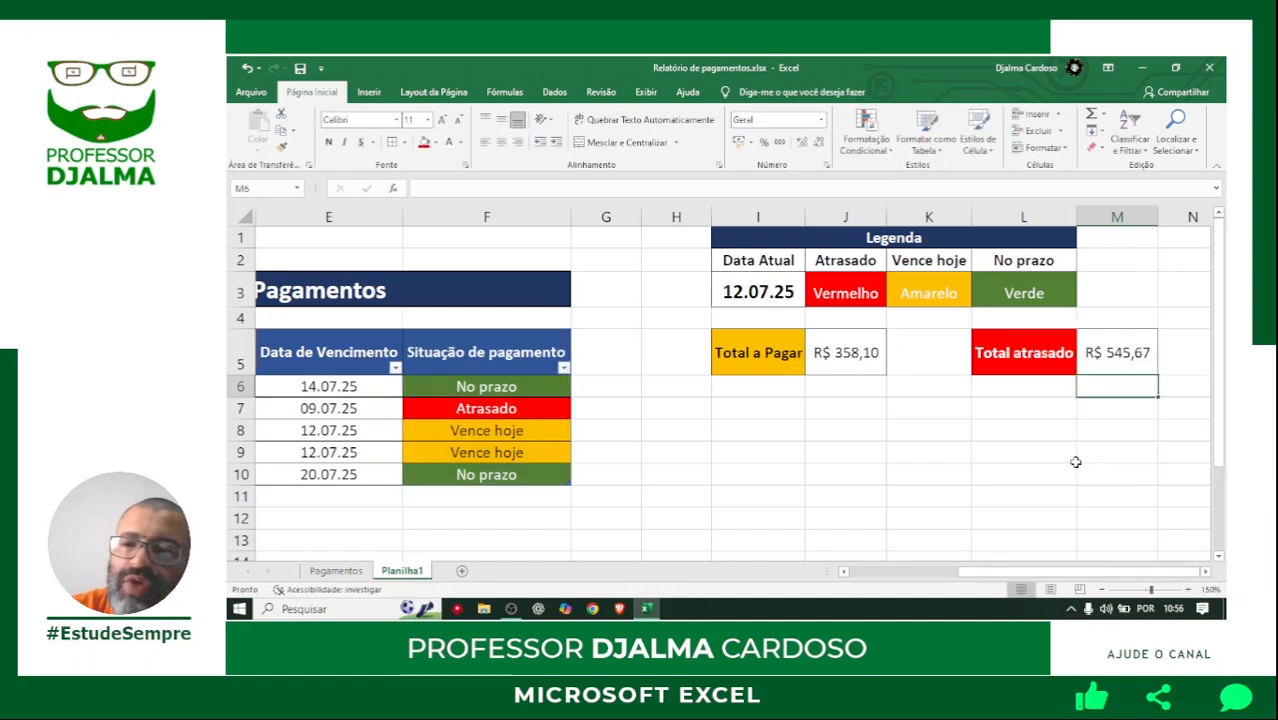
{"action": "key", "text": "Up"}
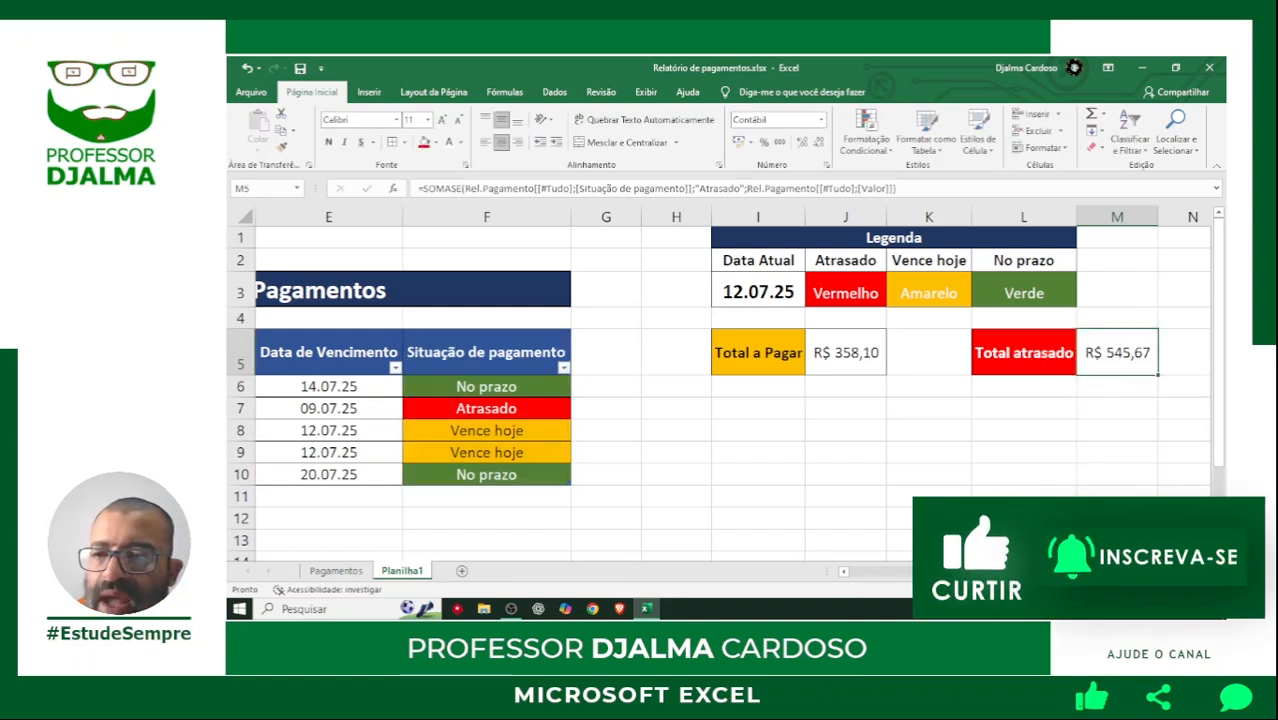
Change the Data de Vencimento of the TIM payment in E6 to 10/07/25.
{"action": "left_click_drag", "start_coordinate": [1040, 580], "coordinate": [991, 587]}
{"action": "left_click", "coordinate": [463, 412]}
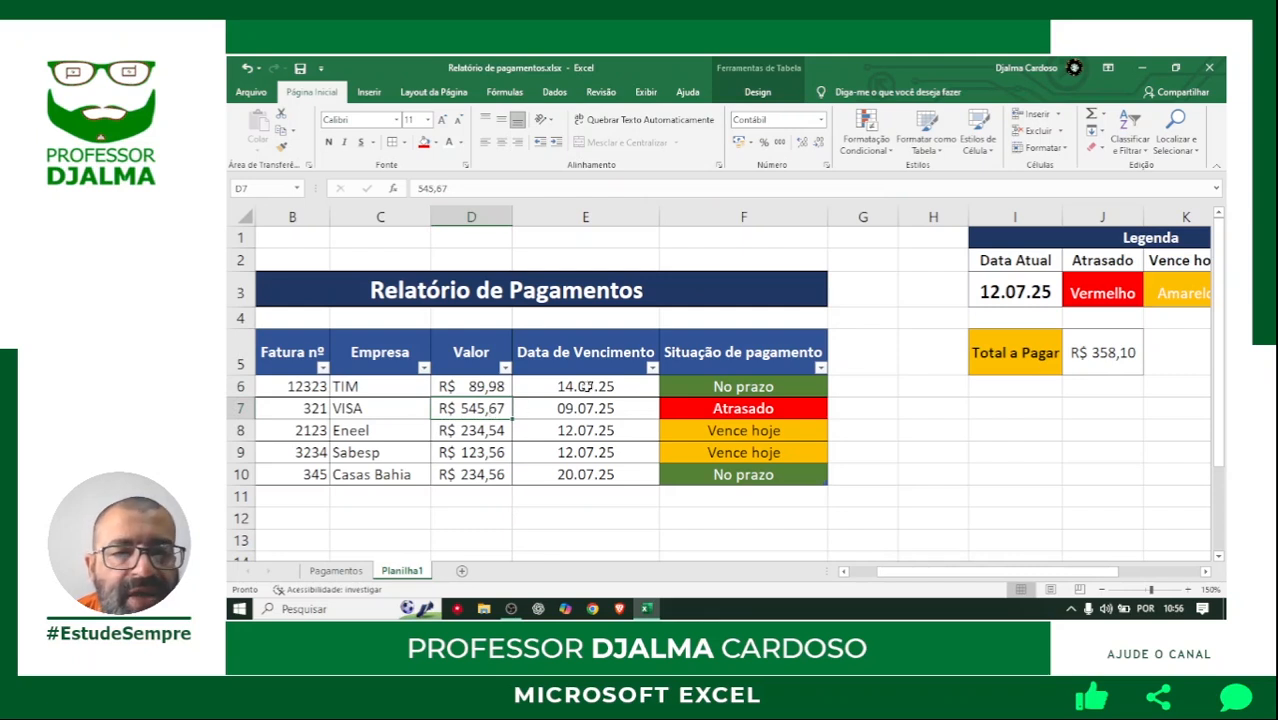
{"action": "left_click", "coordinate": [588, 386]}
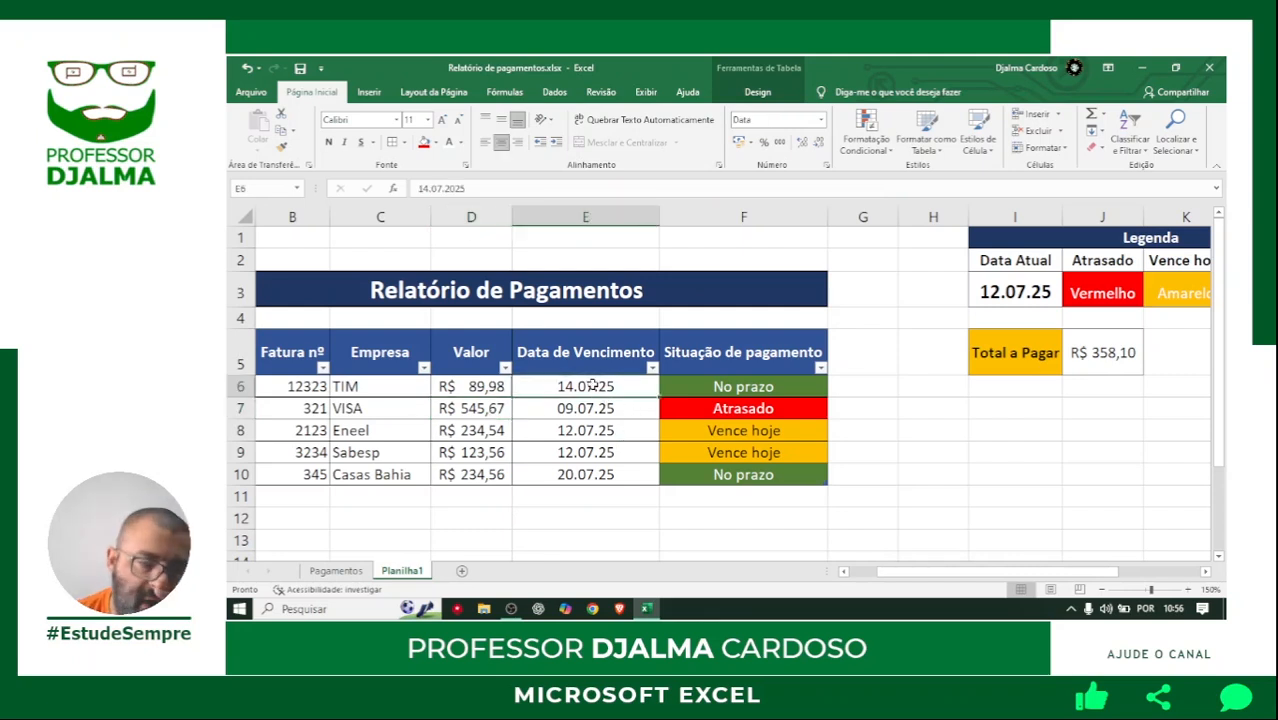
{"action": "double_click", "coordinate": [591, 385]}
{"action": "key", "text": "Escape"}
{"action": "type", "text": "10"}
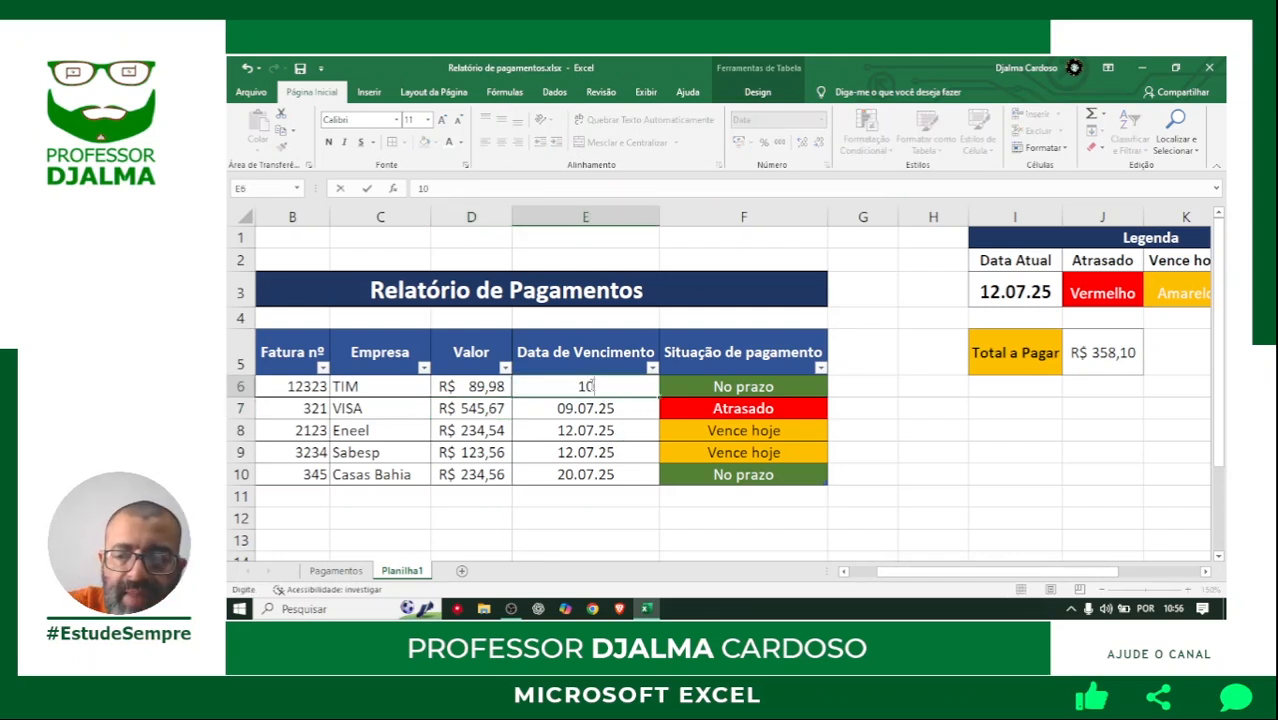
{"action": "type", "text": "/07/25"}
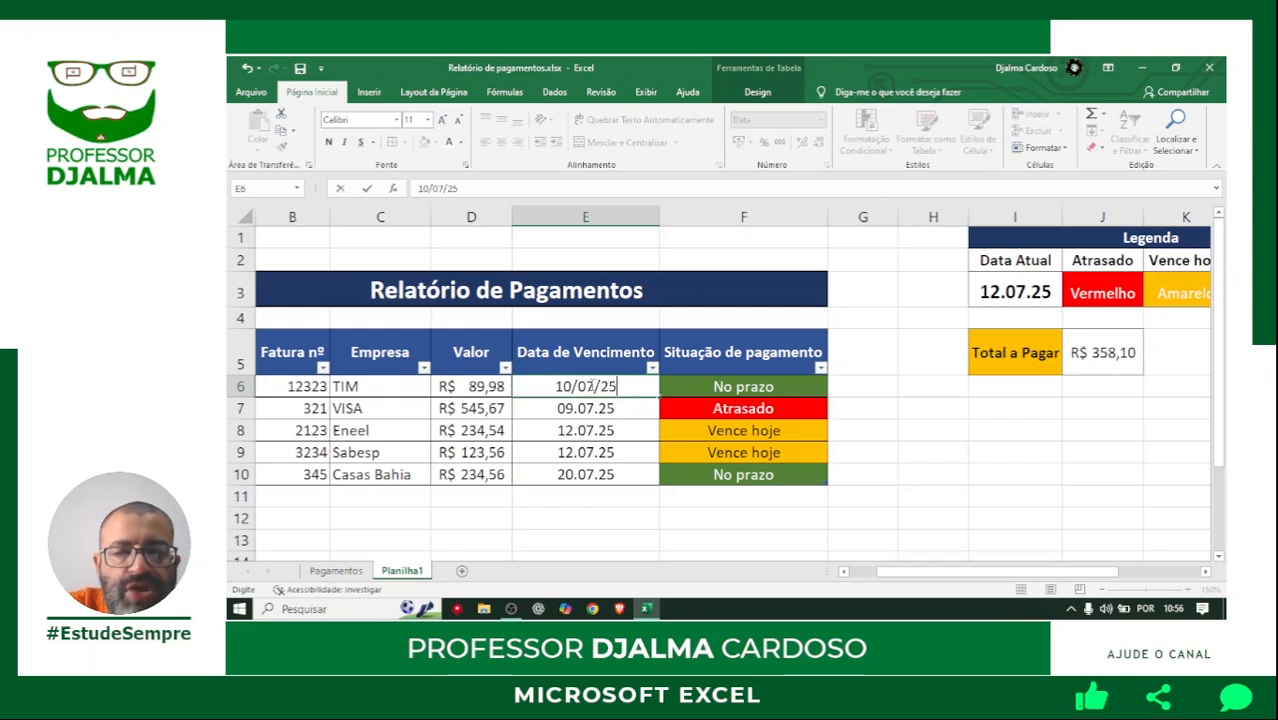
{"action": "key", "text": "Return"}
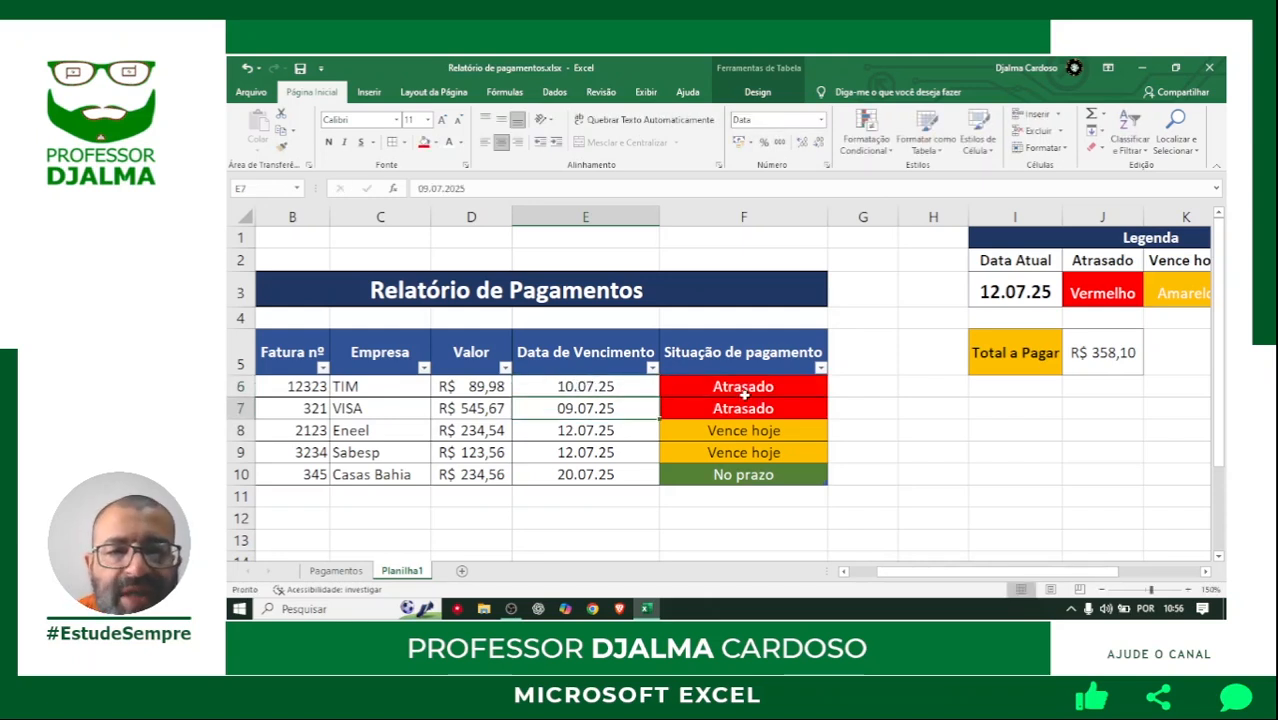
Examine the Valor entries of the overdue payments in rows 6 and 7 against the Total atrasado in M5, with the whole report in view.
{"action": "left_click_drag", "start_coordinate": [472, 392], "coordinate": [471, 410]}
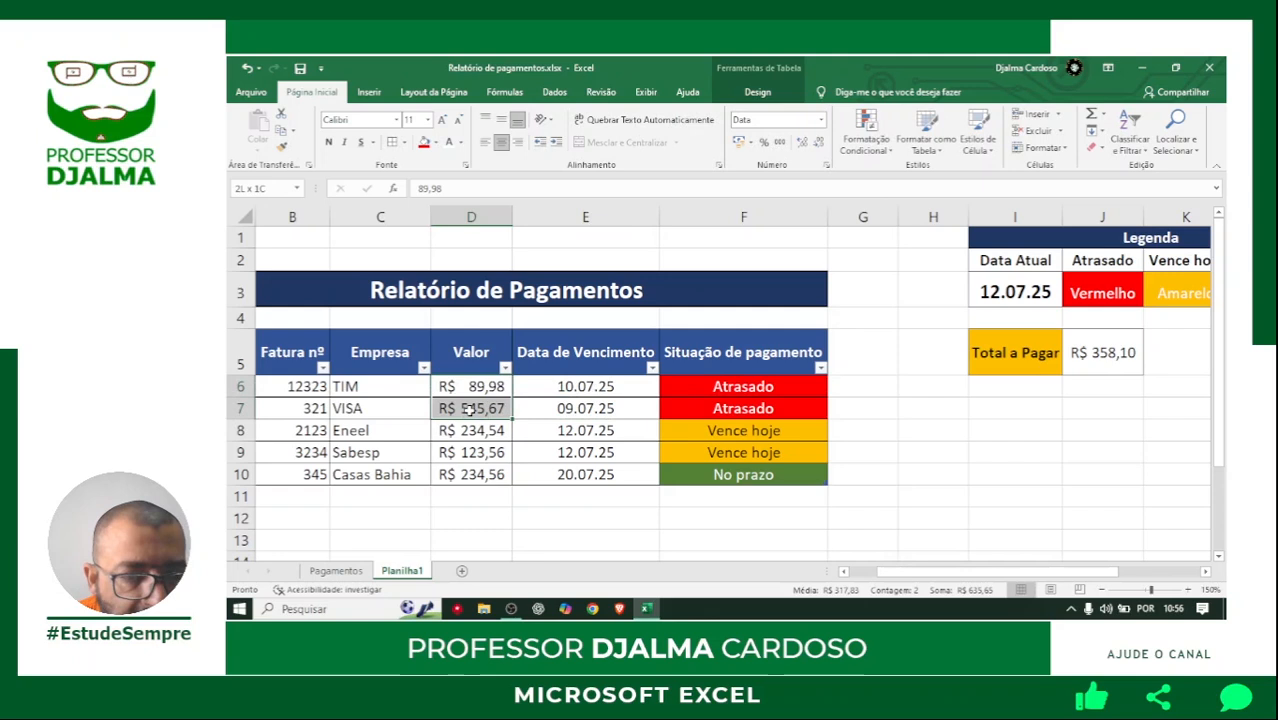
{"action": "left_click", "coordinate": [1205, 572]}
{"action": "left_click", "coordinate": [1205, 572]}
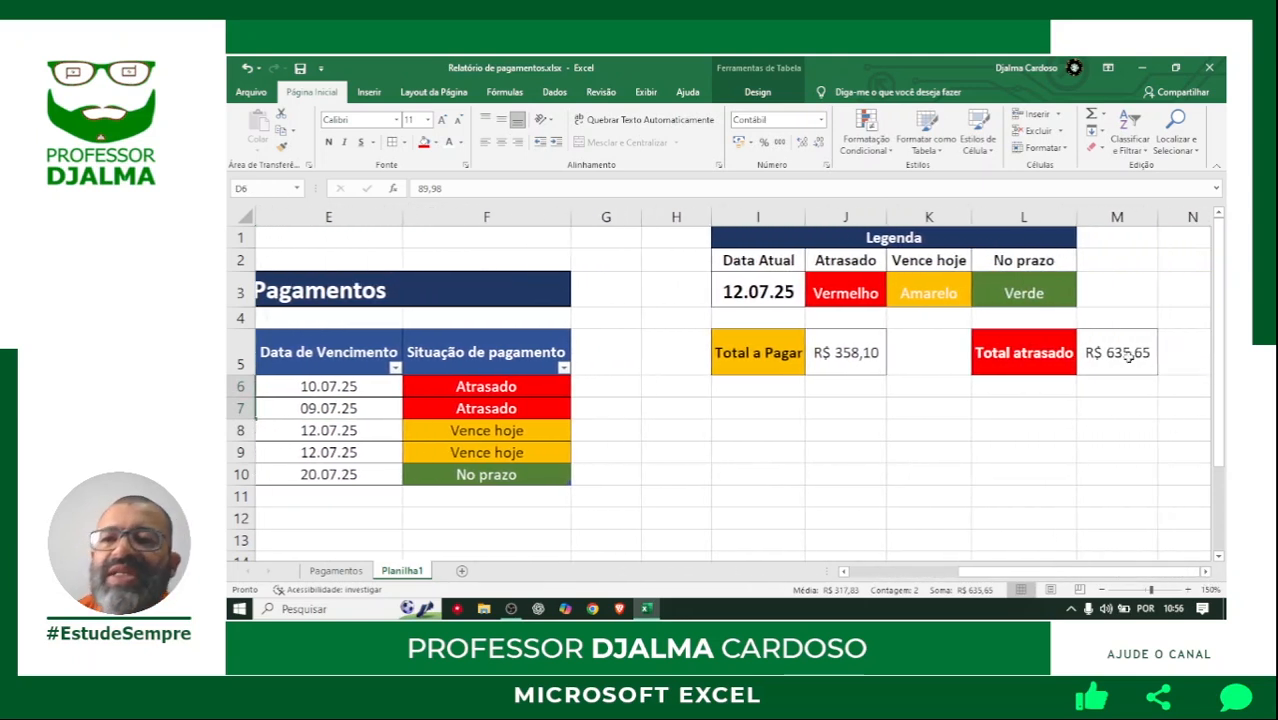
{"action": "left_click", "coordinate": [1104, 590]}
{"action": "left_click", "coordinate": [1104, 590]}
{"action": "left_click", "coordinate": [1104, 590]}
{"action": "left_click", "coordinate": [1104, 590]}
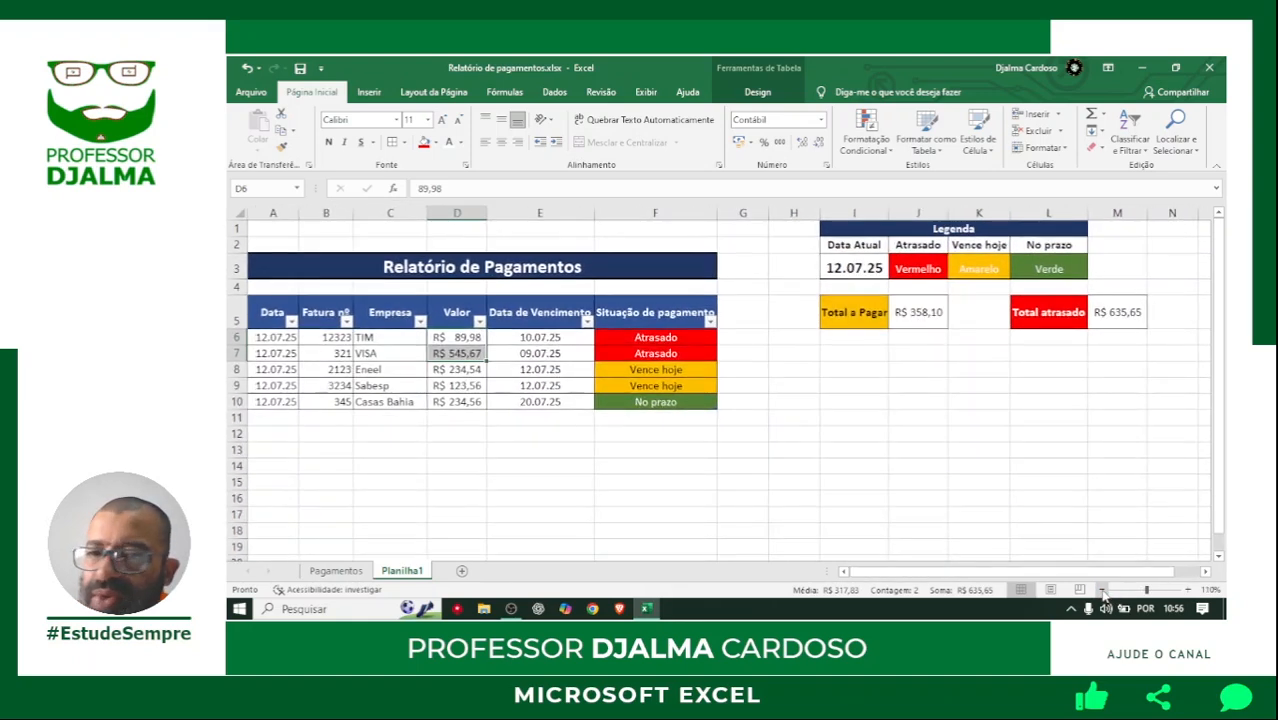
{"action": "left_click", "coordinate": [1104, 590]}
{"action": "left_click", "coordinate": [1042, 438]}
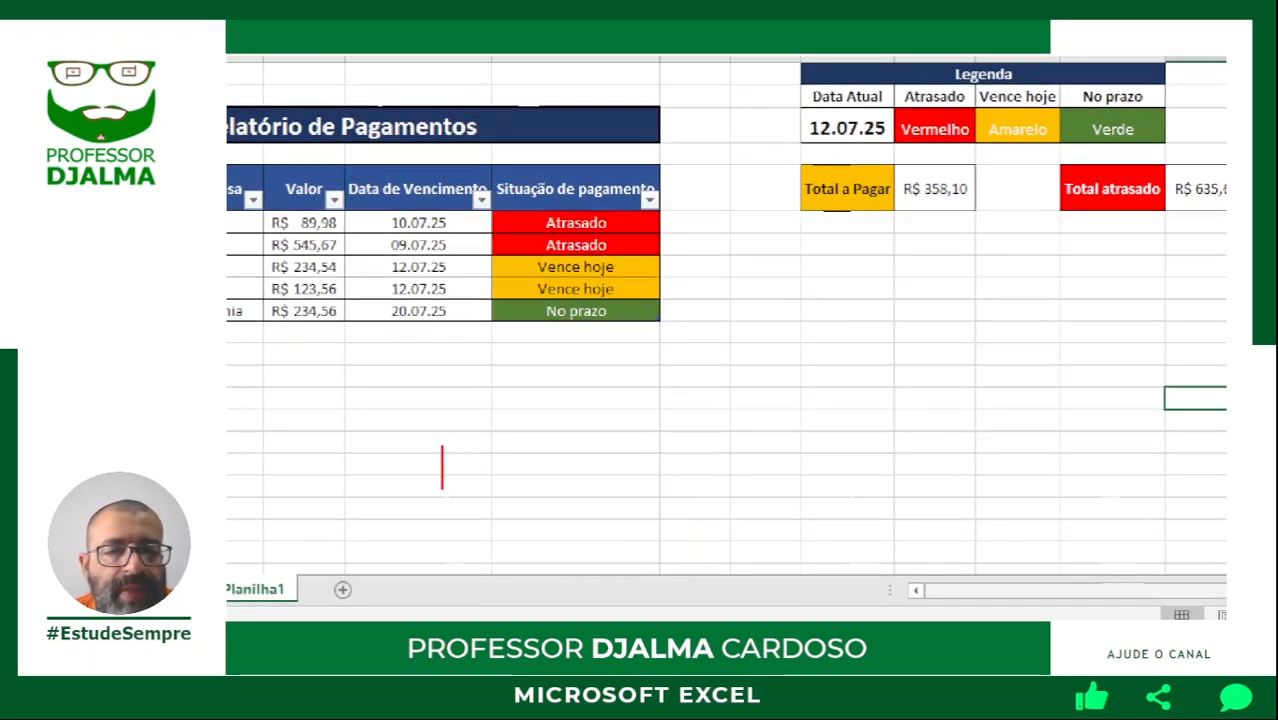
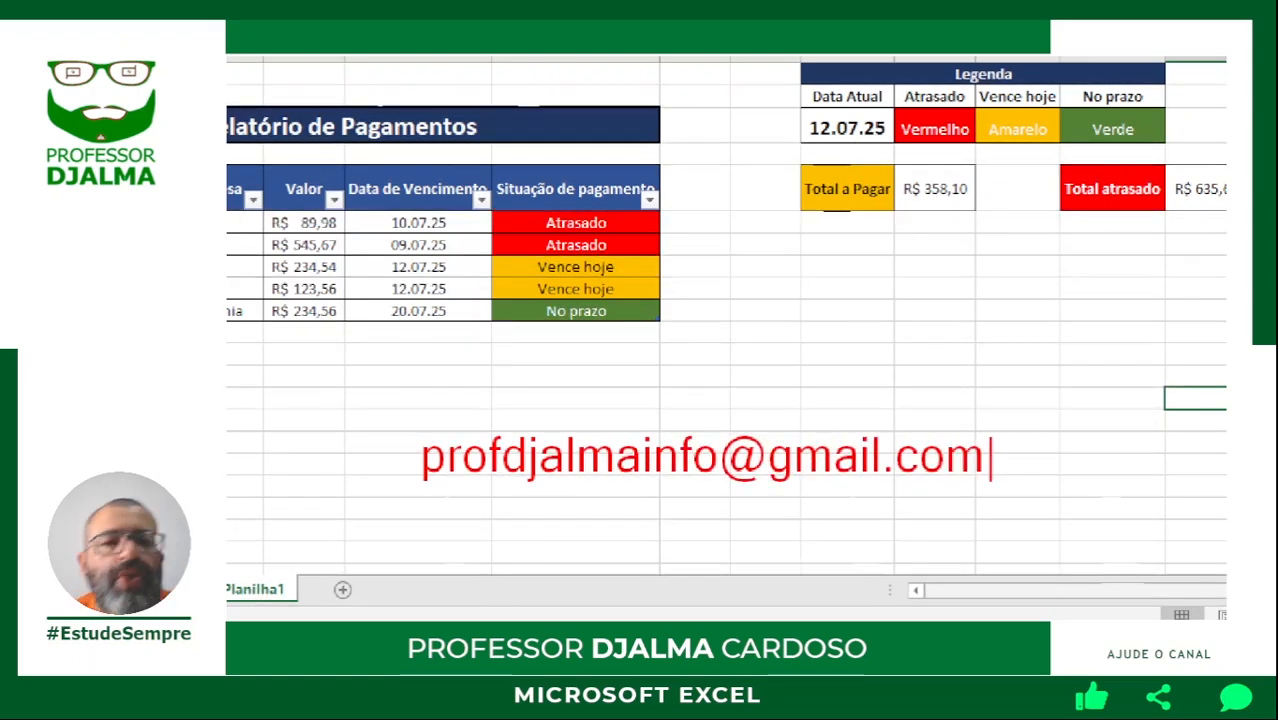
Annotate the magnified screen below the table with the contact e-mail address in red, framed by a rectangle with two arrows pointing at it.
{"action": "mouse_move", "coordinate": [391, 420]}
{"action": "left_mouse_down"}
{"action": "mouse_move", "coordinate": [650, 489]}
{"action": "mouse_move", "coordinate": [994, 497]}
{"action": "left_mouse_up"}
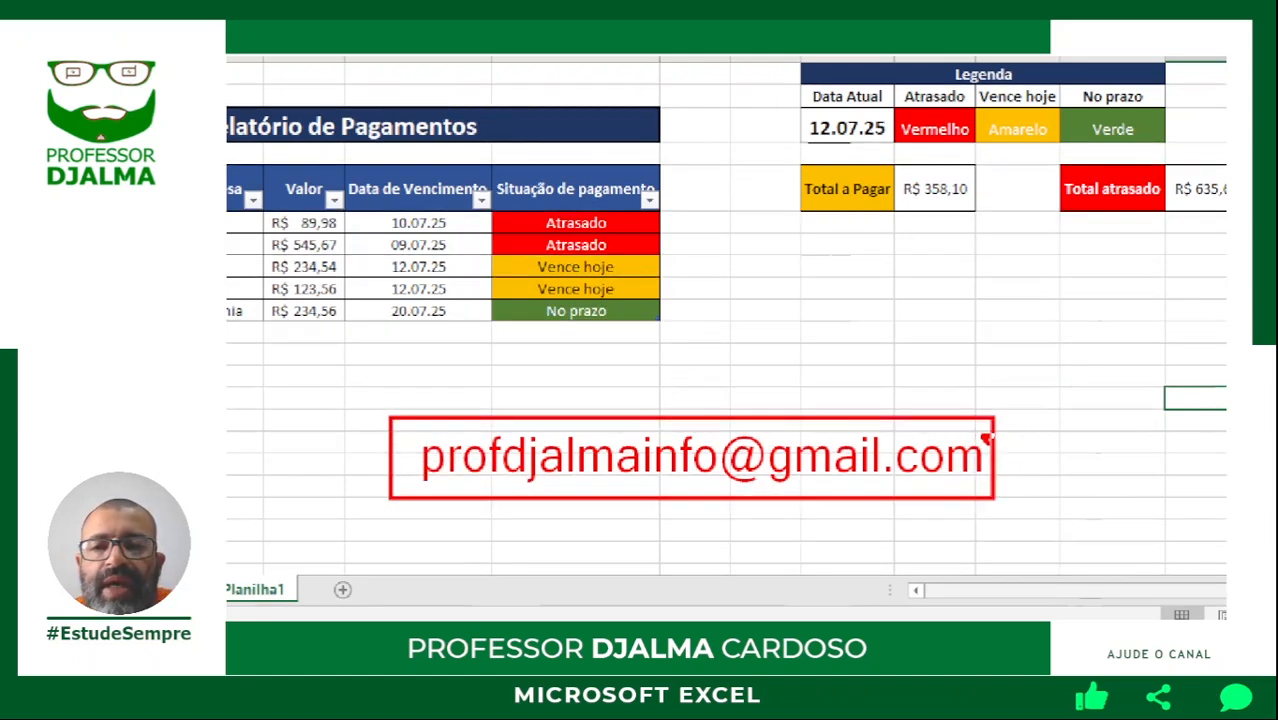
{"action": "left_click_drag", "start_coordinate": [984, 434], "coordinate": [1046, 326]}
{"action": "left_click_drag", "start_coordinate": [414, 458], "coordinate": [305, 459]}
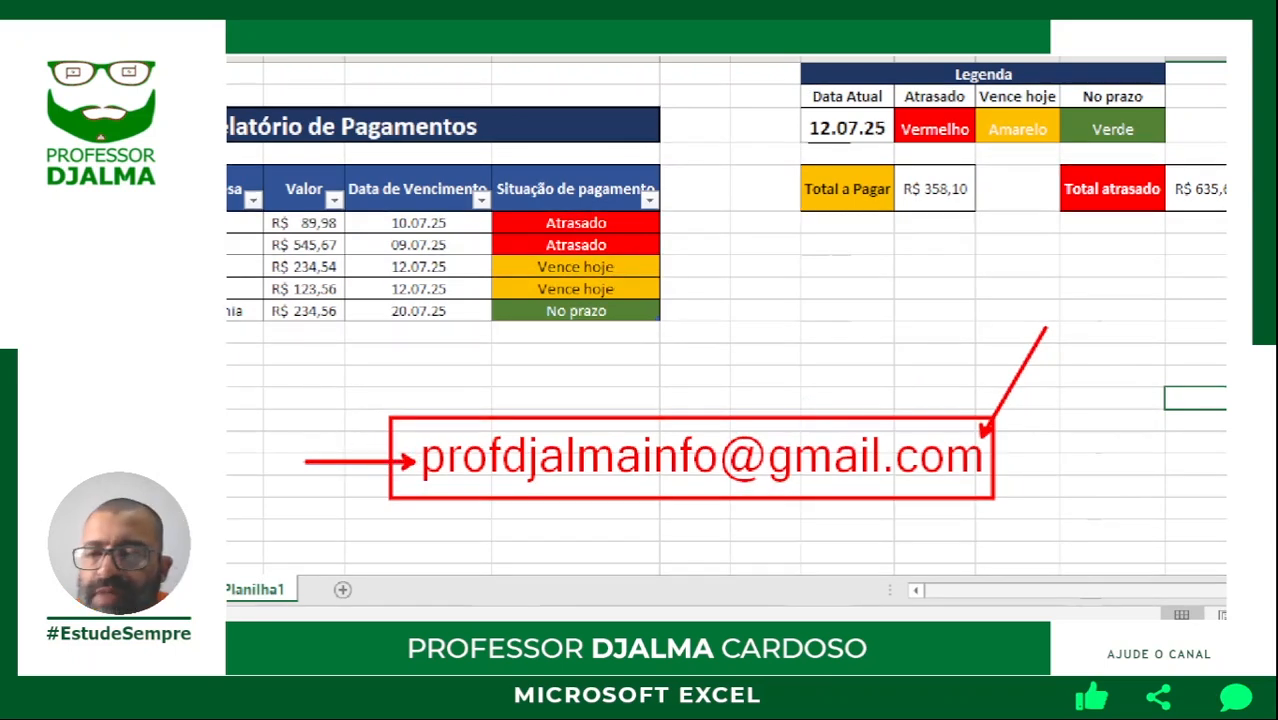